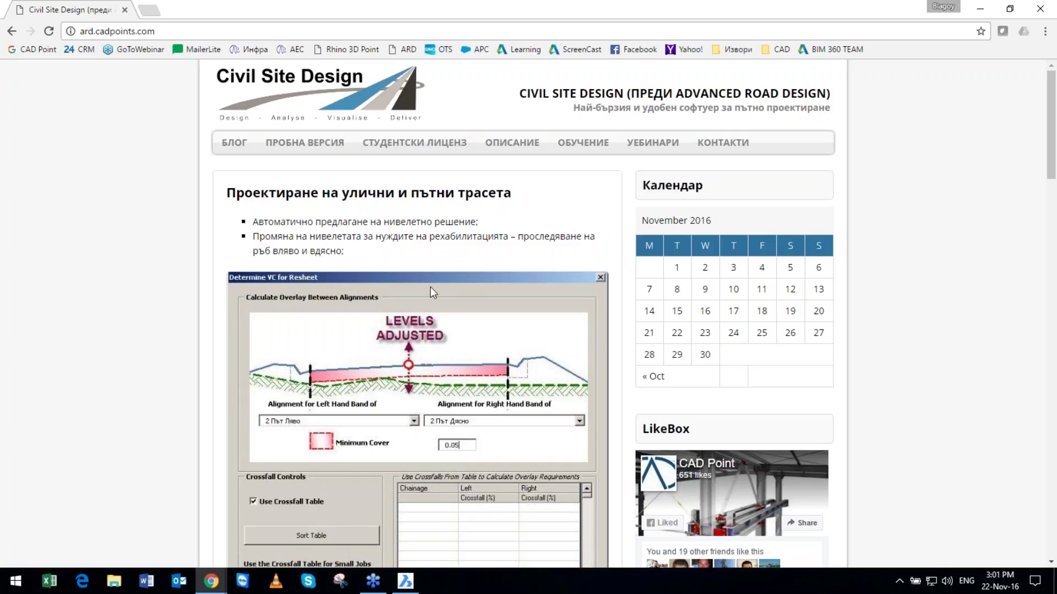
Go to the trial page listing 30-day downloads of Civil Site Design and Stringer Topo.
click(317, 143)
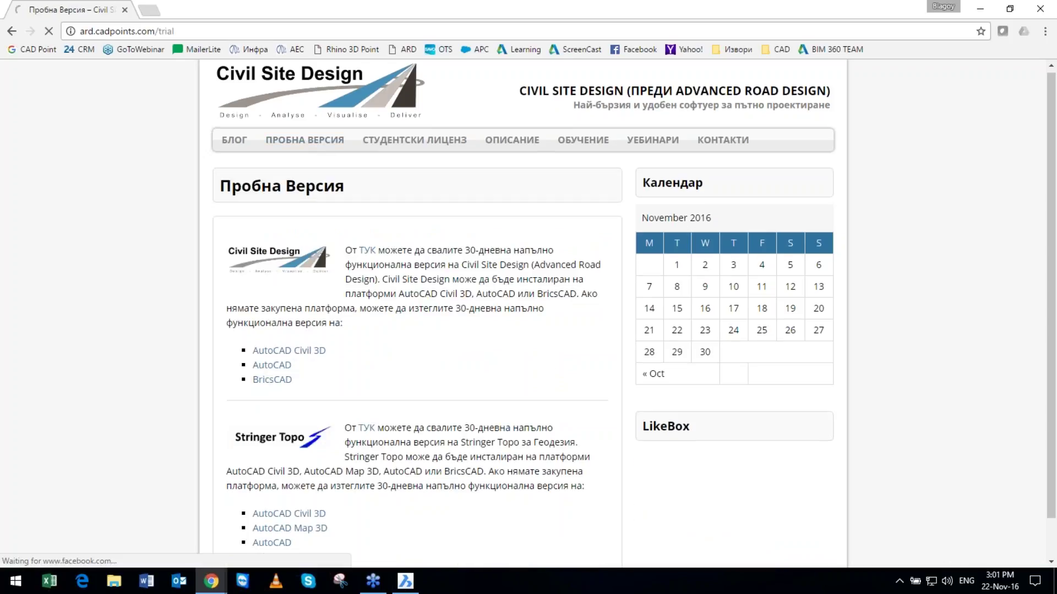
scroll(277, 334, down, 1)
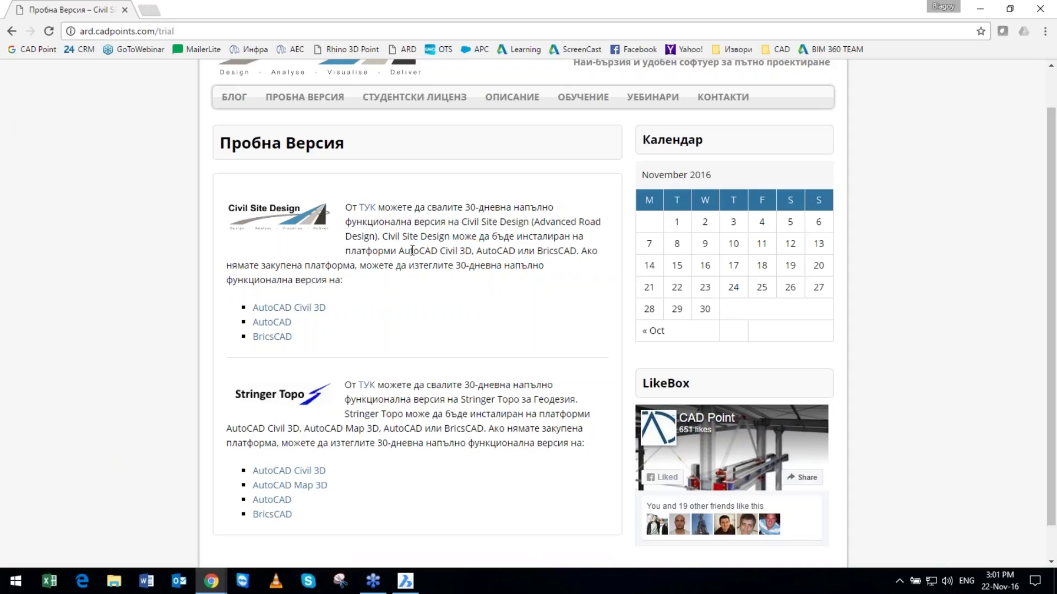
Browse the ОБУЧЕНИЕ training page and the blog's Civil Site Design Промоция post with its 2850 EU price.
click(583, 97)
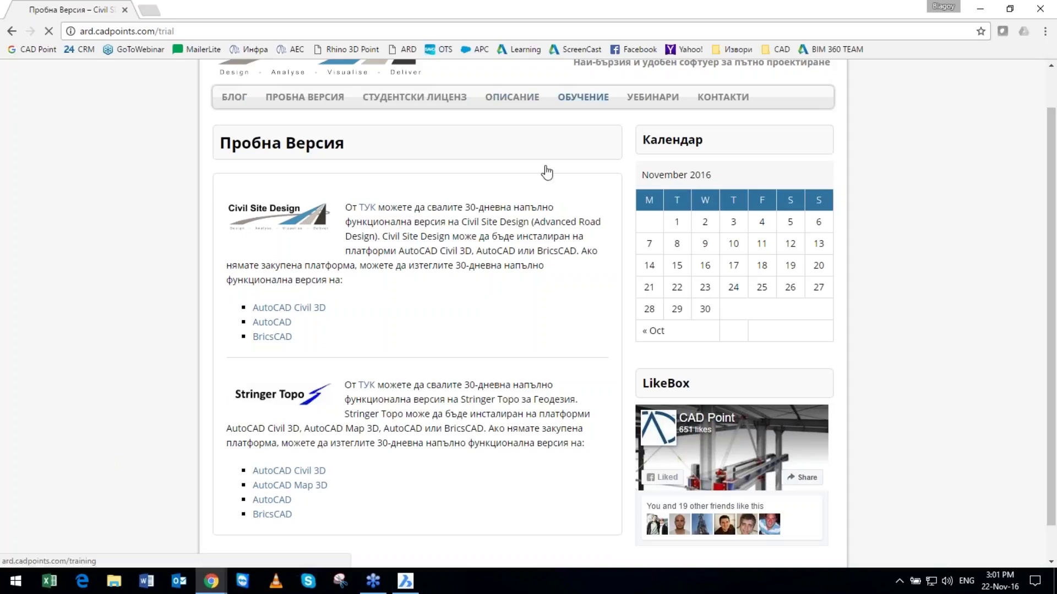
scroll(229, 201, down, 1)
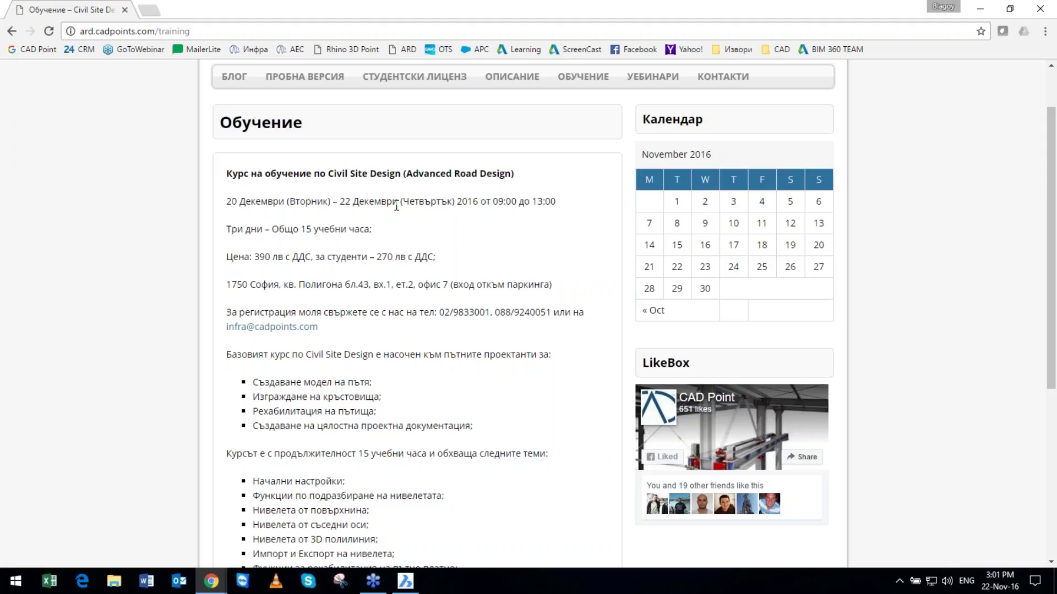
click(302, 81)
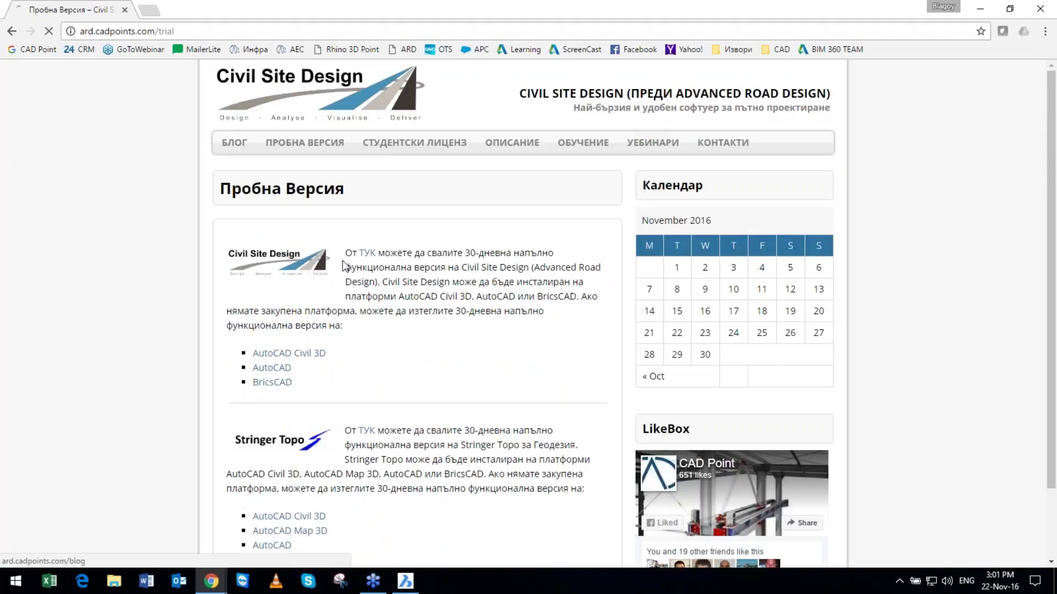
click(234, 142)
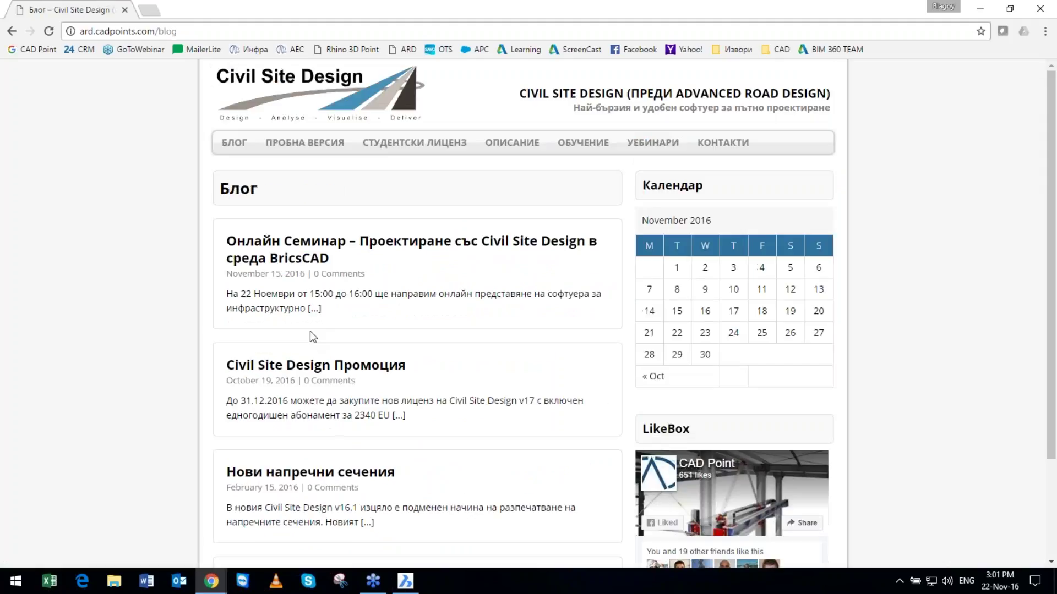
click(365, 378)
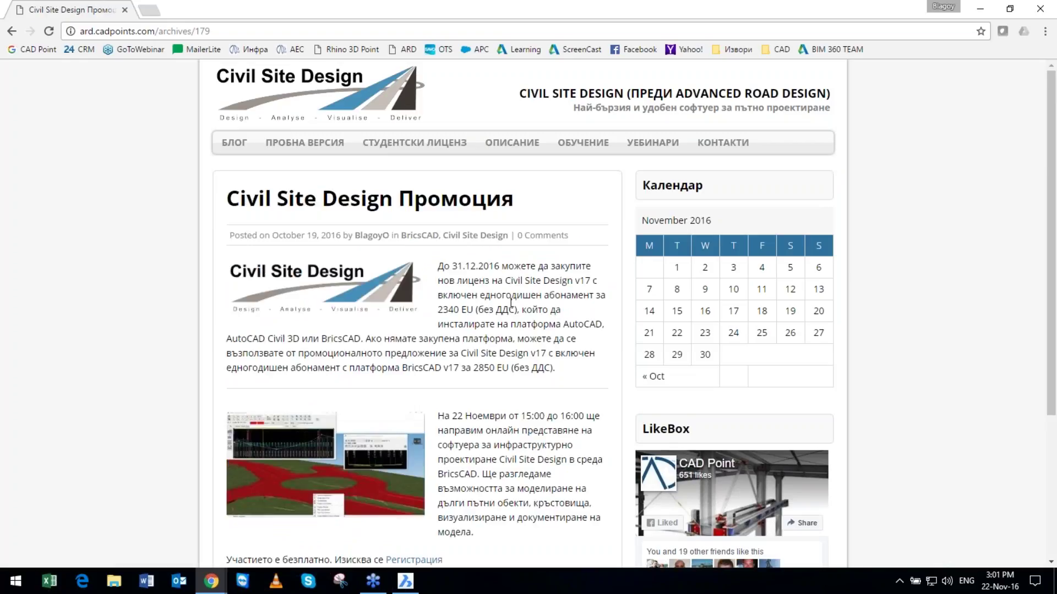
drag(511, 367, 472, 366)
click(471, 367)
Scroll through the Уебинари videos, then switch to the BricsCAD window.
click(649, 144)
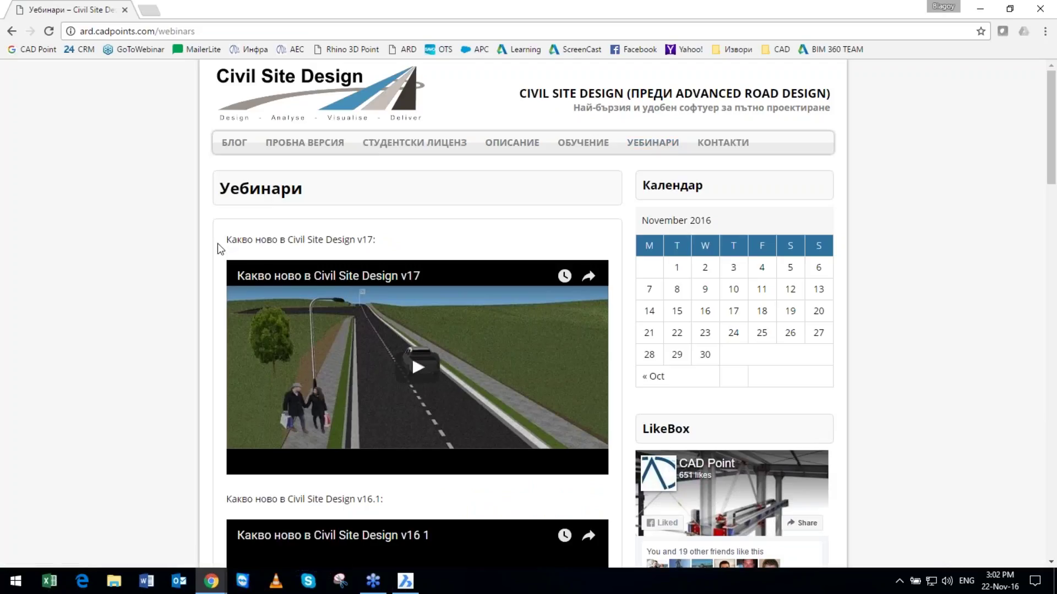
scroll(218, 245, down, 3)
scroll(217, 246, down, 5)
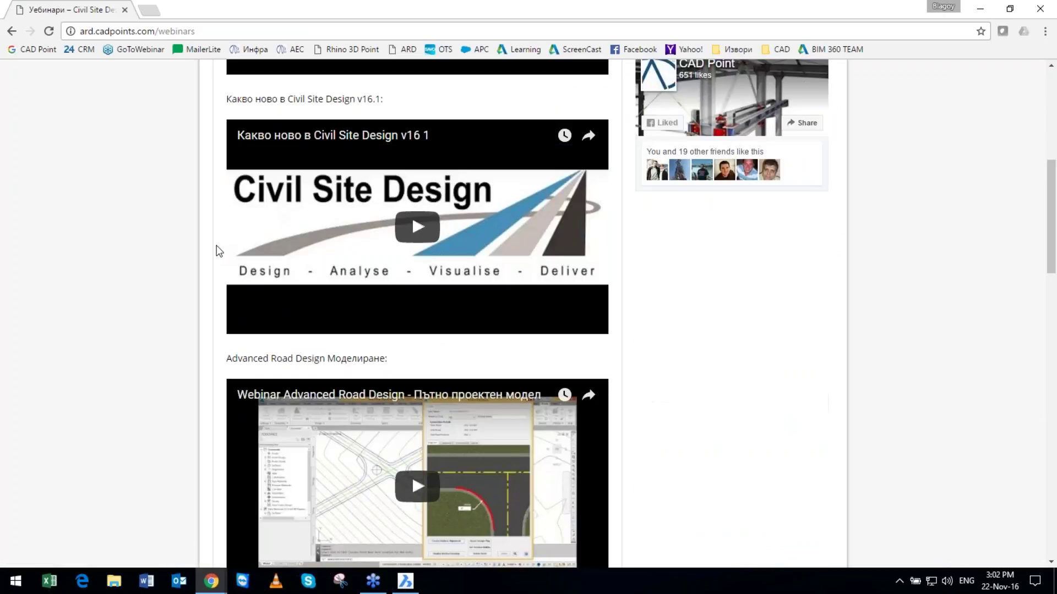
scroll(218, 251, down, 9)
scroll(205, 232, down, 9)
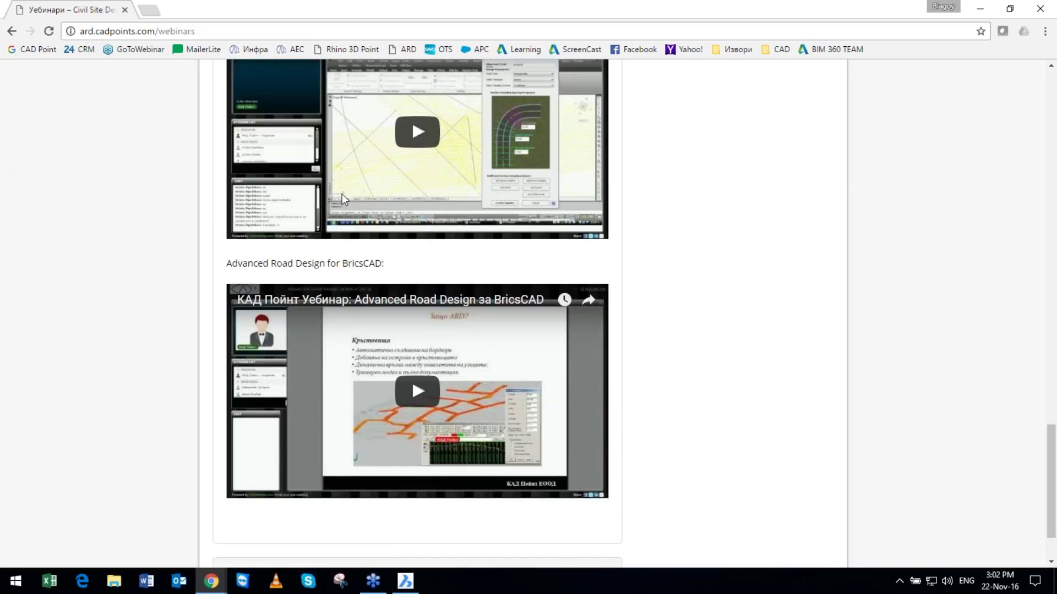
scroll(342, 197, down, 2)
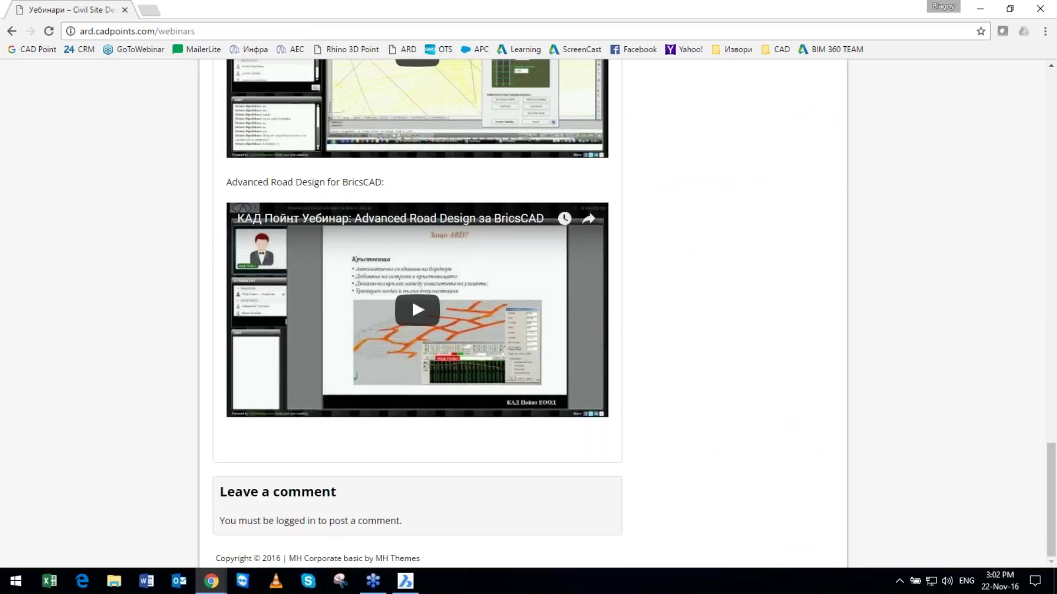
drag(226, 182, 381, 182)
click(394, 184)
scroll(170, 175, up, 10)
scroll(412, 263, up, 20)
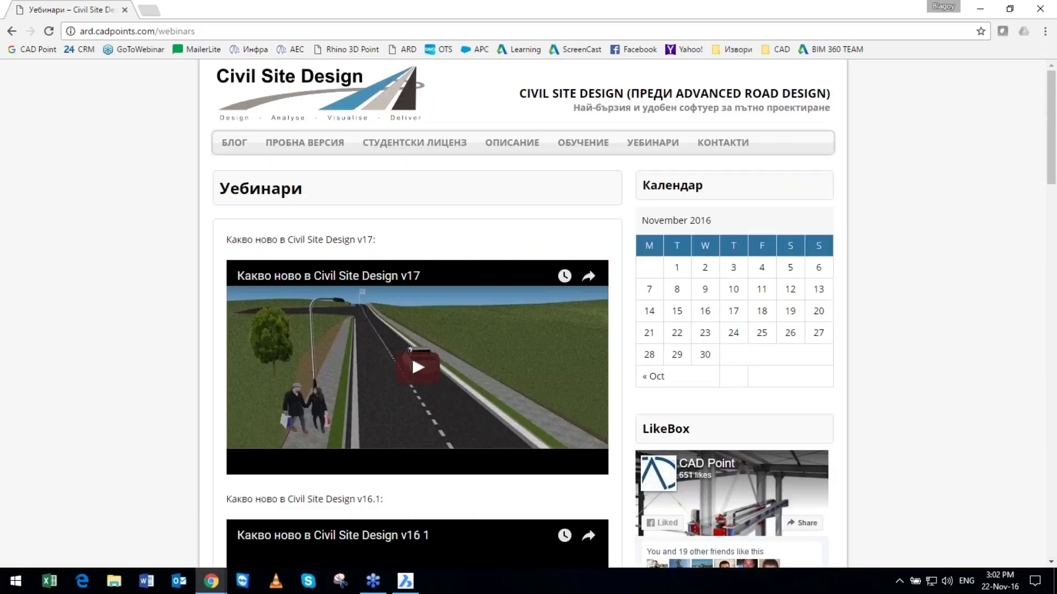
key(alt+Tab)
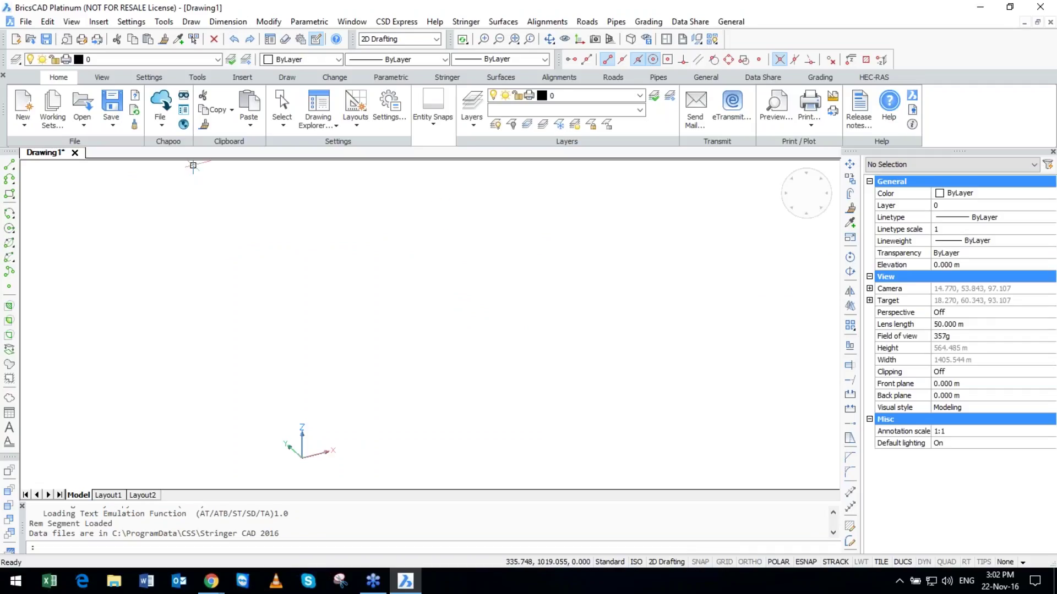
click(47, 23)
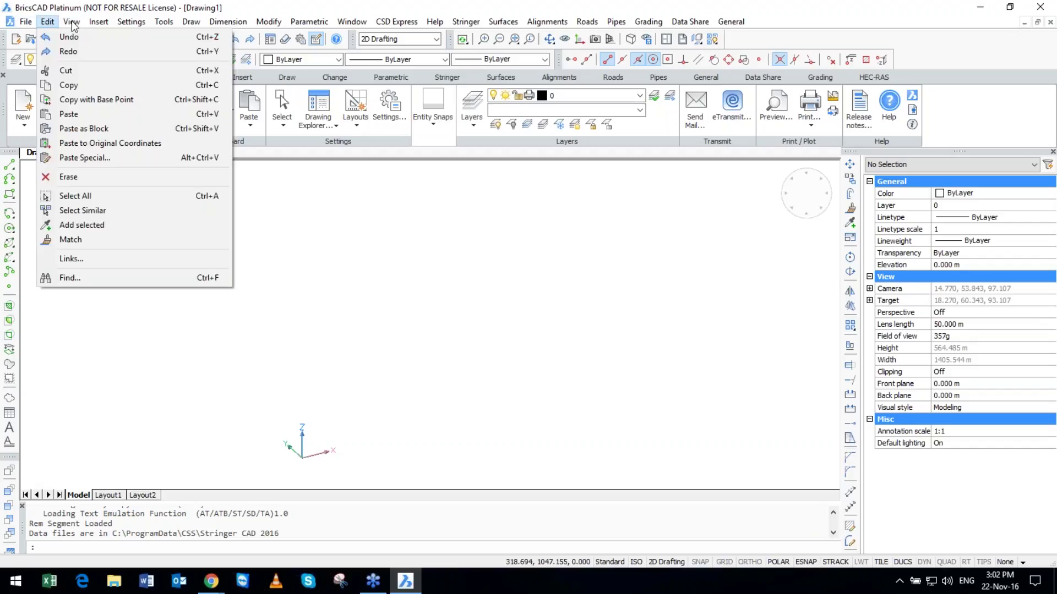
click(91, 75)
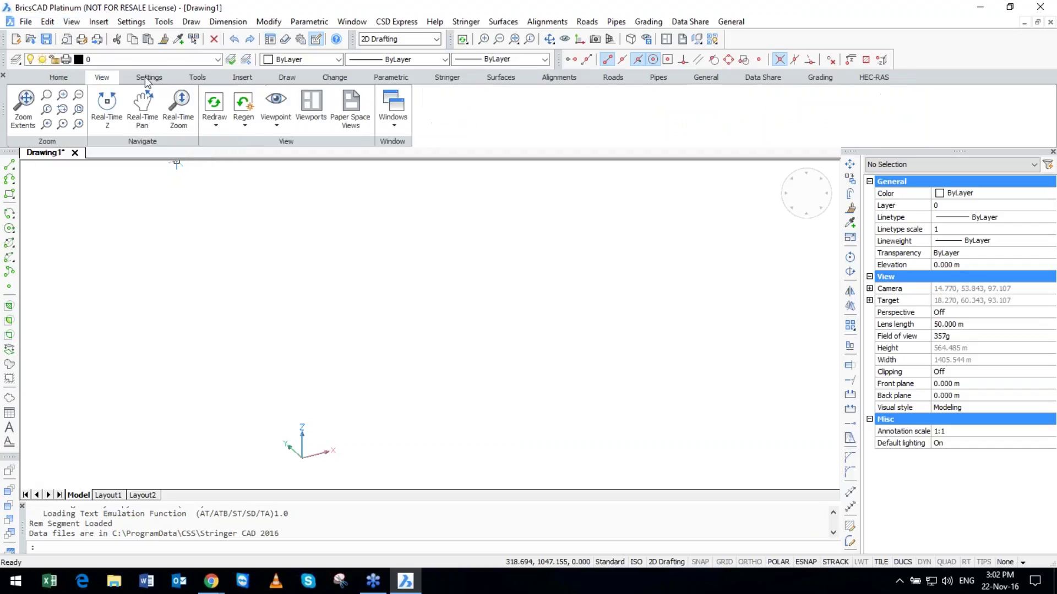
click(196, 79)
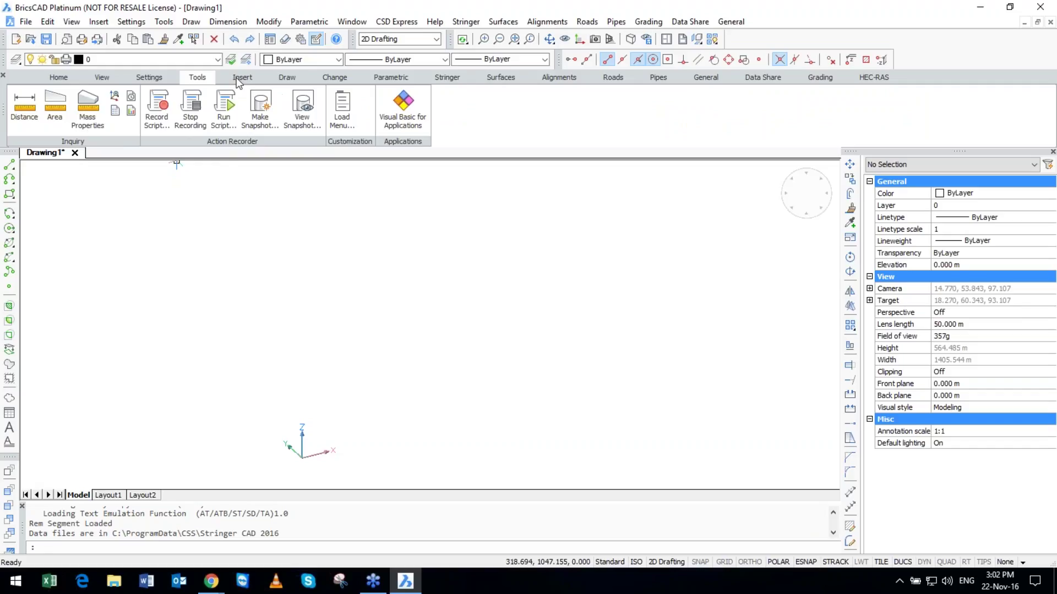
click(238, 80)
click(286, 79)
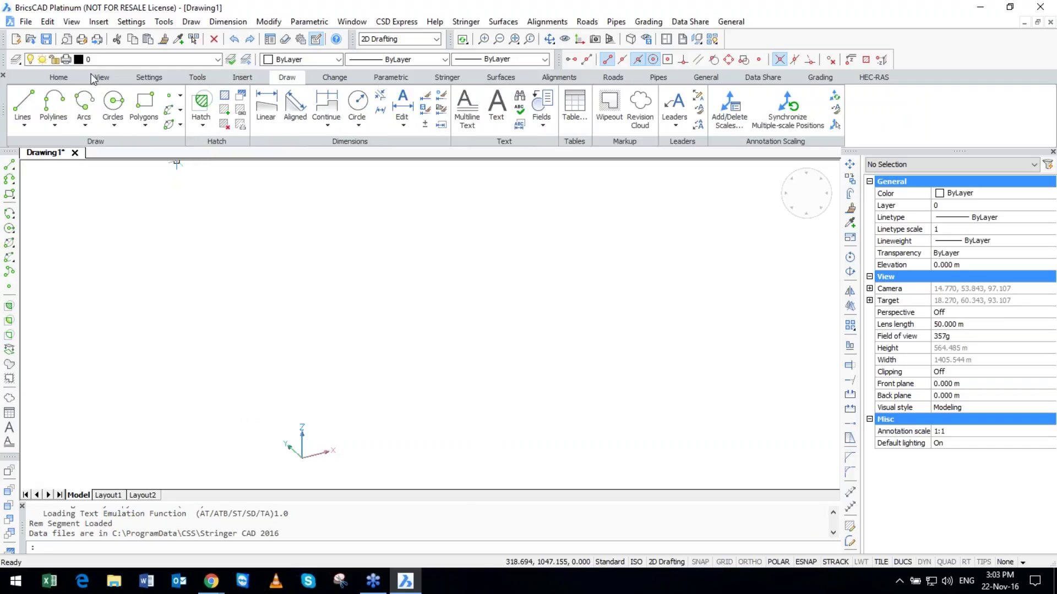
click(57, 79)
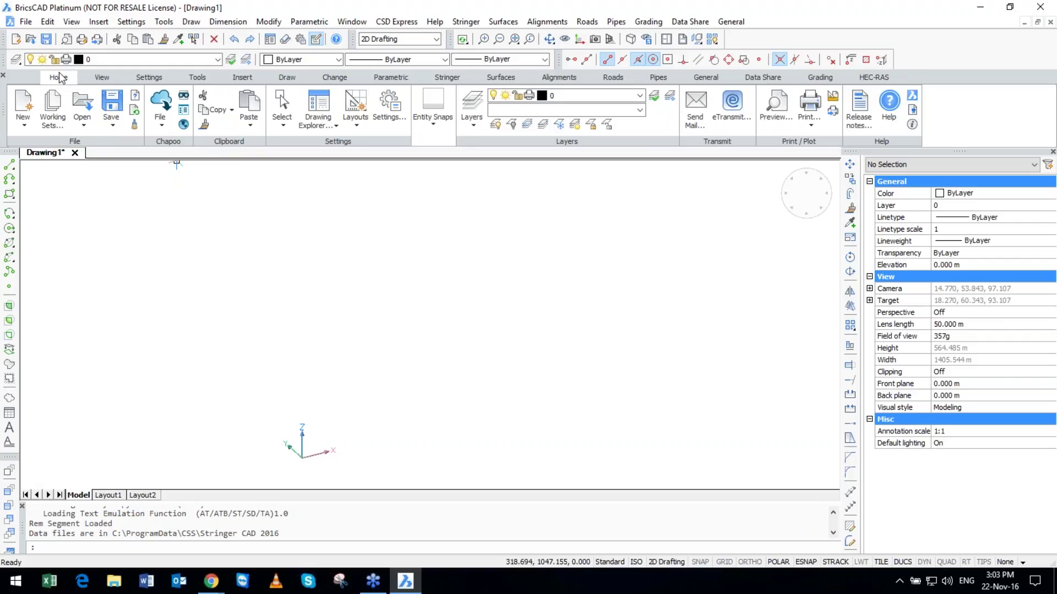
click(115, 119)
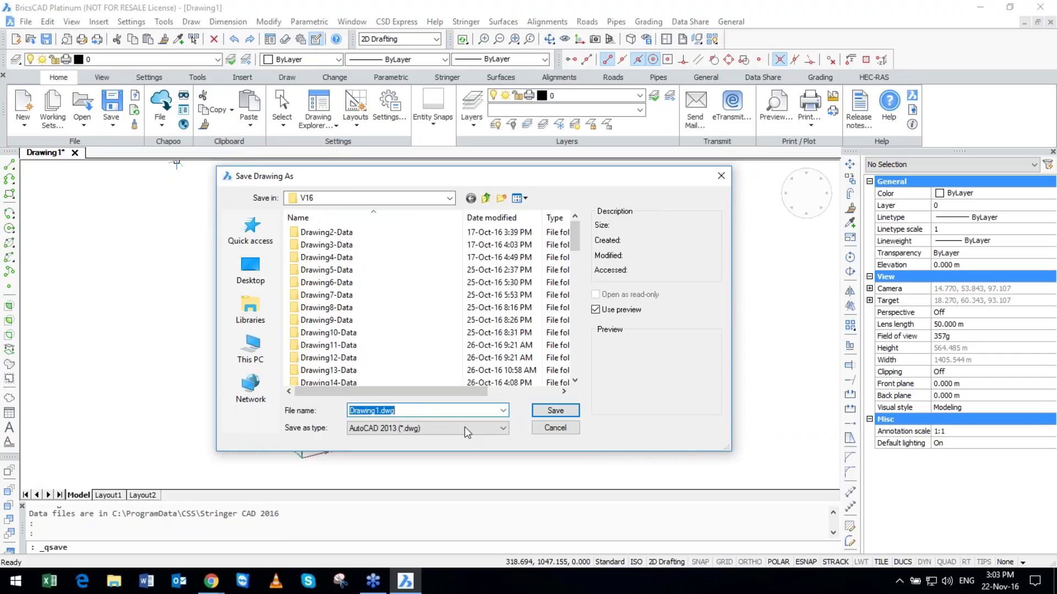
Keep the AutoCAD 2013 (*.dwg) type and save the file as Drawing27.dwg in V16.
click(464, 428)
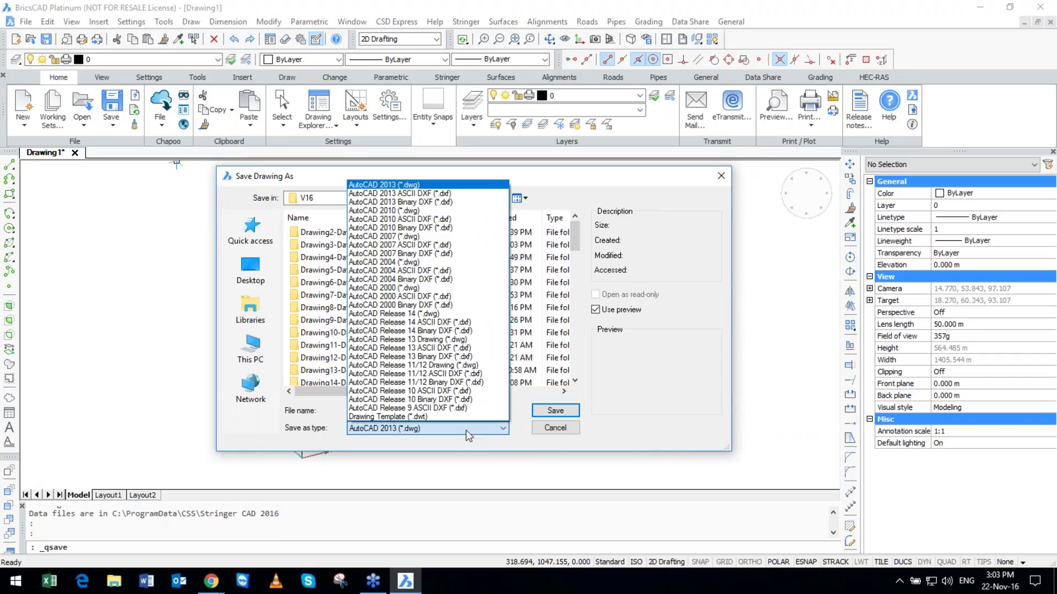
click(465, 430)
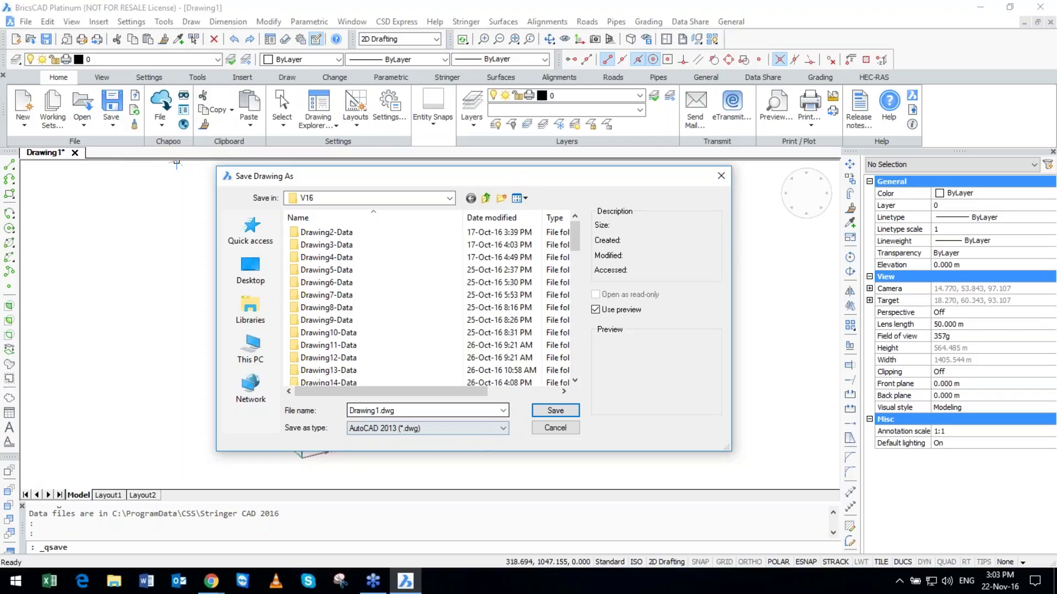
drag(575, 237, 577, 386)
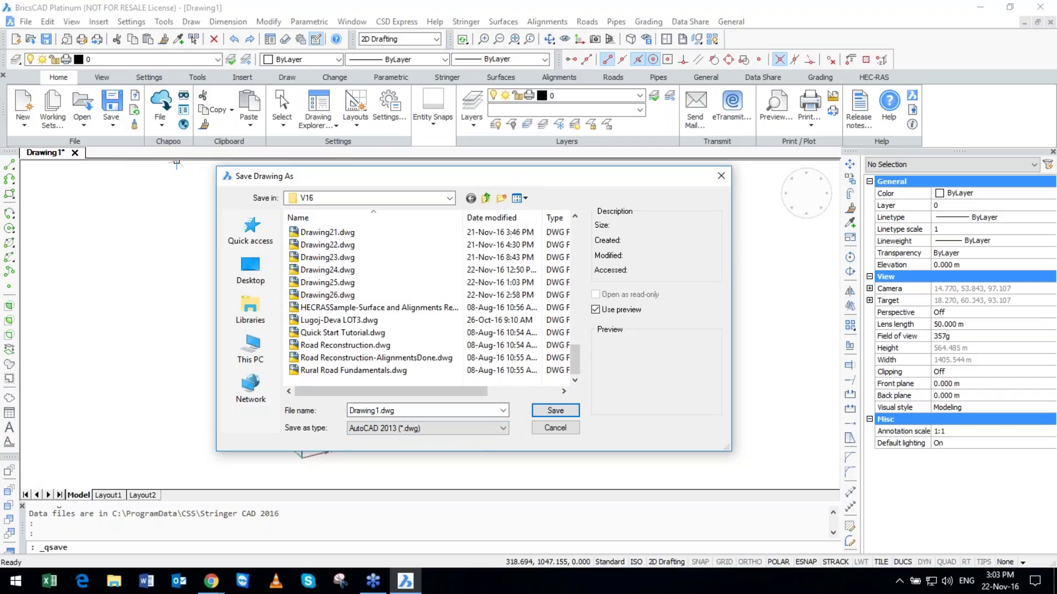
key(Tab)
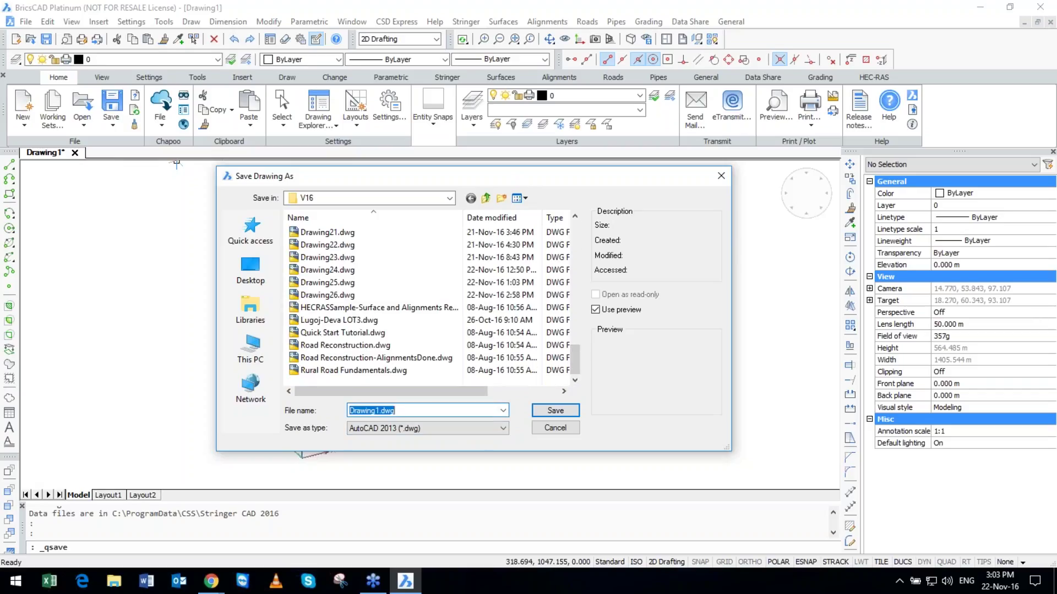
click(377, 410)
text(27)
key(ctrl+a)
click(556, 411)
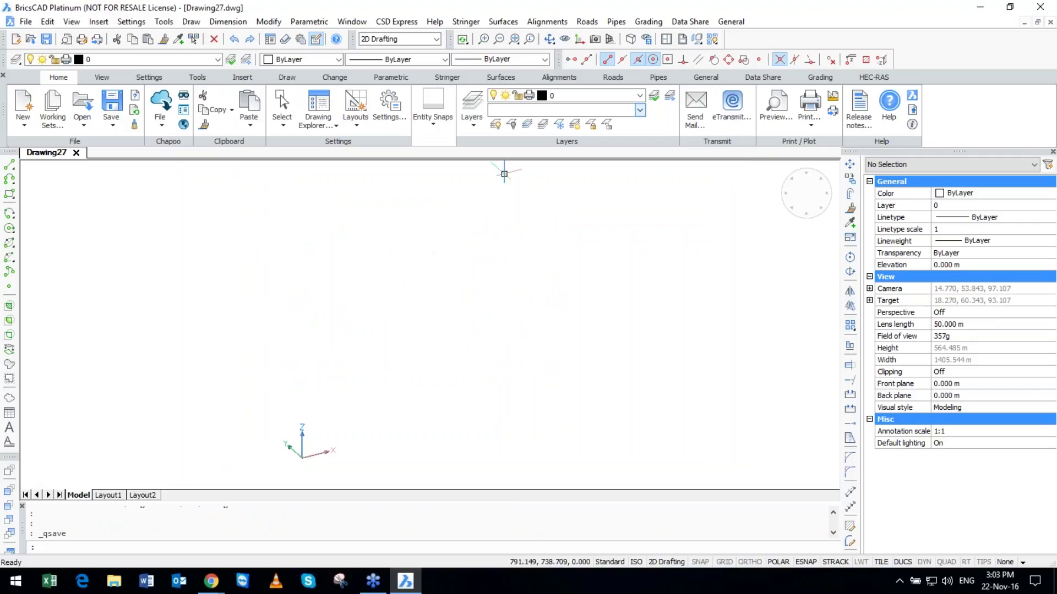
Check BGS2005.prj as text, then confirm it as the satellite projection file.
click(499, 77)
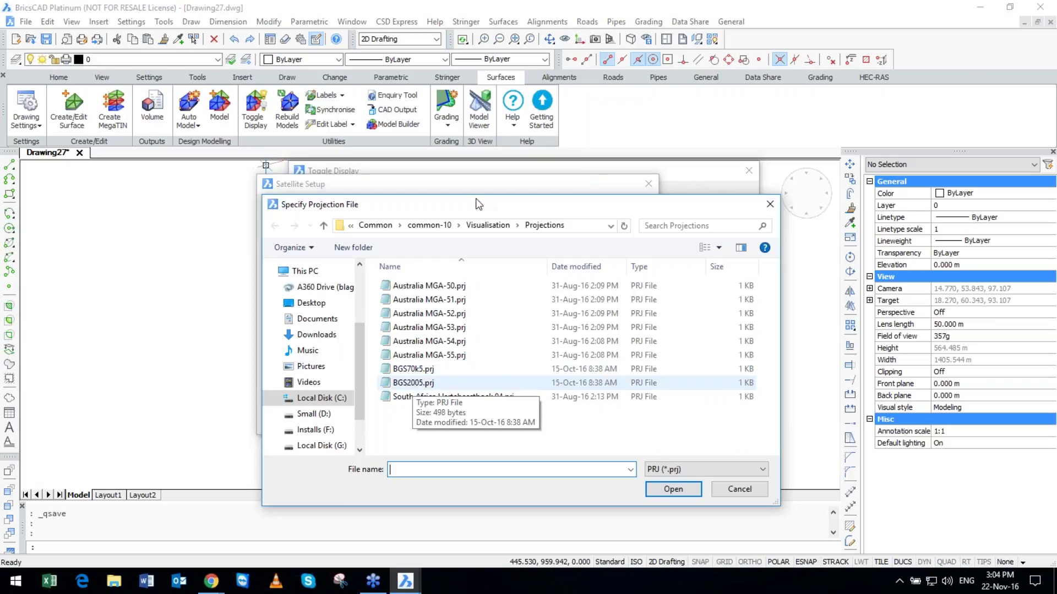
right_click(421, 382)
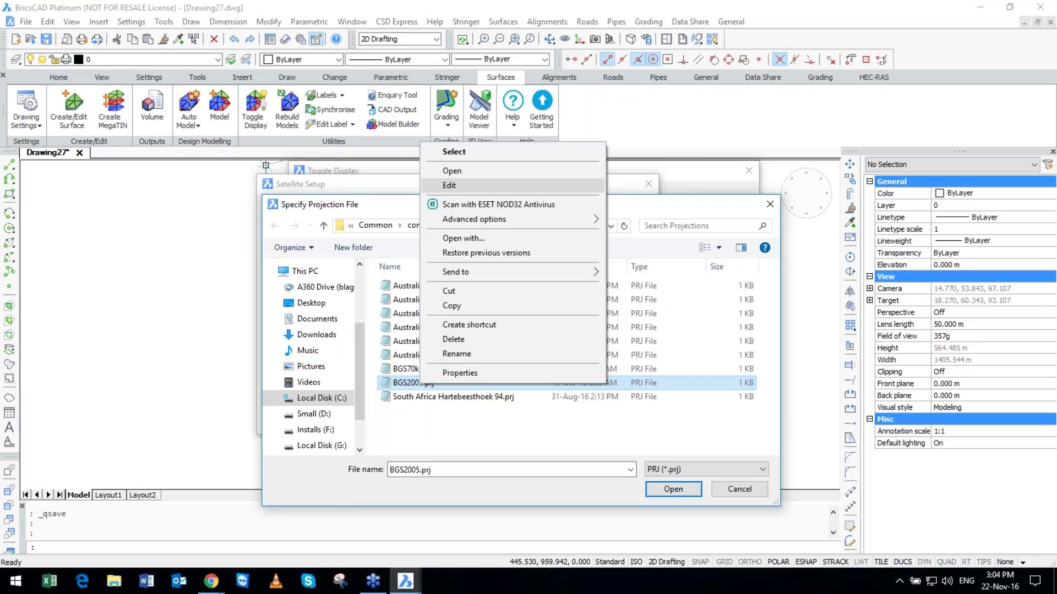
click(449, 184)
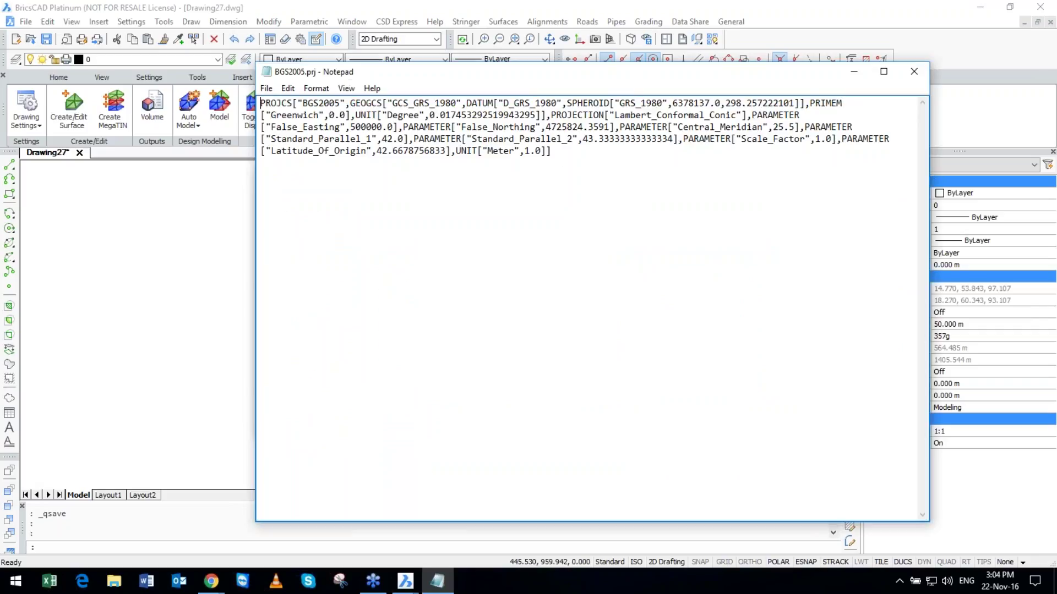
key(alt+F4)
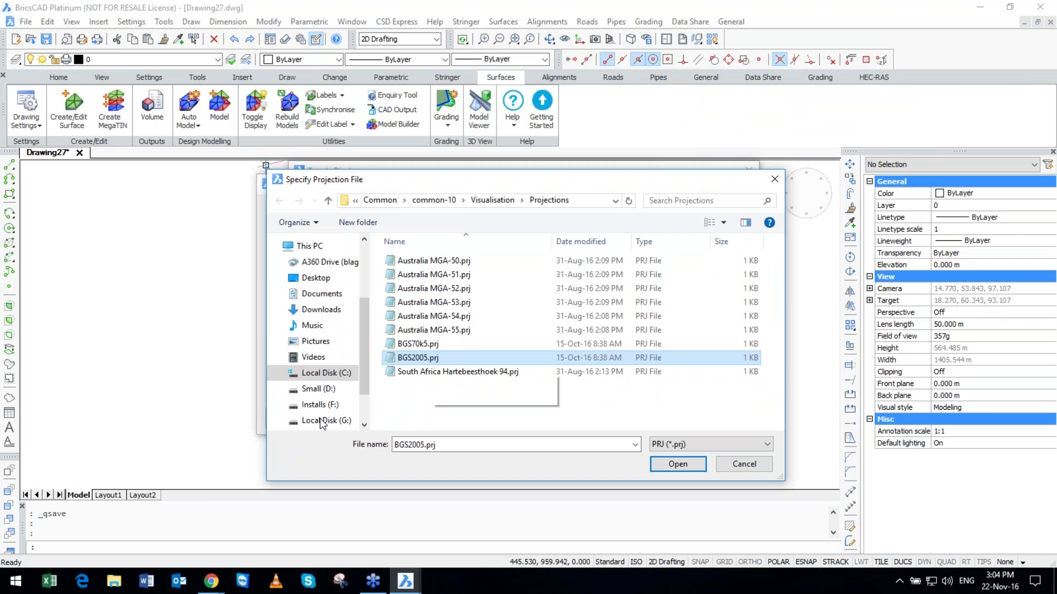
key(Return)
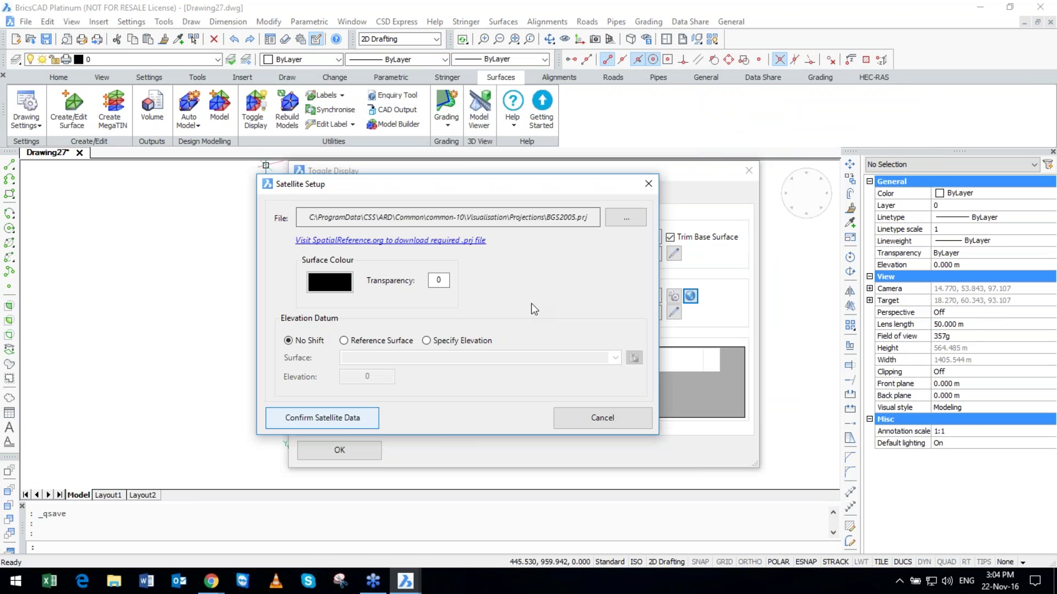
Confirm the satellite data, search for 'sofia' and zoom to the outskirts farmland.
key(Return)
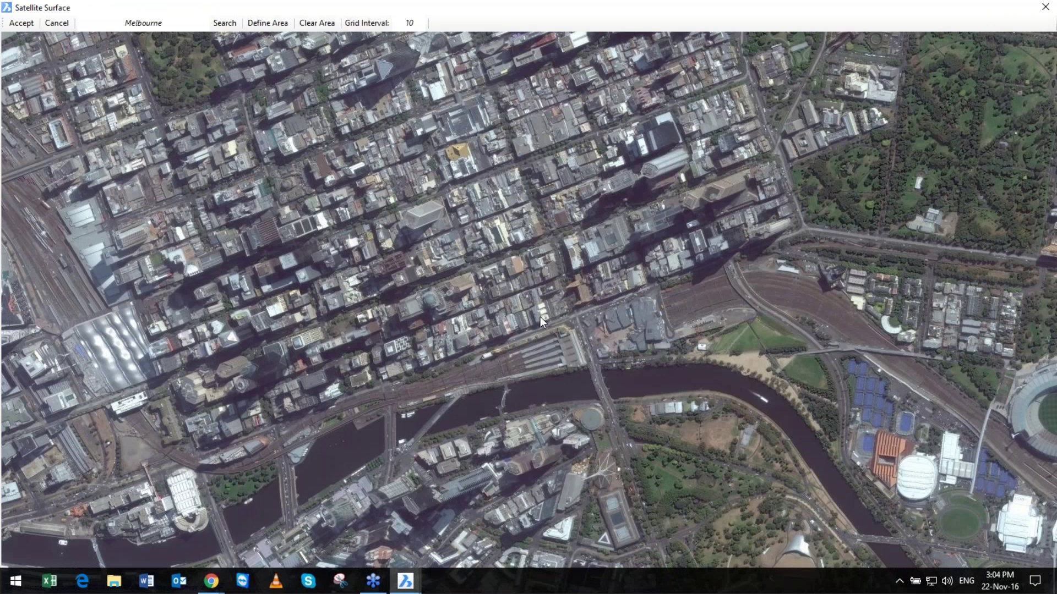
scroll(461, 284, down, 3)
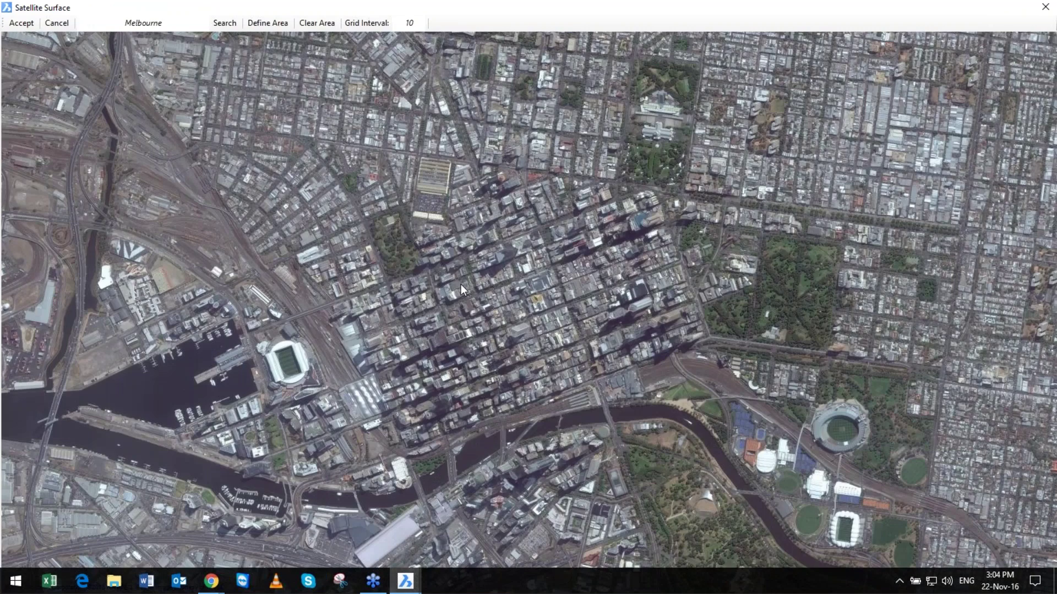
scroll(461, 284, down, 2)
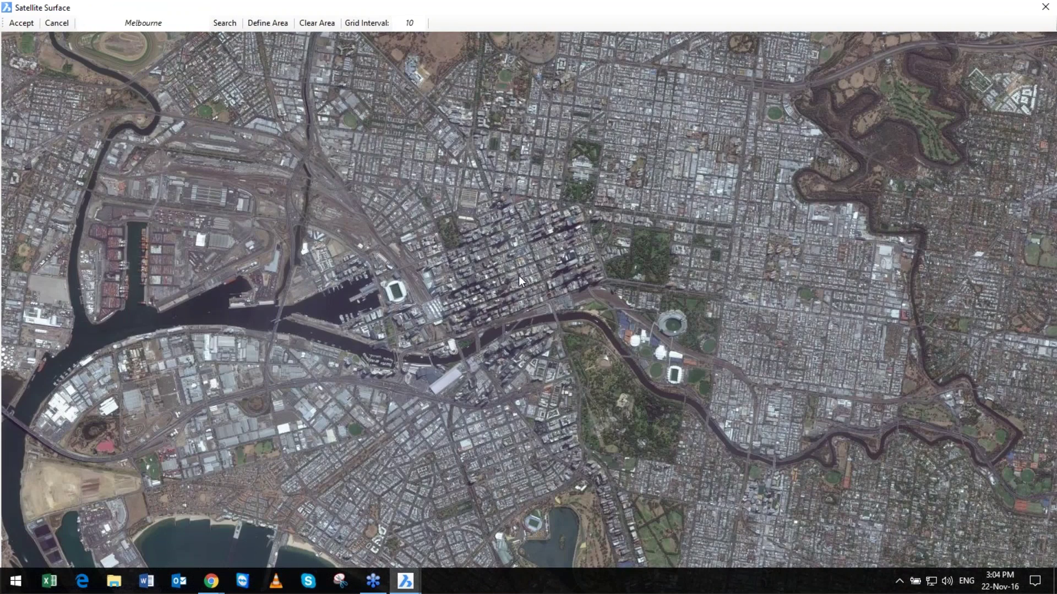
click(86, 21)
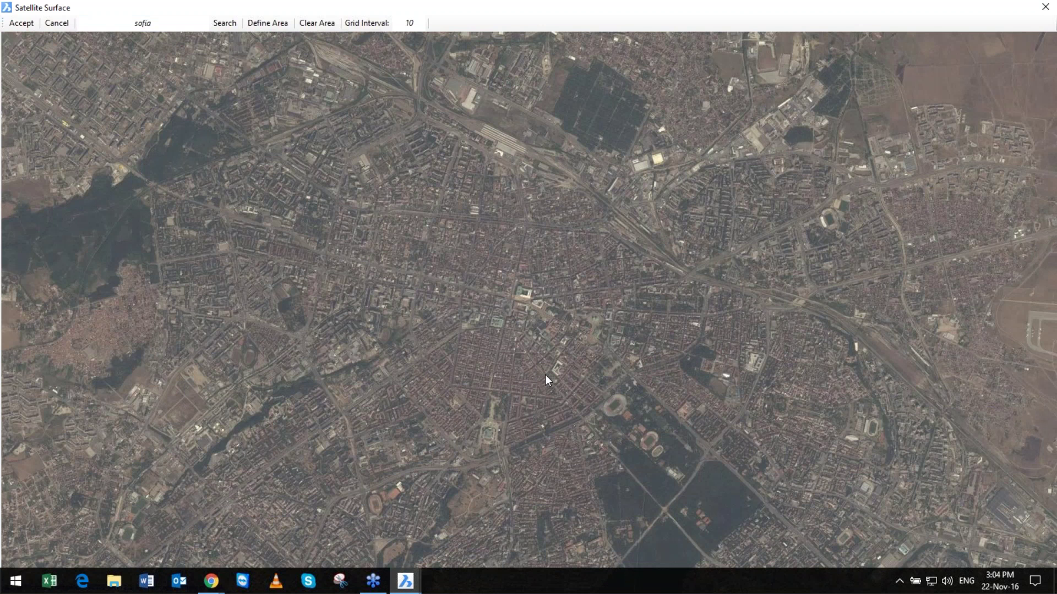
scroll(419, 264, down, 2)
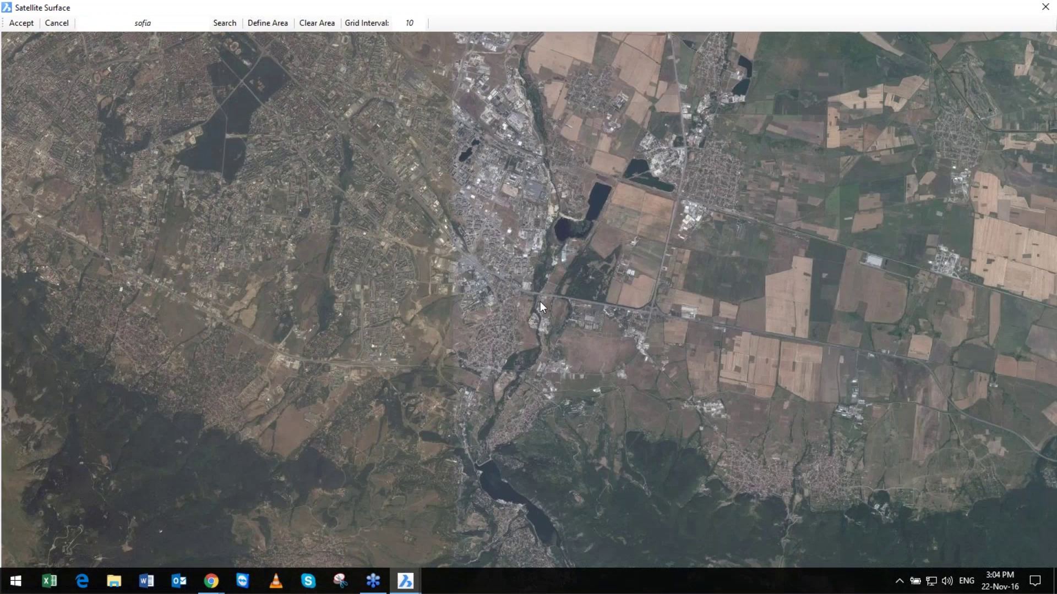
scroll(539, 302, up, 2)
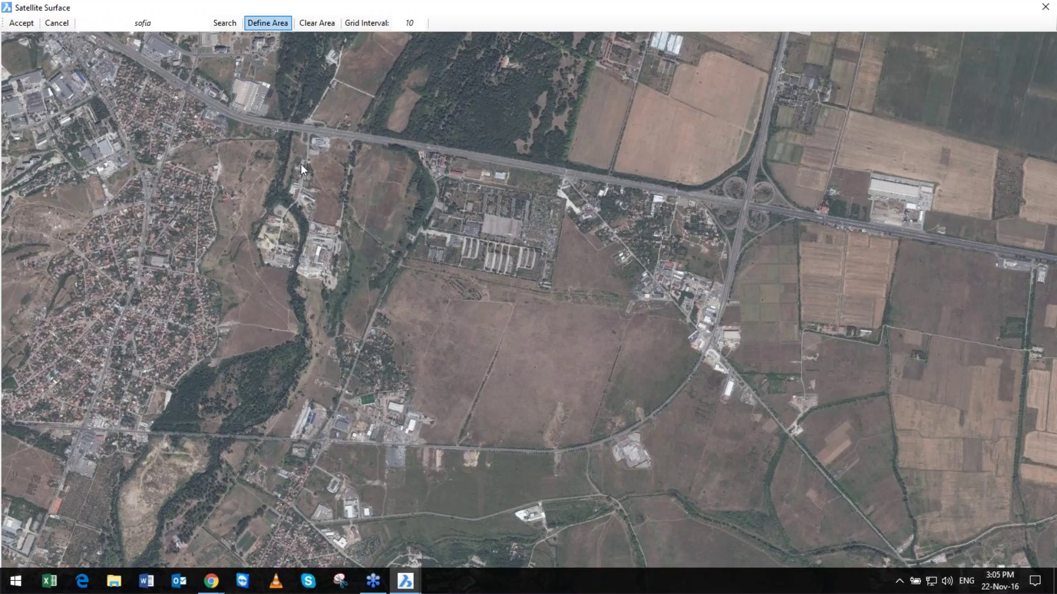
Define a two-corner capture area over the town and fields west of the interchange.
click(268, 23)
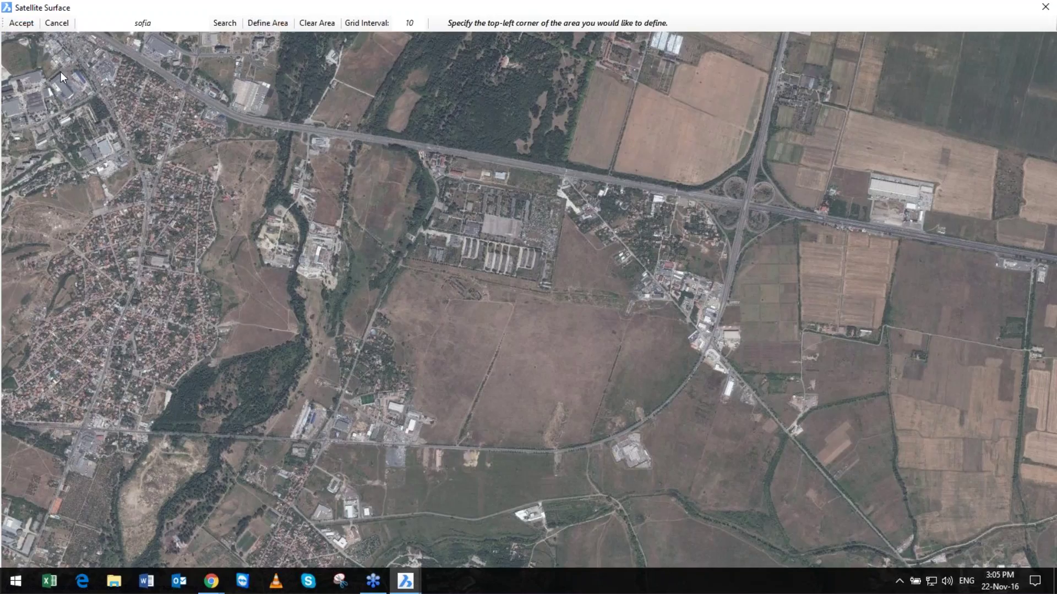
click(87, 86)
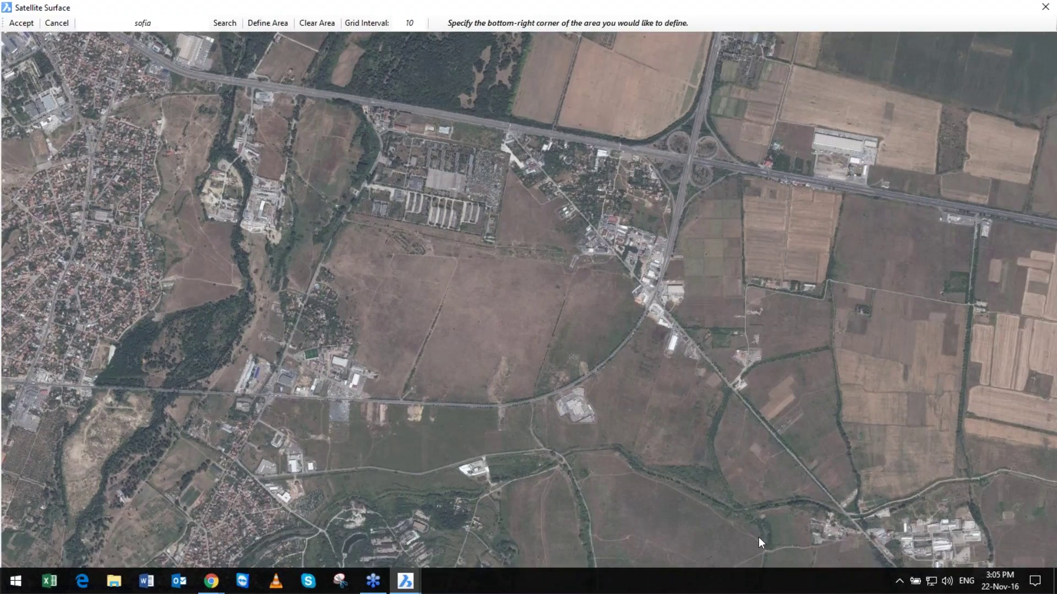
click(679, 441)
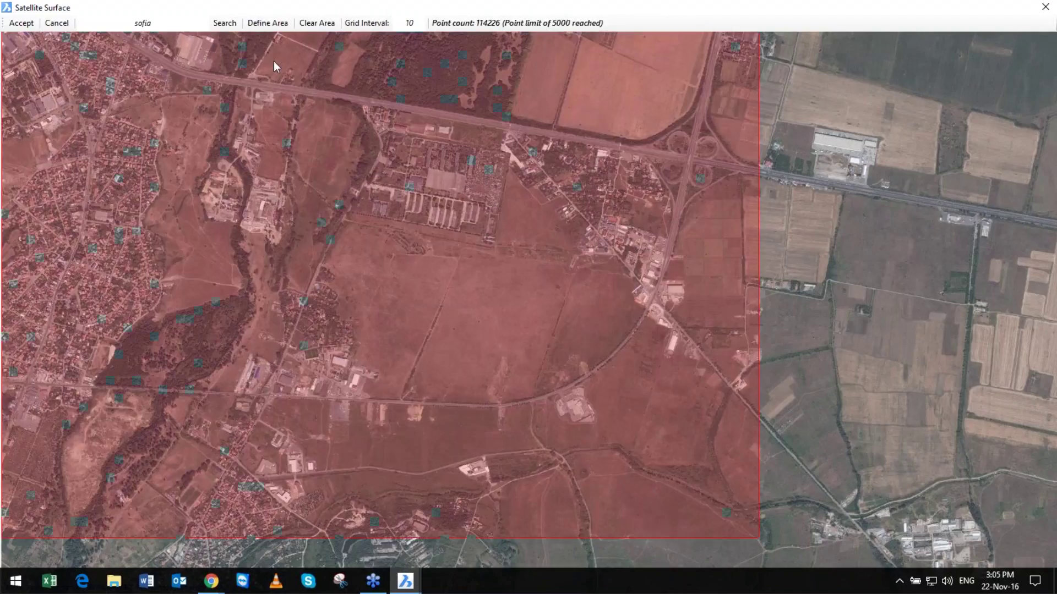
click(407, 23)
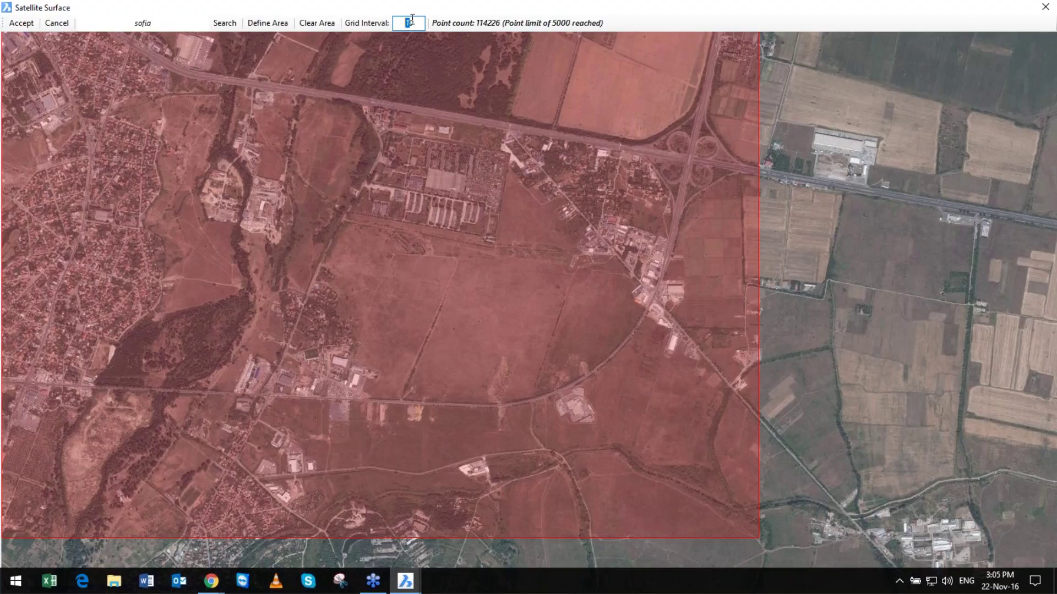
Enter 50 as the satellite surface grid interval.
text(50)
key(Return)
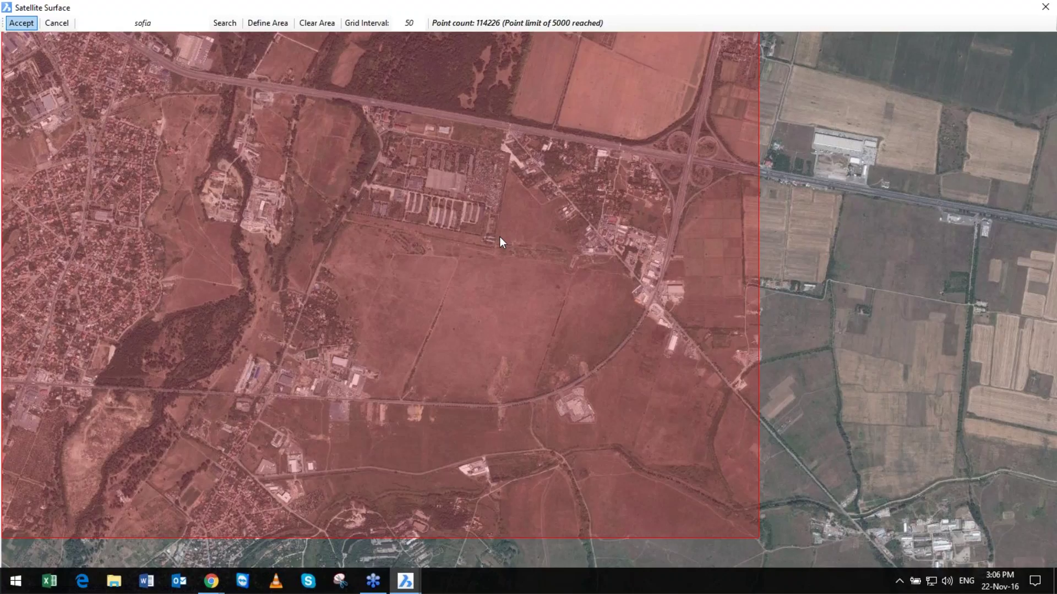
Accept the area and create the Terr surface with the Existing-Contours style.
key(Return)
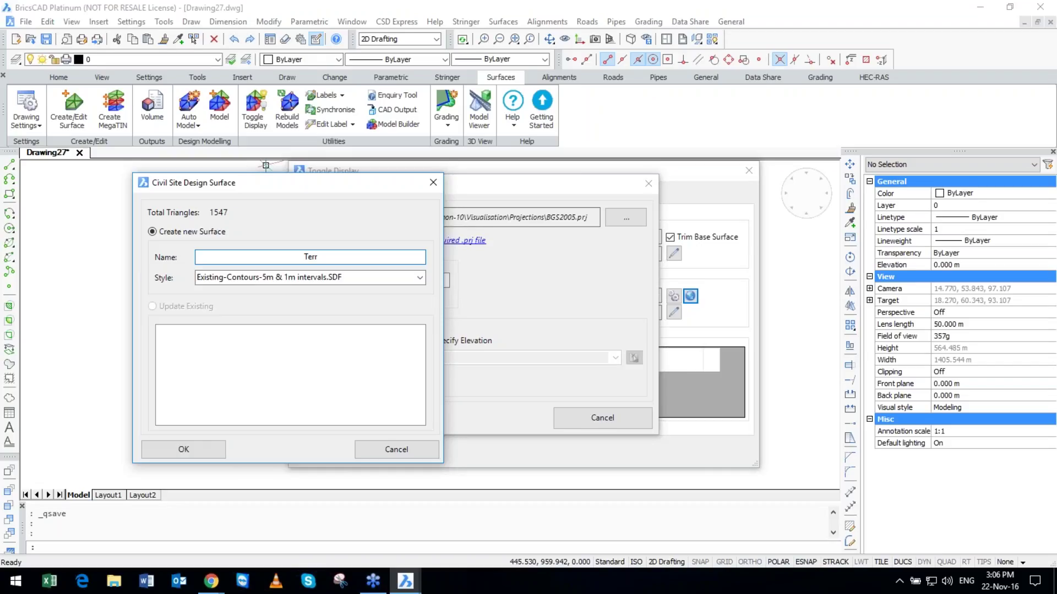
key(Return)
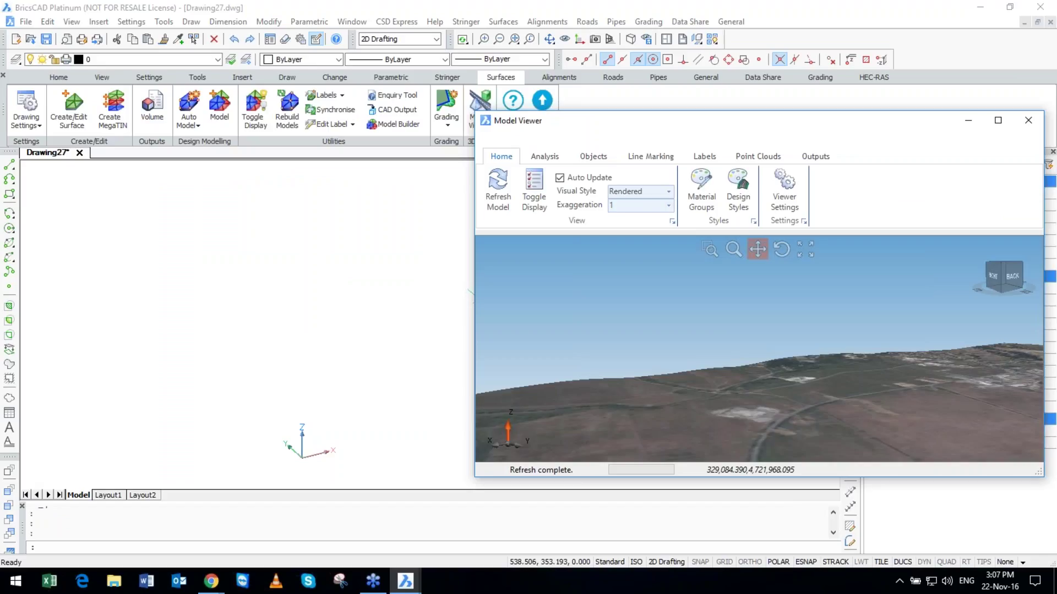
View the terrain at 5x vertical exaggeration, then set the exaggeration back to 1.
text(5)
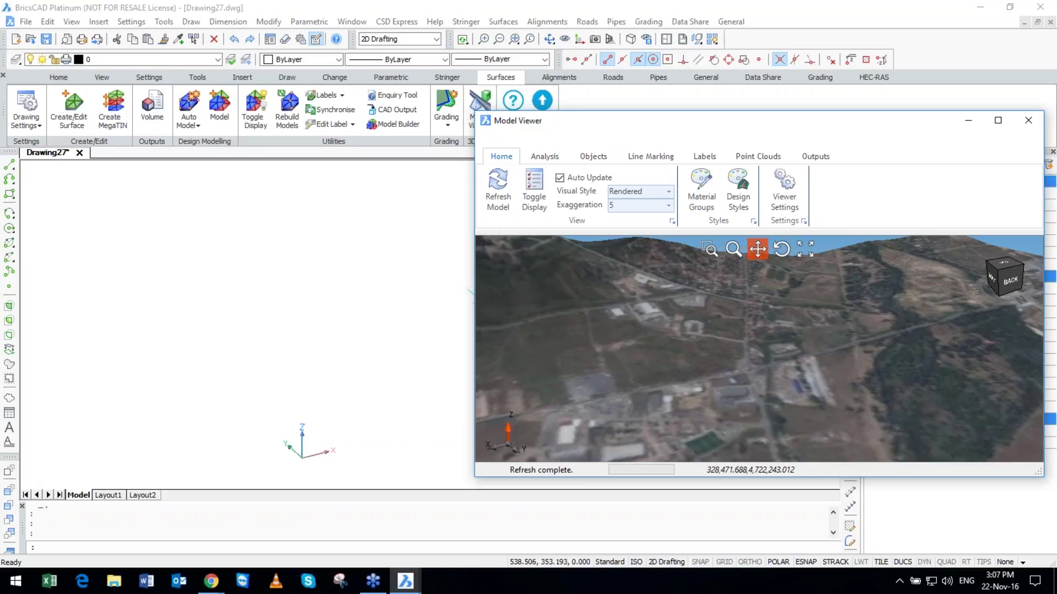
click(669, 206)
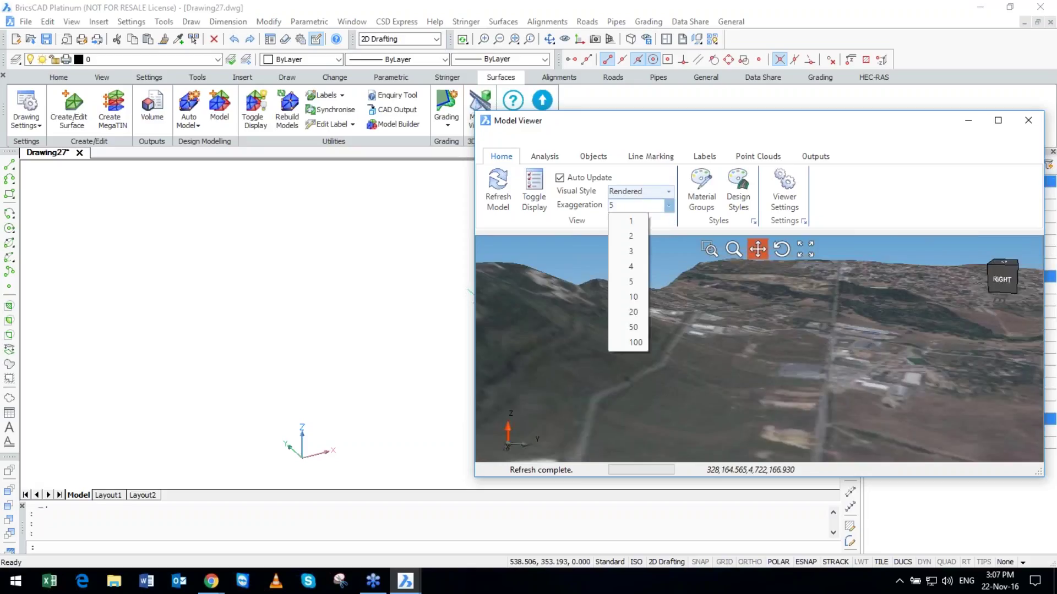
click(630, 220)
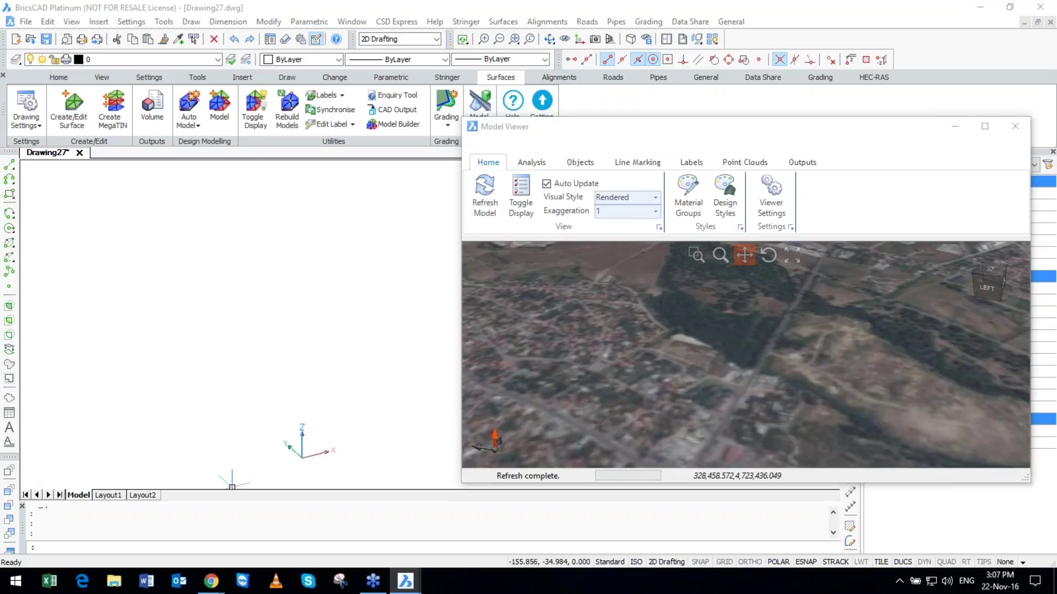
click(232, 487)
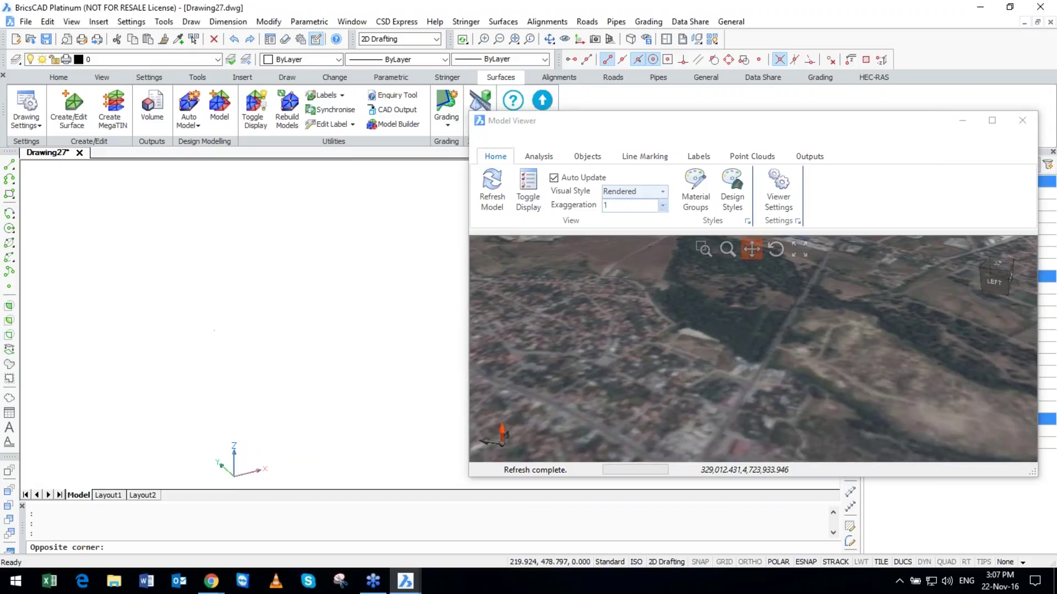
Zoom to the whole contoured terrain and a close patch, then bring up the SAT-Terrain default-surface choice.
middle_click(460, 230)
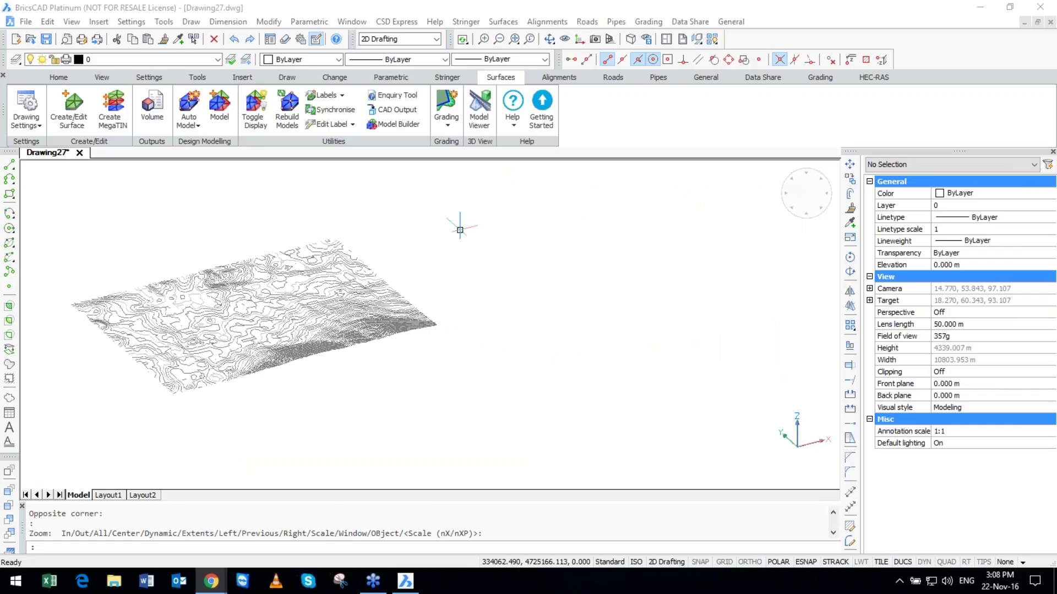
click(309, 264)
click(435, 352)
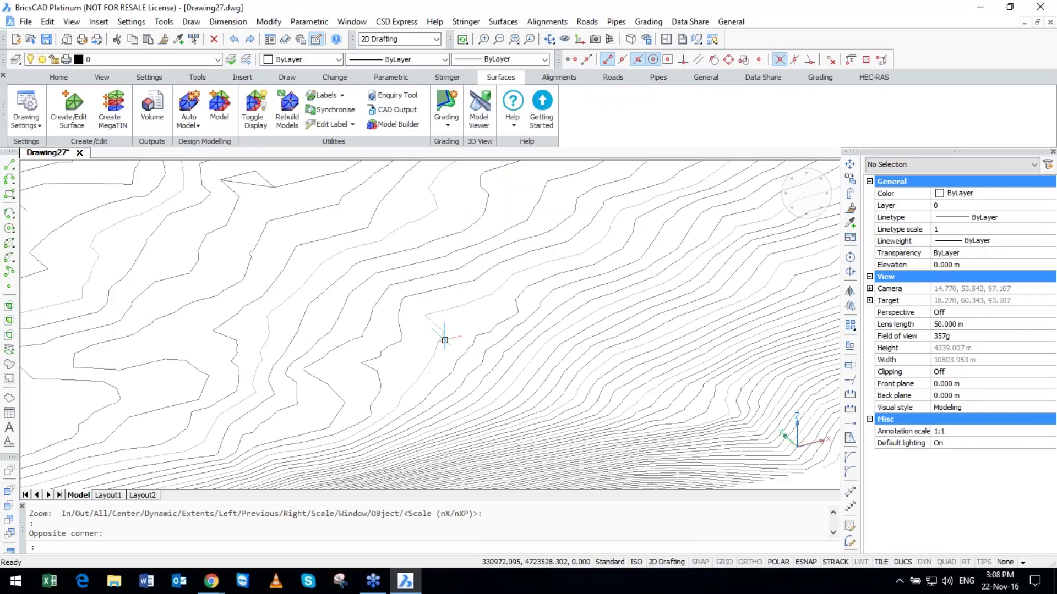
click(379, 110)
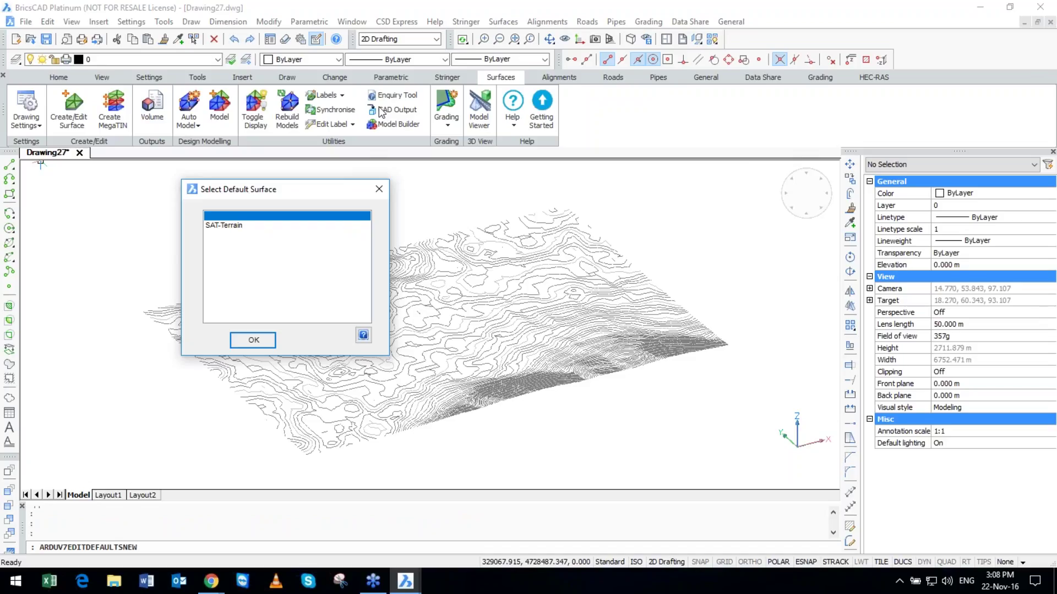
Make SAT-Terrain the default surface, set Kerbs, Culdesacs and Other styles to <None>, and save.
key(Return)
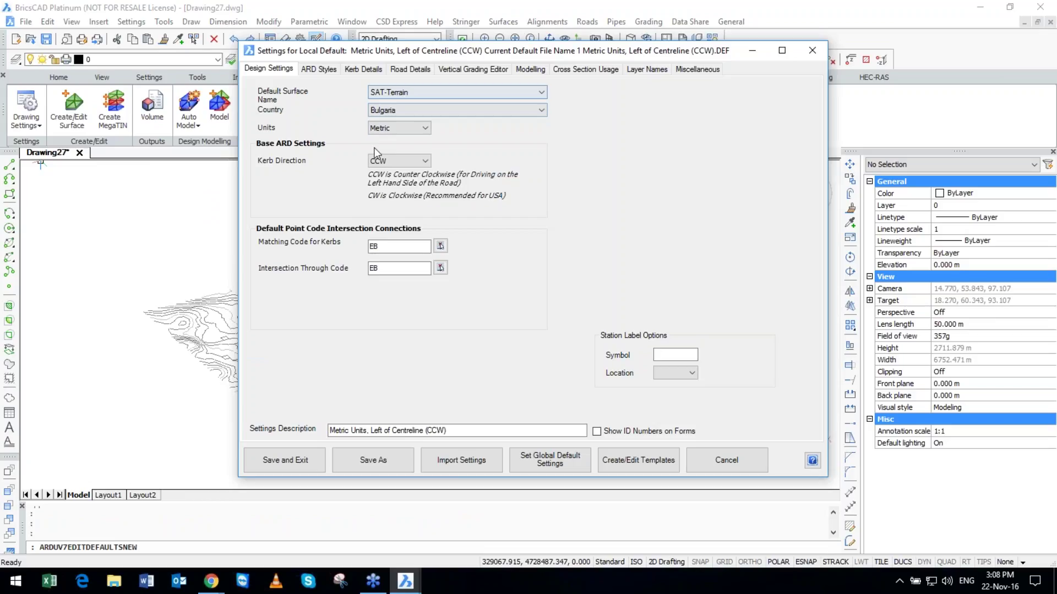
key(ctrl+Tab)
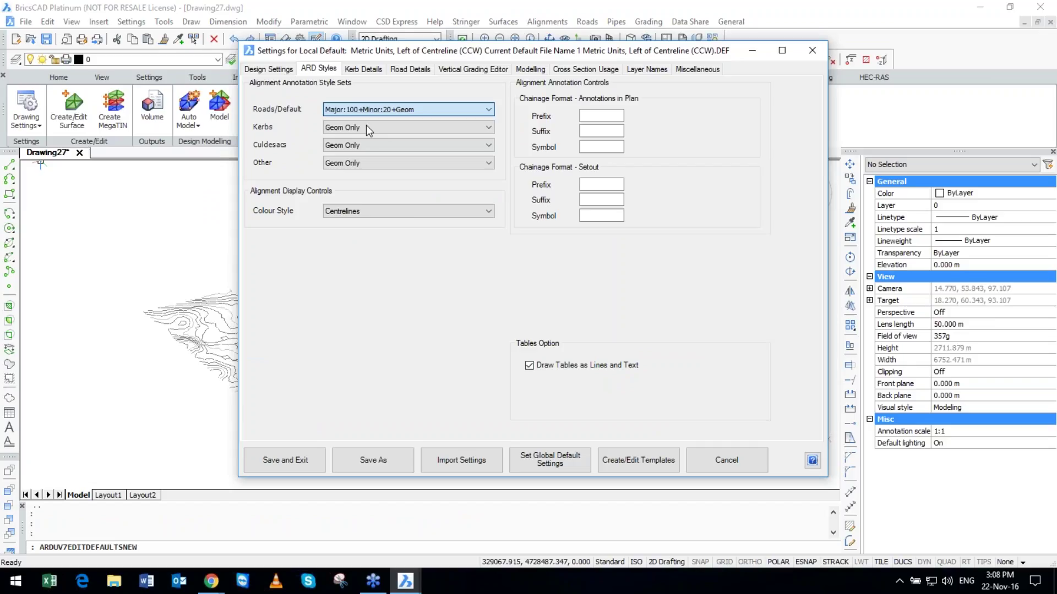
click(367, 130)
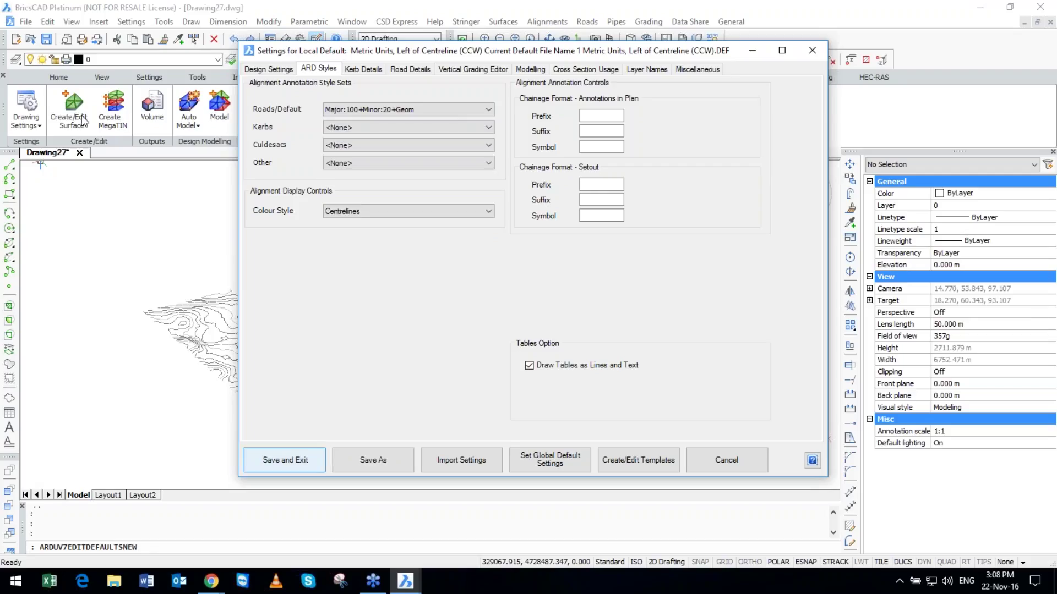
key(Return)
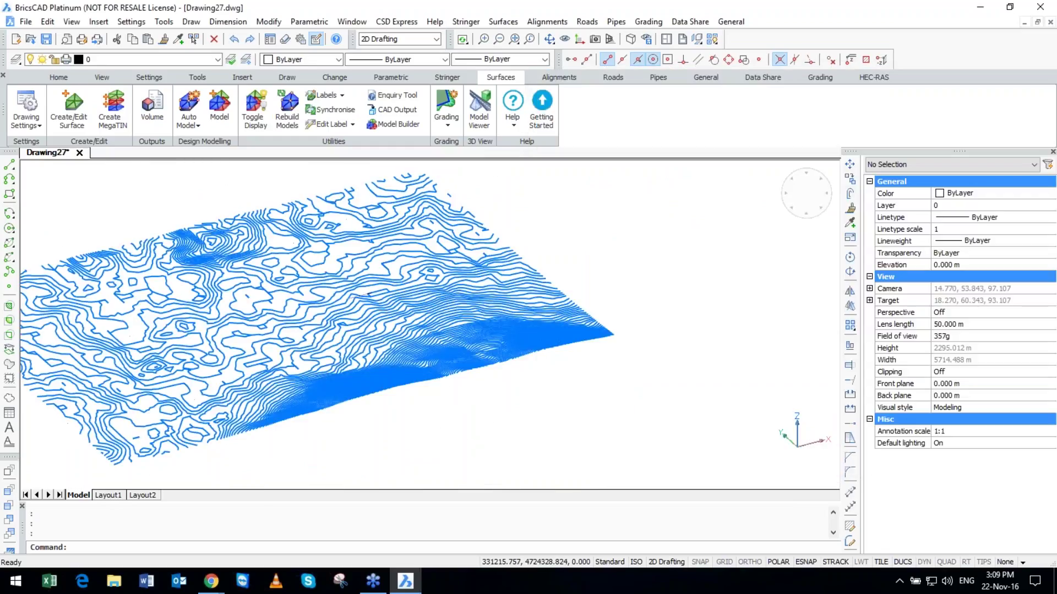
Switch to a top-down plan view of the SAT-Terrain contours and frame them.
click(805, 192)
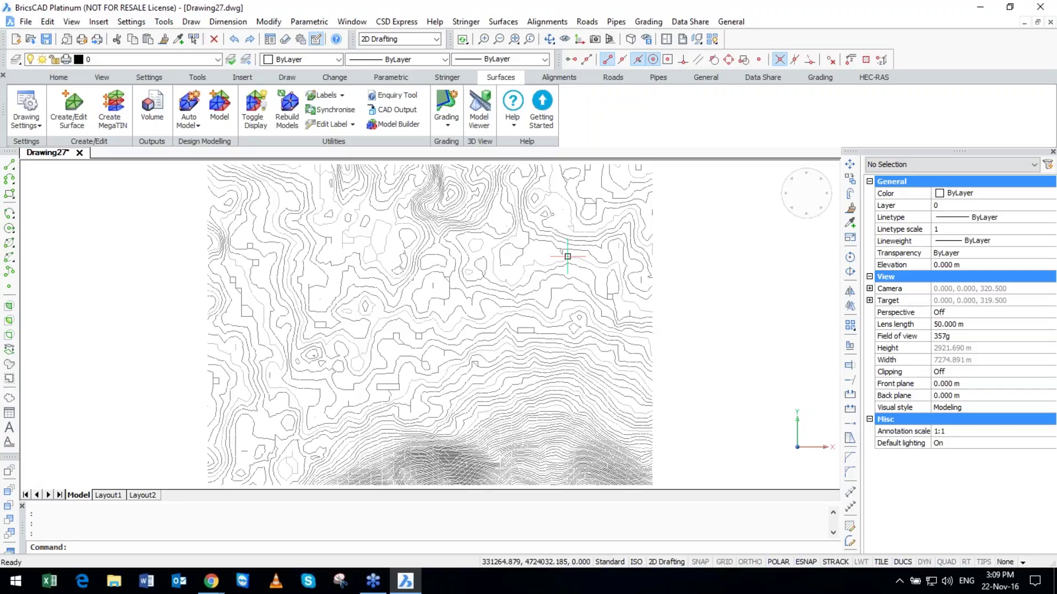
middle_drag(568, 256, 554, 257)
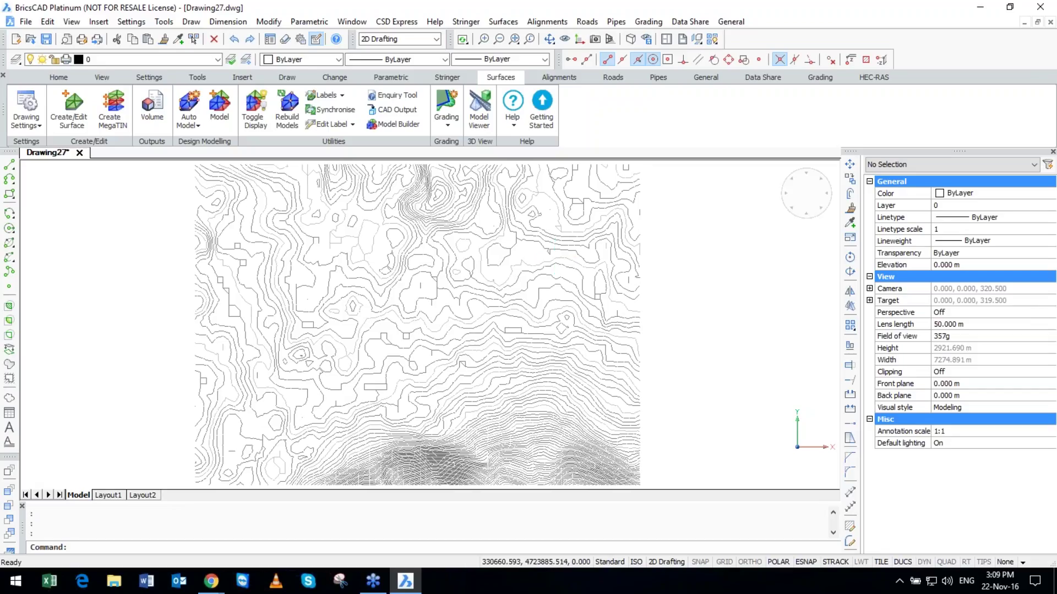
middle_drag(418, 325, 431, 318)
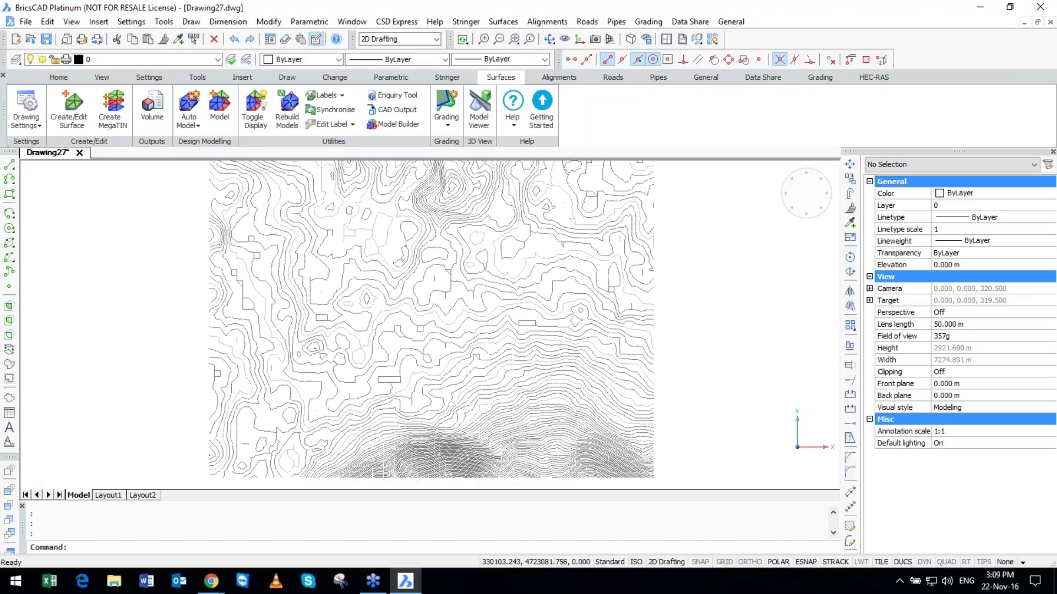
scroll(353, 146, down, 1)
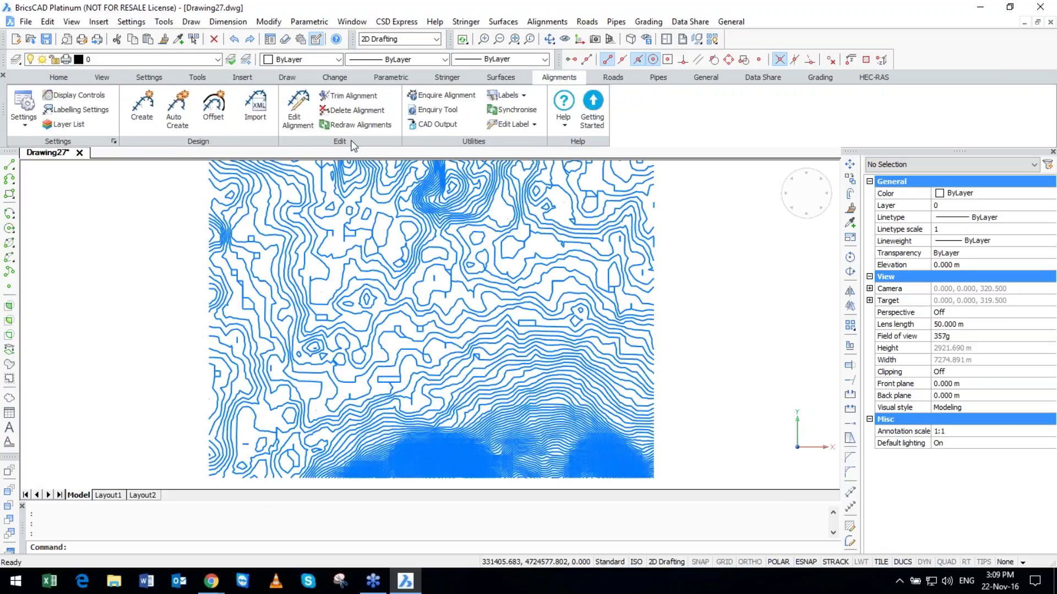
Import the alignment from a LandXML file and pan along it to inspect its chainage labels.
click(358, 125)
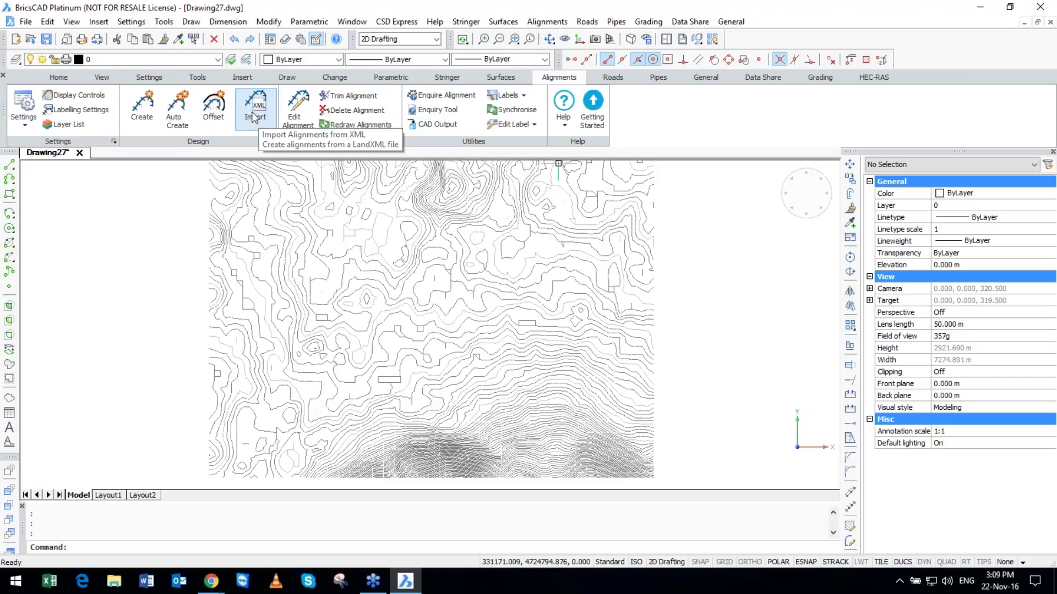
click(253, 115)
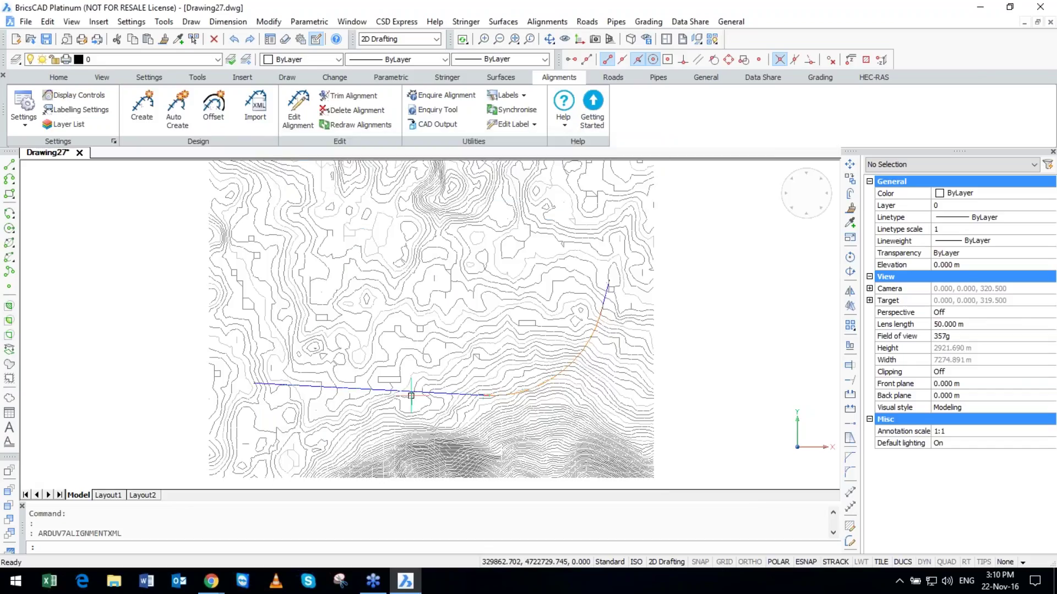
scroll(410, 395, up, 10)
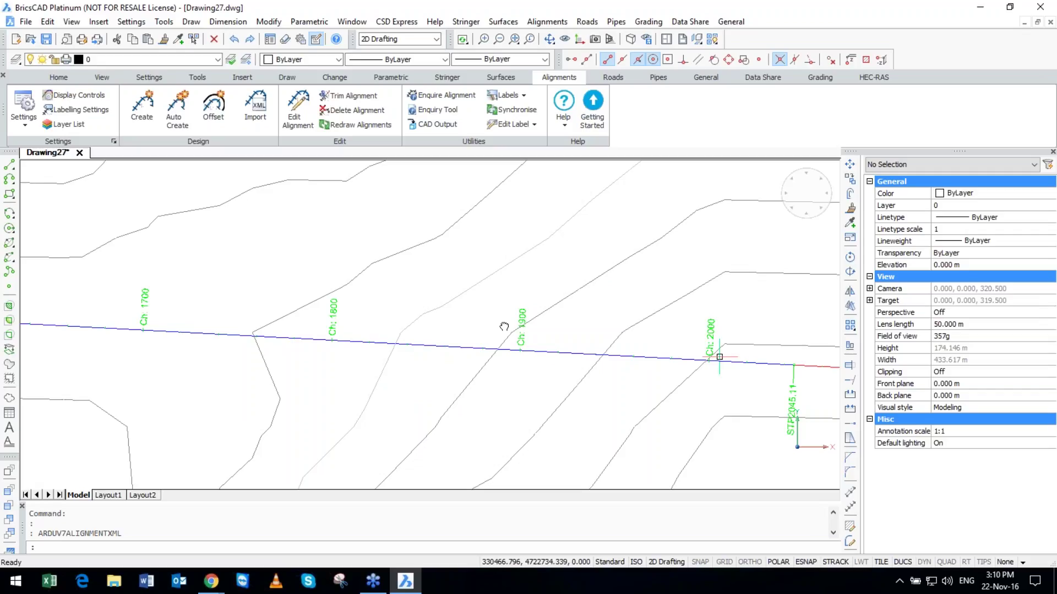
middle_drag(503, 326, 499, 319)
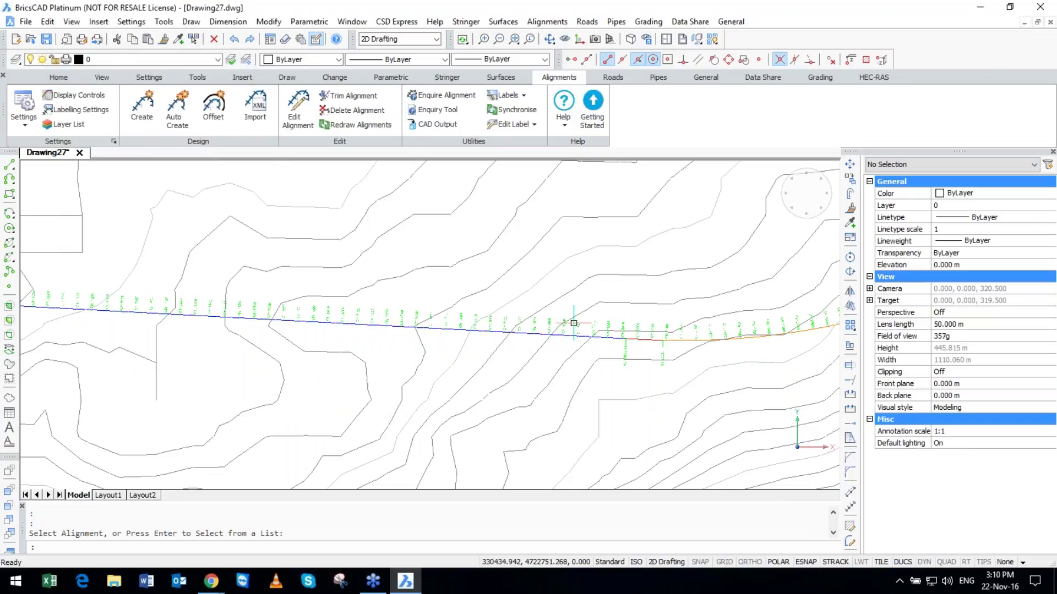
middle_drag(88, 244, 434, 286)
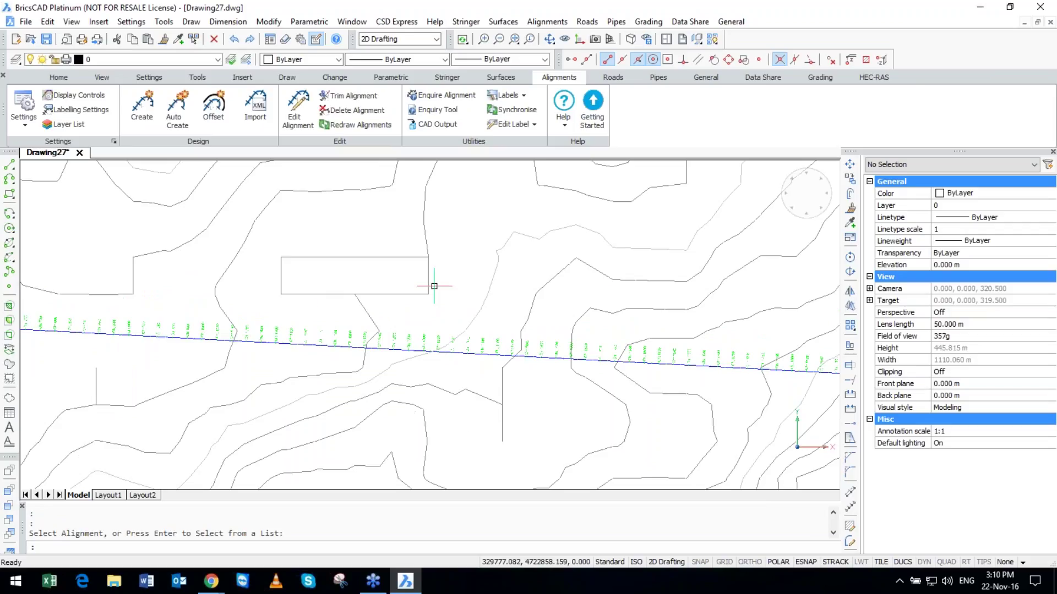
scroll(478, 349, down, 3)
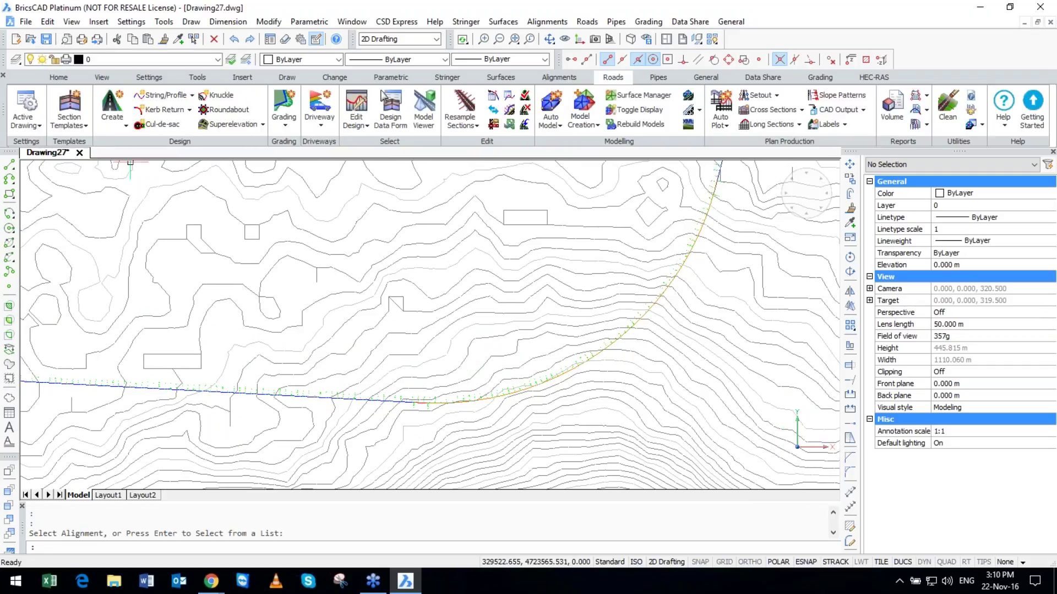
Create road OS on SAT-Terrain with 20 arc segments and a 50 left section width.
key(Return)
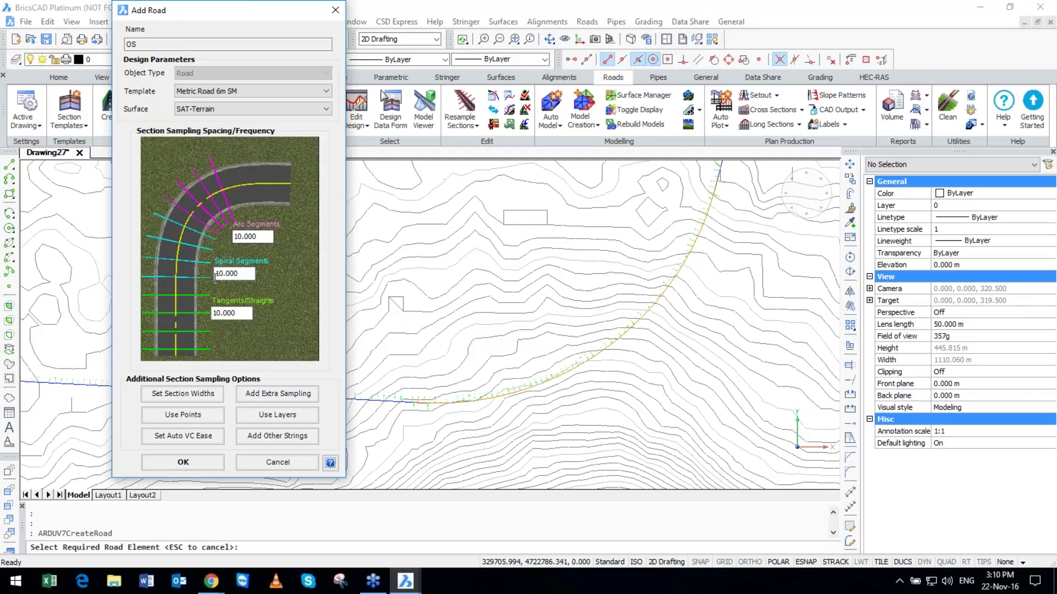
text(2)
click(183, 393)
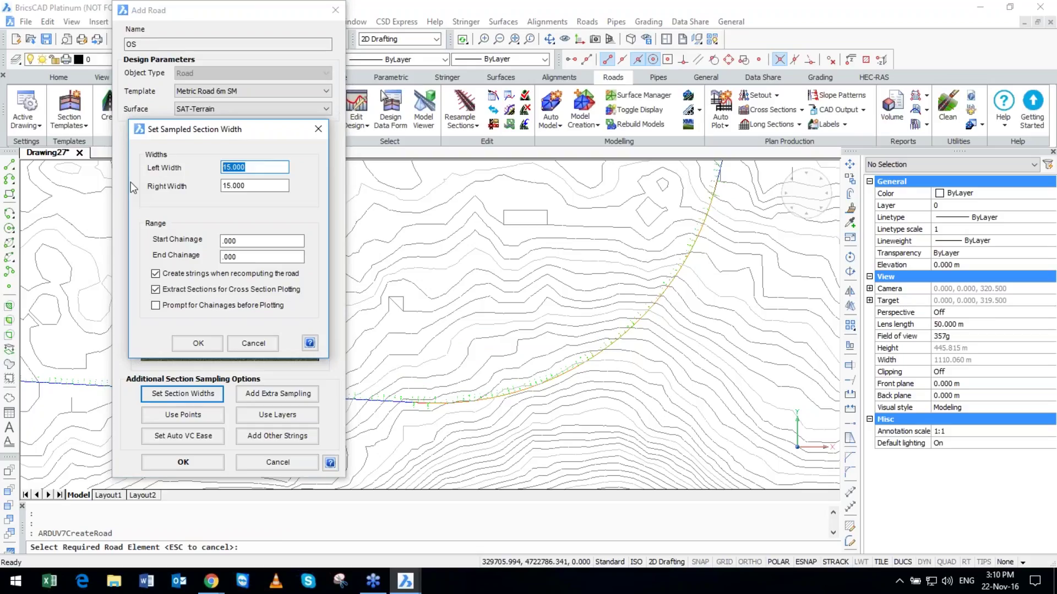
text(50)
key(Tab)
text(5)
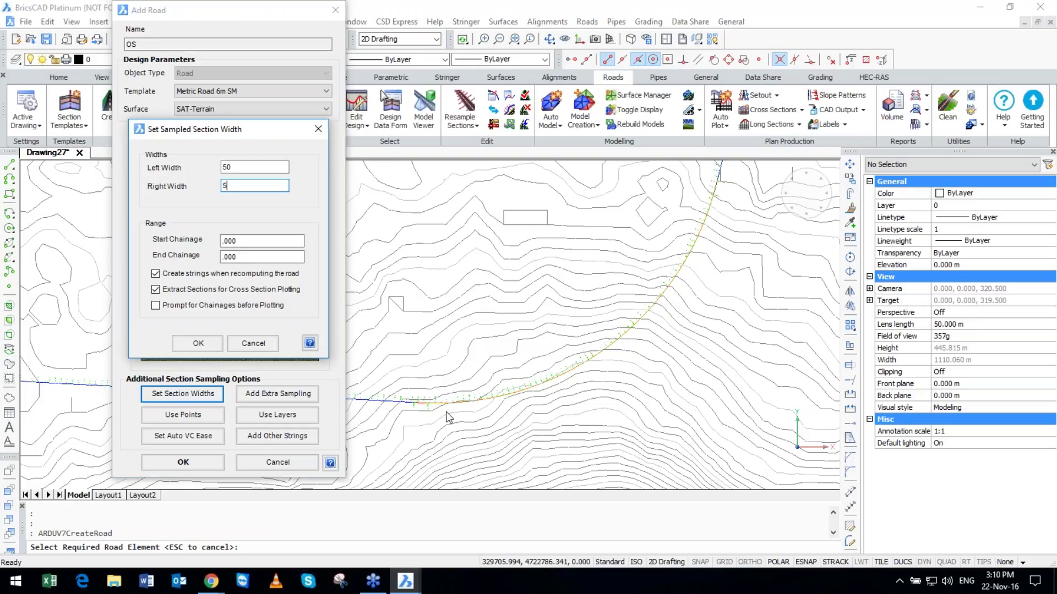
key(Return)
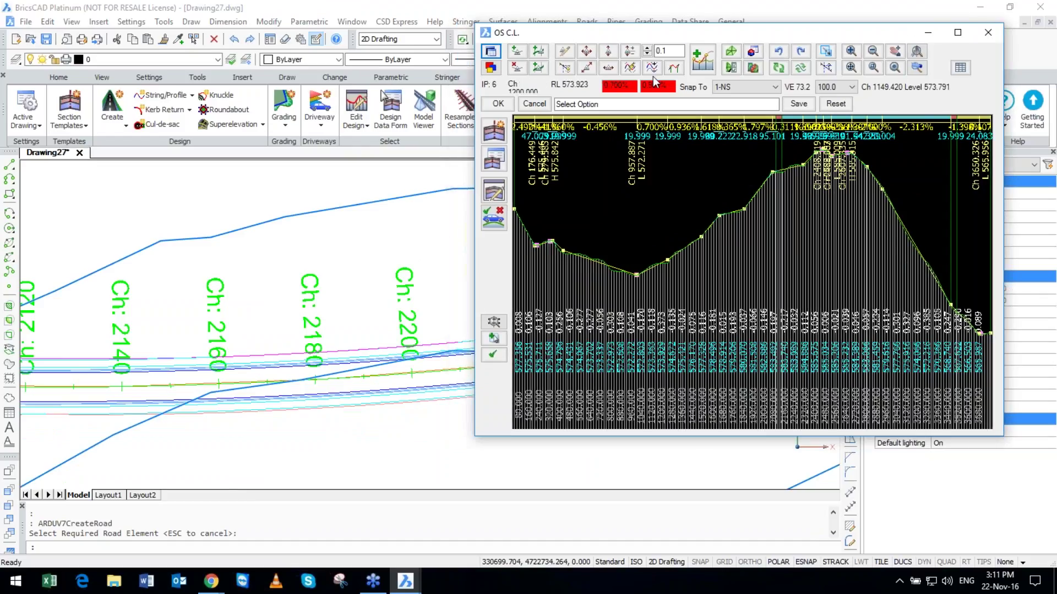
Open the cross-section at chainage 1660 and locate it in the plan.
click(518, 194)
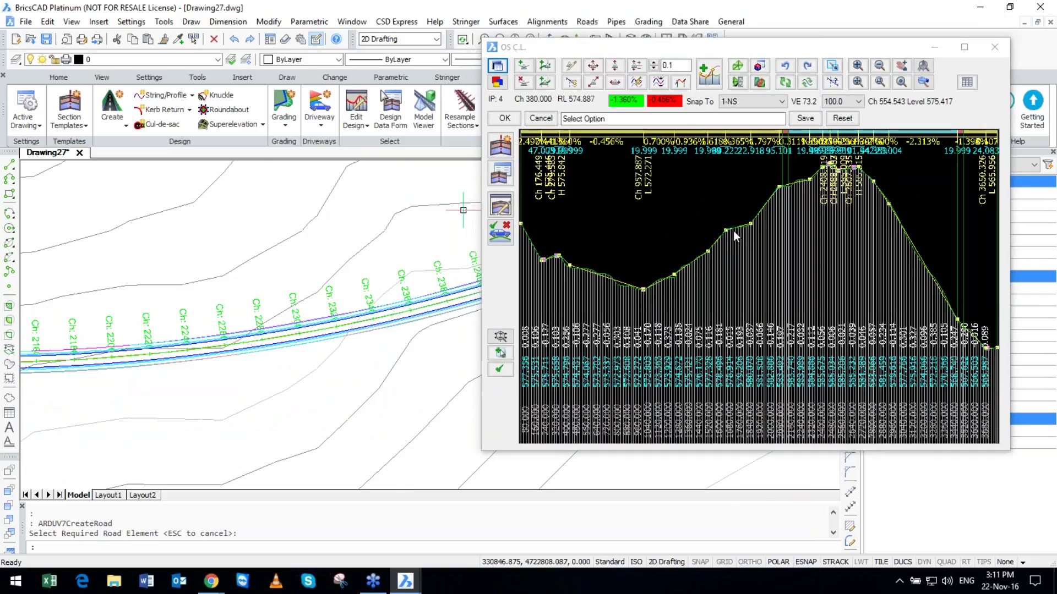
click(733, 230)
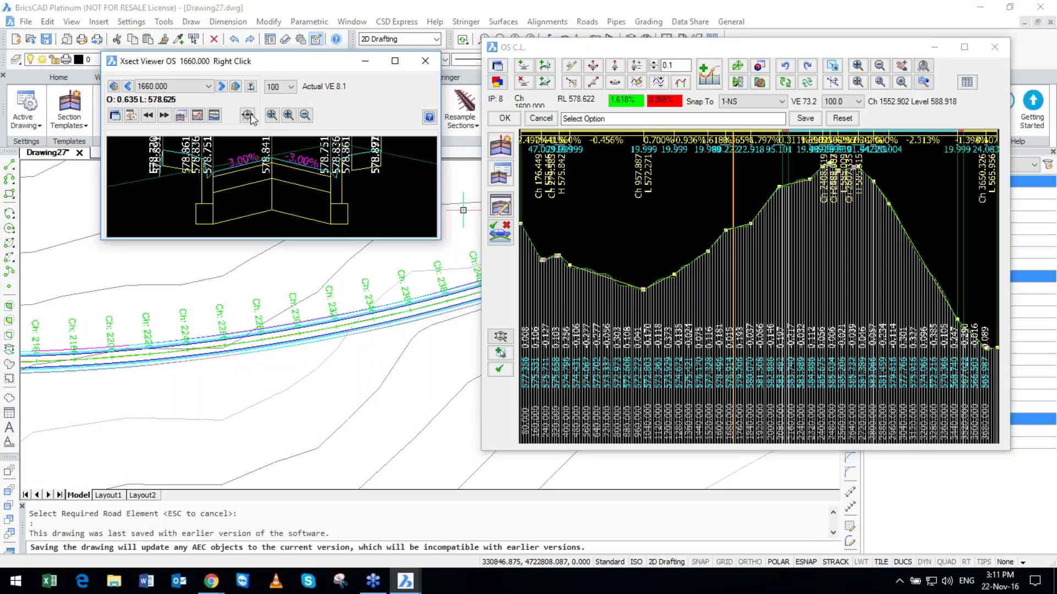
click(251, 117)
click(248, 115)
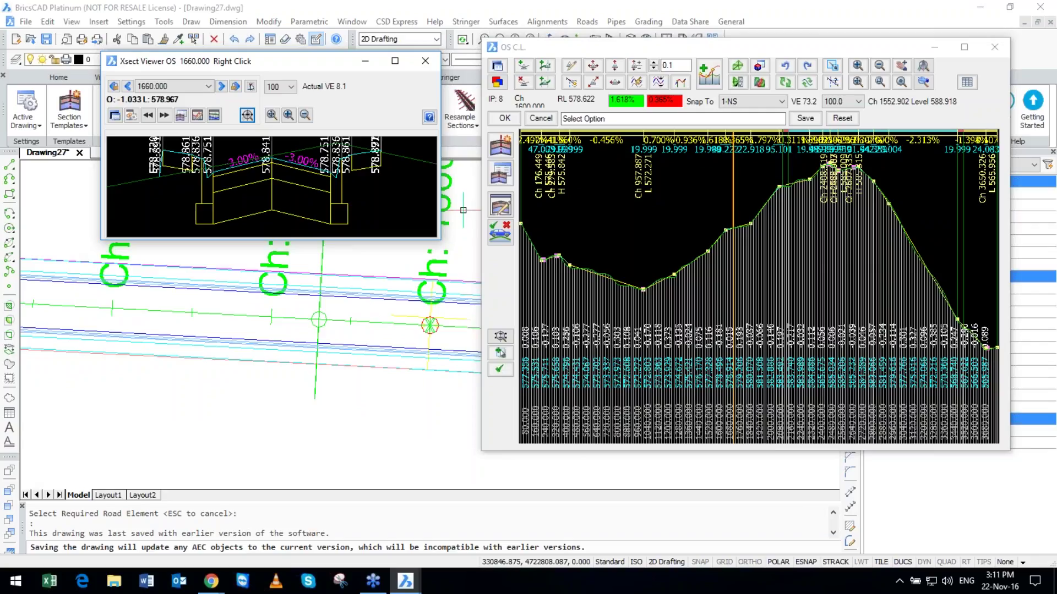
Zoom in on the section's location, close the Xsect Viewer and accept the OS profile.
scroll(363, 385, down, 5)
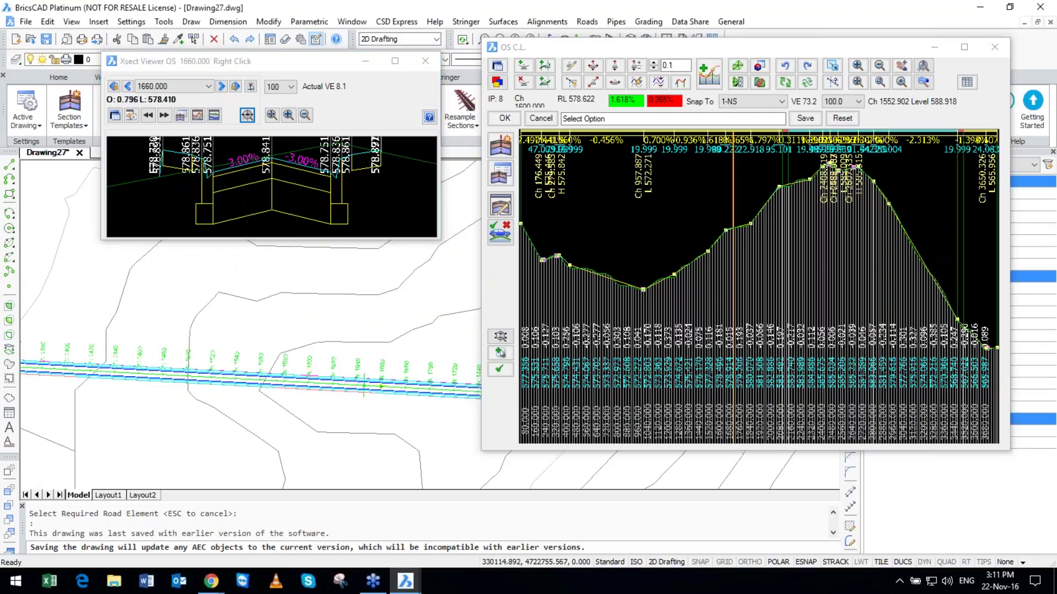
scroll(363, 385, up, 3)
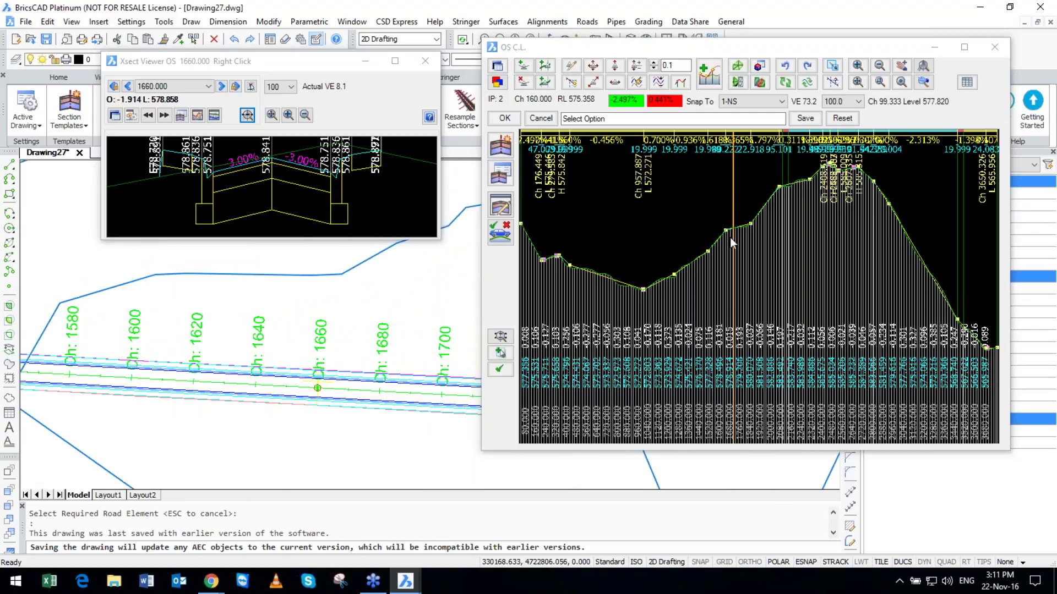
scroll(730, 236, up, 4)
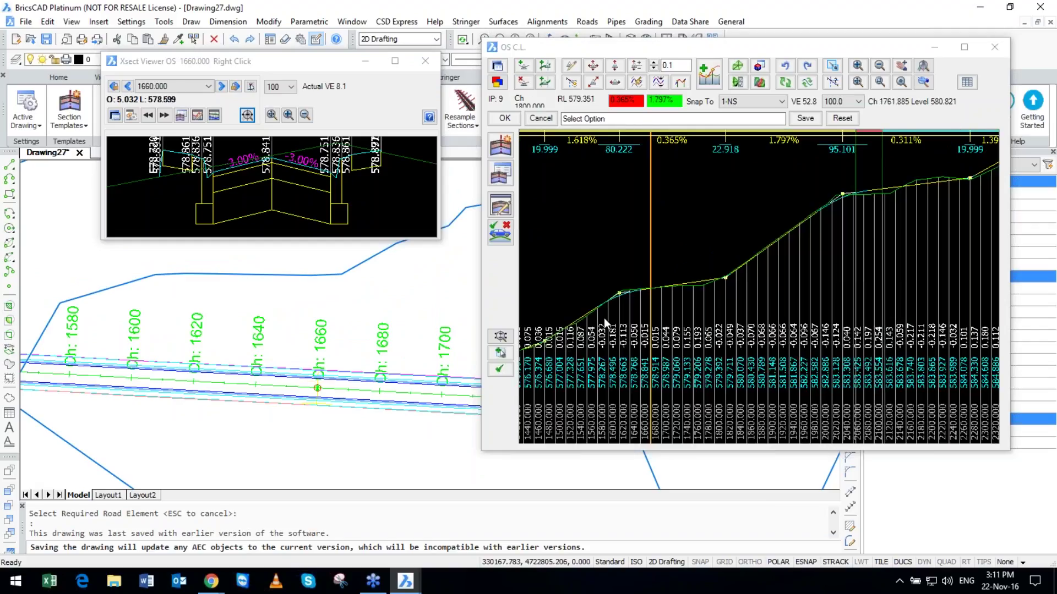
scroll(603, 318, up, 1)
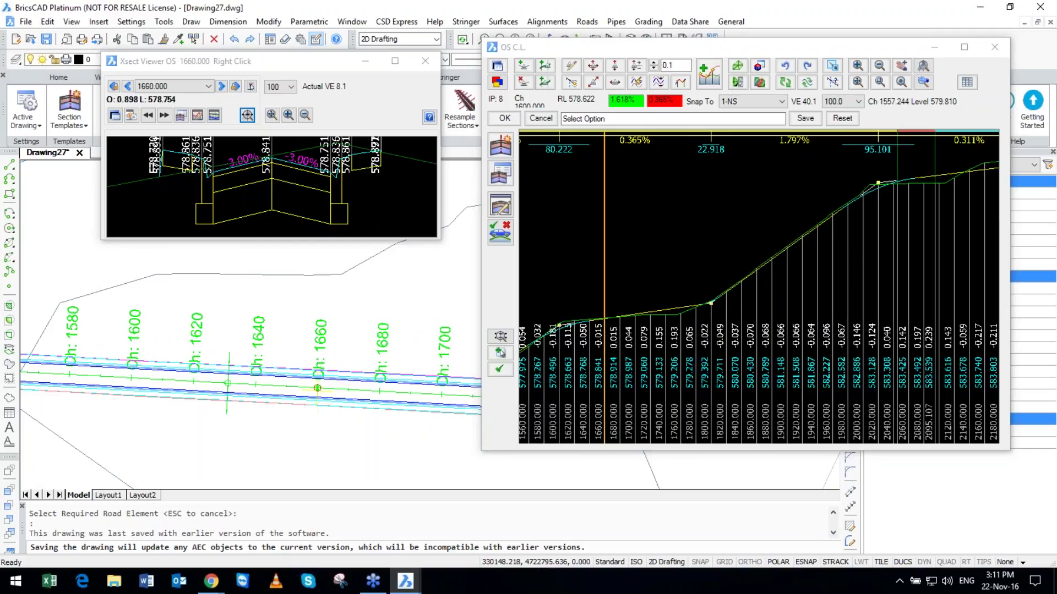
scroll(318, 388, up, 5)
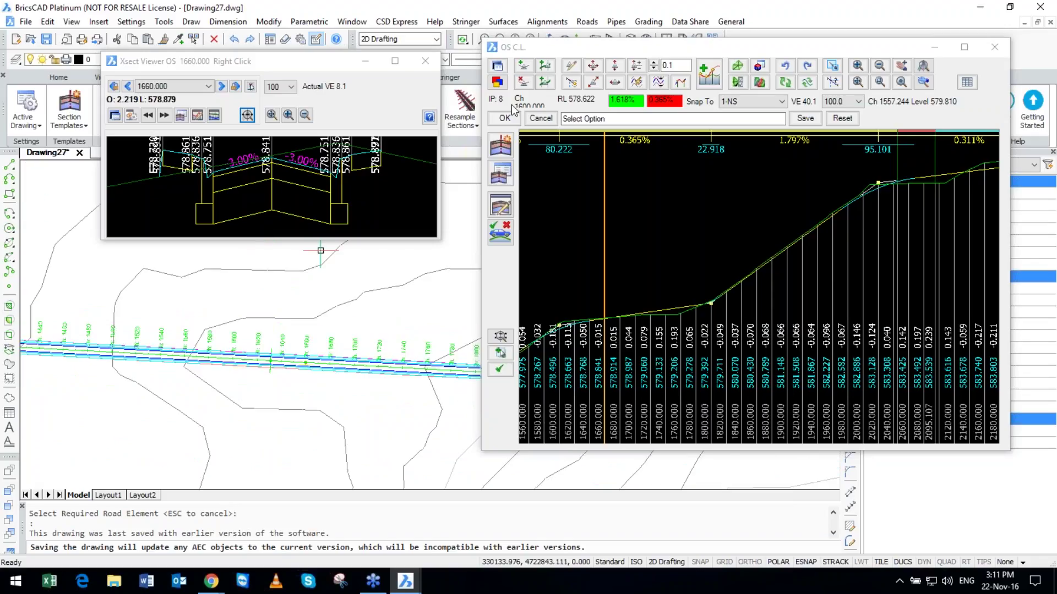
click(505, 118)
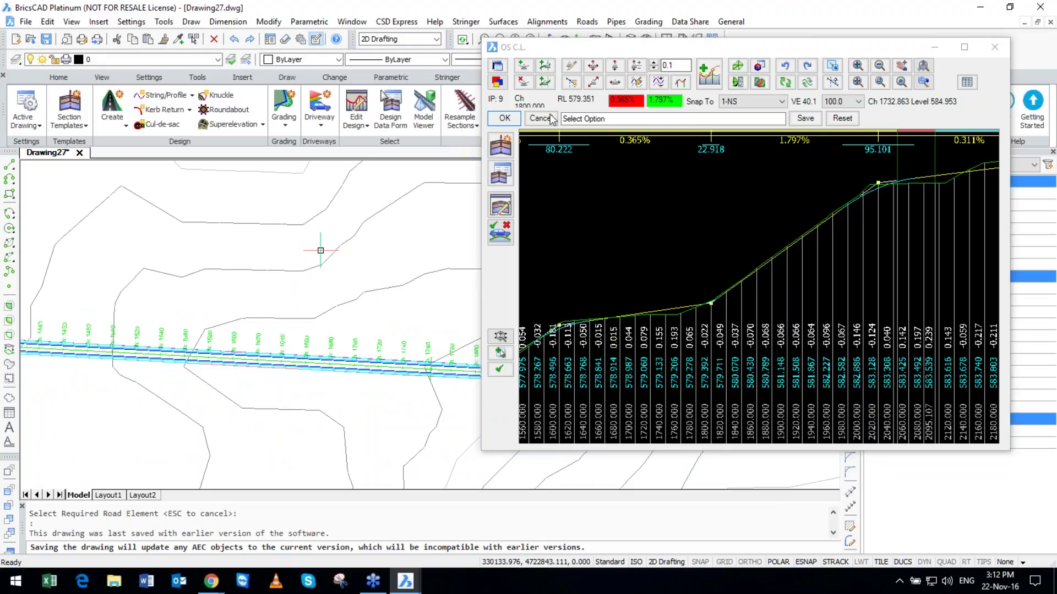
click(551, 118)
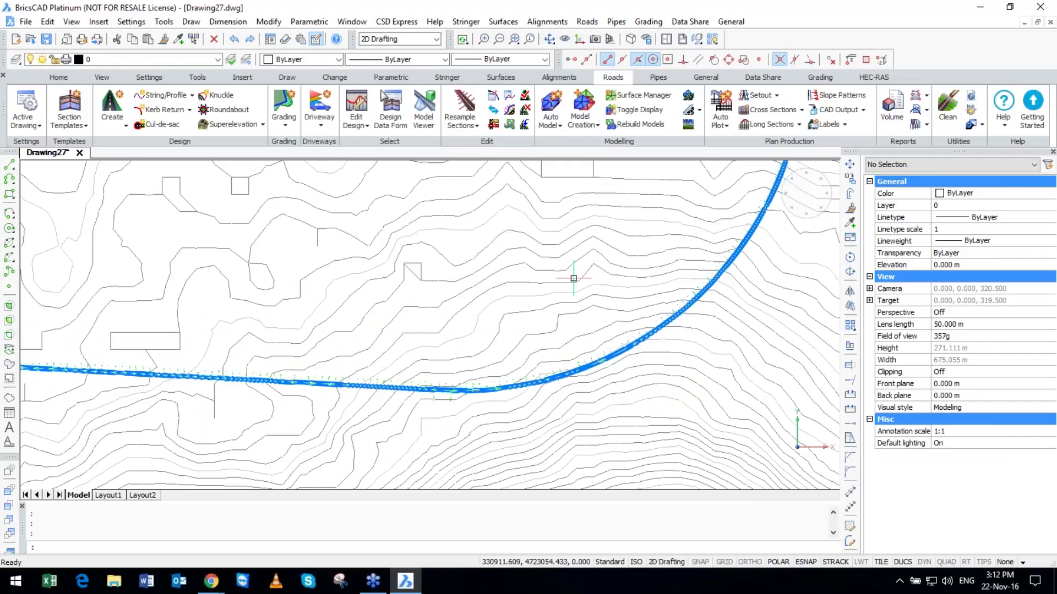
Show road OS in the 3D Model Viewer over satellite terrain and orbit around it.
click(423, 113)
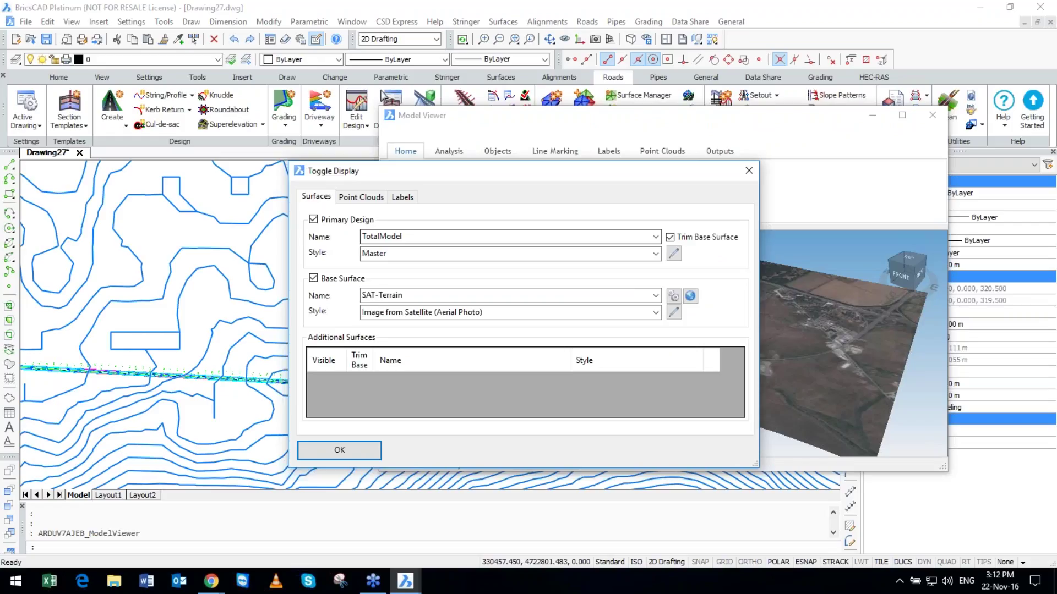
click(353, 447)
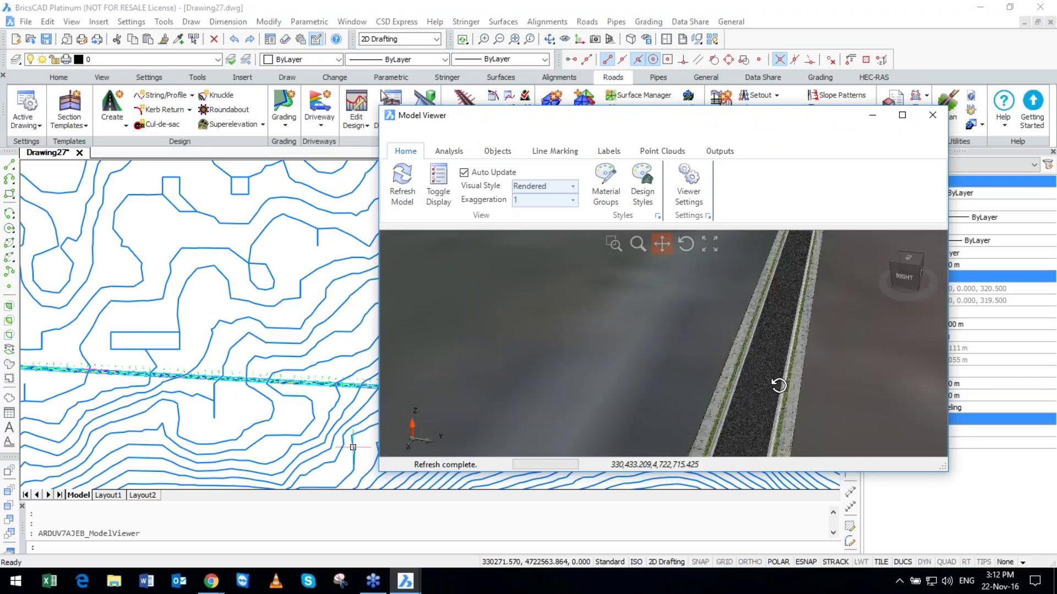
drag(779, 386, 815, 432)
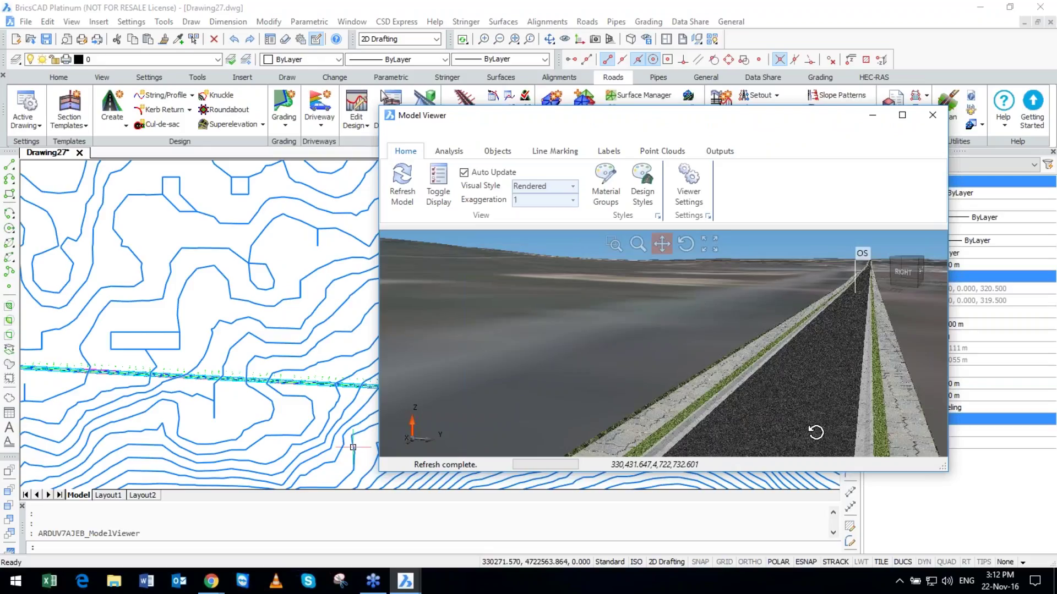
drag(816, 432, 715, 430)
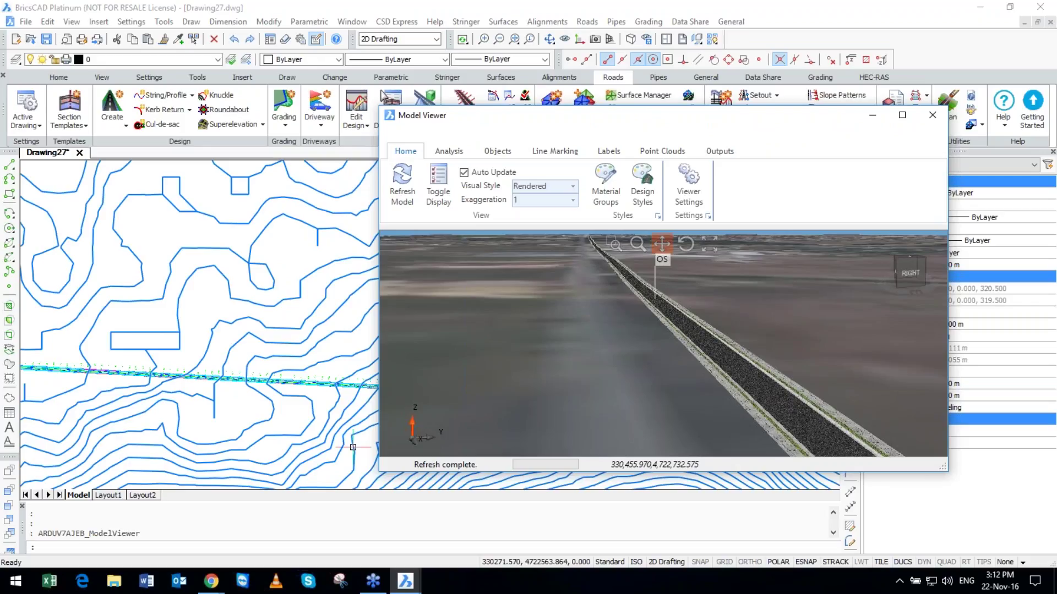
drag(715, 429, 846, 385)
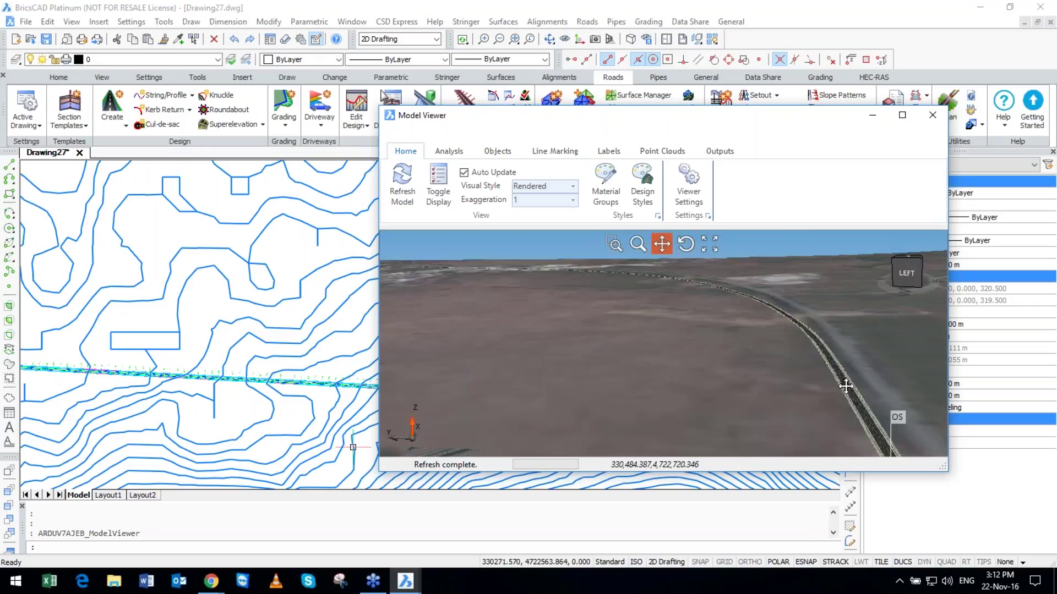
drag(846, 385, 715, 356)
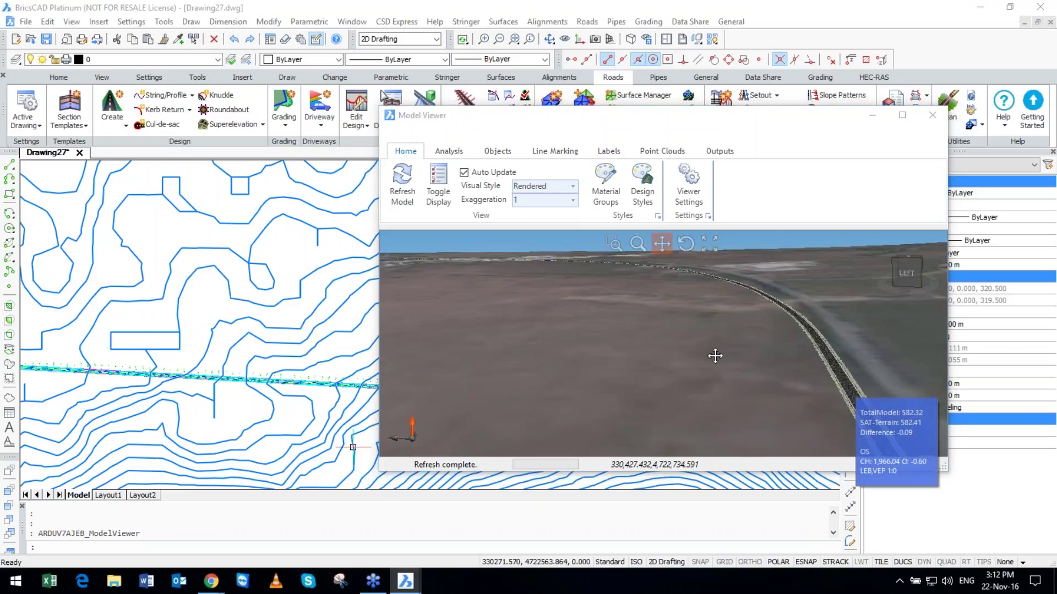
Maximise the viewer, zoom out, and bring up the road's design-action menu.
key(super+Up)
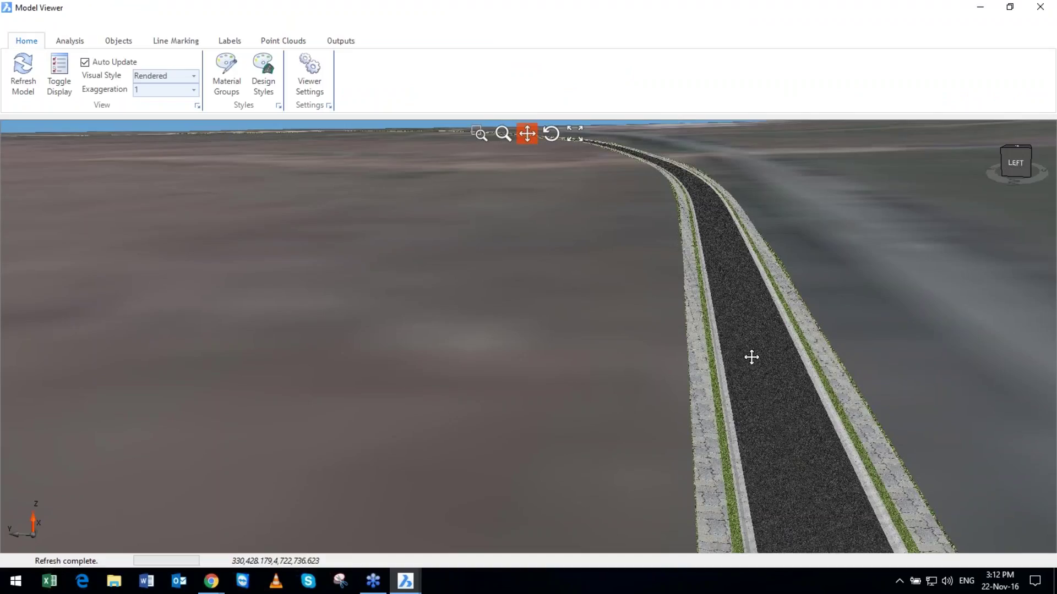
scroll(751, 357, down, 1)
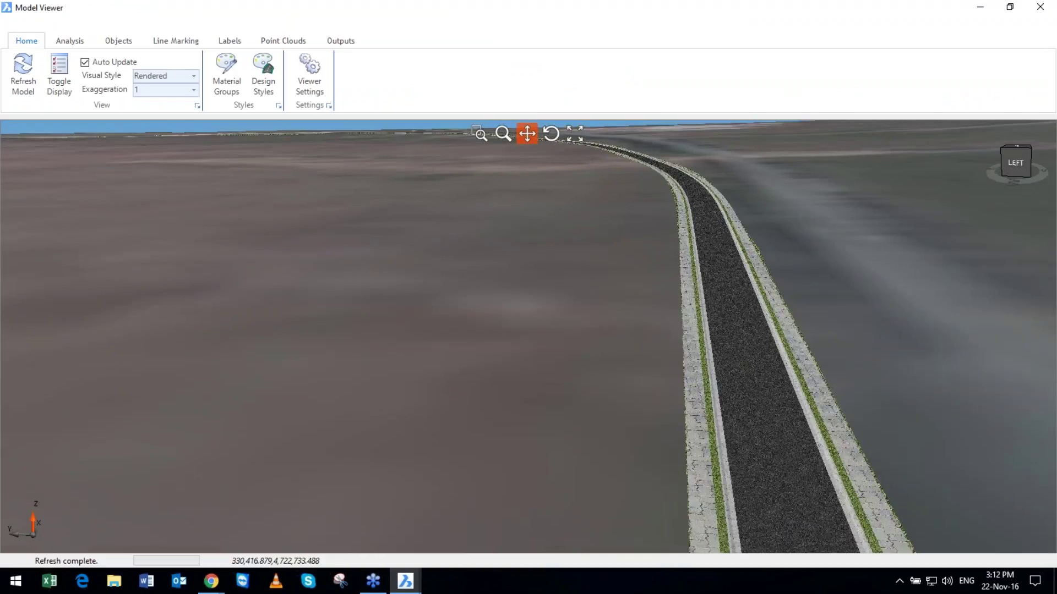
right_click(743, 327)
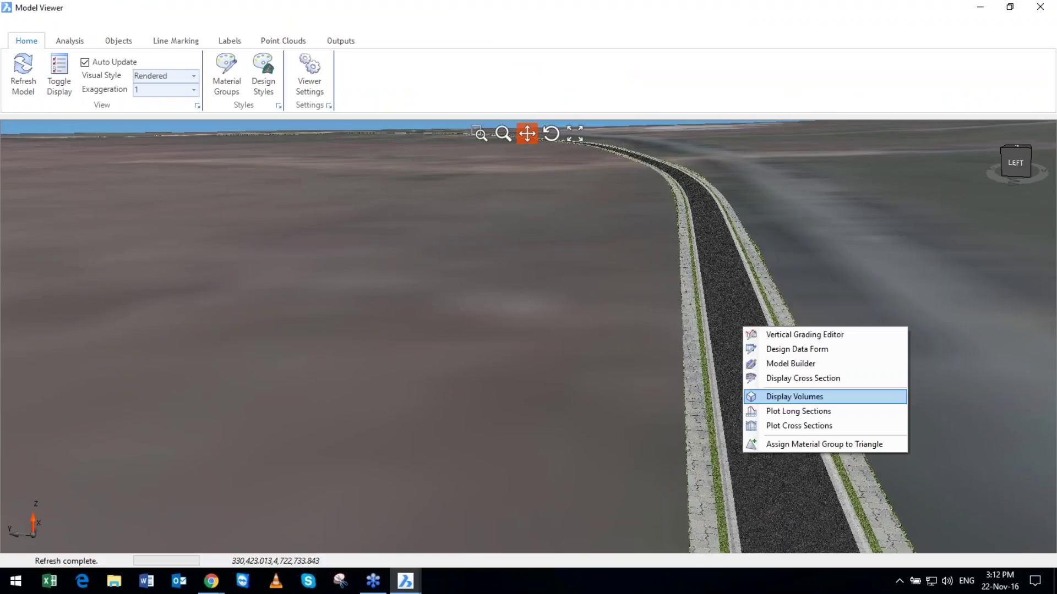
Review the road templates in the Vertical Grading Editor, keeping Metric Road 6m SM.
click(804, 334)
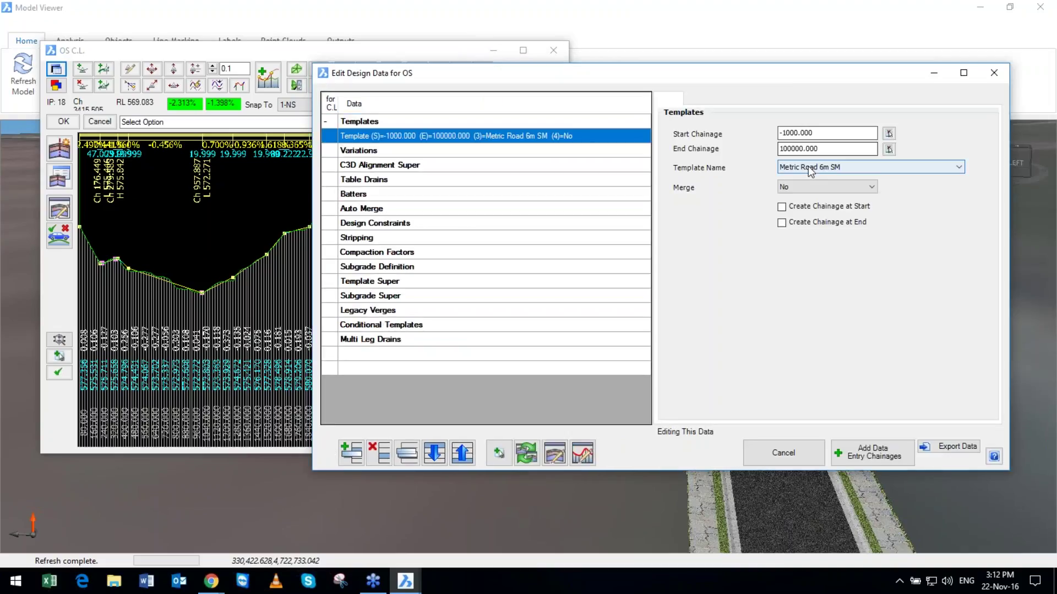
click(810, 169)
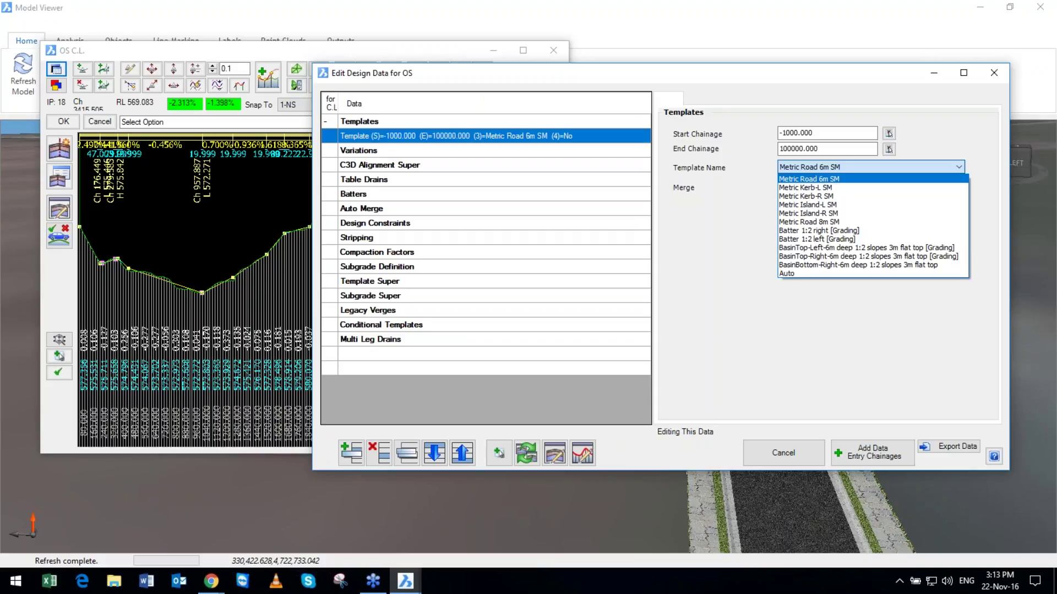
key(Return)
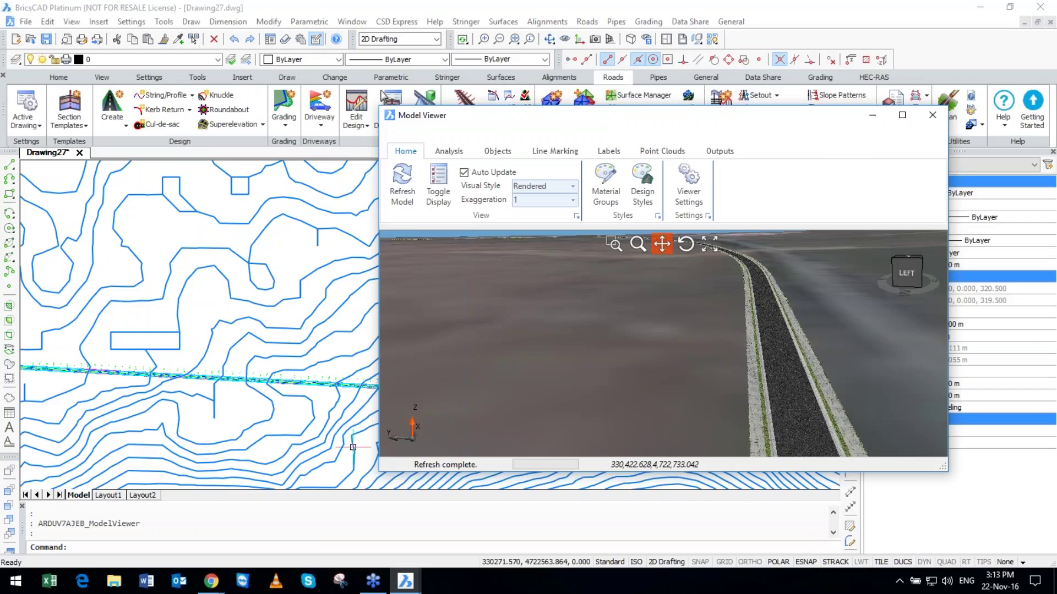
Open the project's Data folder, AdvRoads-10, from the General tab's settings folder tool.
click(352, 447)
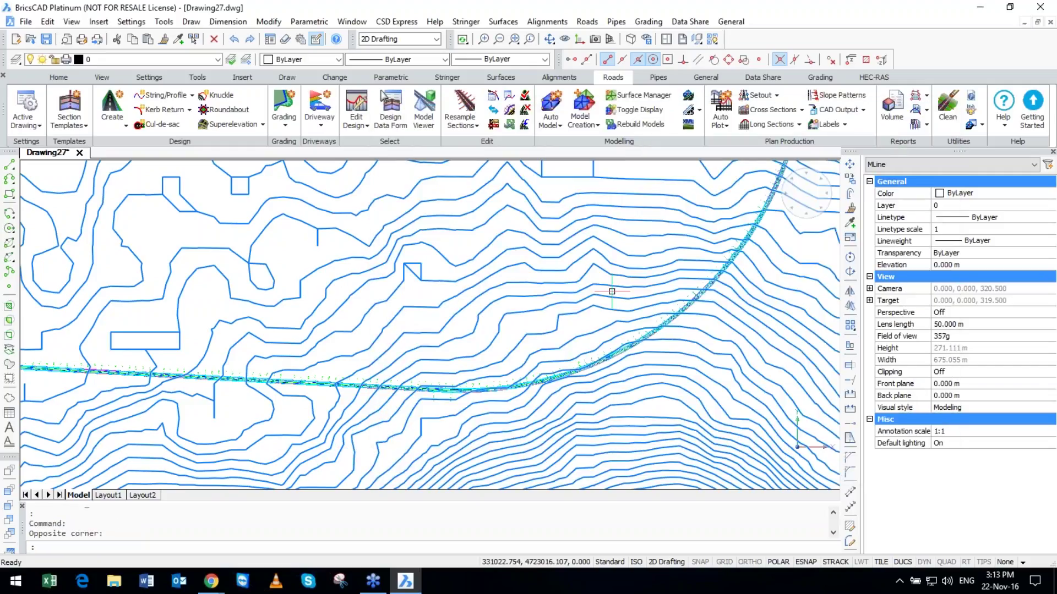
click(706, 77)
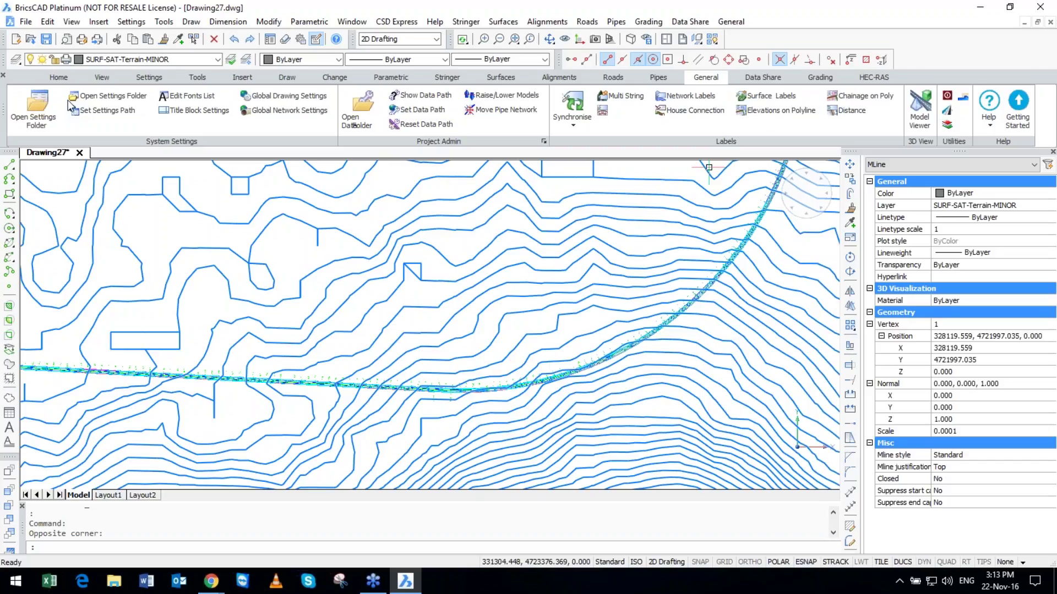
click(70, 98)
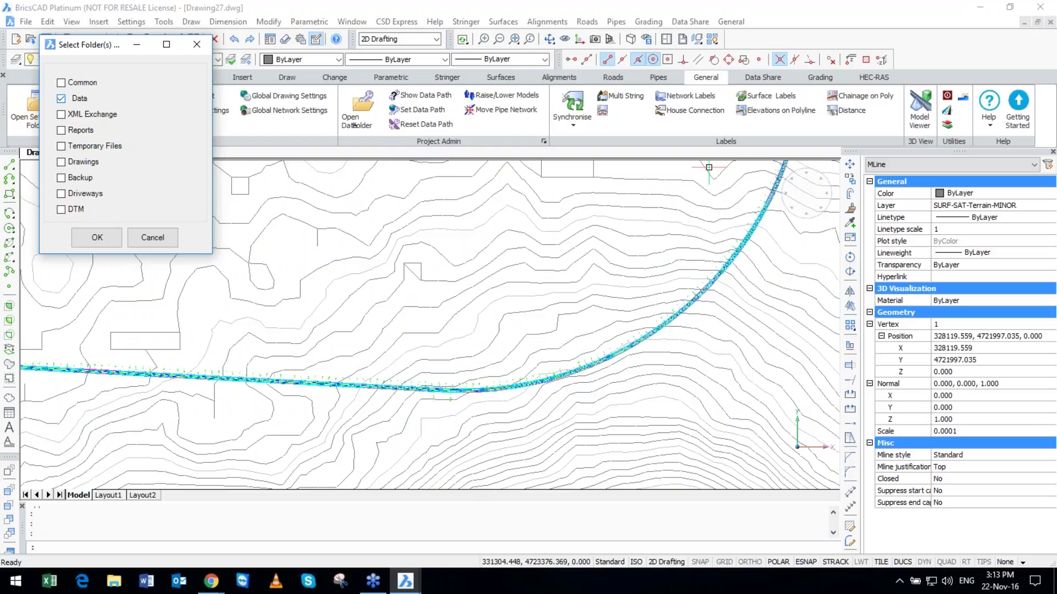
key(Return)
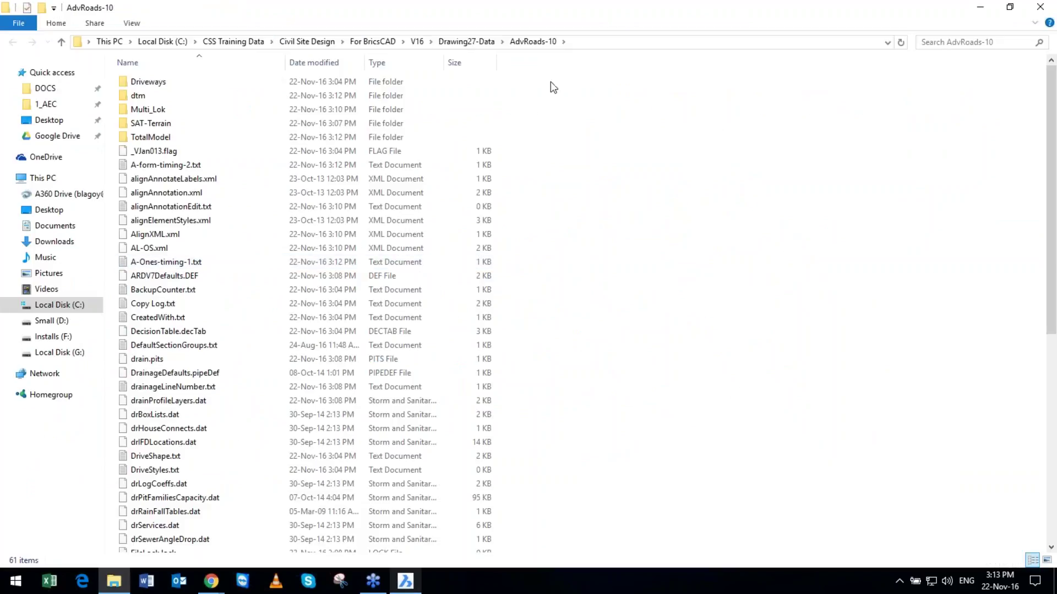
Dismiss the AdvRoads-10 File Explorer window with Alt+F4 to get back to the plan.
key(alt+F4)
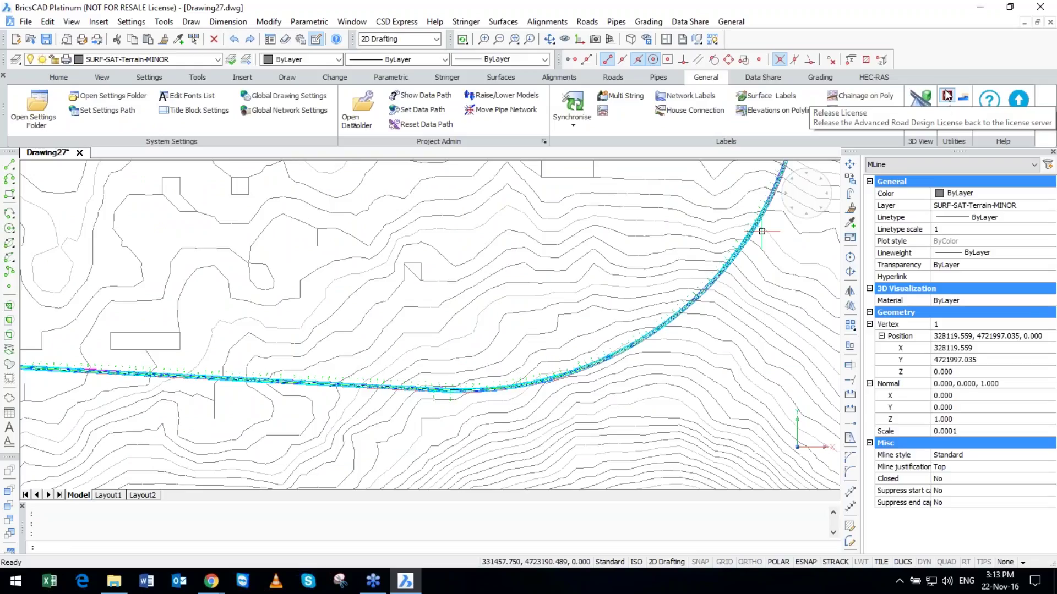
Release the Advanced Road Design licence, then restore the AdvRoads-10 folder window to close it.
click(946, 95)
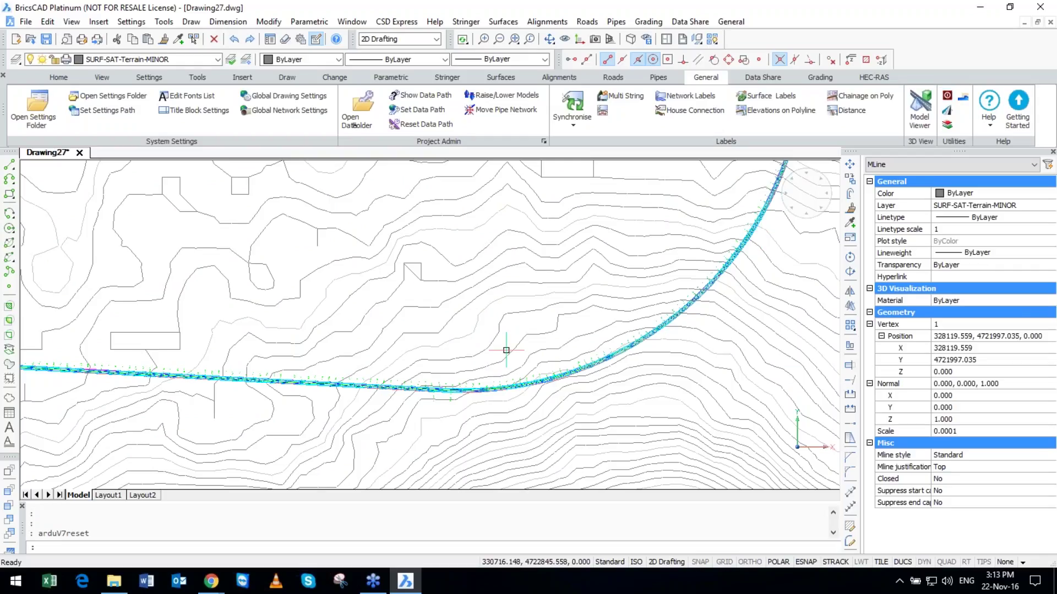
click(115, 582)
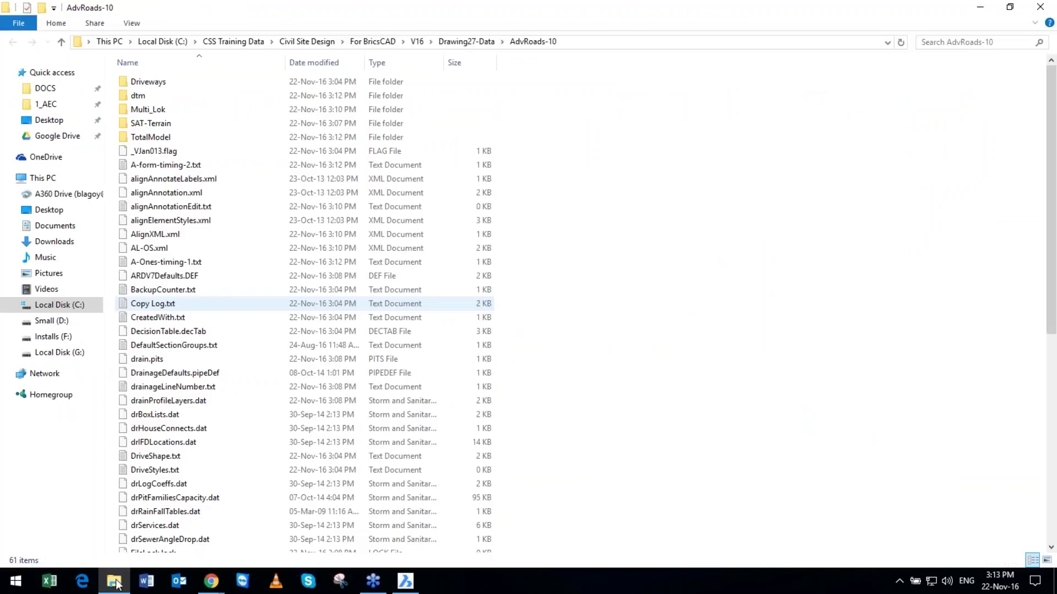
right_click(117, 582)
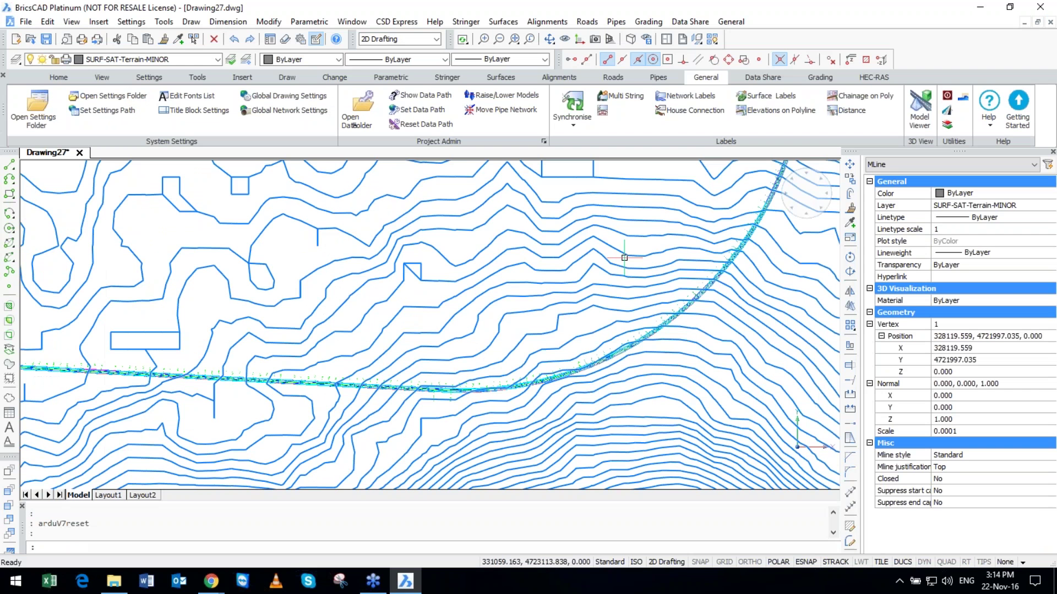
Replace road OS's Metric Road 6m SM template with With_Median for chainages -1000 to 100000.
click(613, 77)
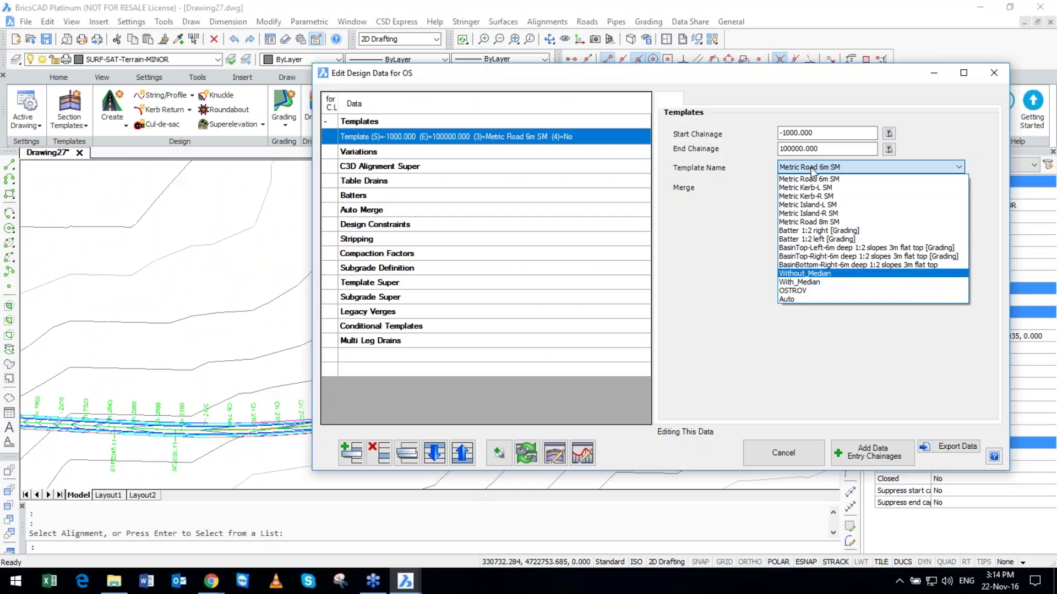
click(800, 281)
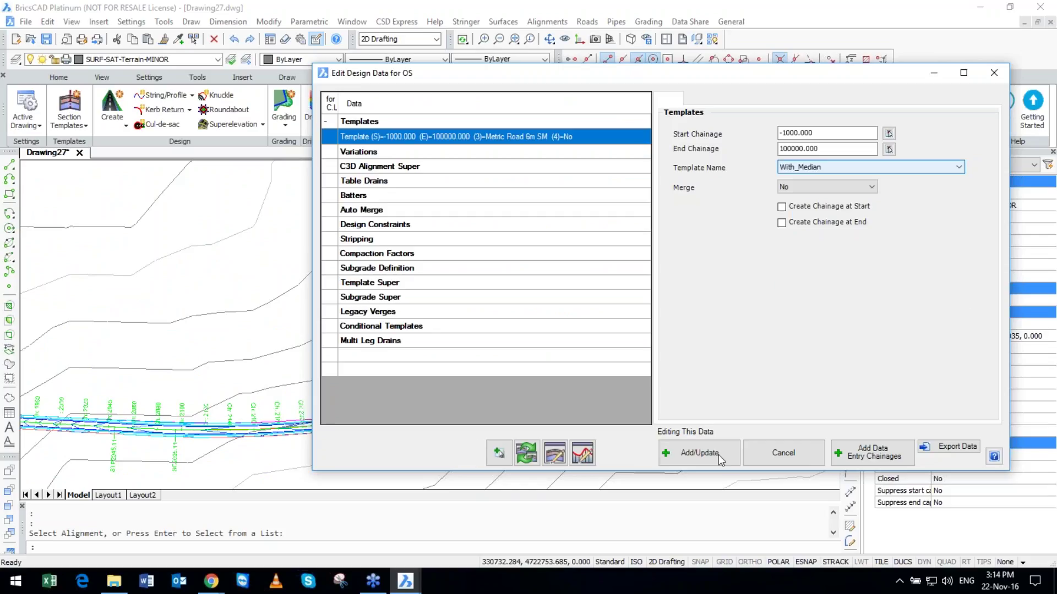
click(718, 454)
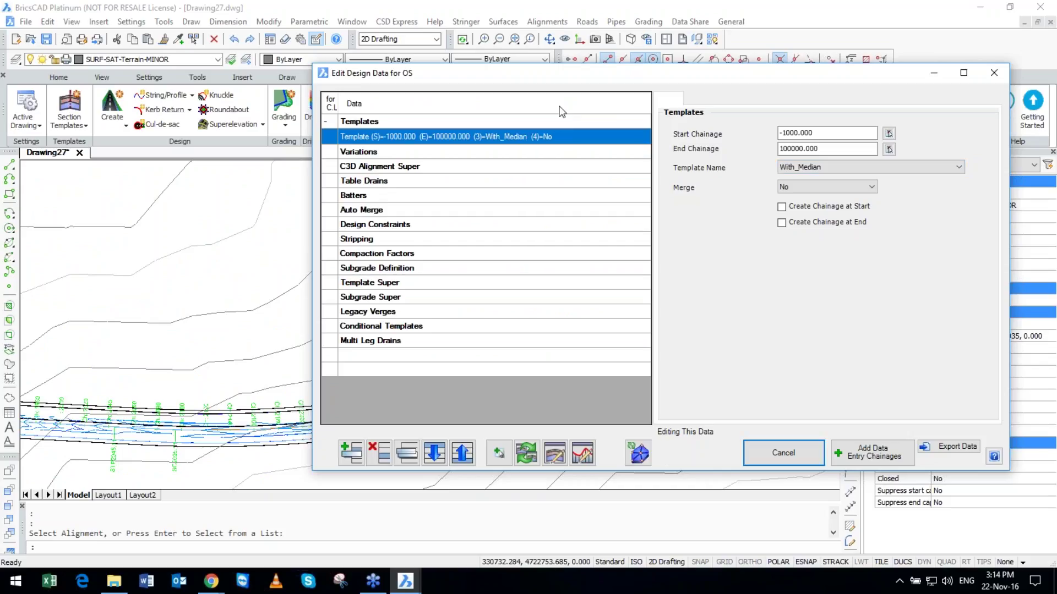
Close Edit Design Data and zoom out in plan on the rebuilt median road.
key(Escape)
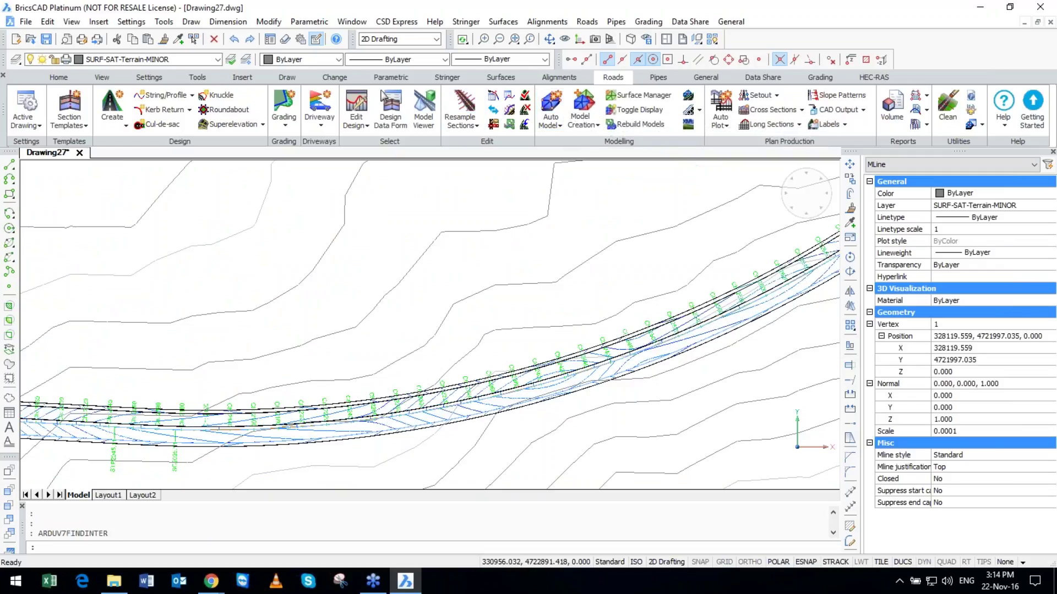
scroll(589, 162, down, 2)
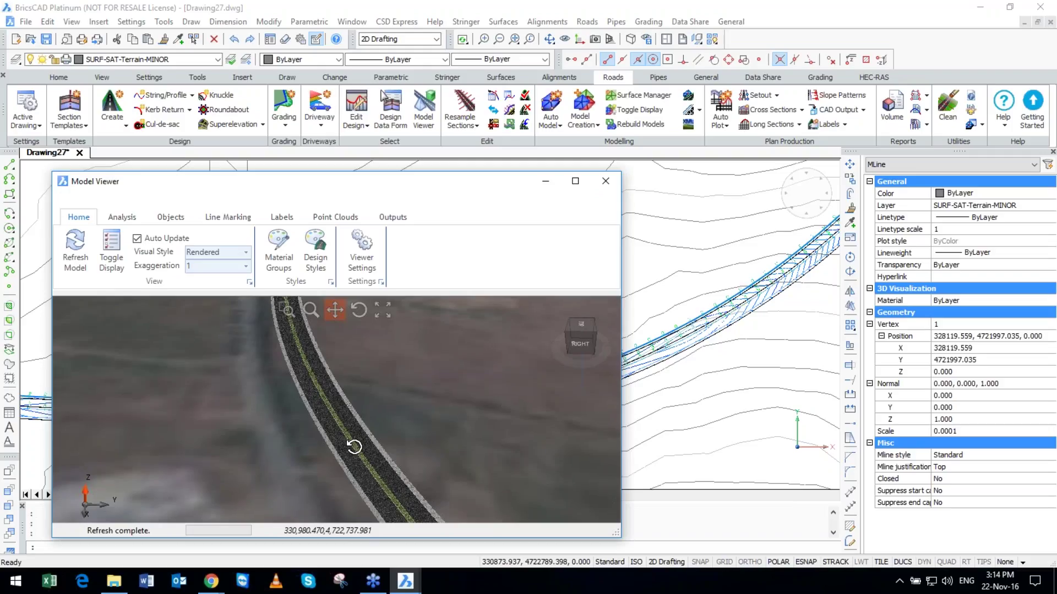
Orbit, zoom and pan the Model Viewer along road OS over the satellite terrain.
drag(353, 447, 577, 504)
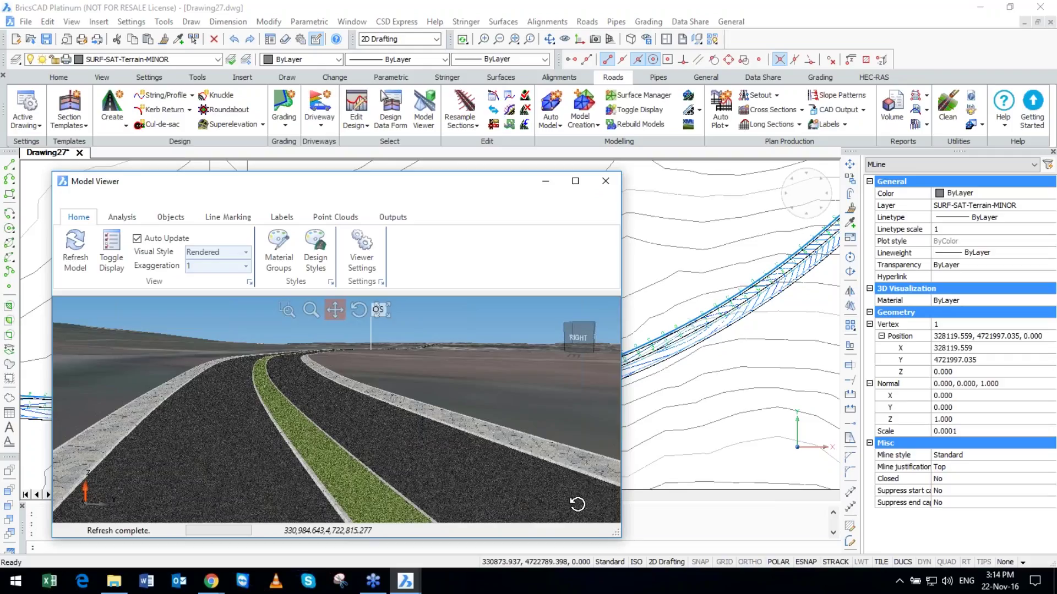
drag(577, 504, 656, 508)
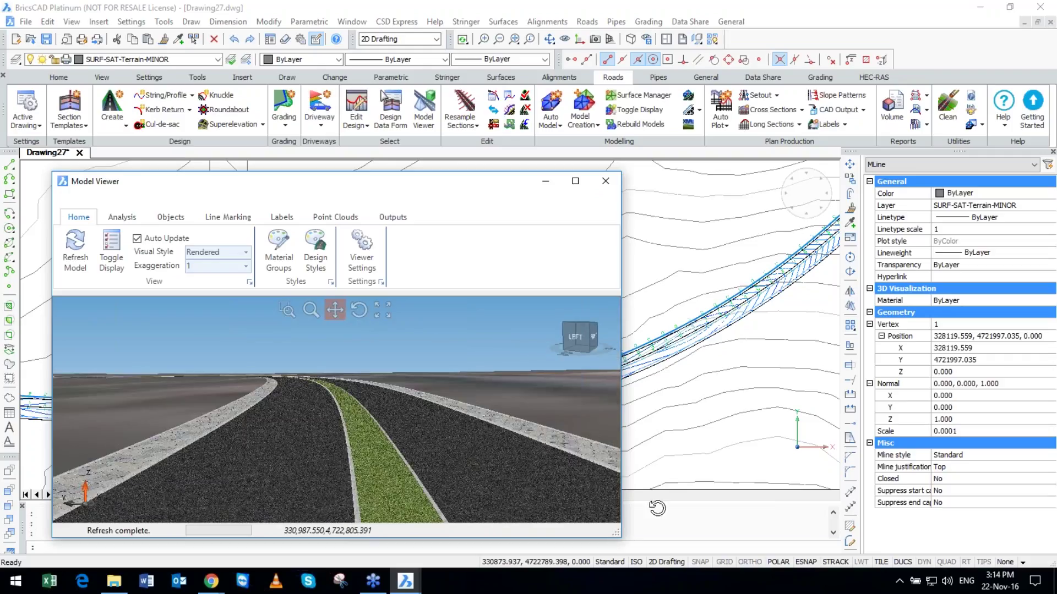
drag(657, 508, 377, 484)
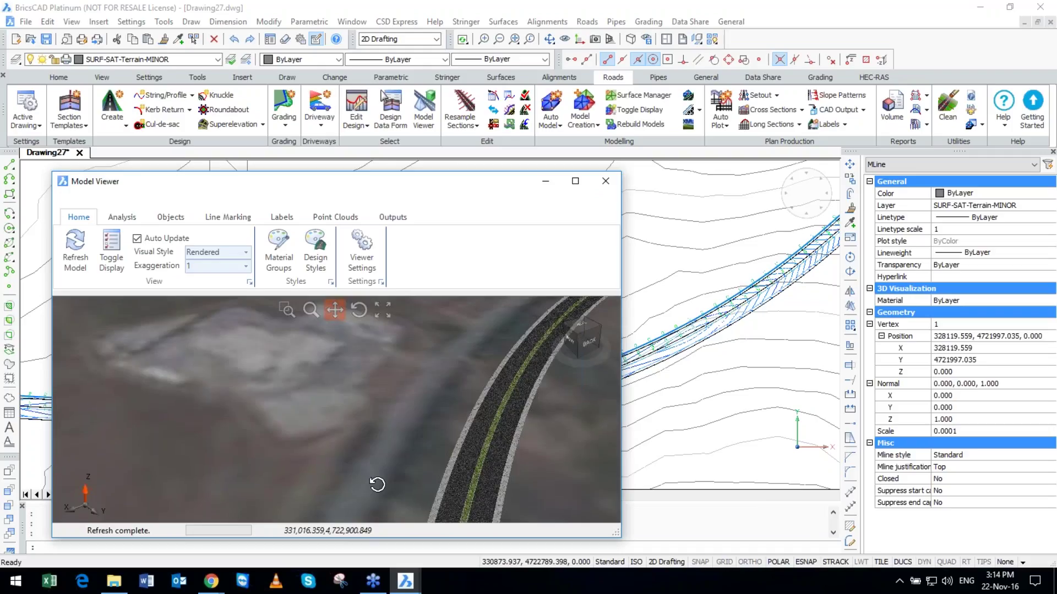
drag(377, 484, 303, 429)
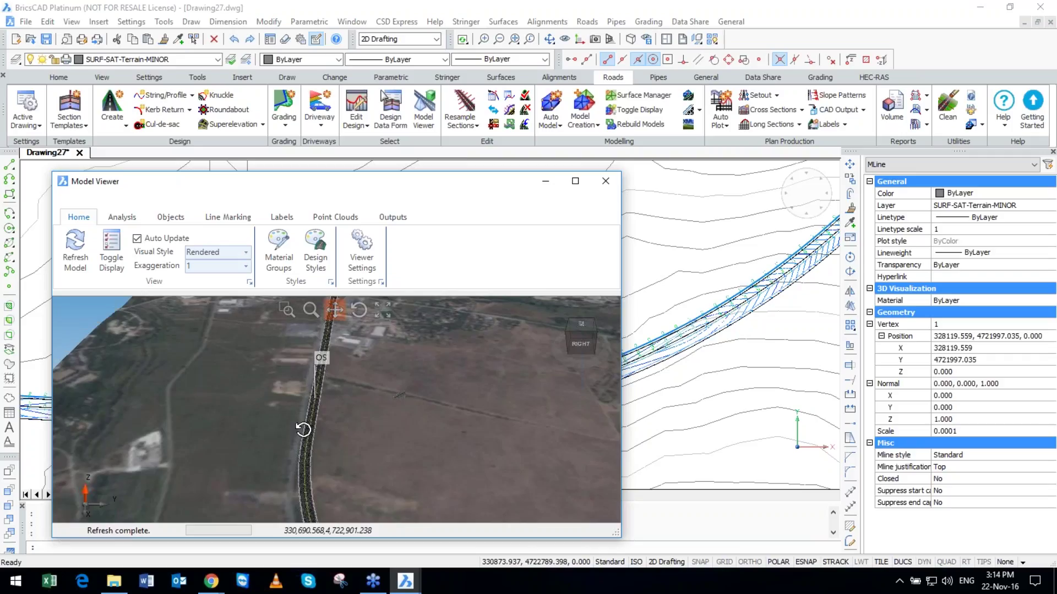
scroll(304, 429, up, 5)
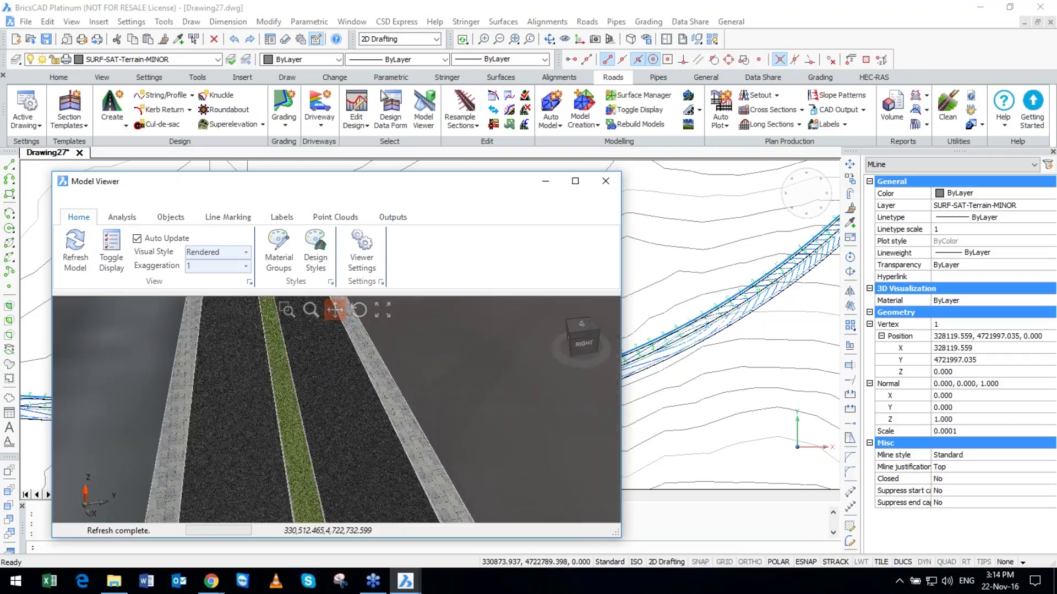
drag(335, 309, 296, 397)
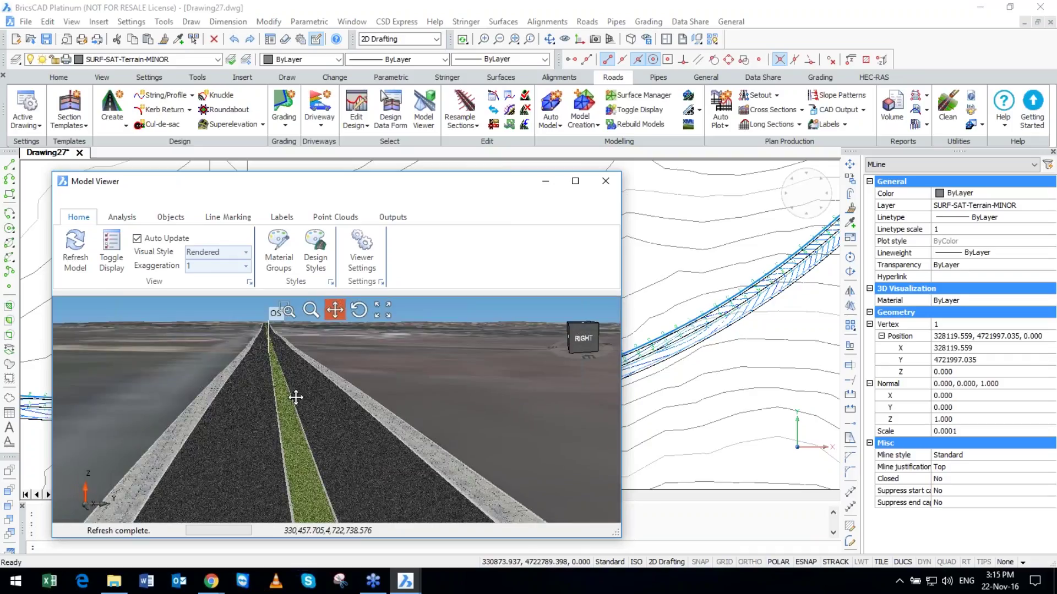
drag(295, 398, 291, 359)
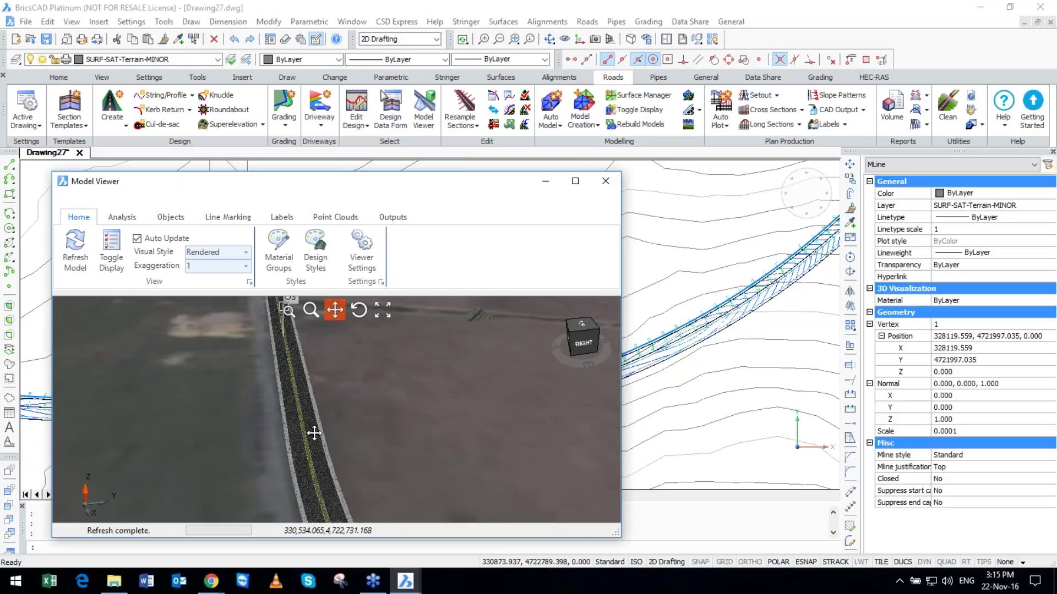
scroll(314, 433, down, 3)
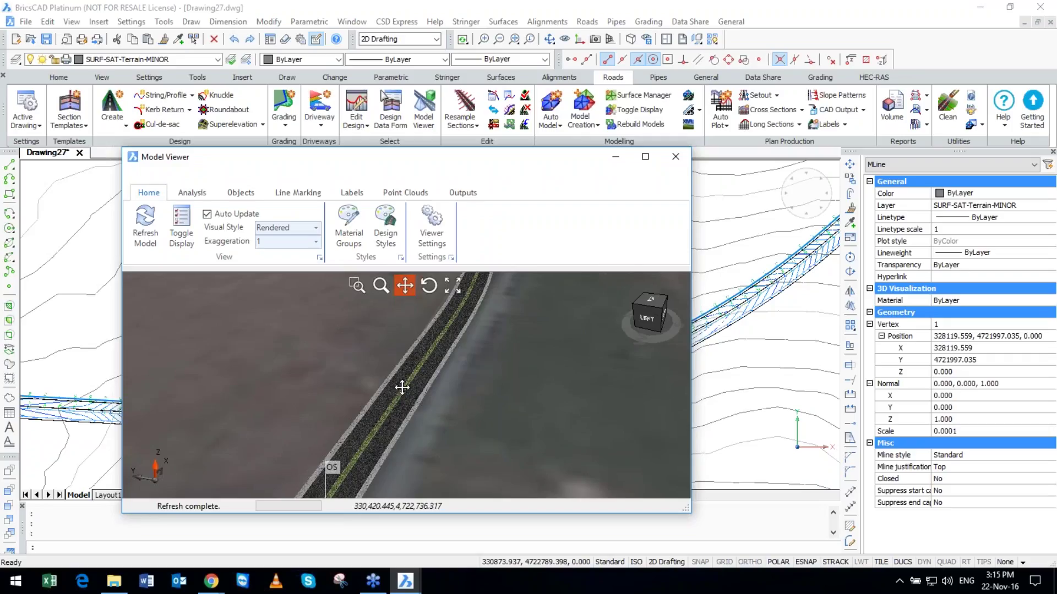
scroll(402, 388, down, 3)
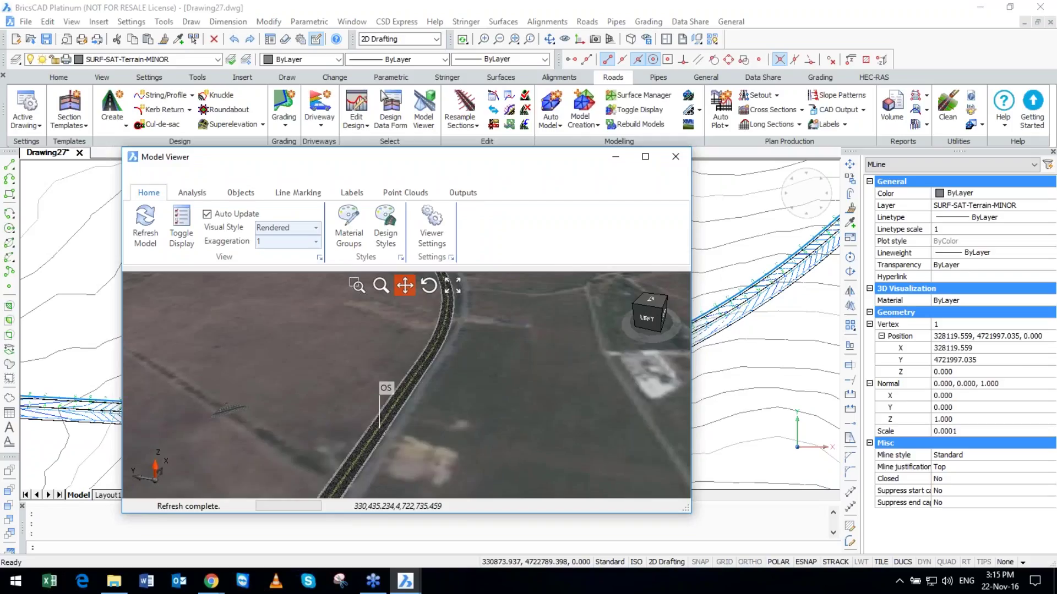
drag(330, 157, 270, 31)
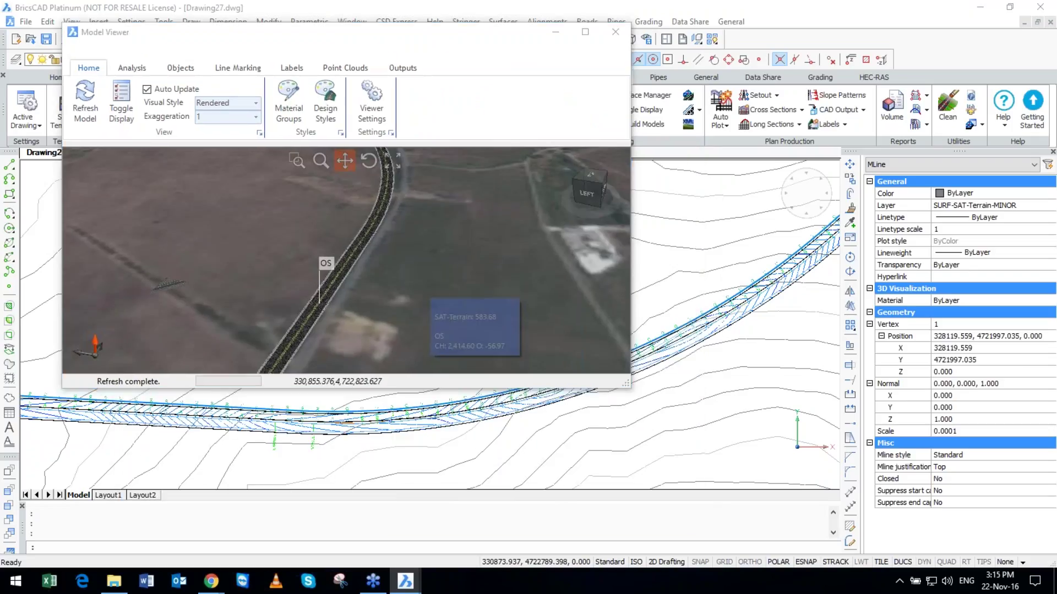
drag(253, 369, 330, 288)
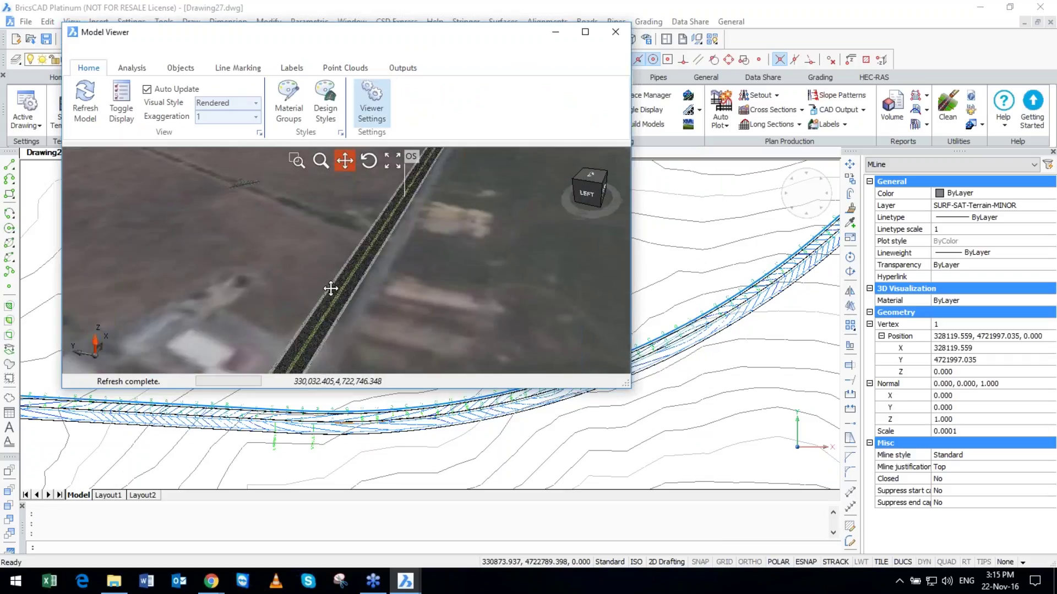
Open OS's Vertical Grading Editor, a road-level 3D view, and the chainage 1640 cross section.
scroll(330, 288, up, 2)
right_click(335, 294)
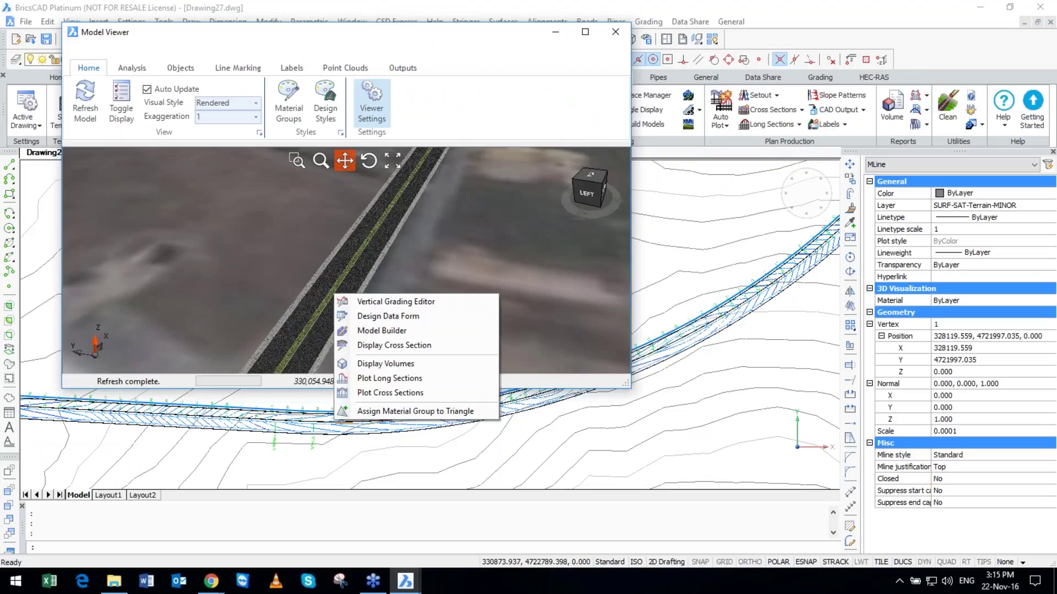
click(396, 302)
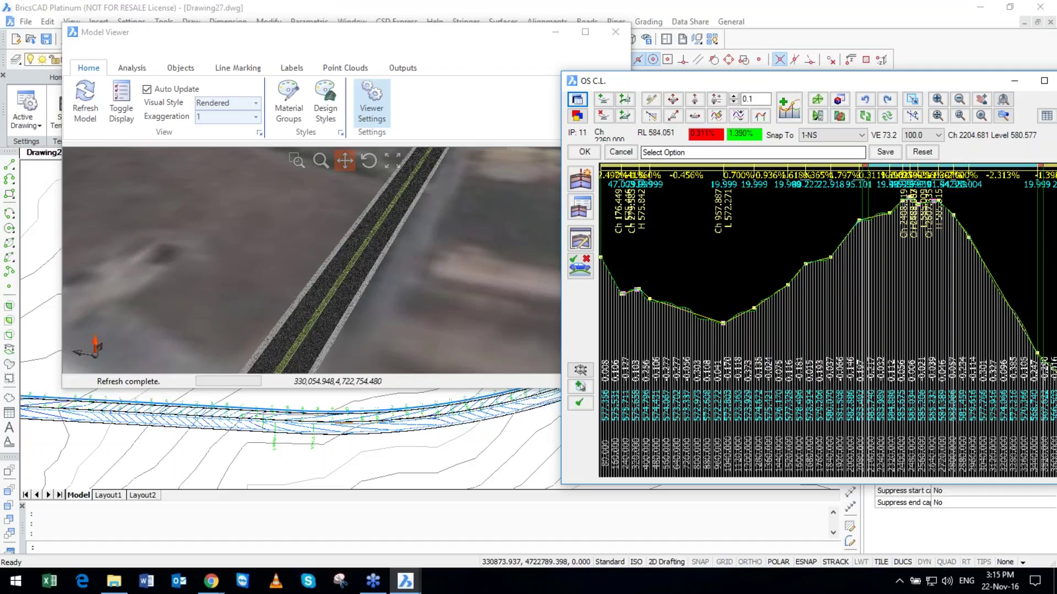
click(313, 314)
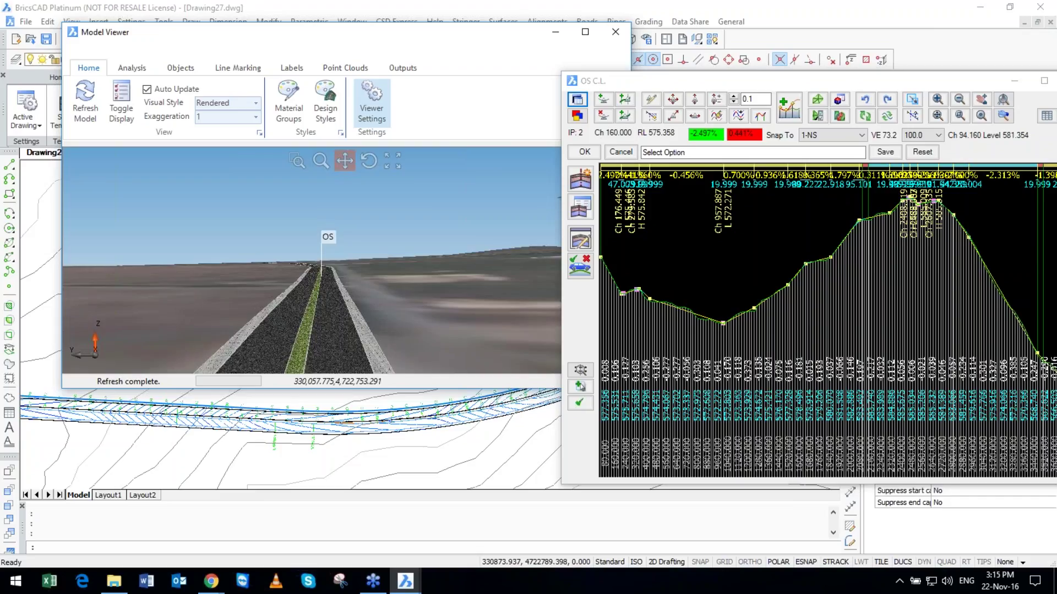
click(810, 264)
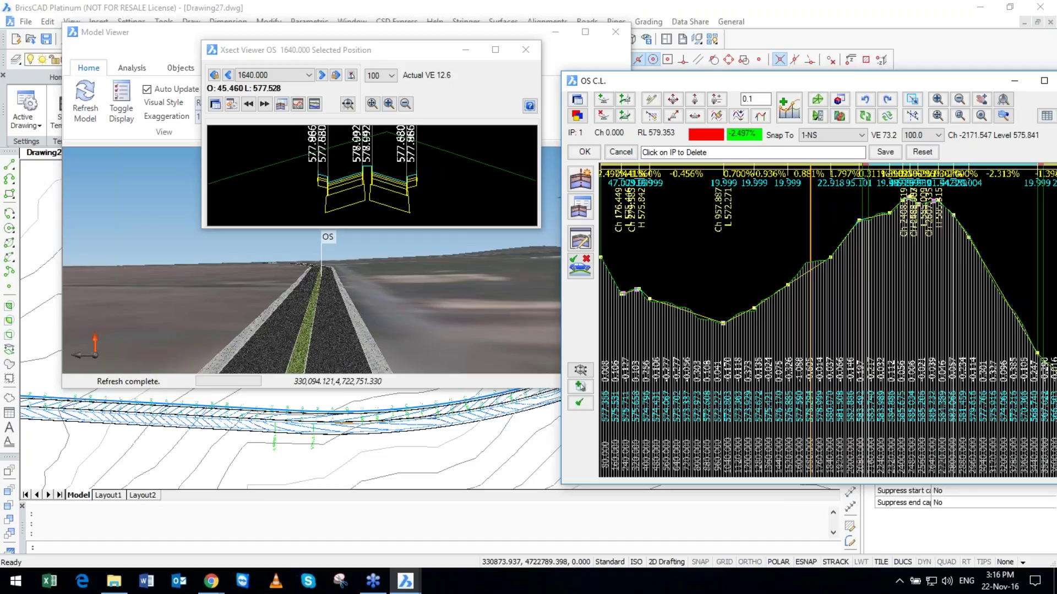
Move the profile IP near chainage 1680 to a new level, then reopen OS's design data.
click(673, 99)
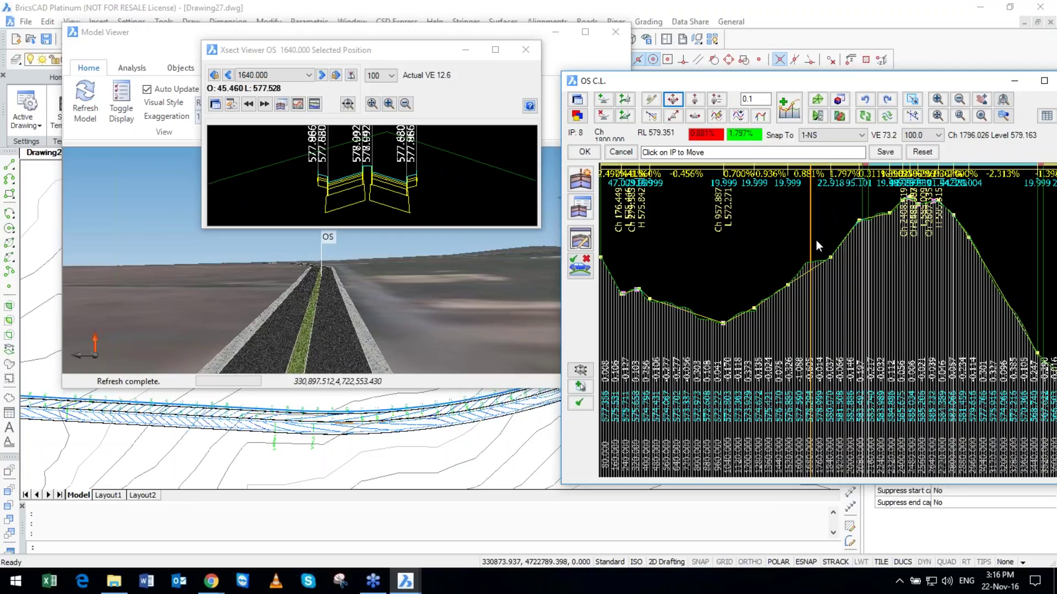
click(815, 240)
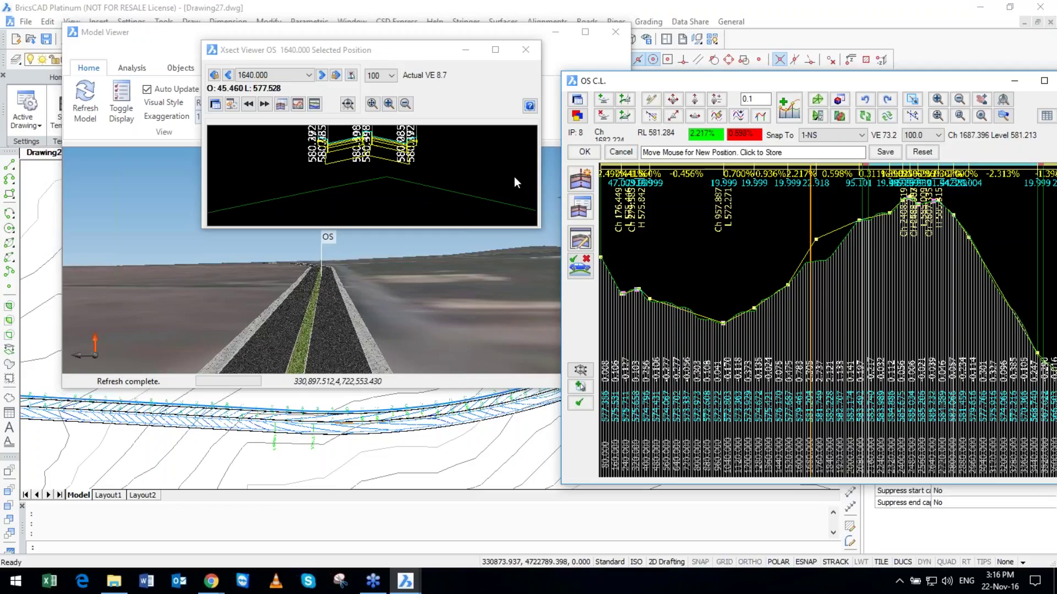
click(817, 241)
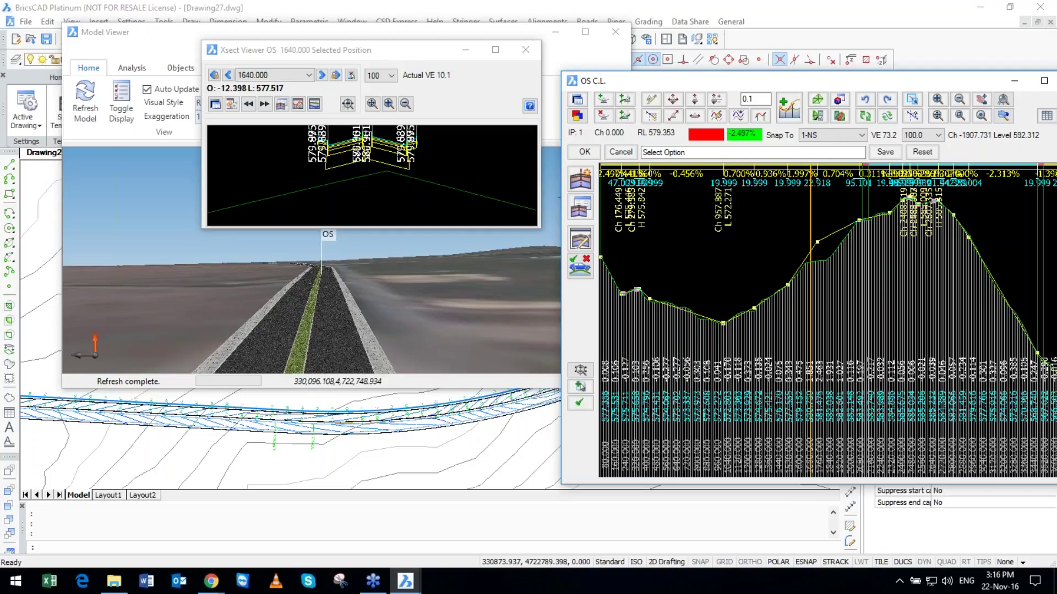
click(378, 157)
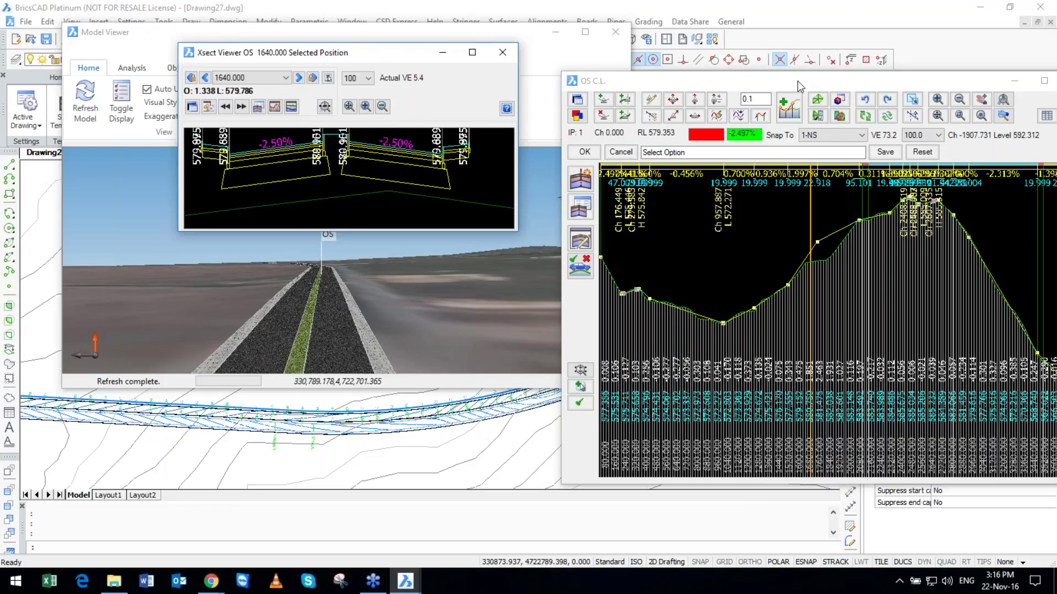
click(585, 152)
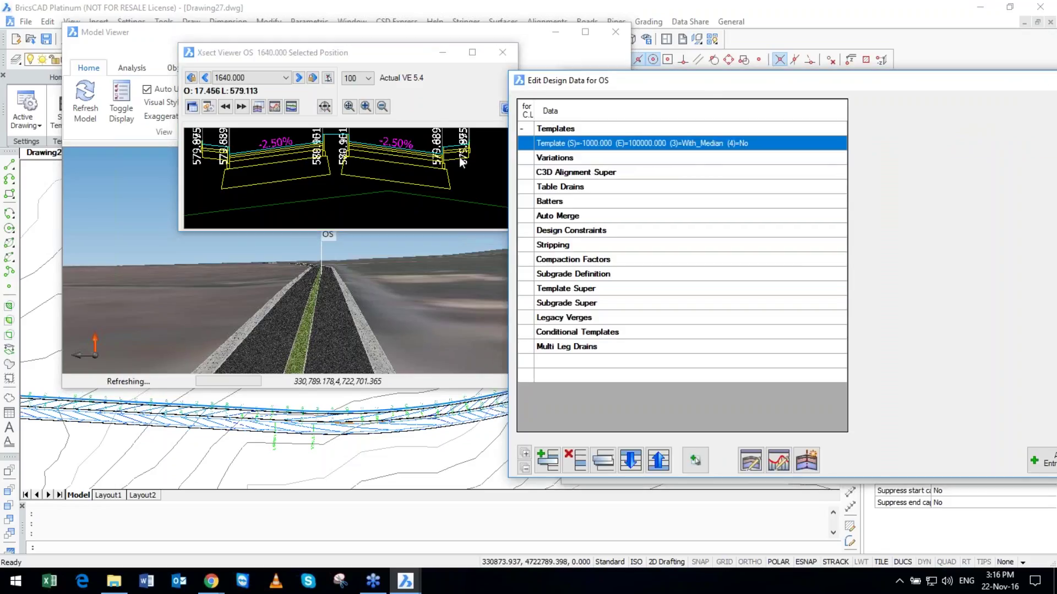
Add a Bench 5m .5m cut/fill batter to road OS from chainage 0 to 100000.
click(459, 159)
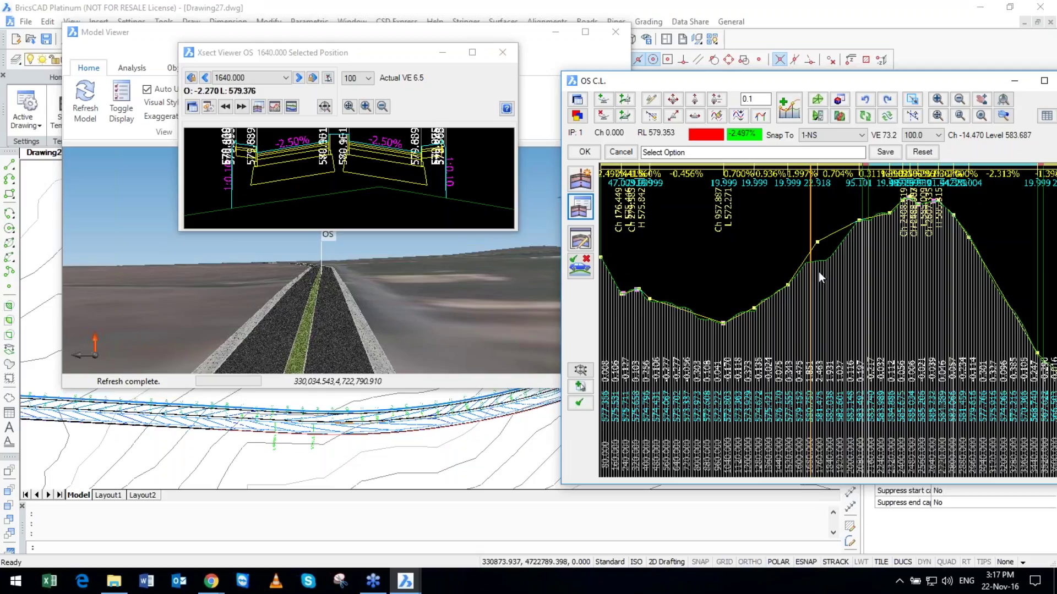
Lower crest IP 8 to give a single -0.356% grade and inspect the cut batters in 3D.
click(818, 272)
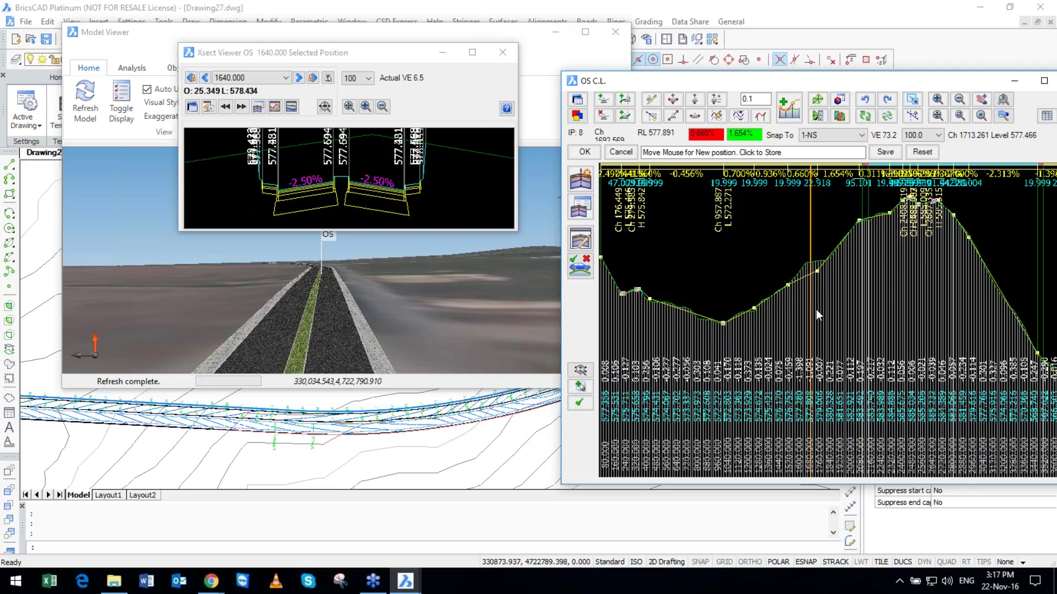
click(816, 312)
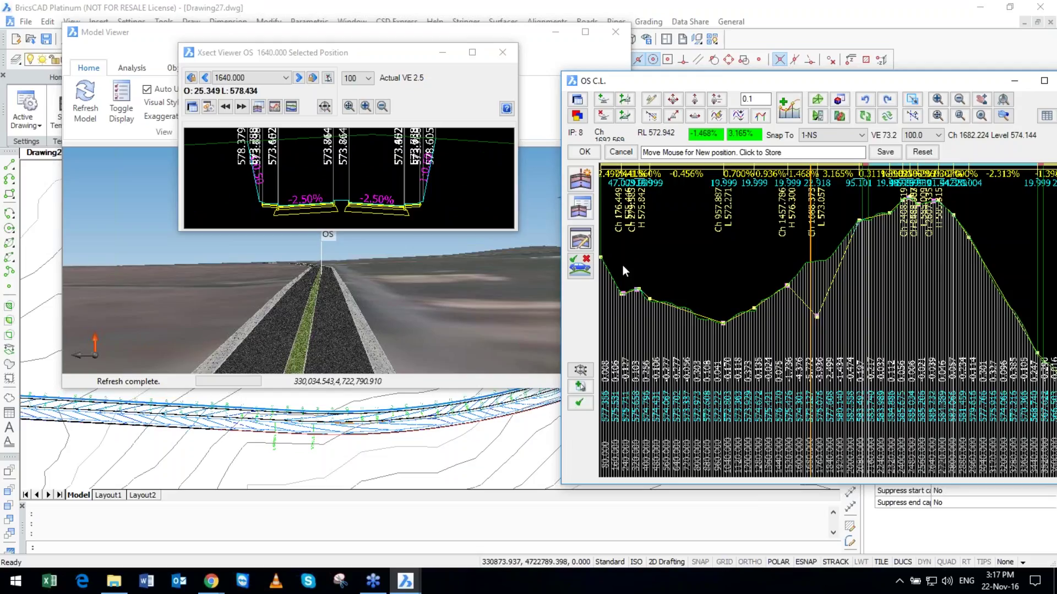
click(817, 281)
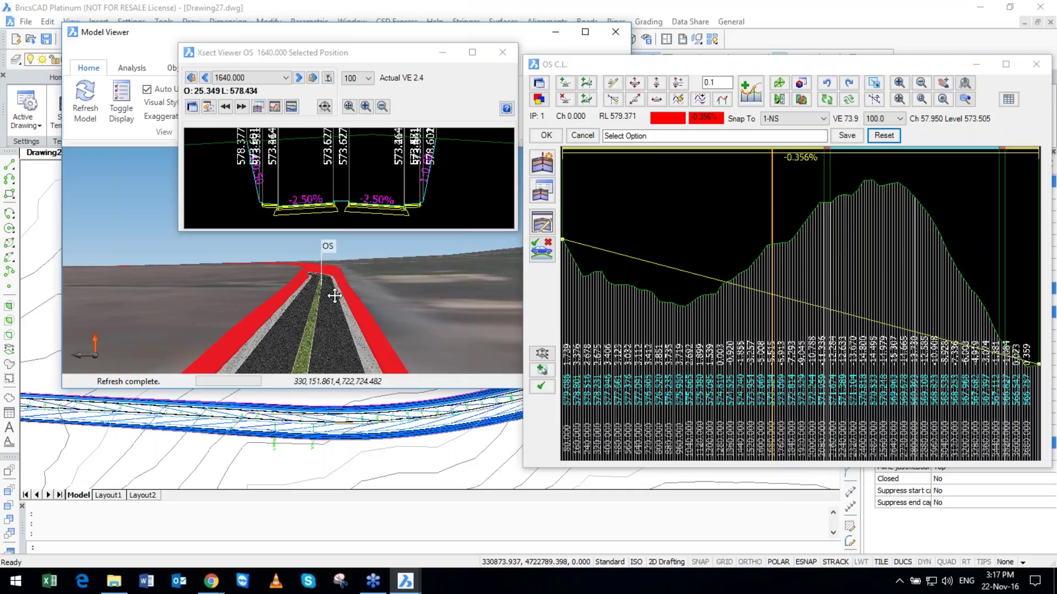
scroll(335, 296, up, 3)
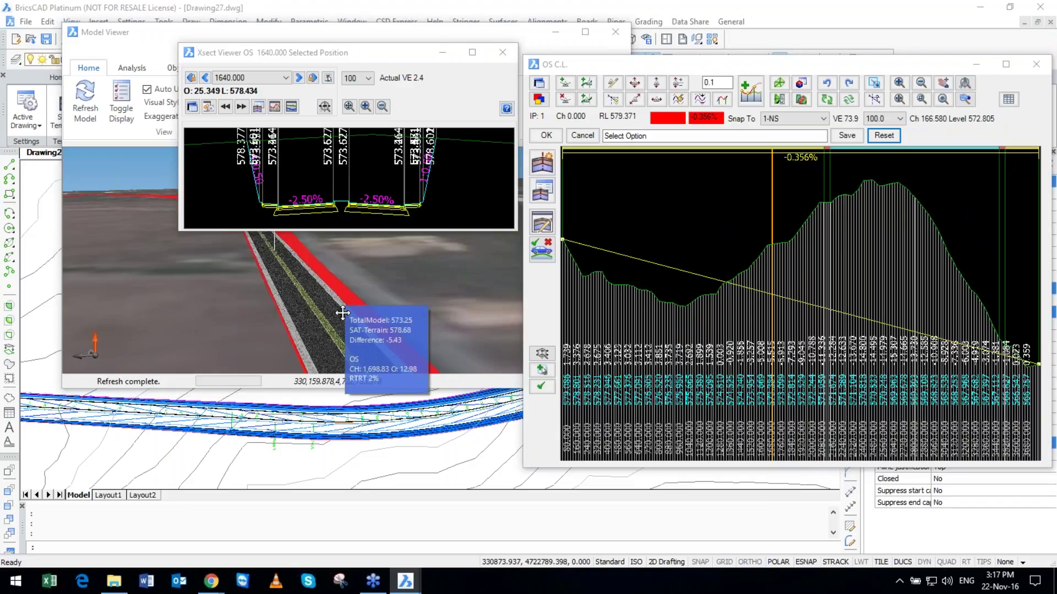
scroll(343, 313, down, 5)
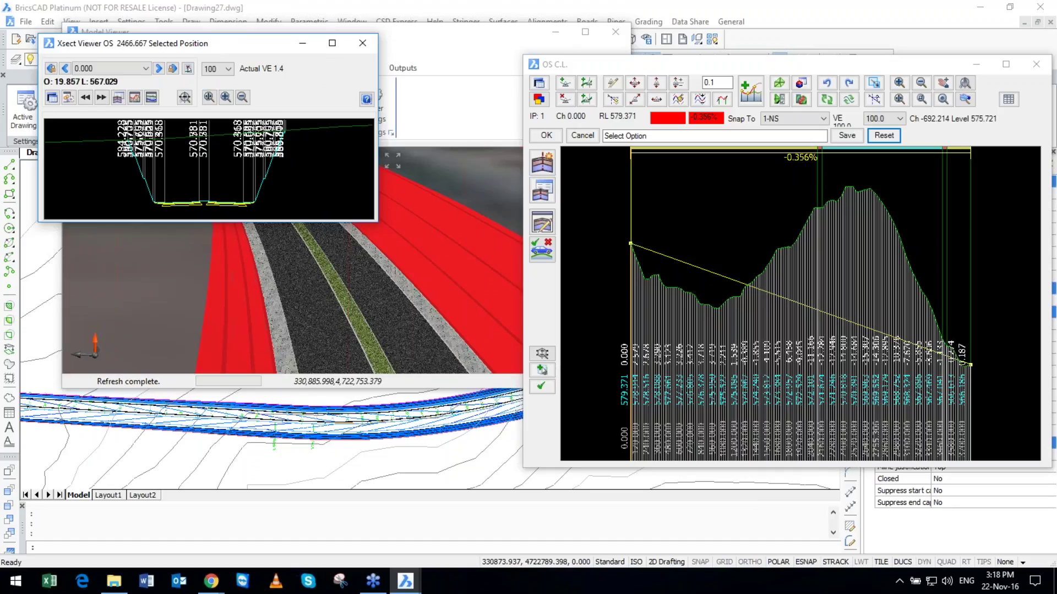
Display road OS's cross section from the Model Viewer and set it to chainage 2020.000.
right_click(331, 287)
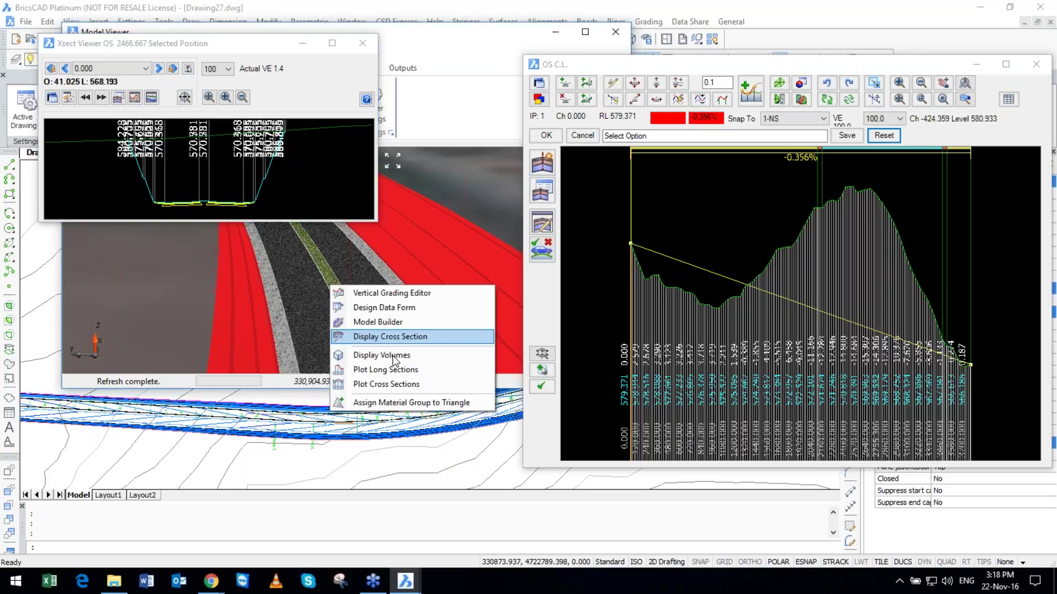
click(410, 406)
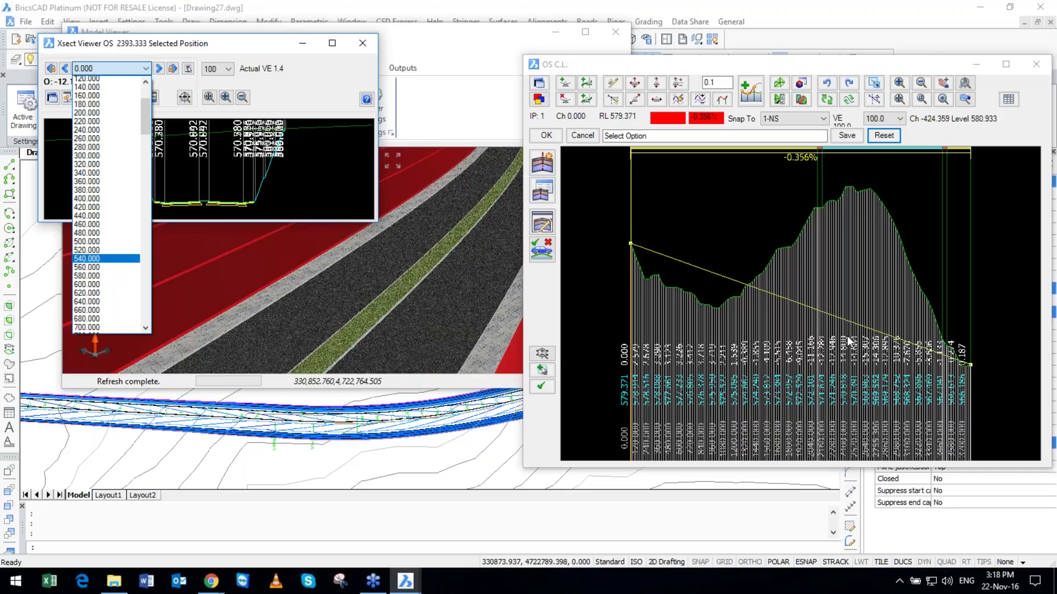
click(815, 326)
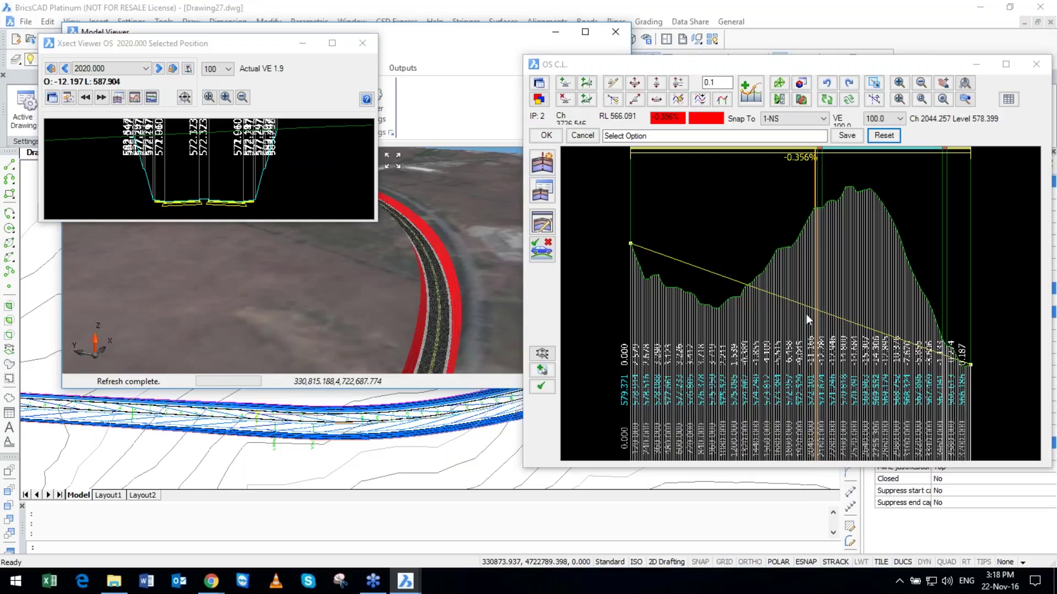
Add a new IP at chainage 2189, lower it, and bring up Vertical Curve Initial Design.
click(806, 313)
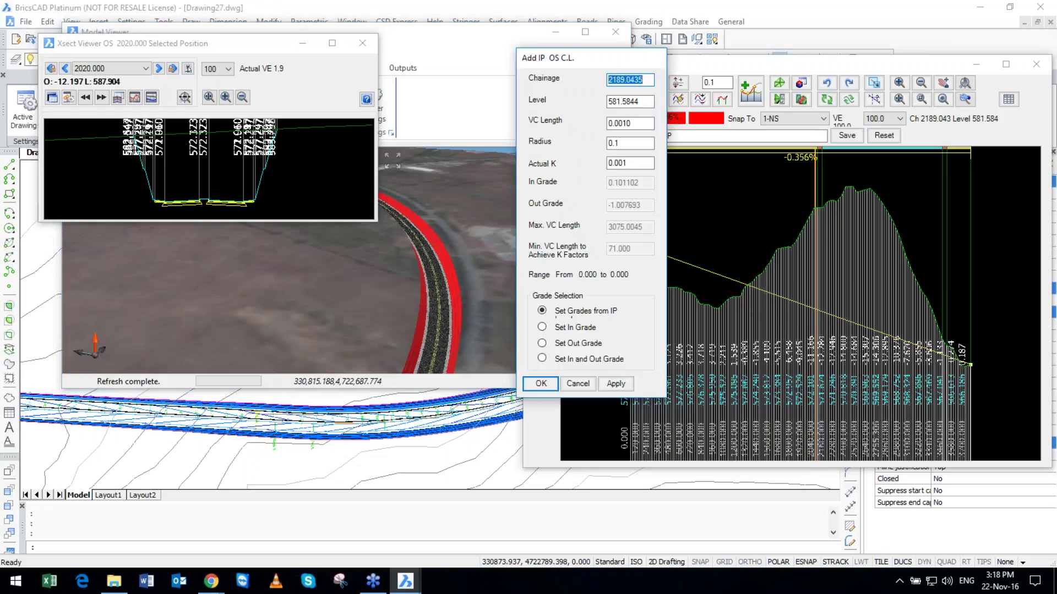
key(Return)
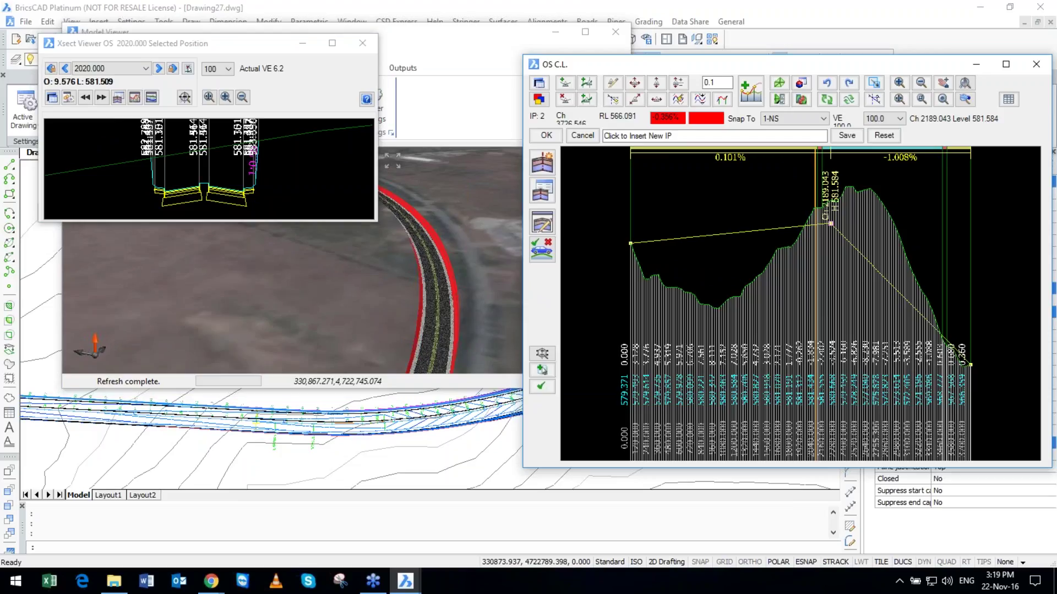
click(831, 223)
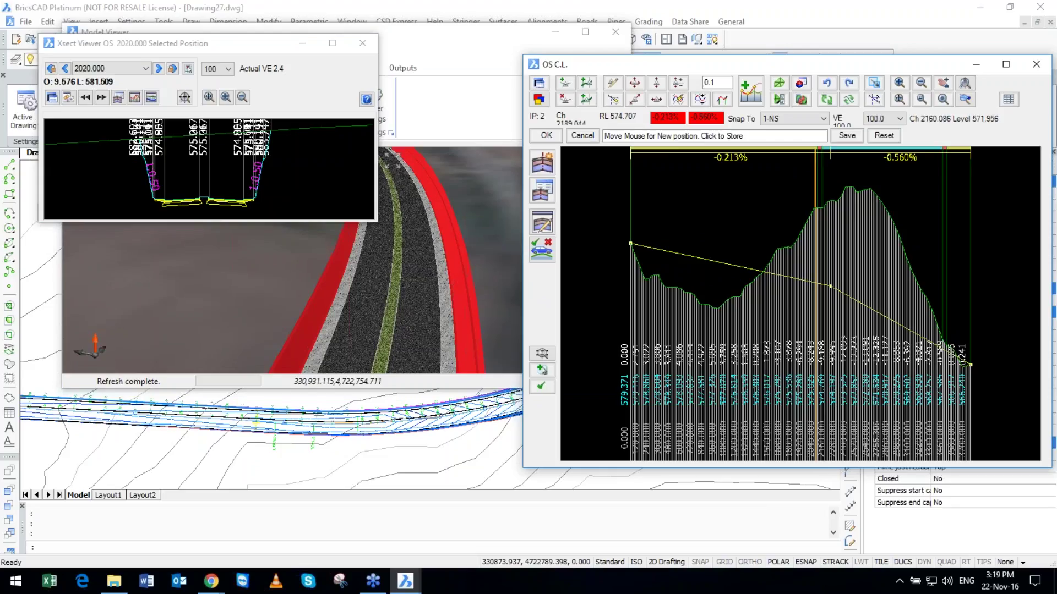
click(830, 342)
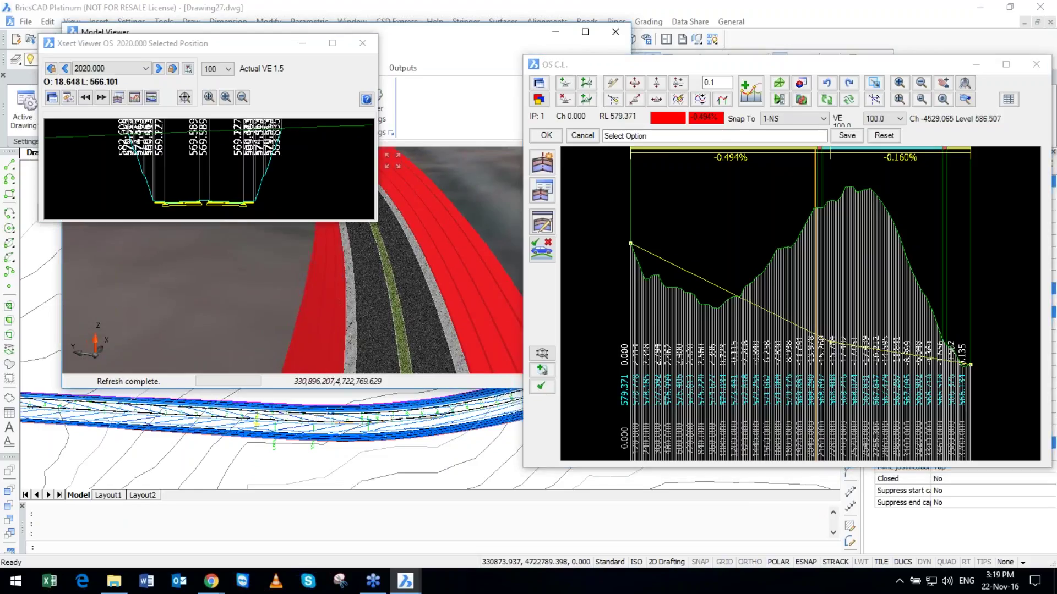
click(750, 90)
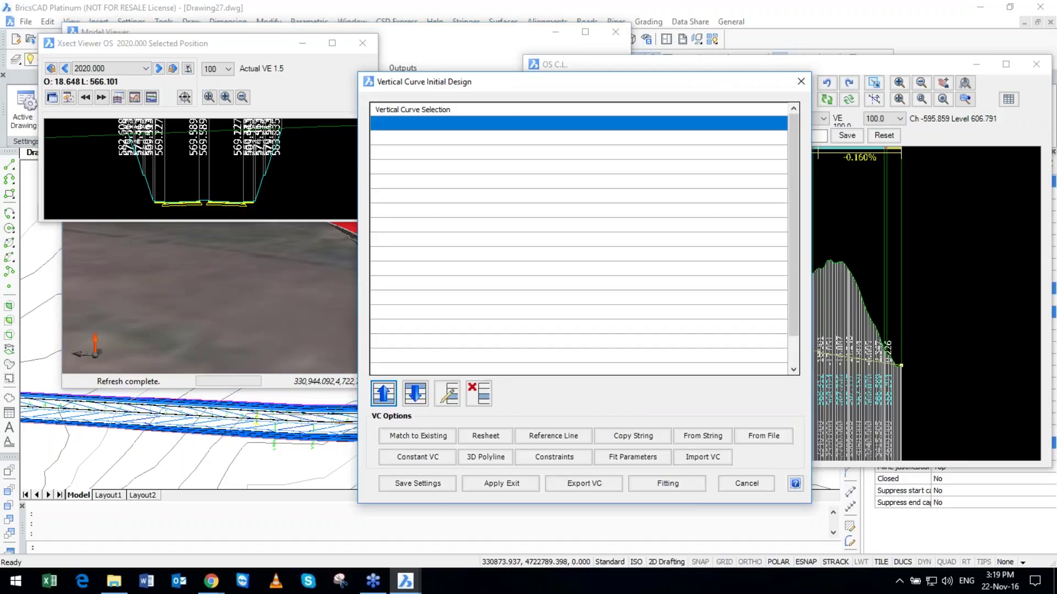
Match the profile to SAT-Terrain to chainage 100000 with fitting, cut/fill 1, min VC 2000.
click(417, 435)
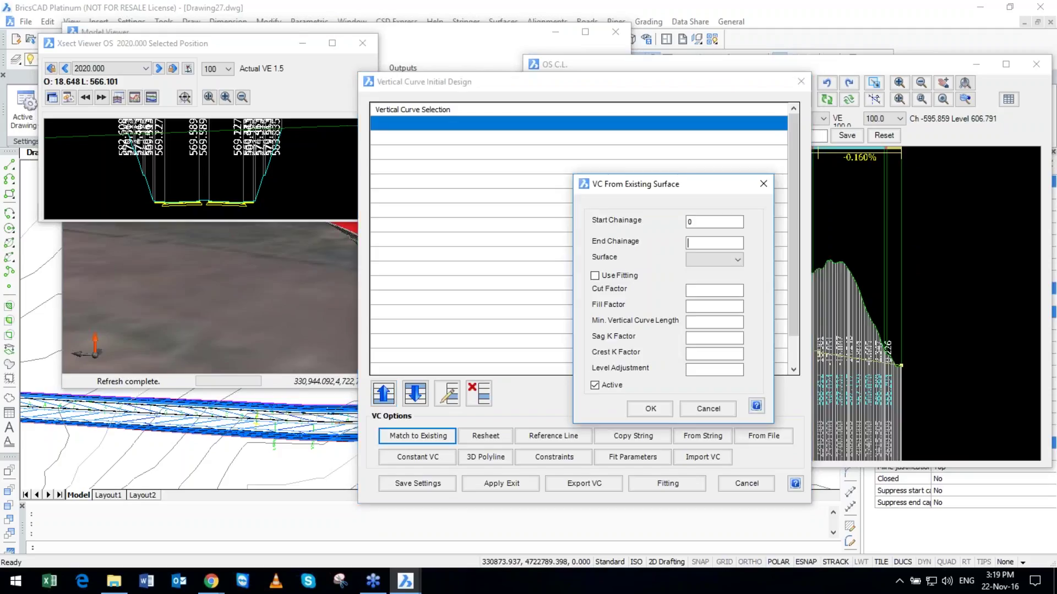
text(100000)
click(595, 275)
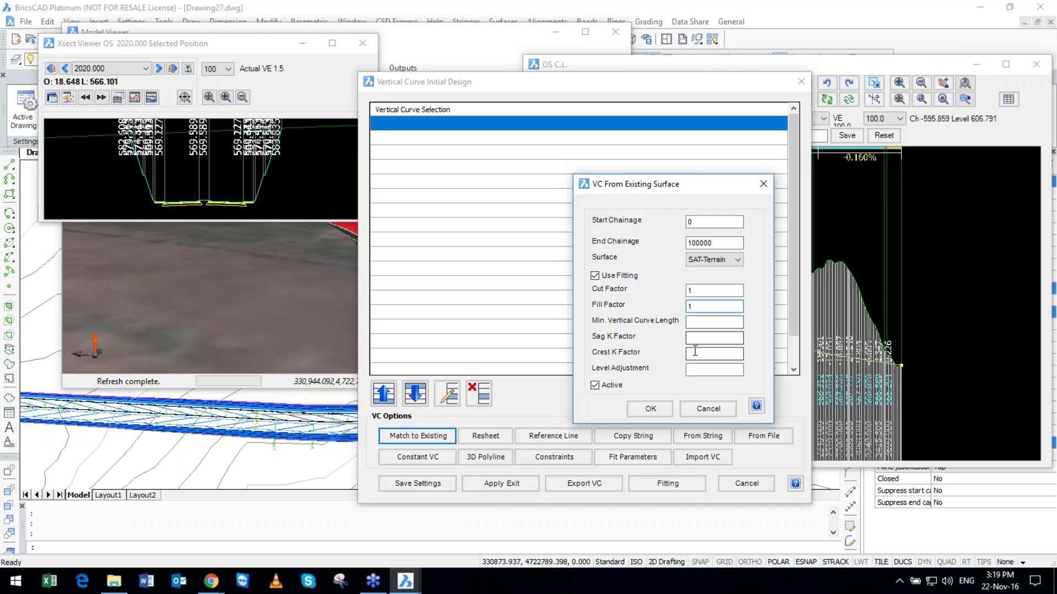
key(Tab)
key(Return)
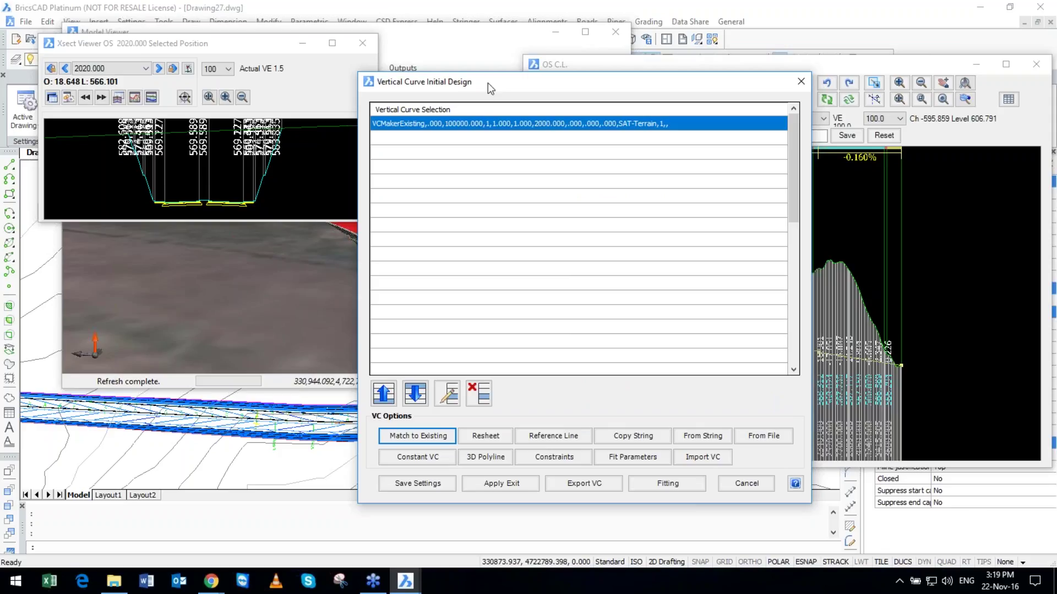
key(Return)
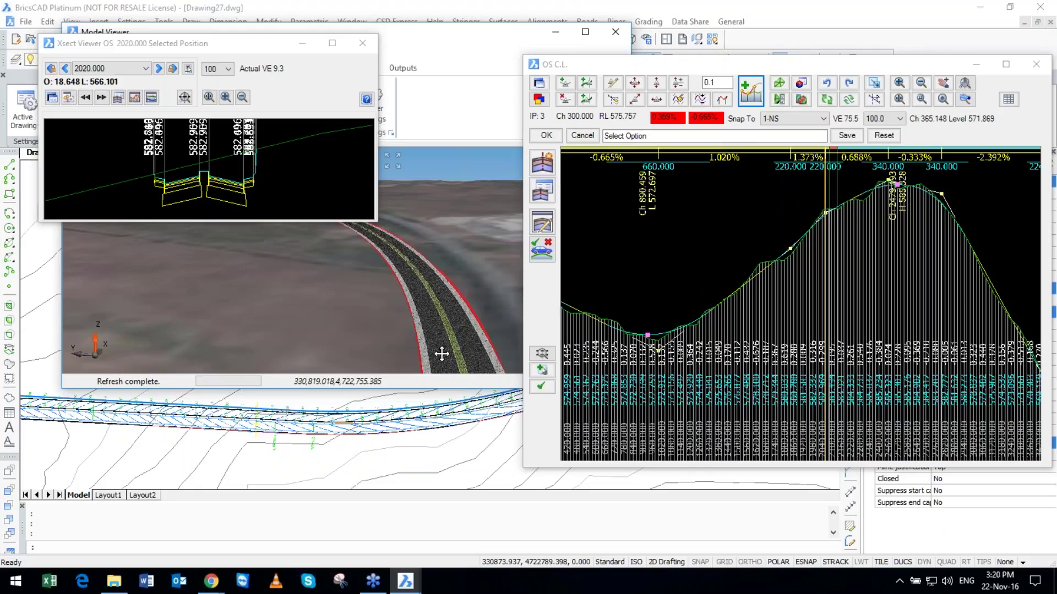
Tilt the Model Viewer to look down on road OS from above.
drag(441, 354, 441, 308)
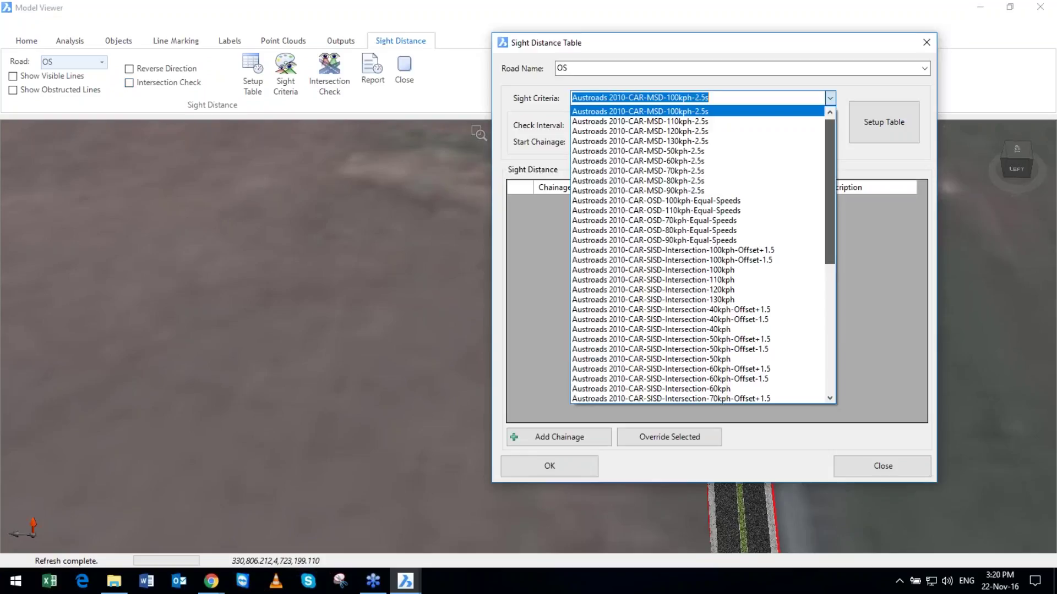
Choose Austroads 2010-CAR-MSD-120kph-2.5s sight criteria and check in the reverse direction.
click(675, 100)
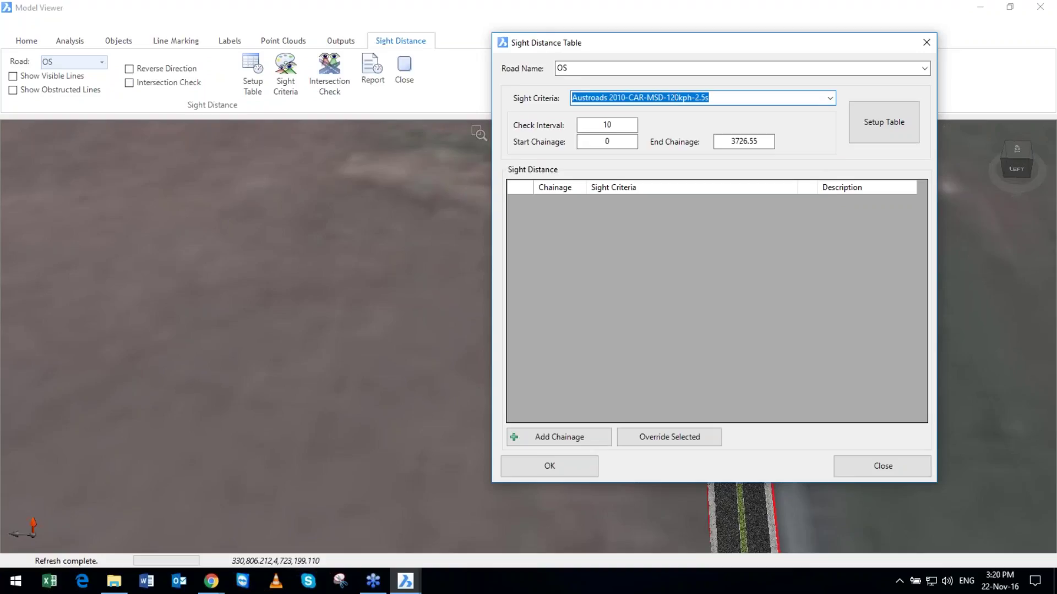
key(Return)
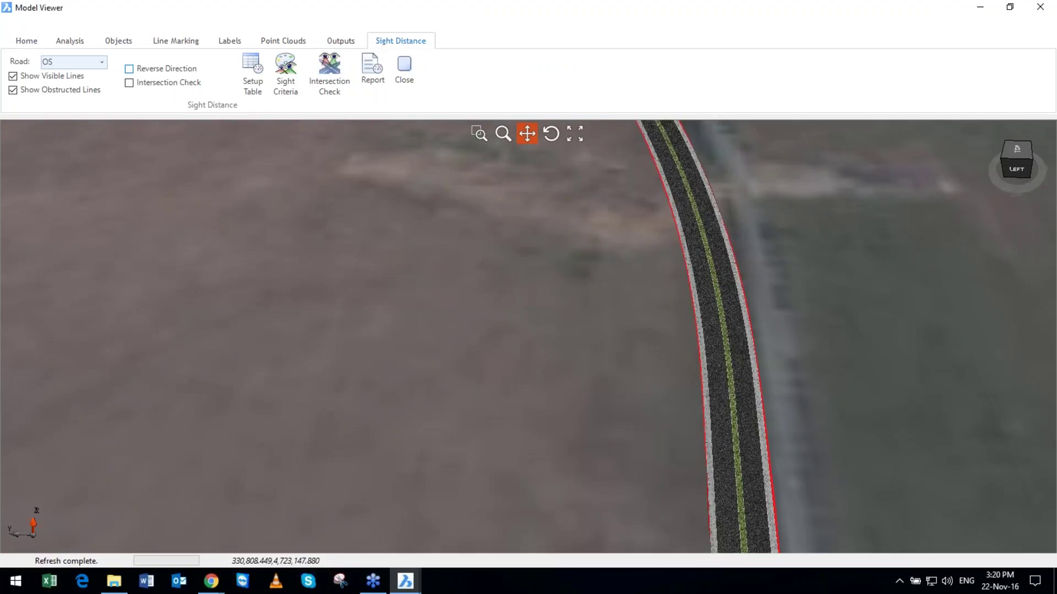
click(129, 69)
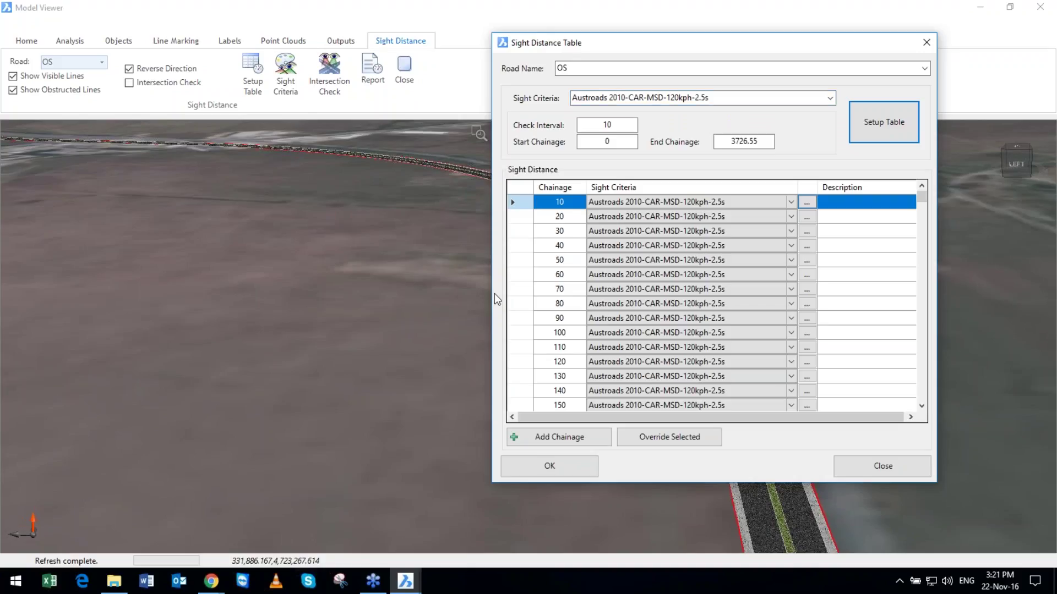
Review the chainage 10 criteria and Grade Correction Table, then compute the 10 m sight lines.
click(807, 202)
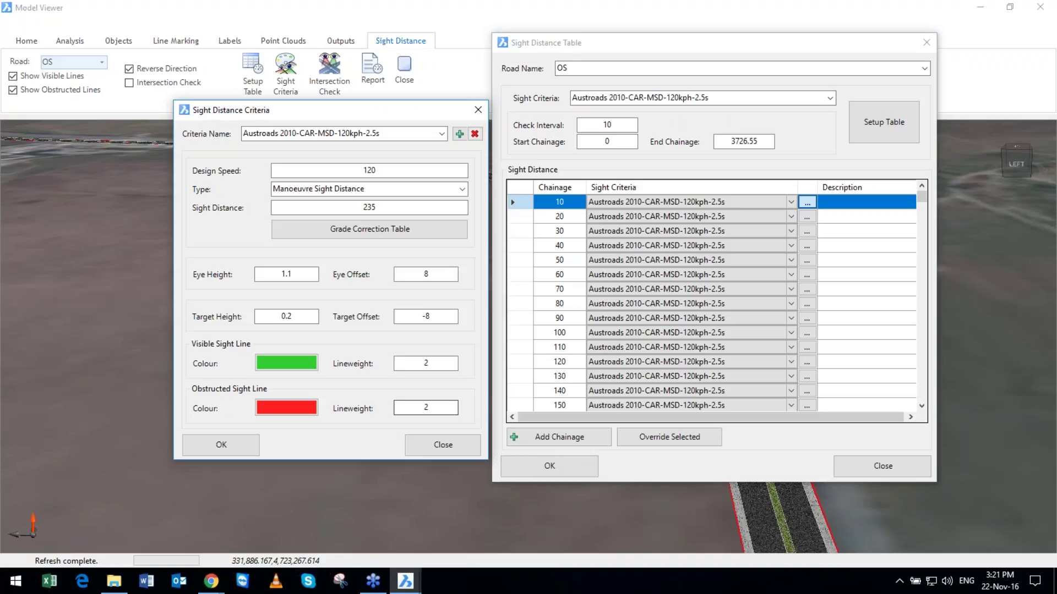
key(Tab)
click(283, 357)
click(369, 229)
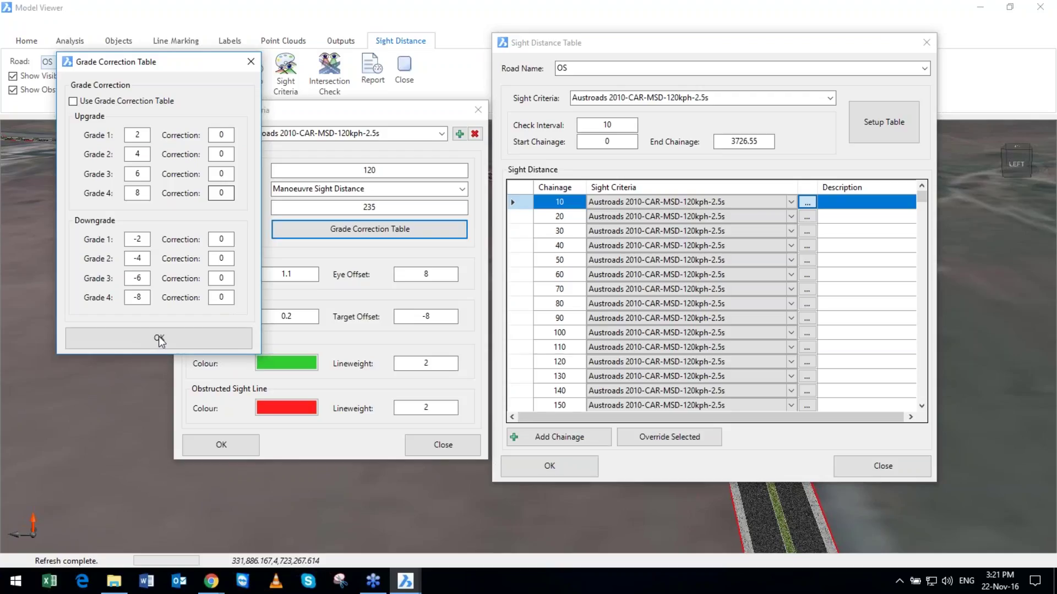
click(158, 337)
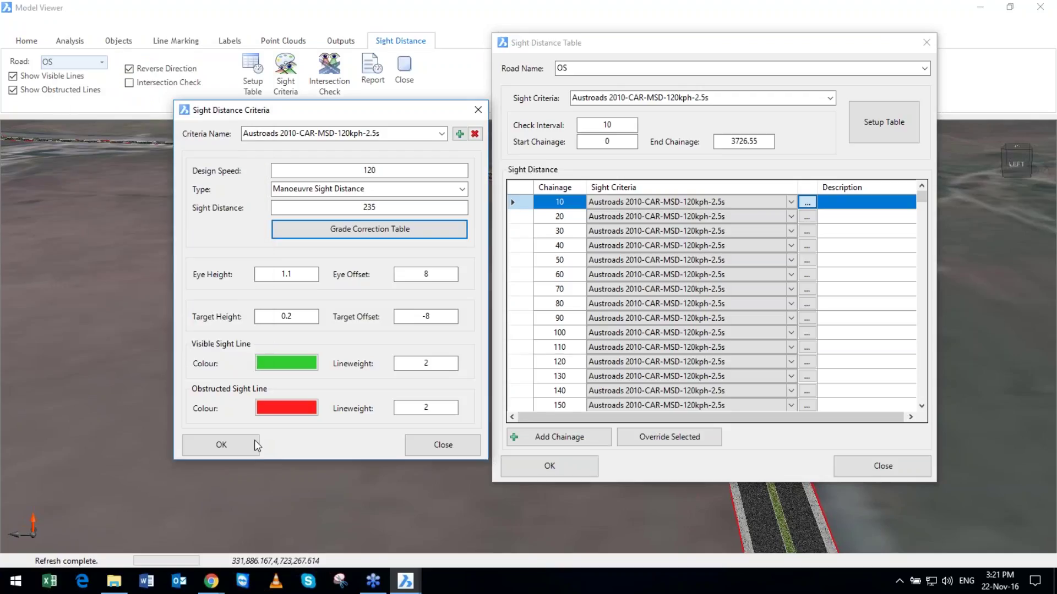
click(254, 444)
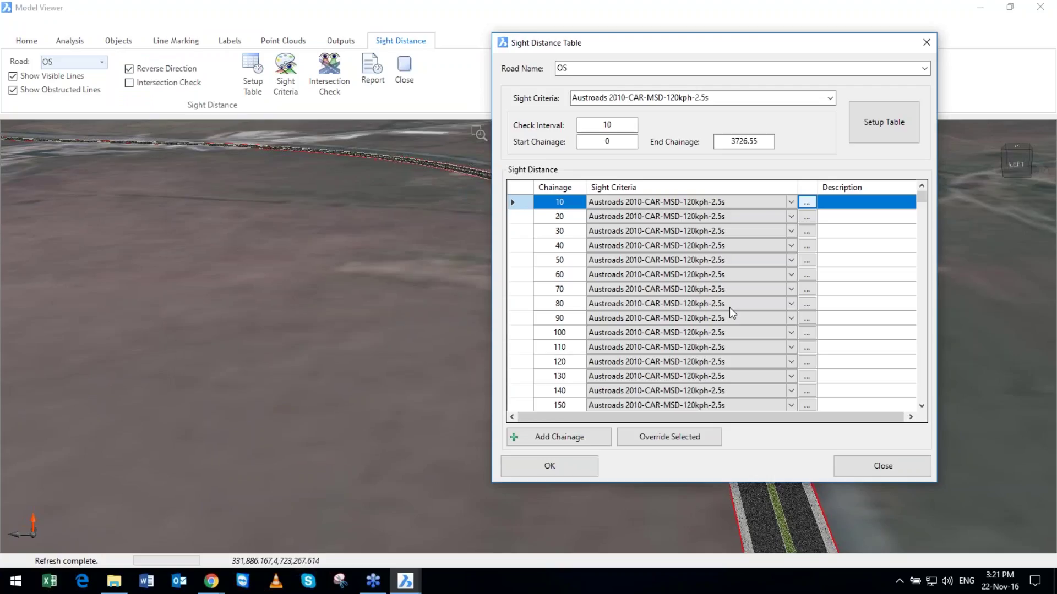
key(Return)
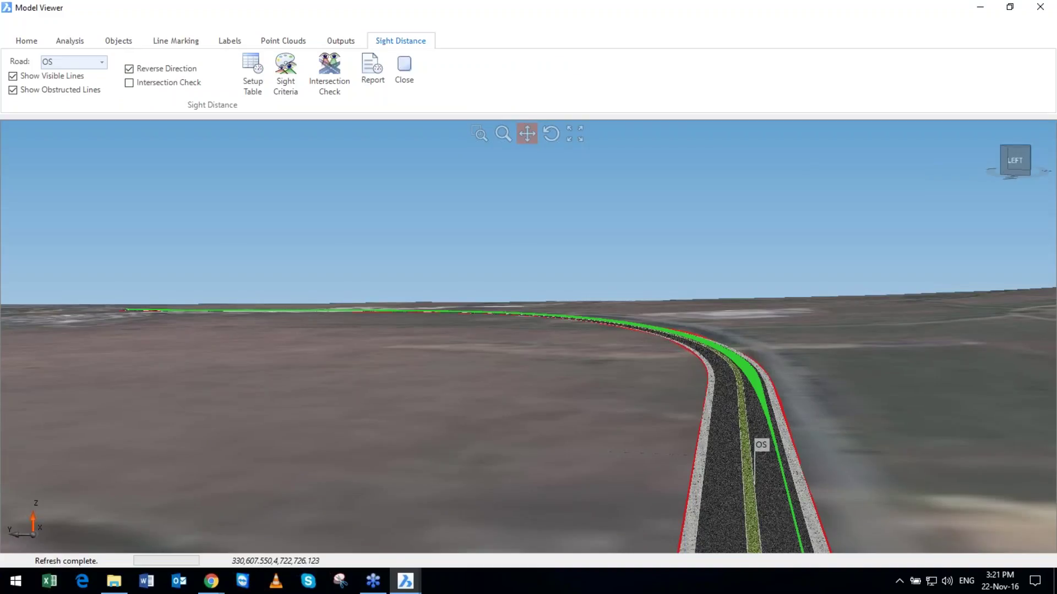
Orbit to a top view of road OS and open its Vertical Grading Editor.
scroll(812, 453, up, 3)
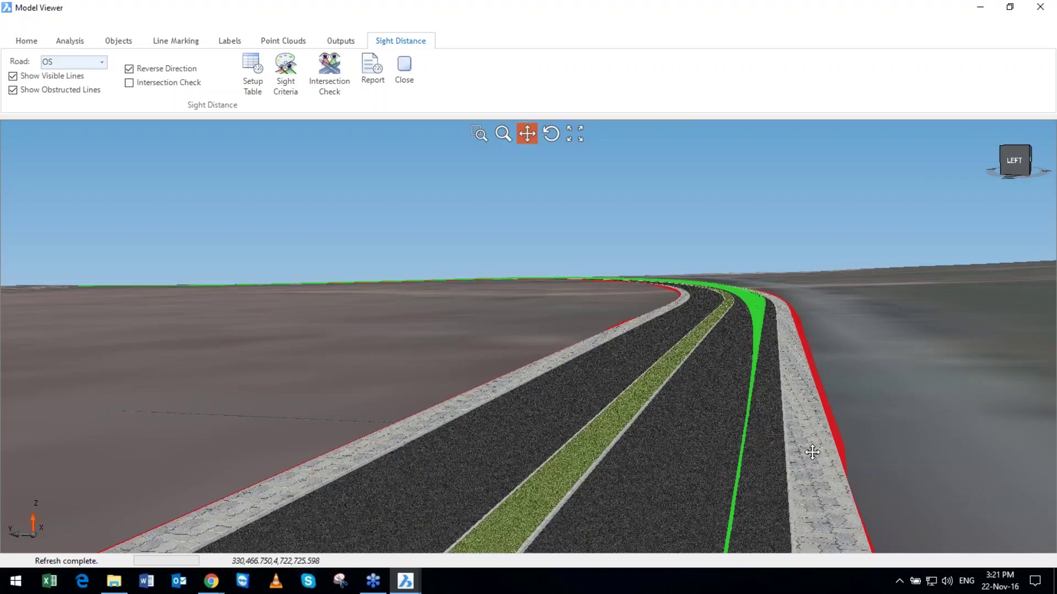
middle_drag(813, 452, 587, 253)
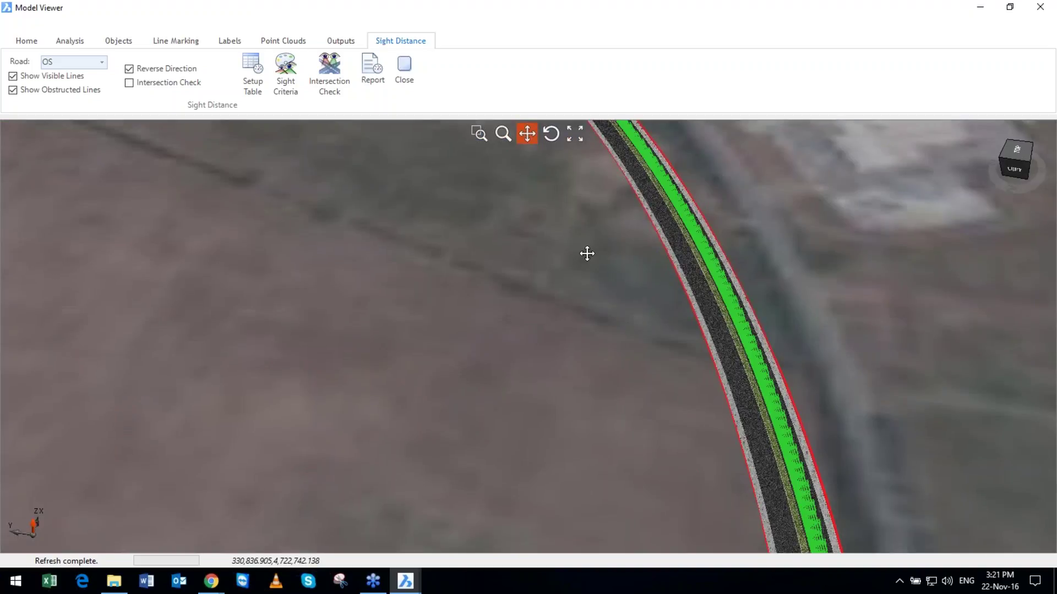
scroll(587, 253, down, 3)
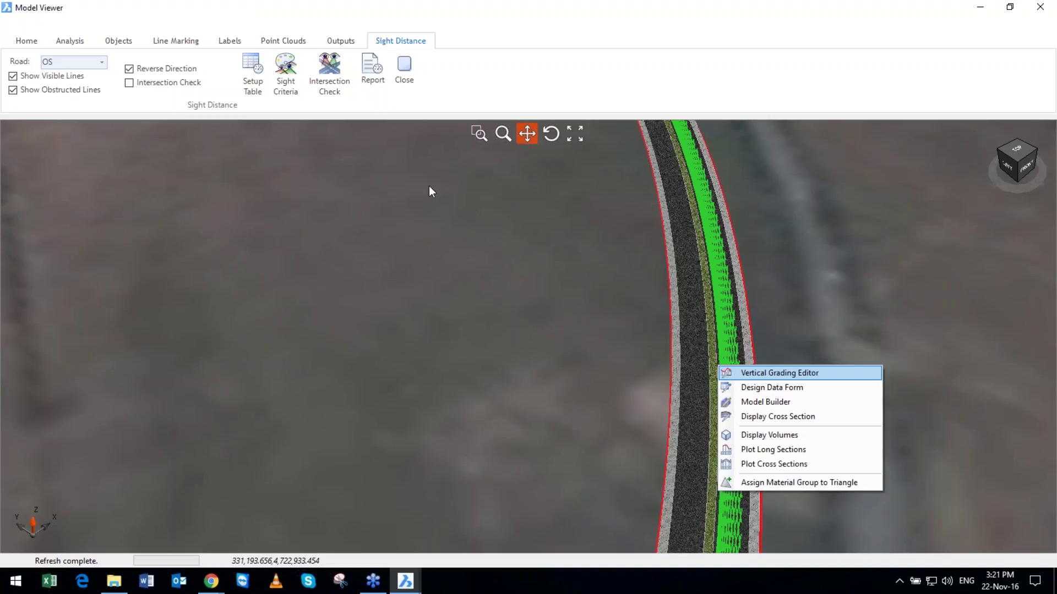
key(Return)
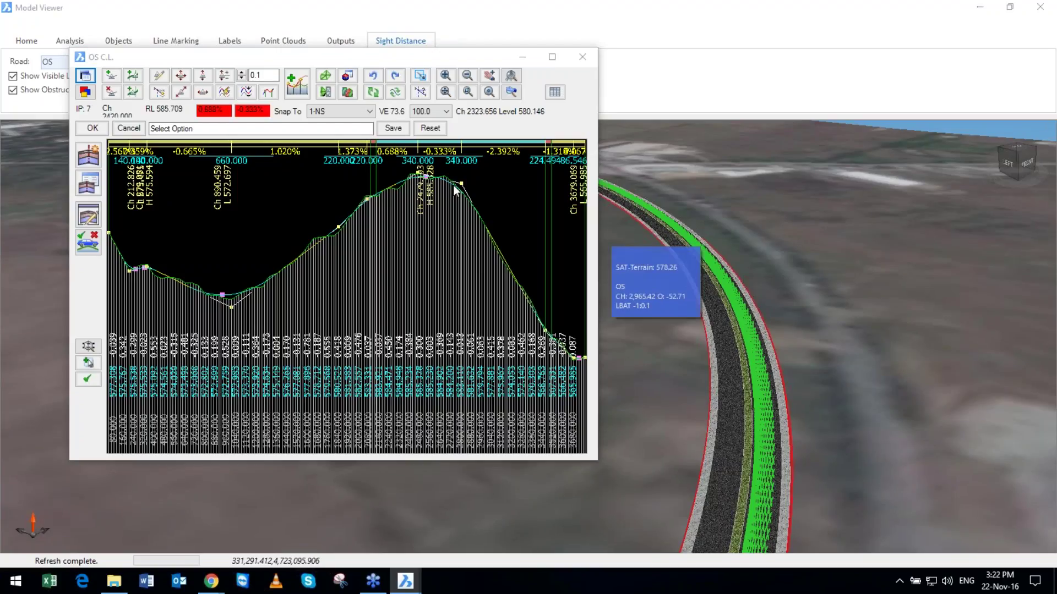
Move the crest IP vertically so the grades become 1.504% and -1.293%.
click(492, 178)
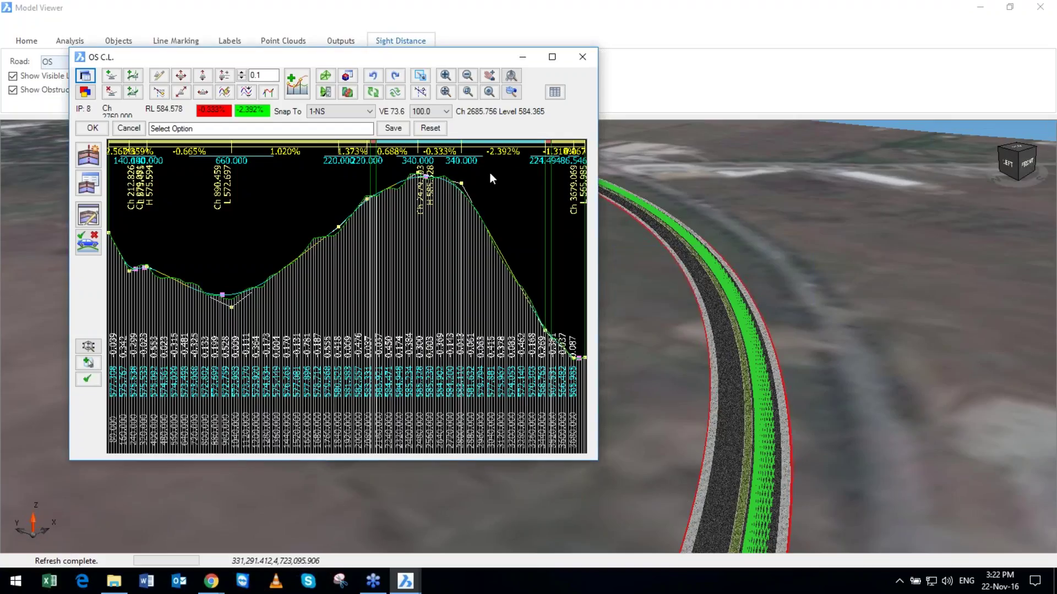
scroll(491, 178, up, 1)
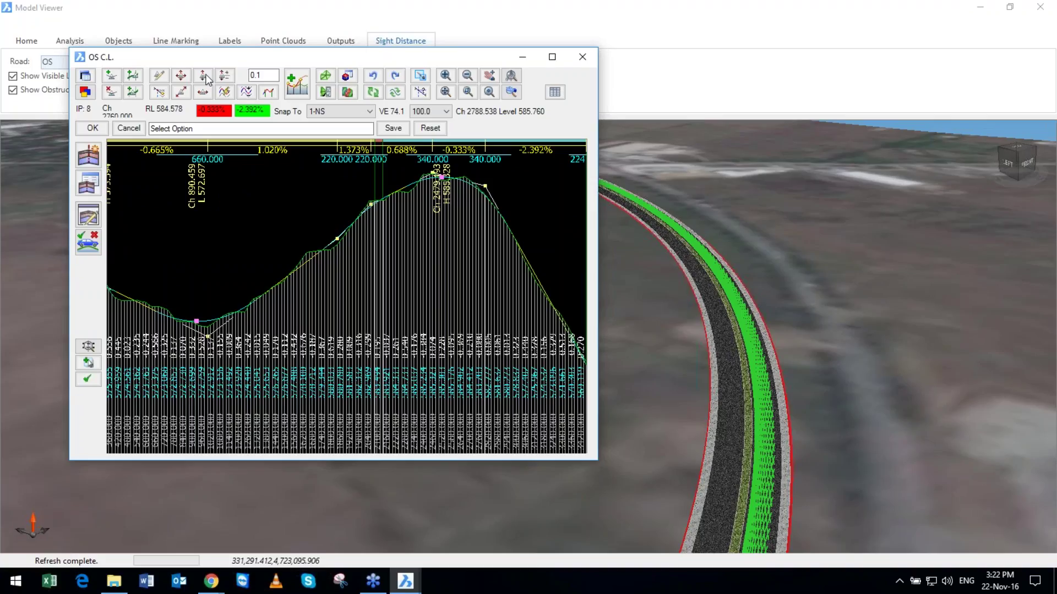
click(206, 77)
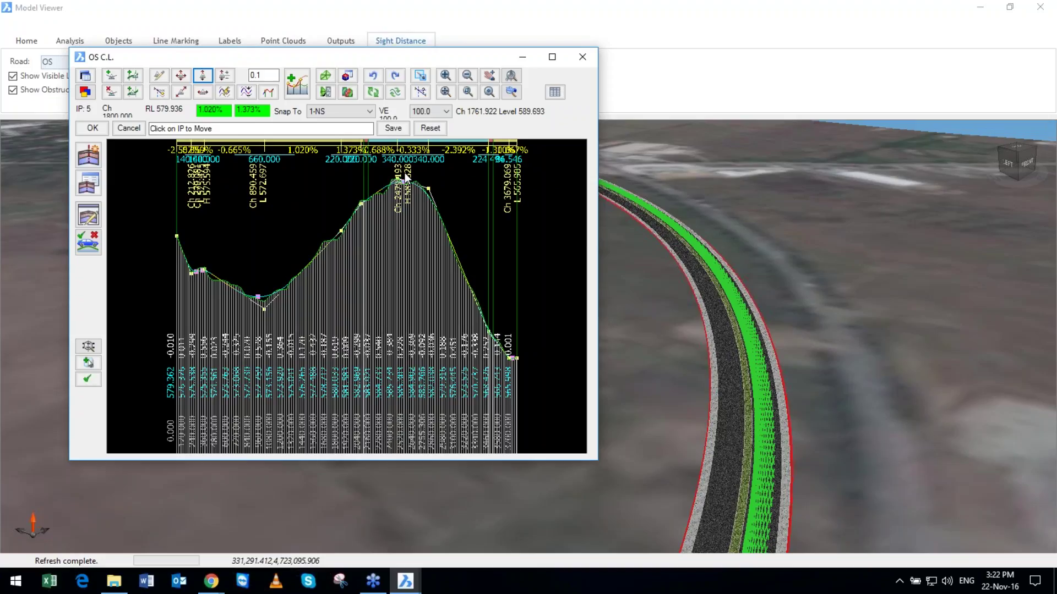
drag(406, 176, 397, 175)
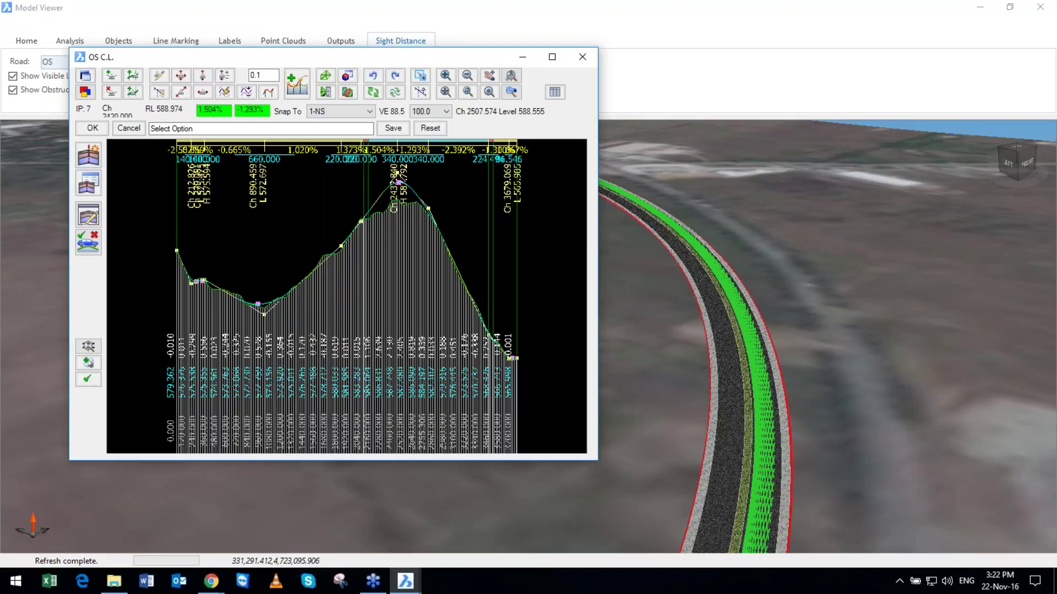
Orbit the 3D view along road OS to inspect the green sight lines.
click(802, 419)
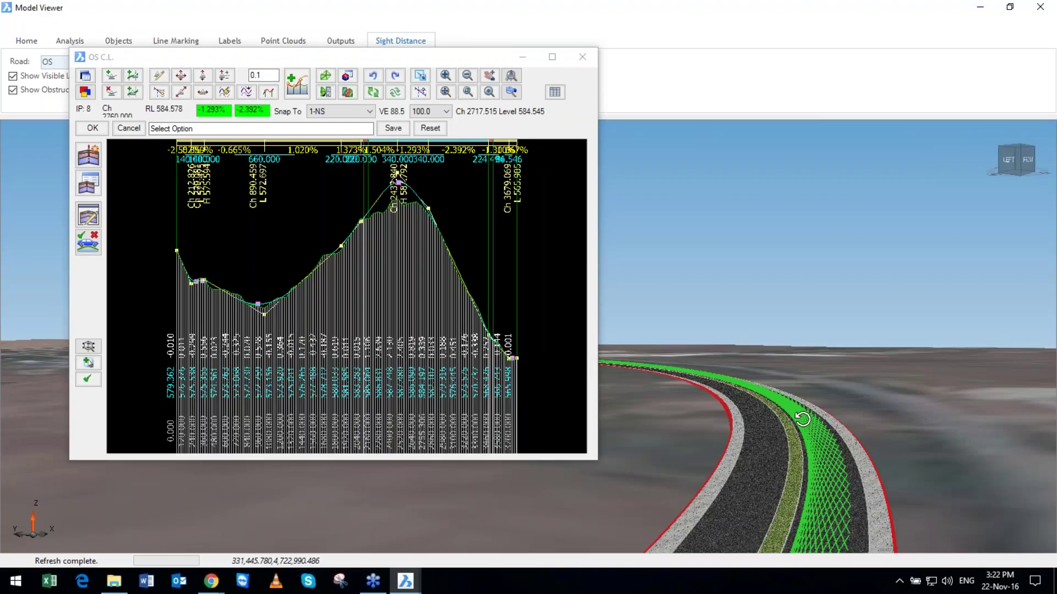
drag(802, 419, 771, 529)
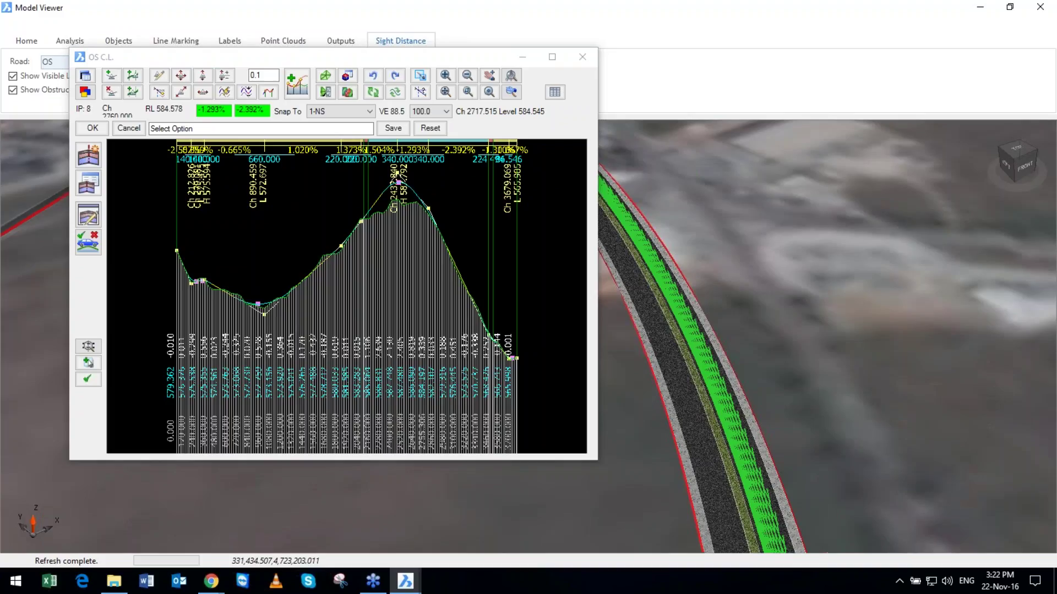
drag(815, 408, 826, 423)
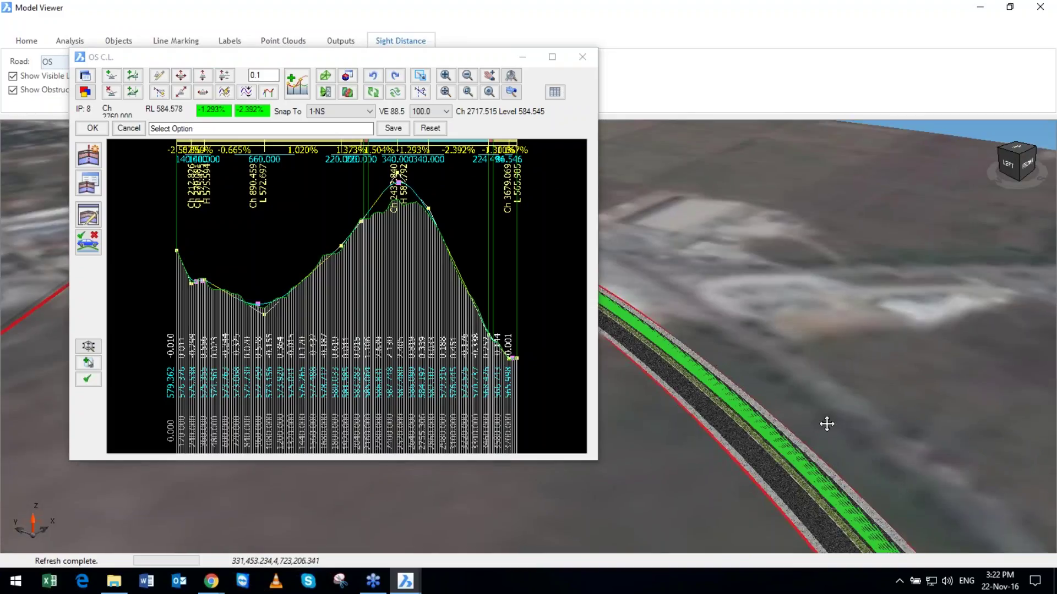
drag(827, 424, 804, 333)
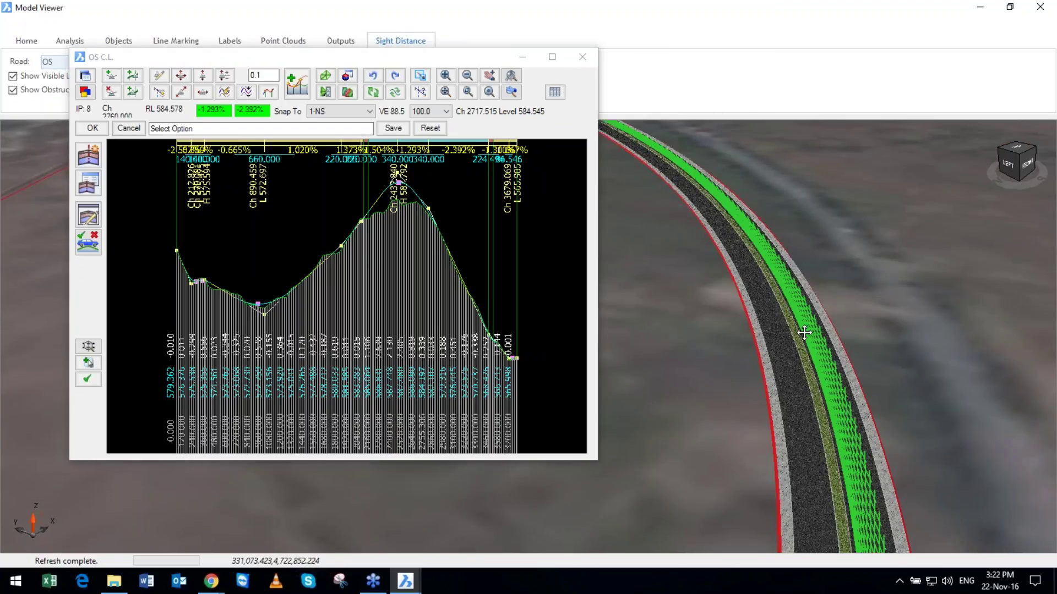
drag(804, 333, 863, 340)
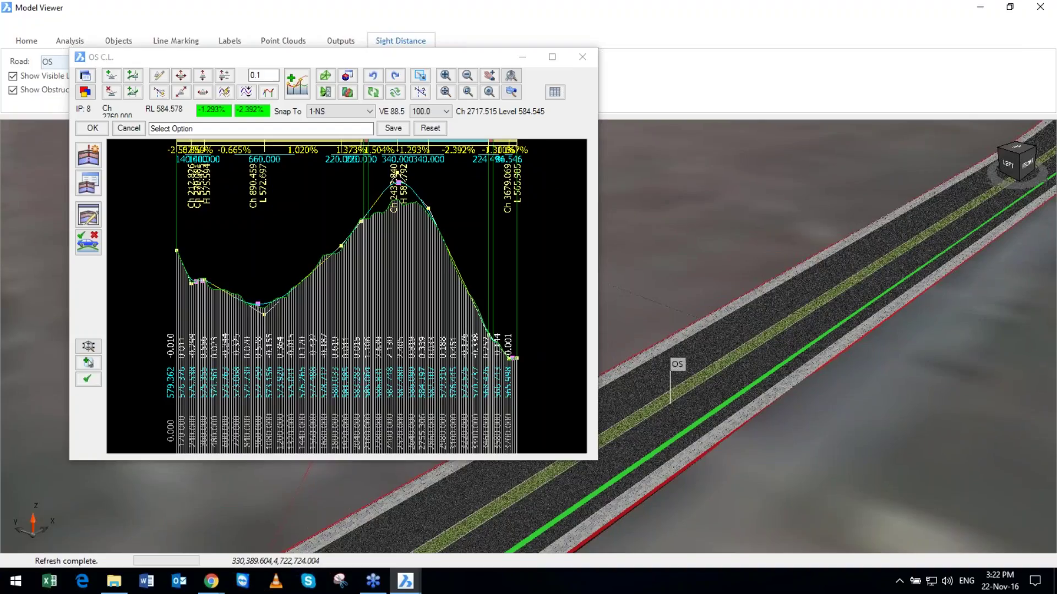
click(447, 230)
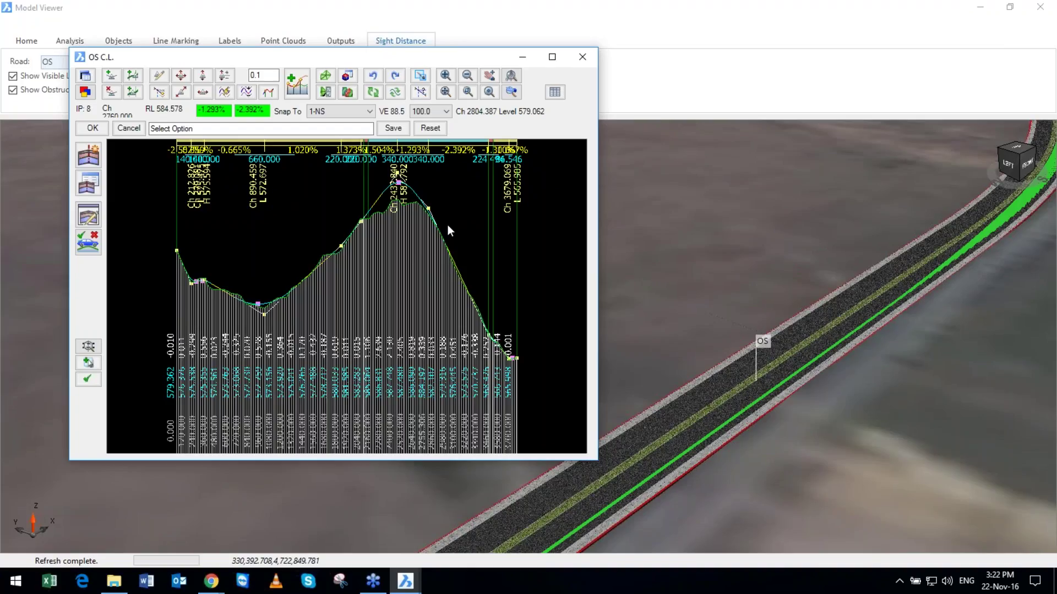
Lift the crest IP to RL 593.785, giving grades of 2.707% and -2.708%.
click(408, 175)
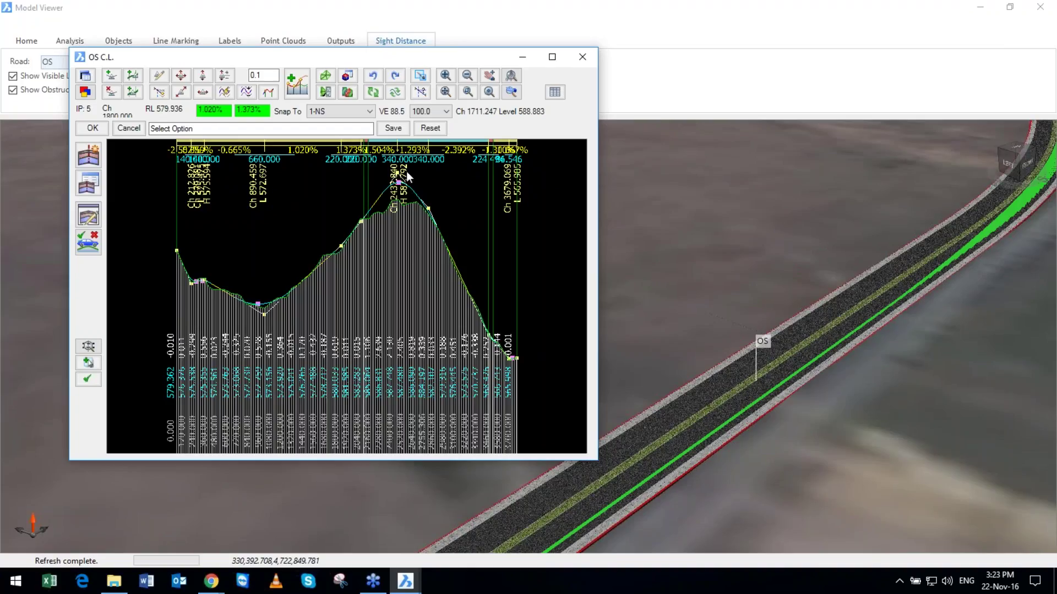
click(408, 175)
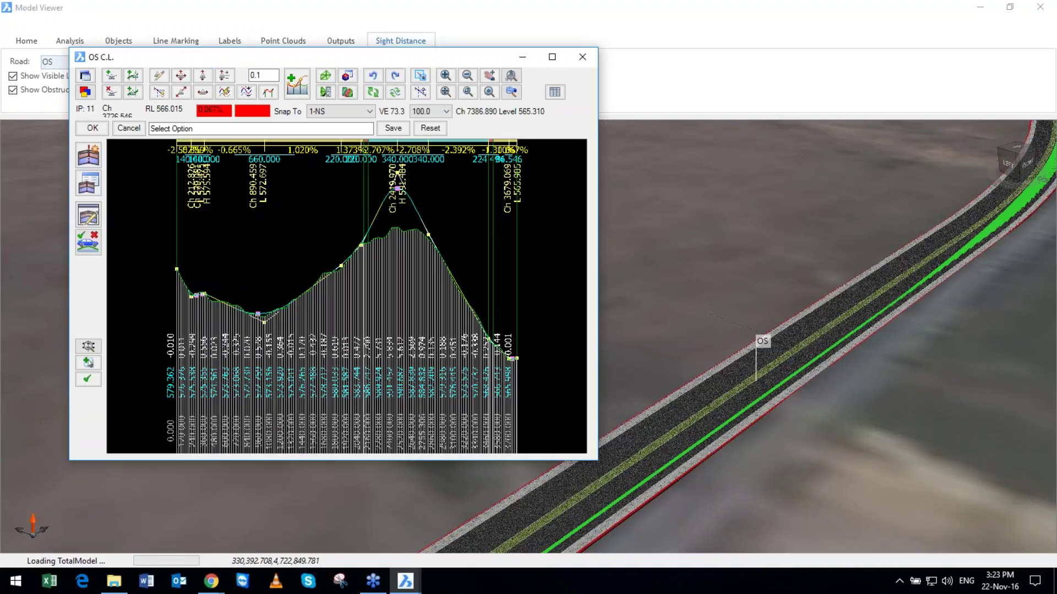
click(766, 472)
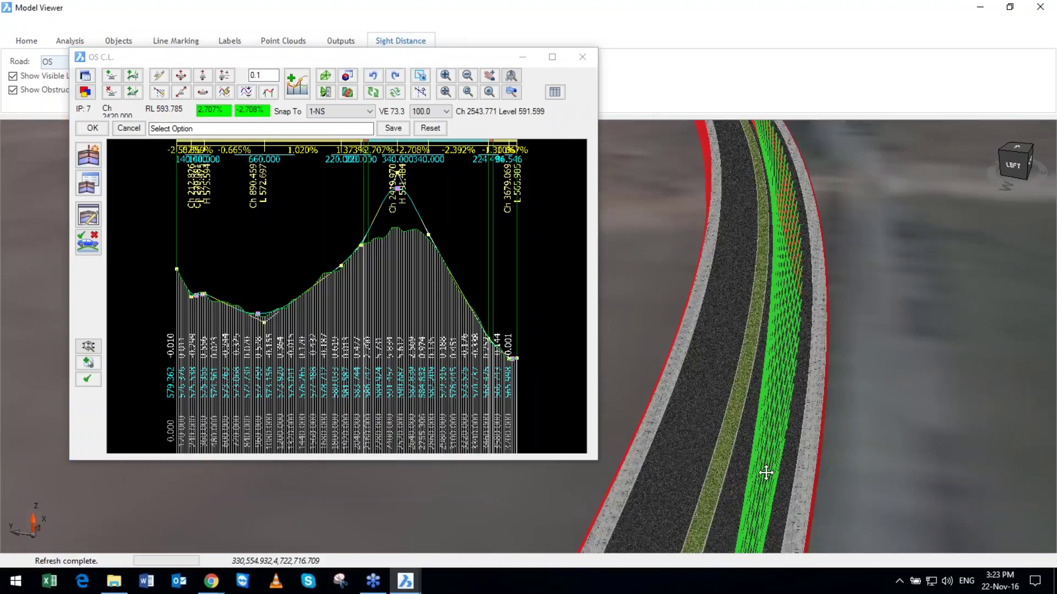
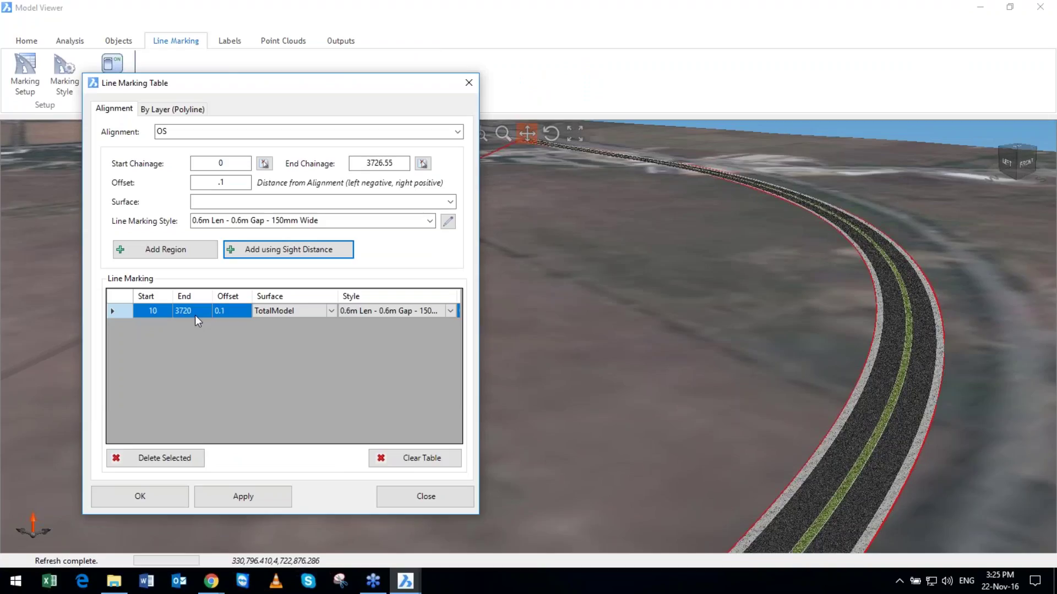
End the existing OS line marking row at chainage 2900.
click(223, 327)
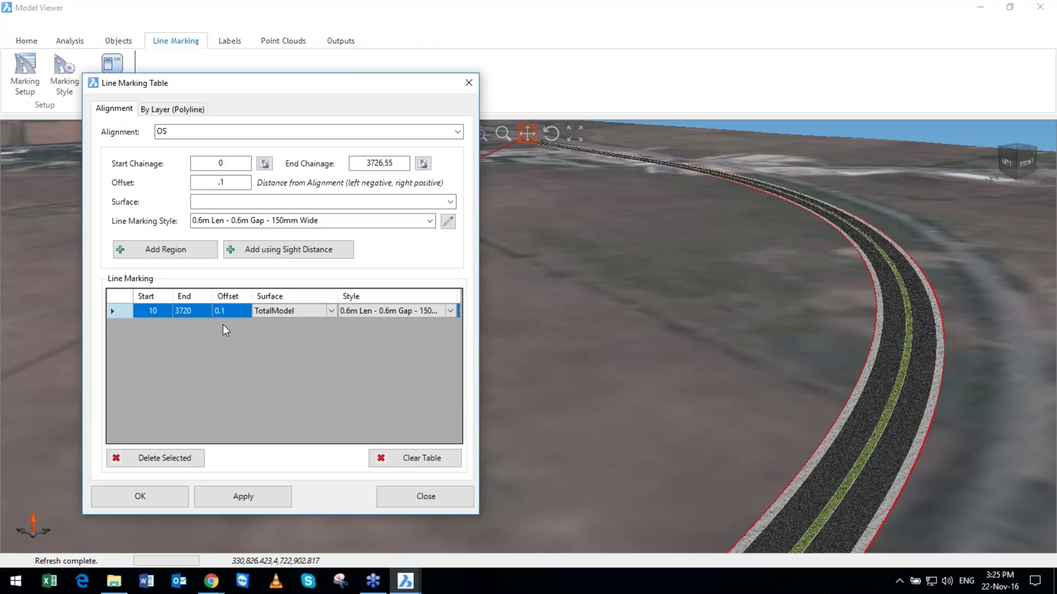
key(F2)
text(2900)
Add a TotalModel Continuous - 150mm marking region starting at 2900, offset 3.5, and apply.
click(184, 253)
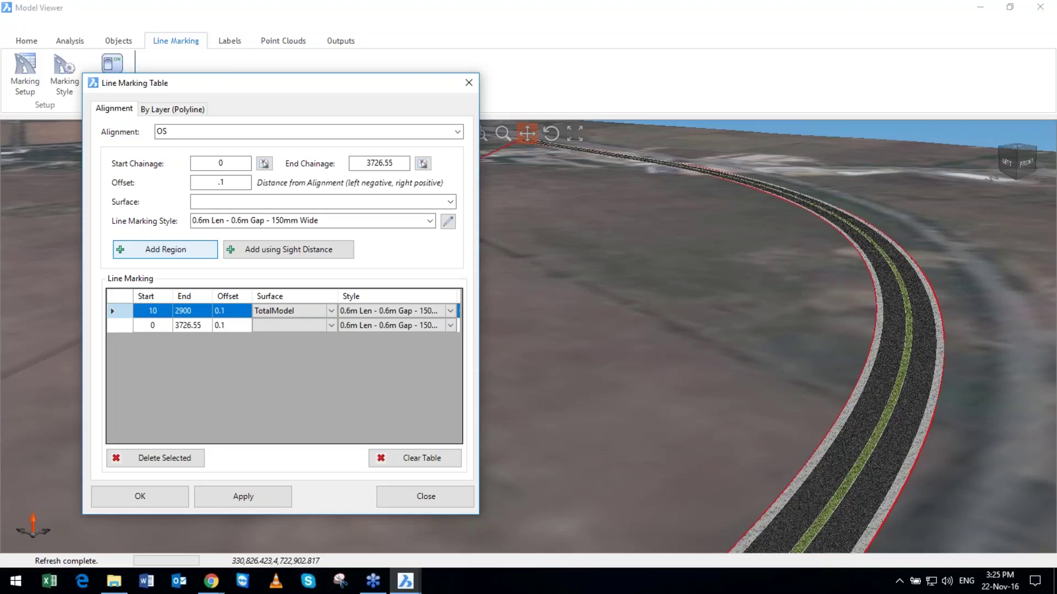
click(152, 325)
text(29)
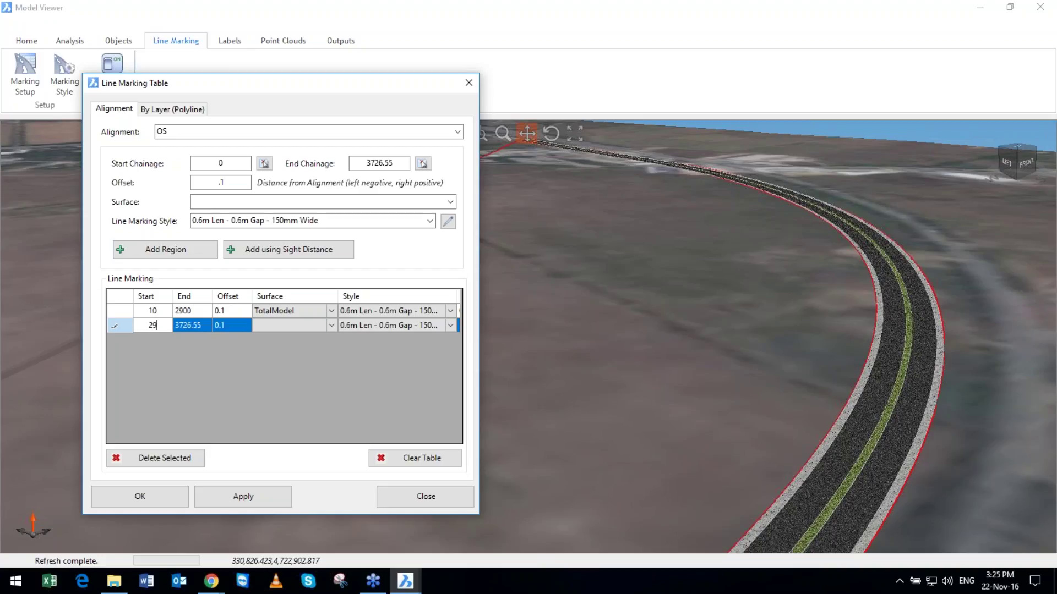
text(00)
key(Tab)
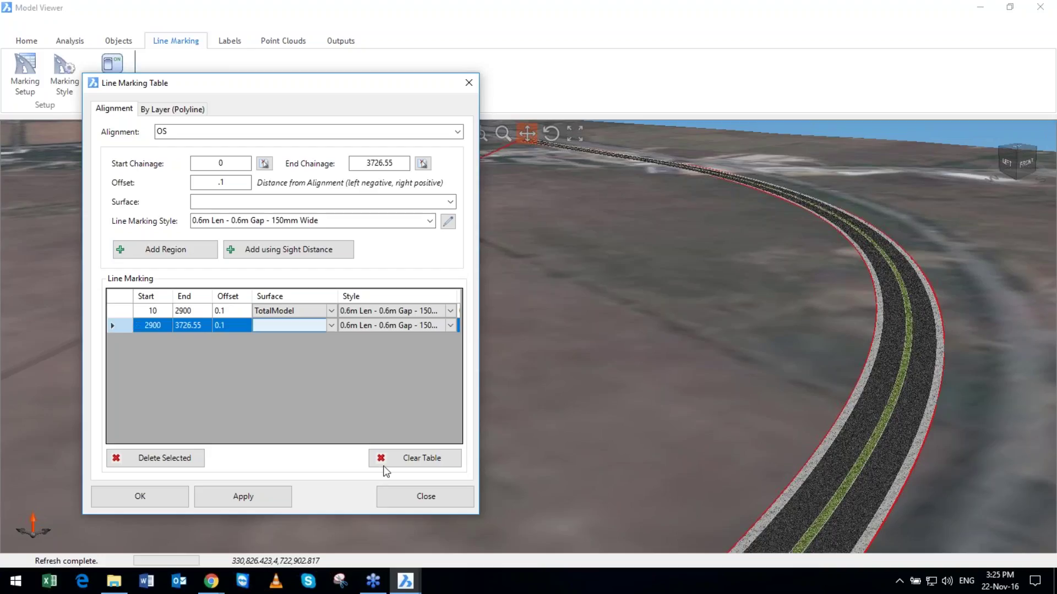
key(Down)
key(Tab)
key(F4)
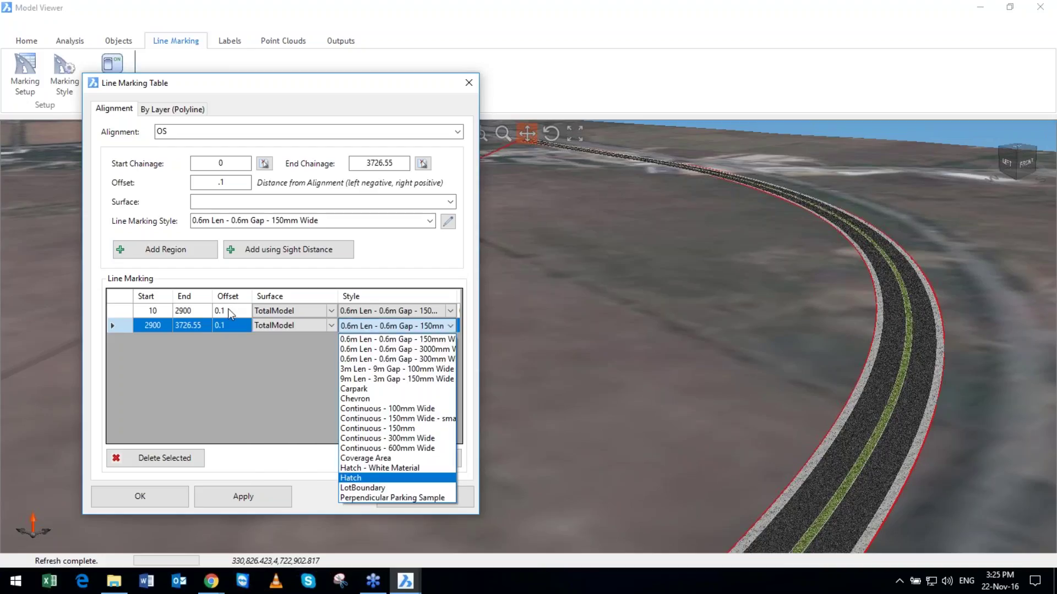
click(230, 325)
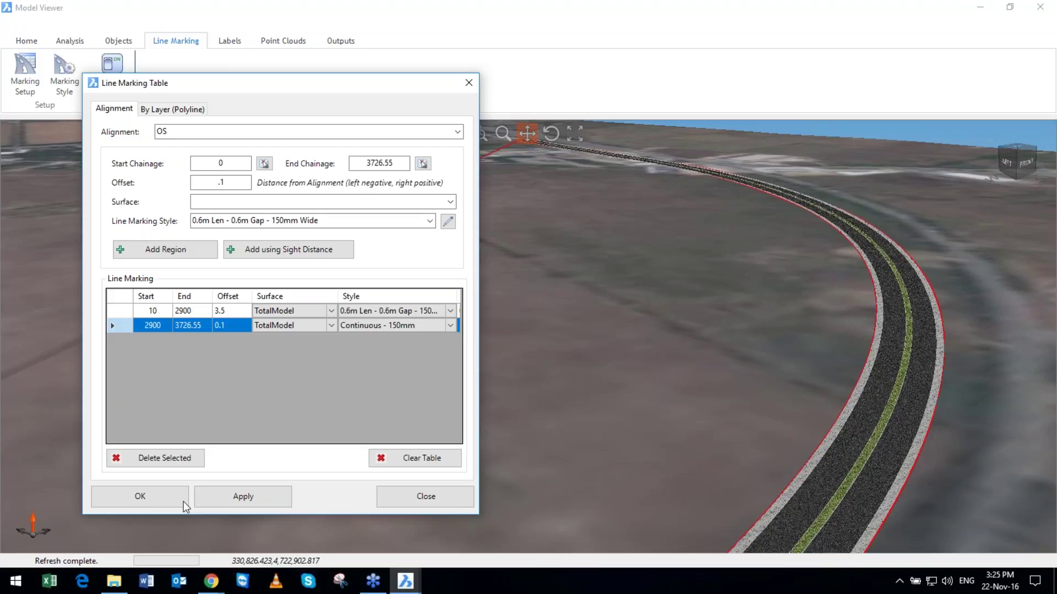
text(3.5)
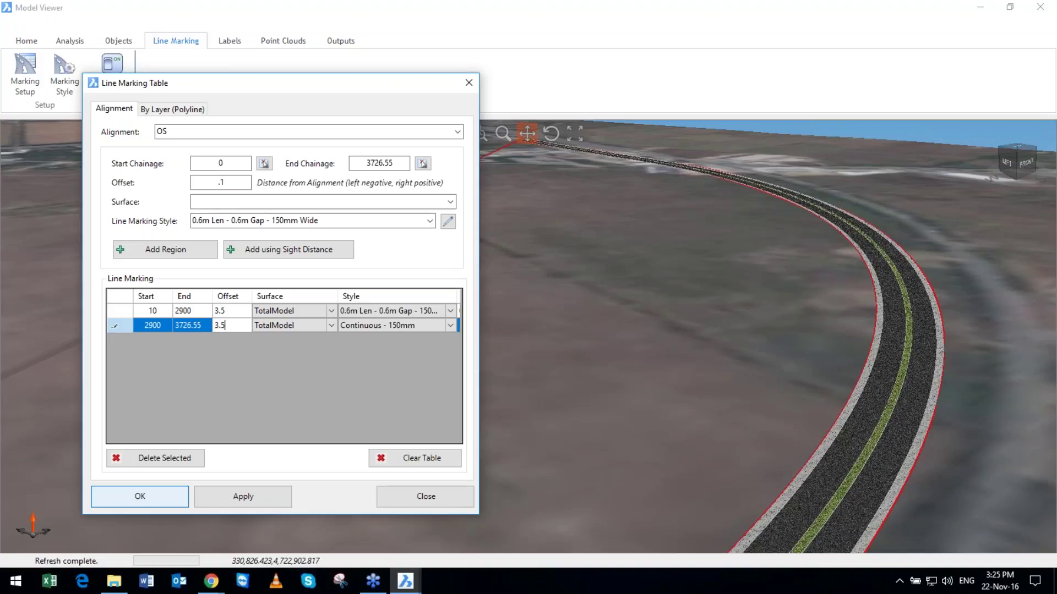
click(140, 496)
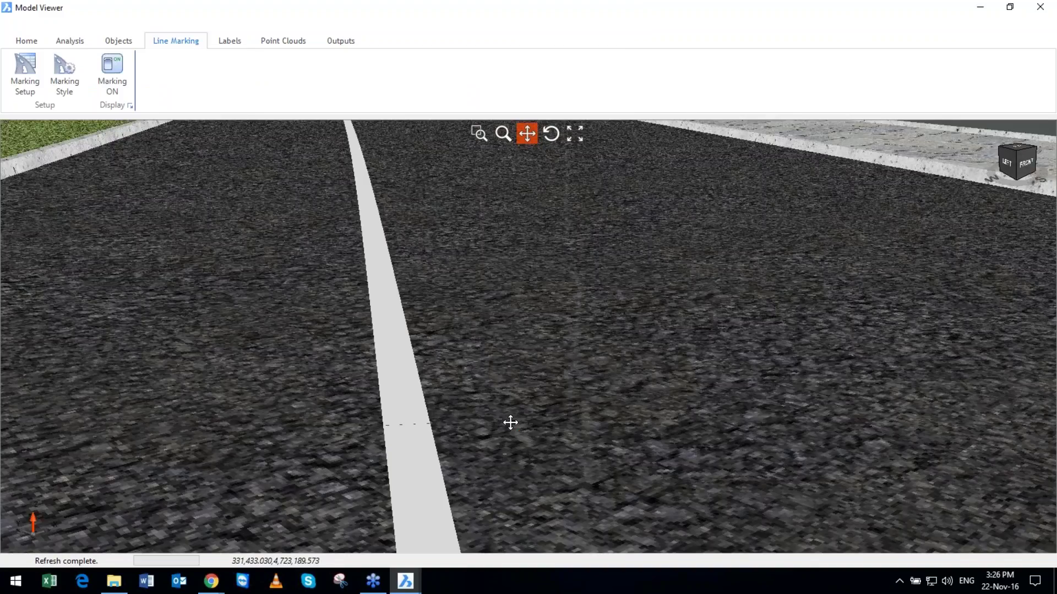
drag(511, 423, 528, 340)
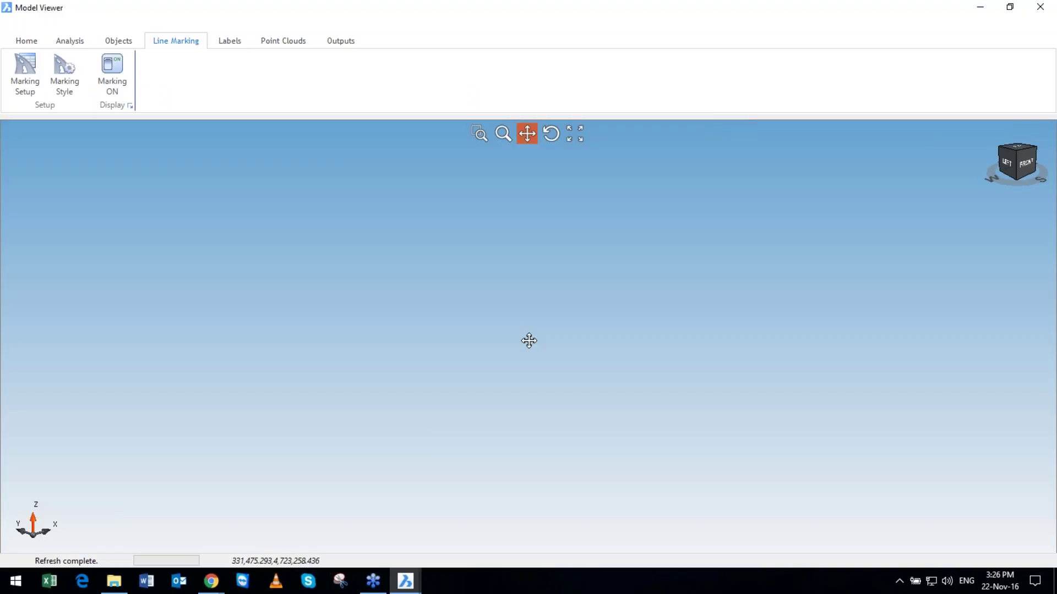
drag(529, 340, 588, 390)
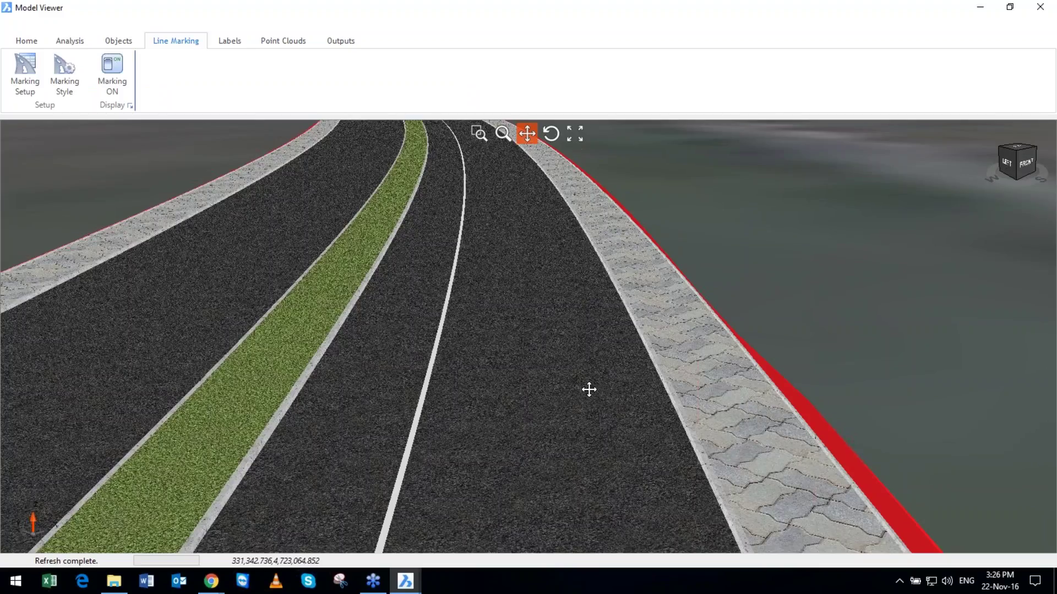
drag(589, 390, 550, 200)
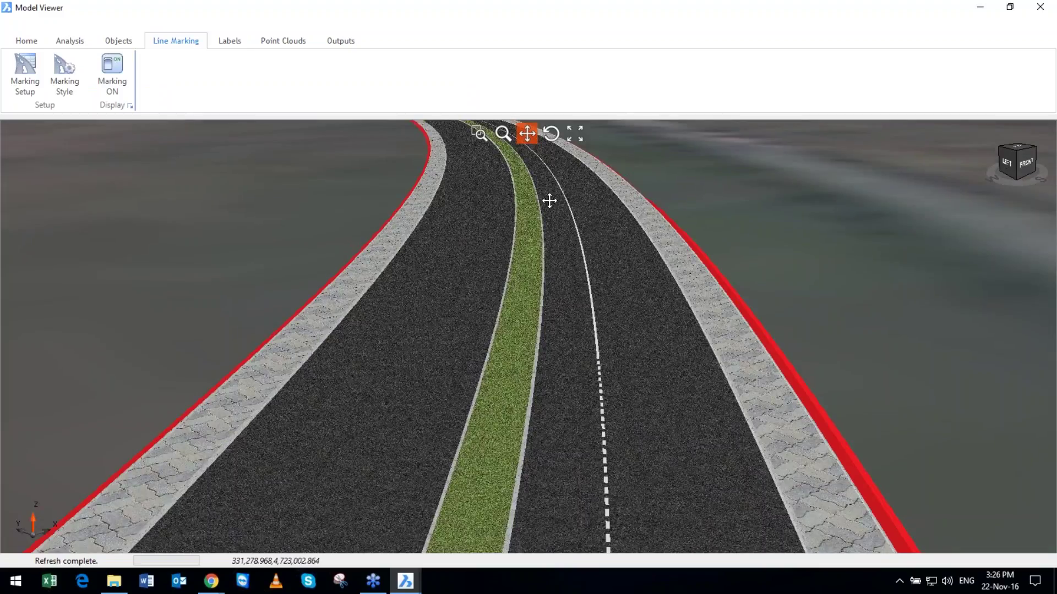
drag(549, 200, 564, 301)
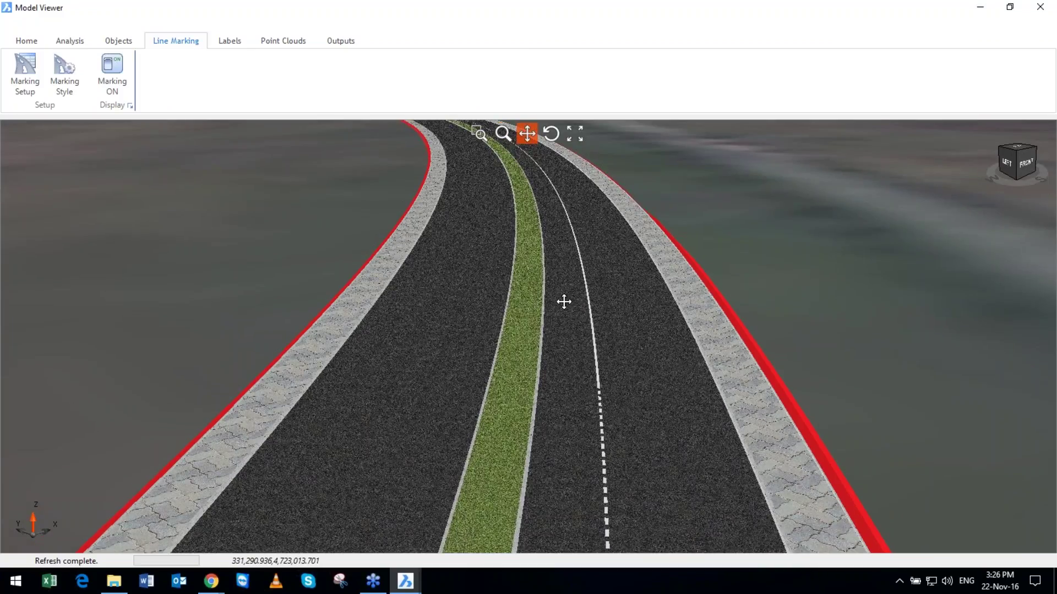
scroll(564, 301, down, 3)
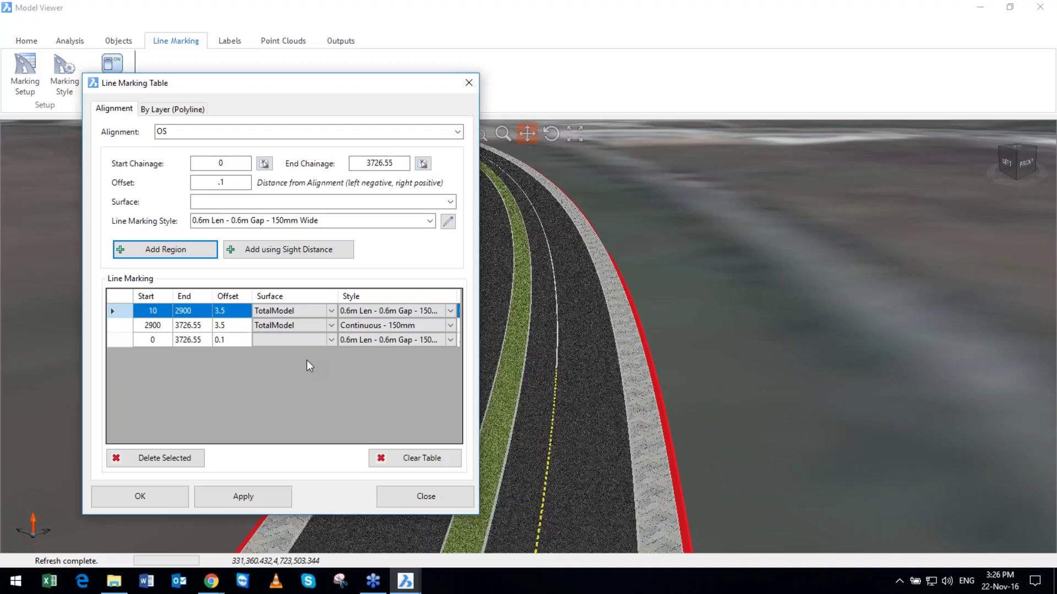
Give the new full-length marking row offset 9 and the Carpark style.
click(306, 360)
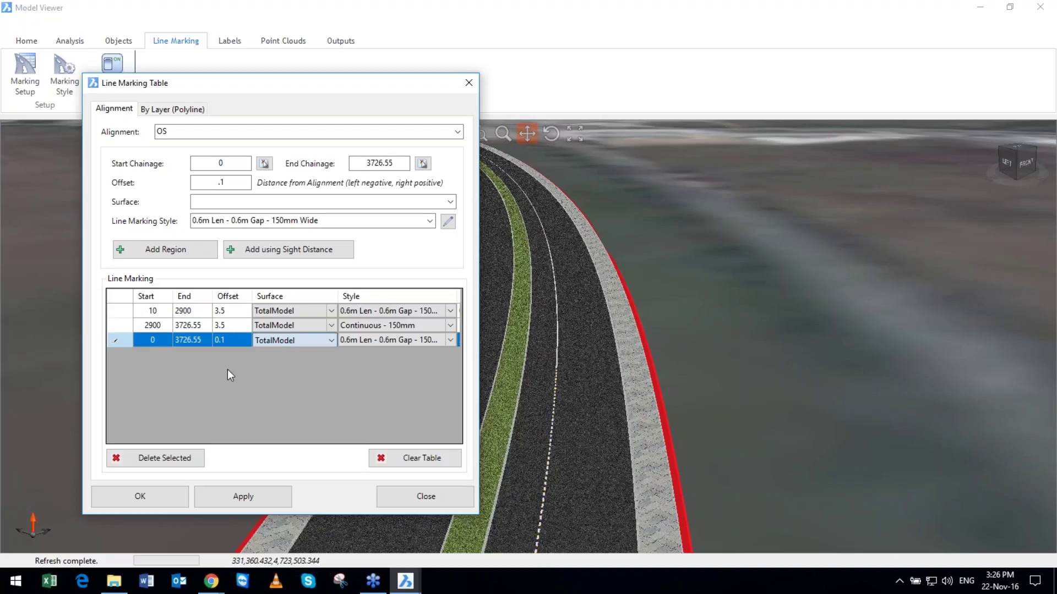
text(9)
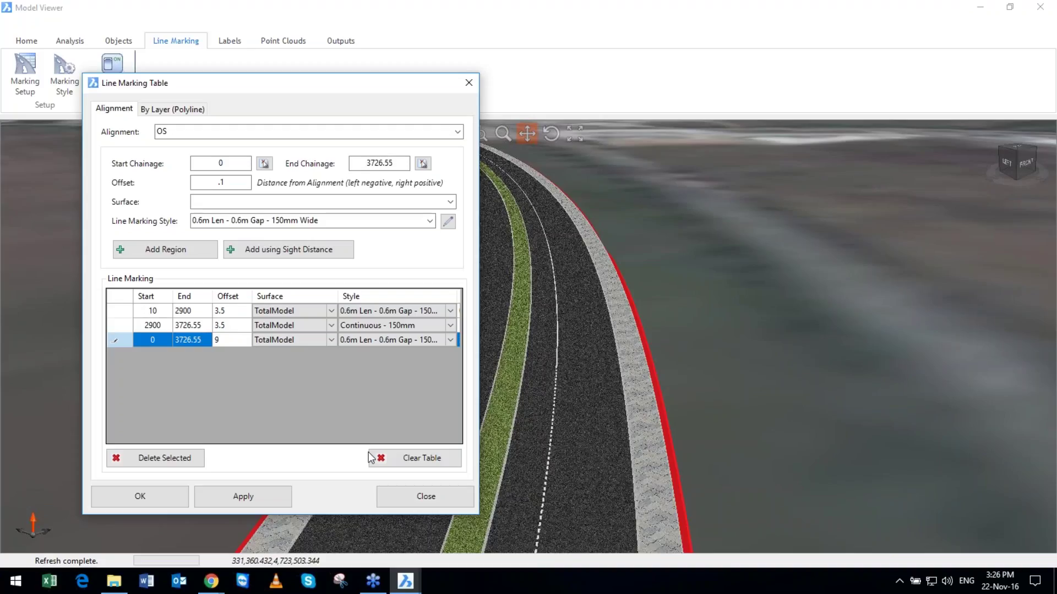
click(450, 340)
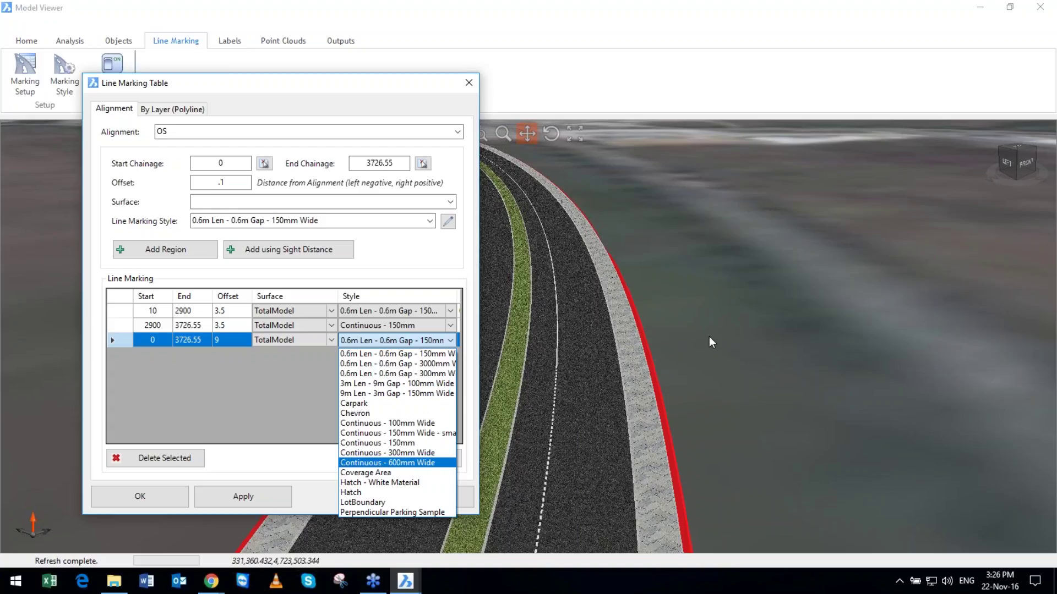
click(354, 403)
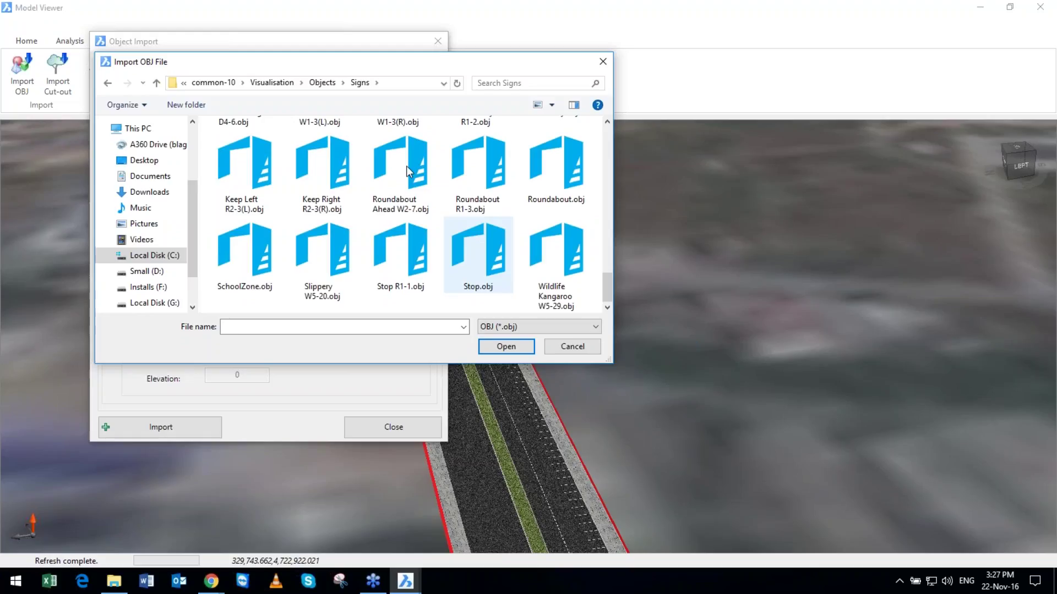
Scroll through the Signs folder's sign OBJ files to find the sign to import.
scroll(527, 194, up, 2)
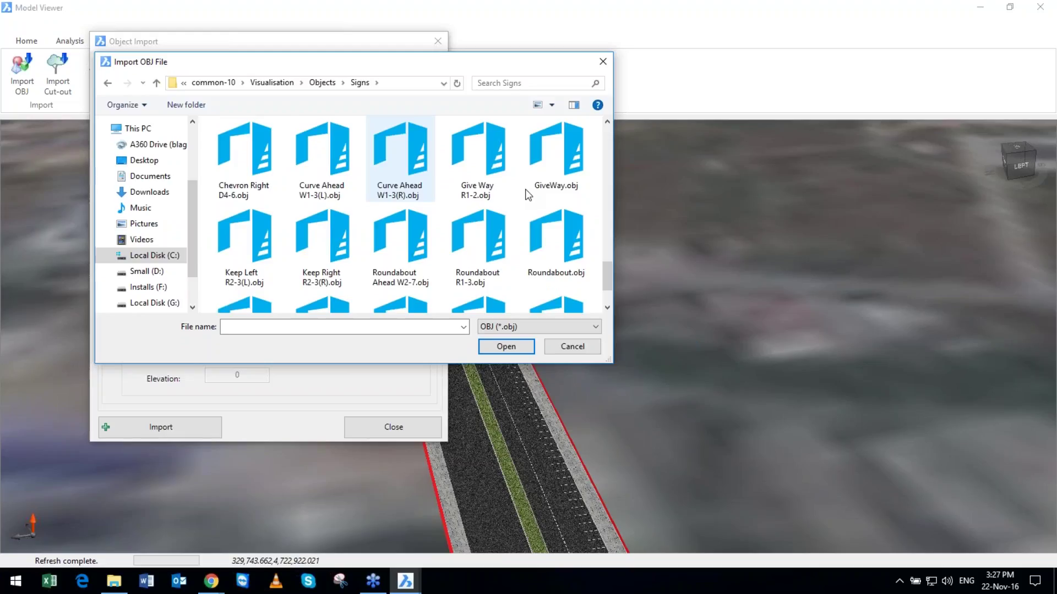
scroll(528, 193, up, 3)
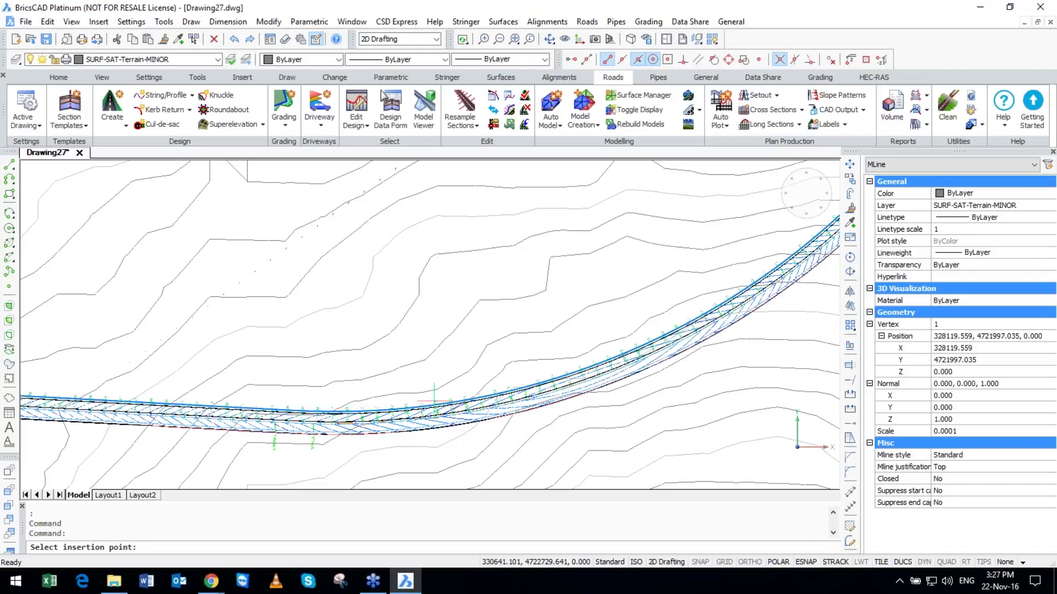
Zoom into the road's chainage labels, then return to the 60 R4-1 sign import settings.
scroll(435, 402, up, 5)
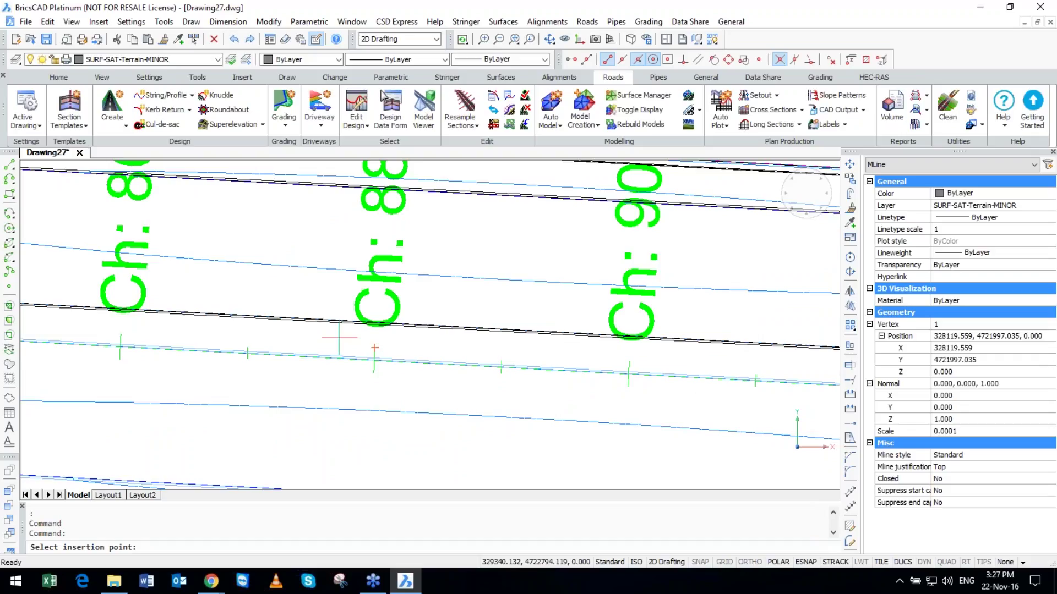
click(339, 337)
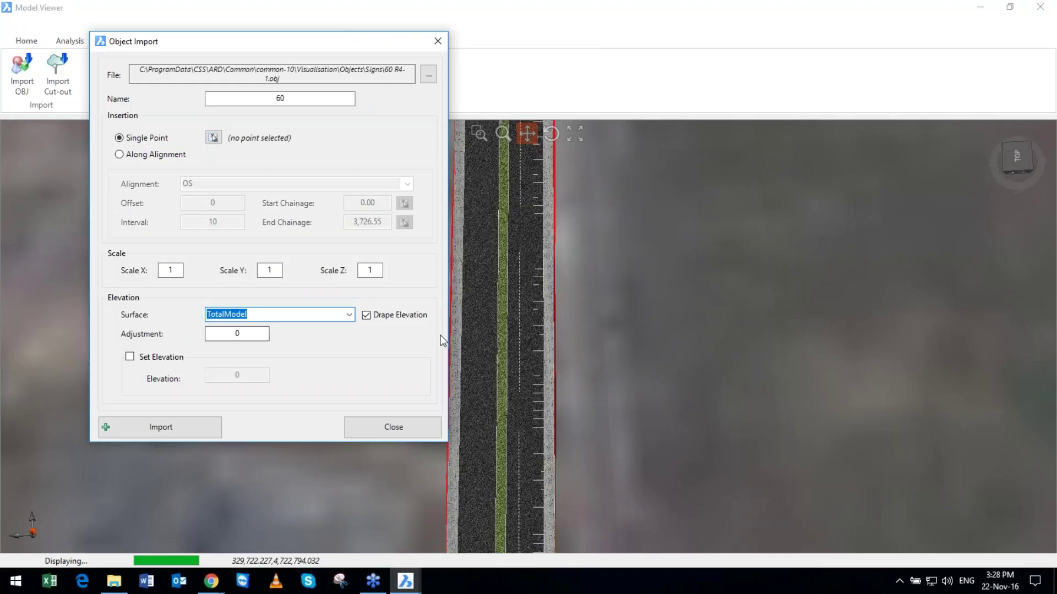
Import the sign named 60 on TotalModel and place it at a picked road point.
key(Tab)
key(Tab)
key(Tab)
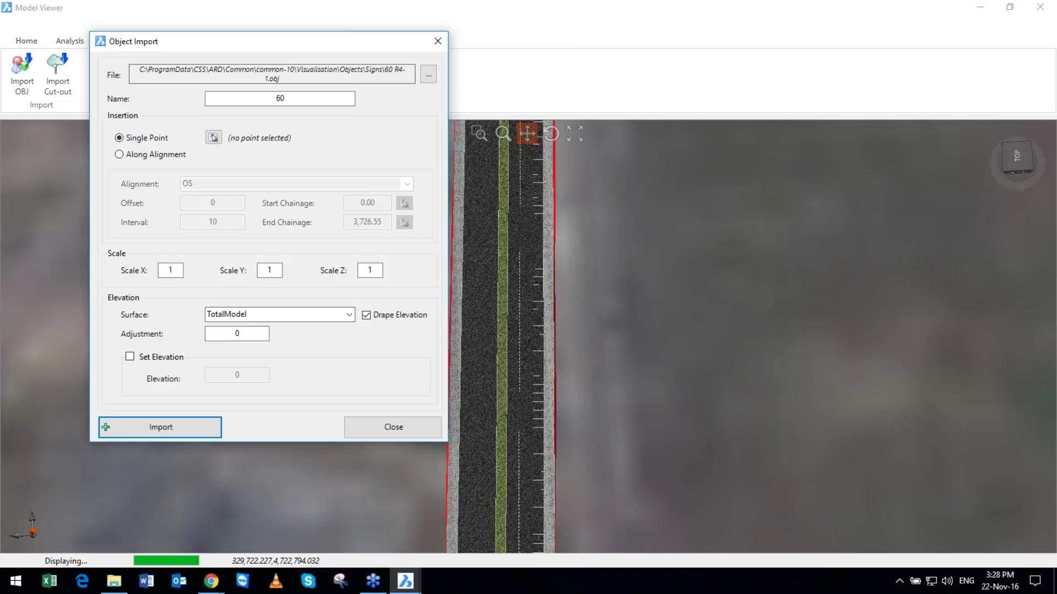
key(Return)
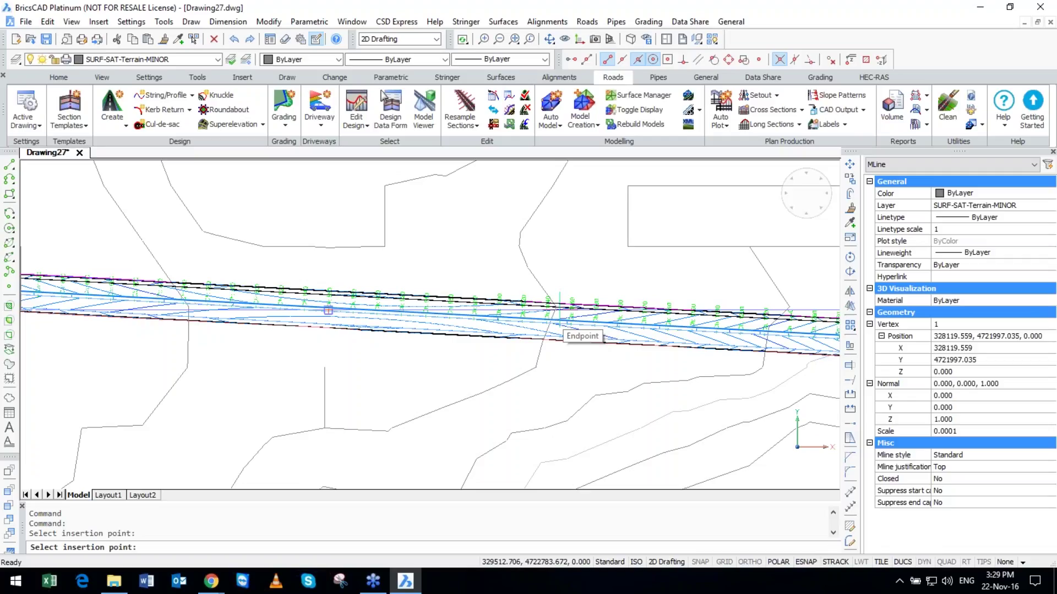
click(560, 319)
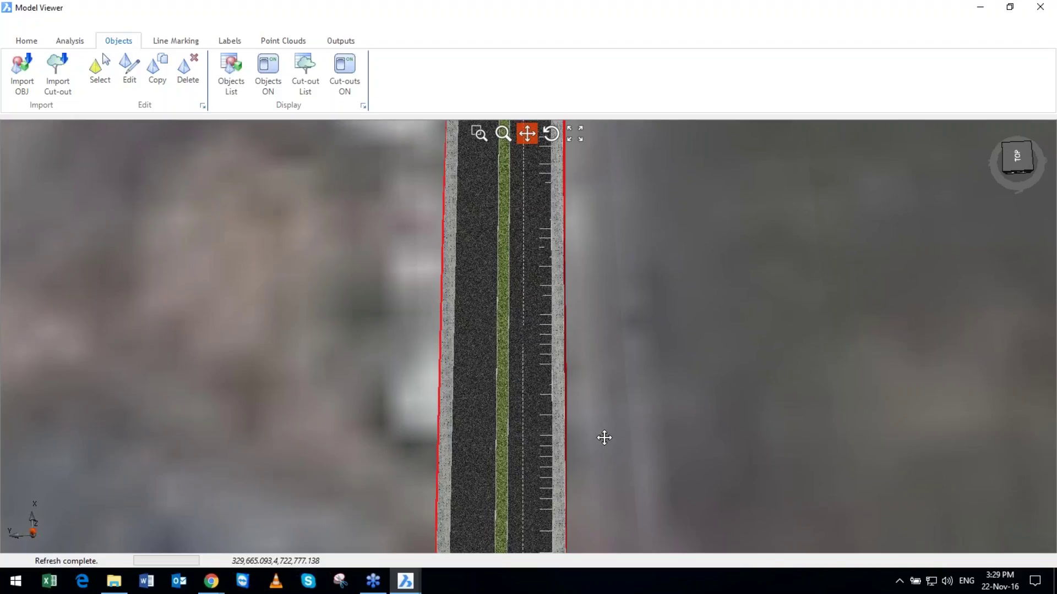
Orbit and zoom to the 60 sign in the median, put it in edit mode, then zoom out.
middle_drag(603, 438, 523, 522)
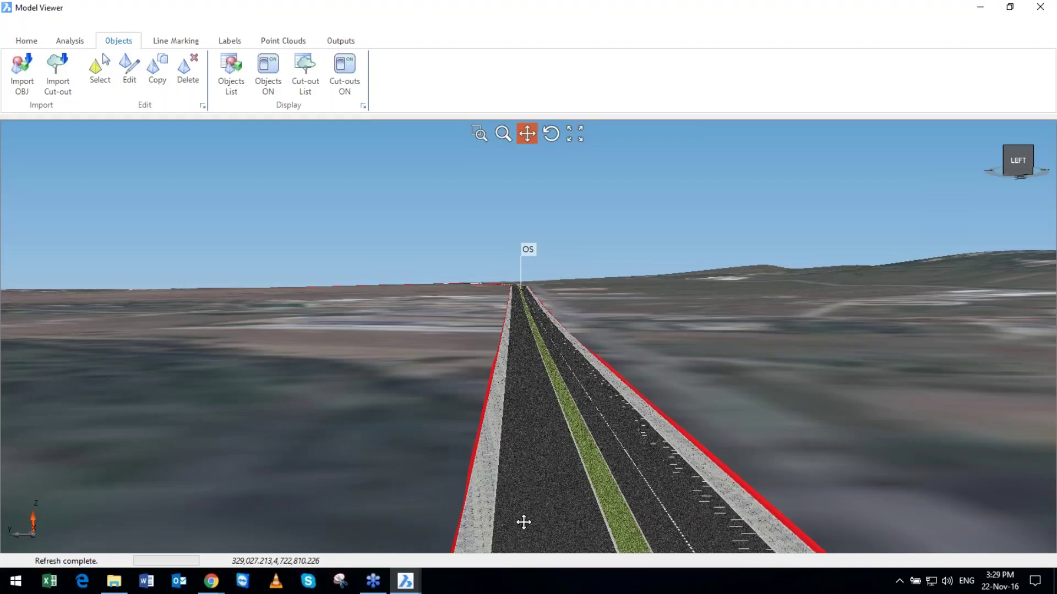
scroll(523, 522, down, 3)
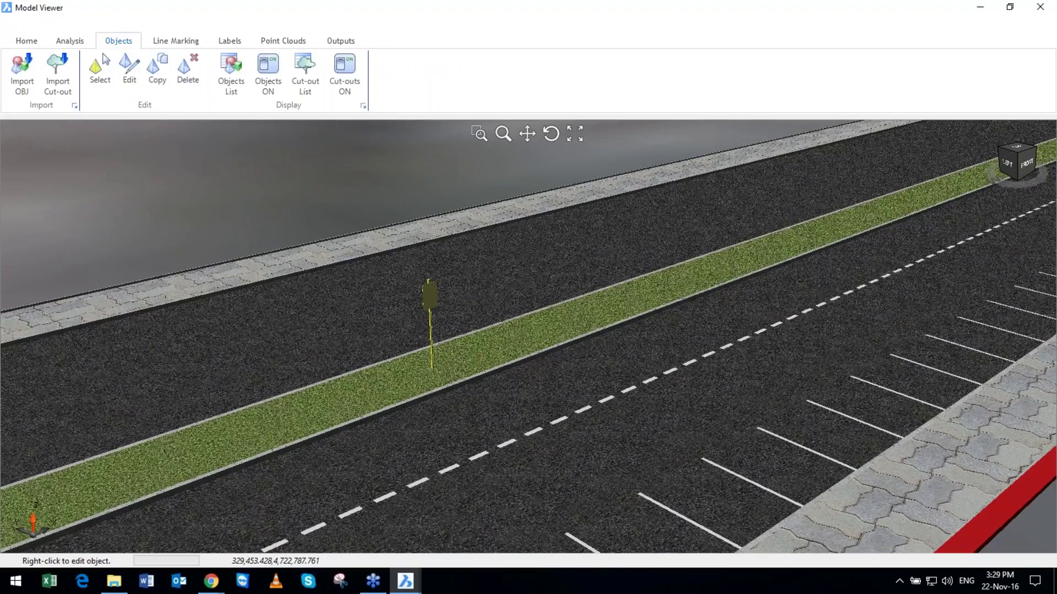
right_click(430, 300)
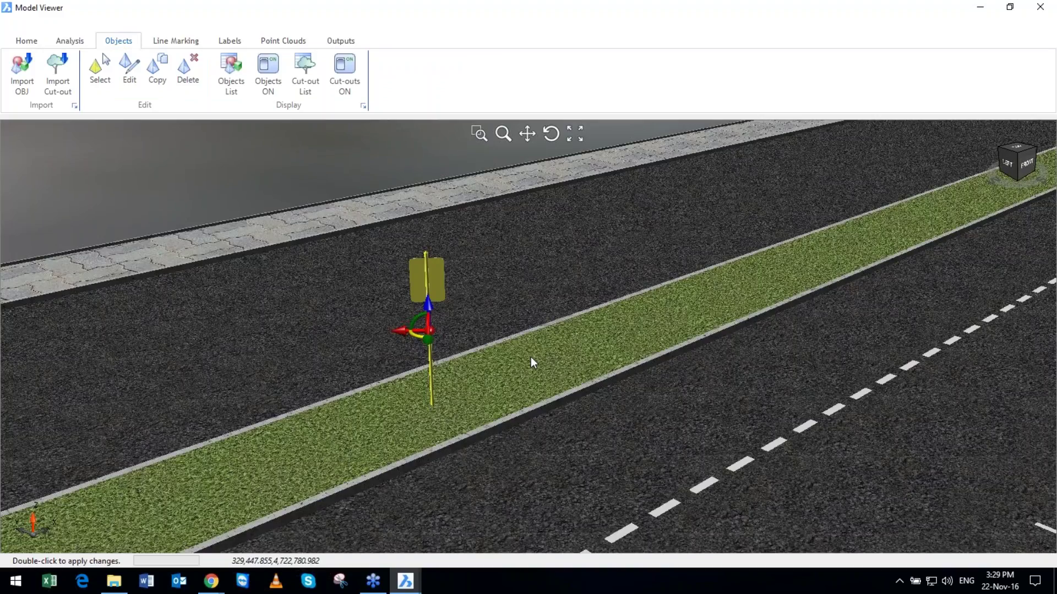
scroll(530, 362, down, 2)
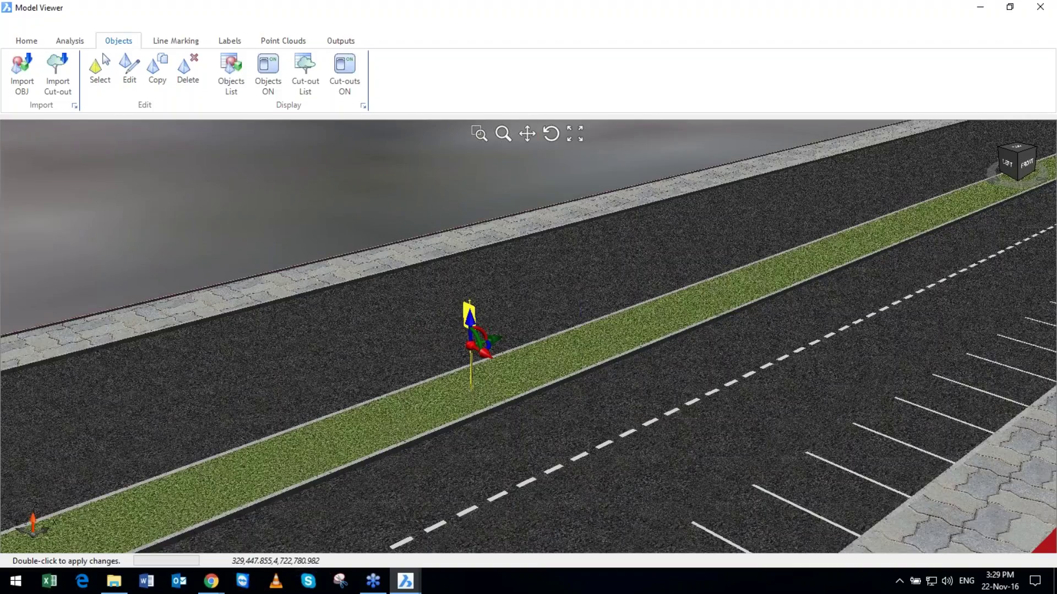
scroll(417, 285, down, 5)
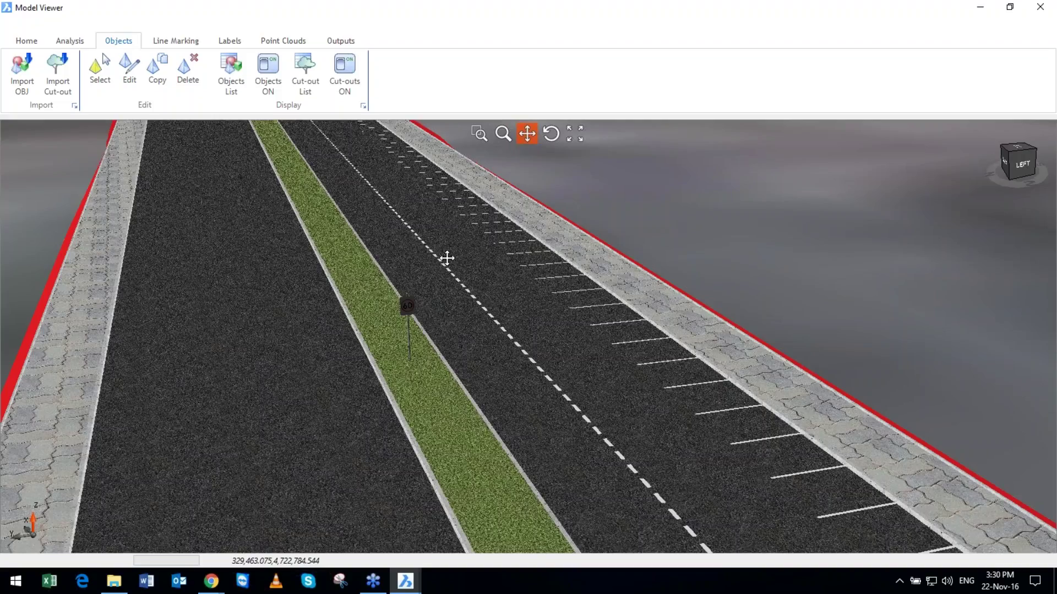
scroll(446, 258, down, 3)
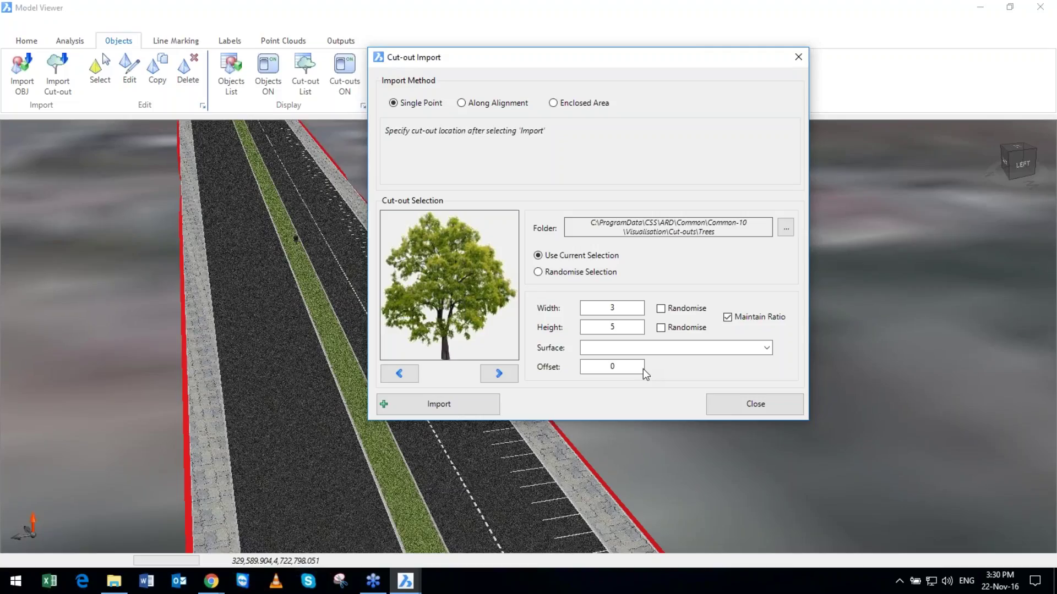
Import the tree cut-out onto the SAT-Terrain surface and orbit to inspect it.
click(766, 347)
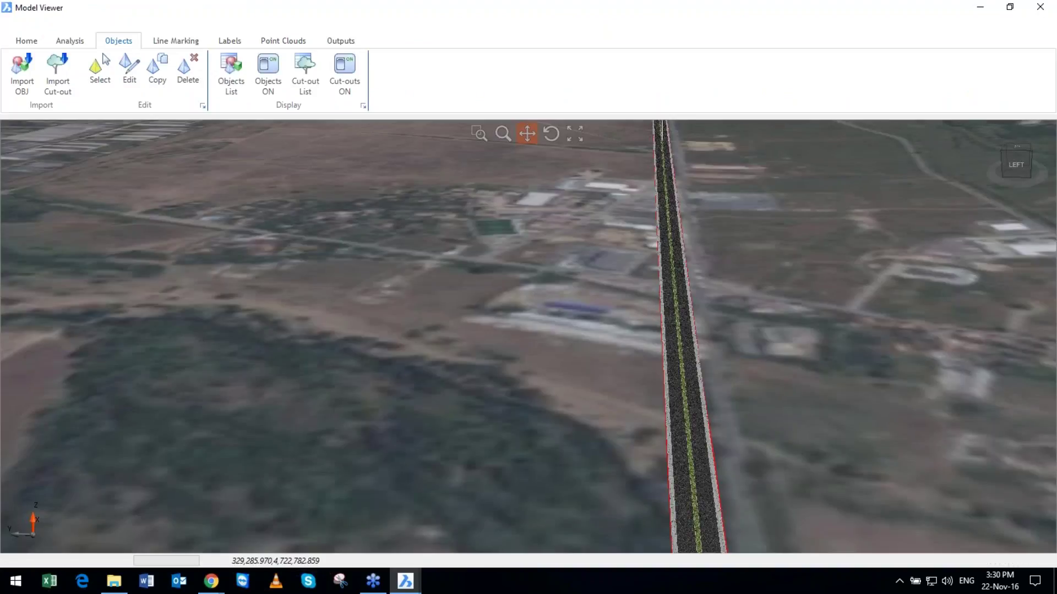
scroll(706, 342, up, 10)
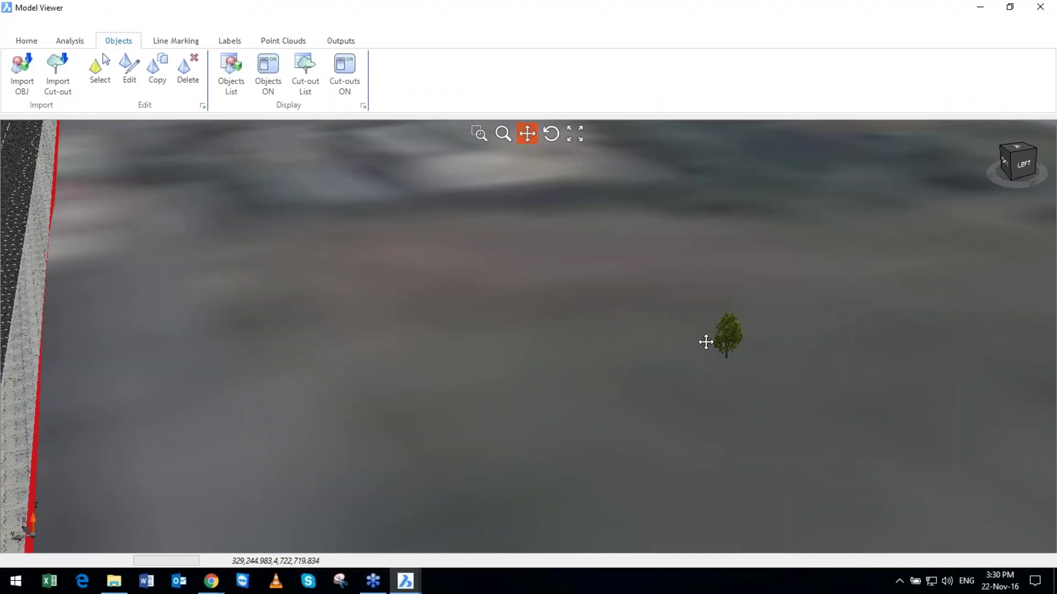
middle_drag(706, 342, 632, 330)
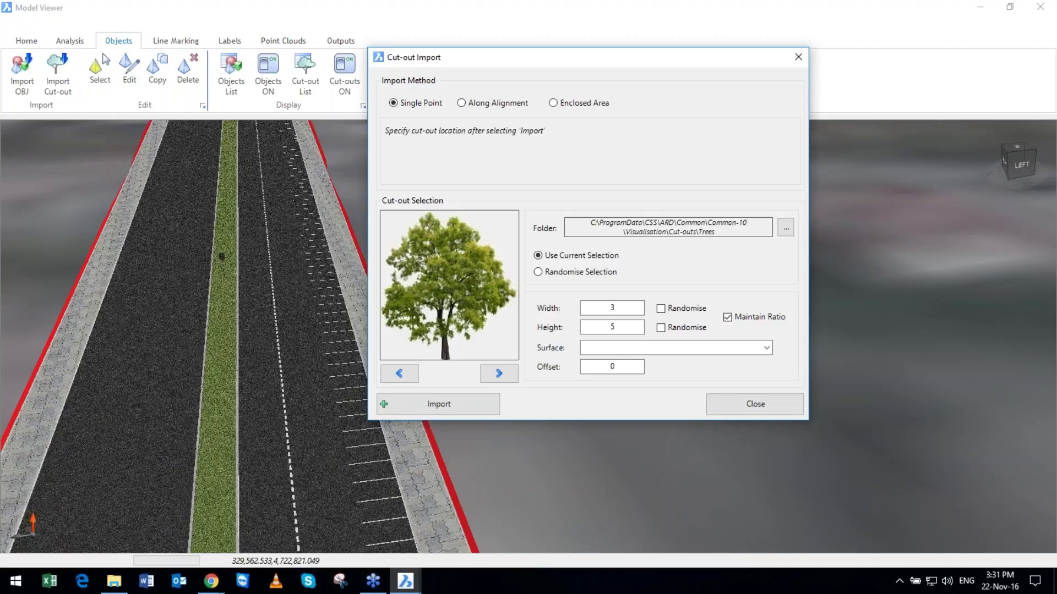
Set the tree height to 15 (width 16.32), import it, and place it in the drawing.
click(595, 323)
text(55.50)
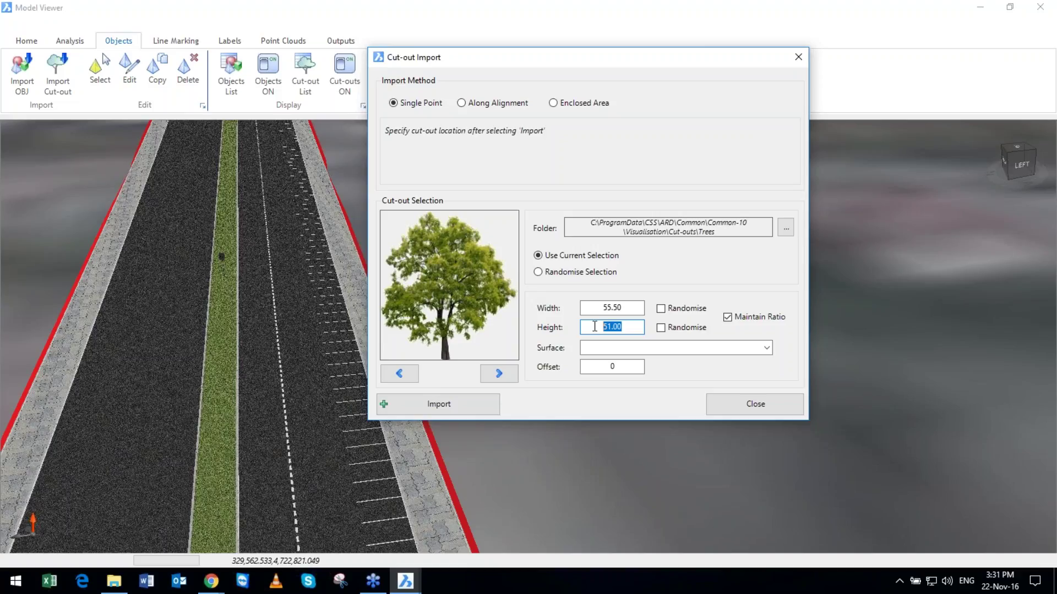
click(604, 328)
key(BackSpace)
key(Delete)
text(5)
text(1)
key(Tab)
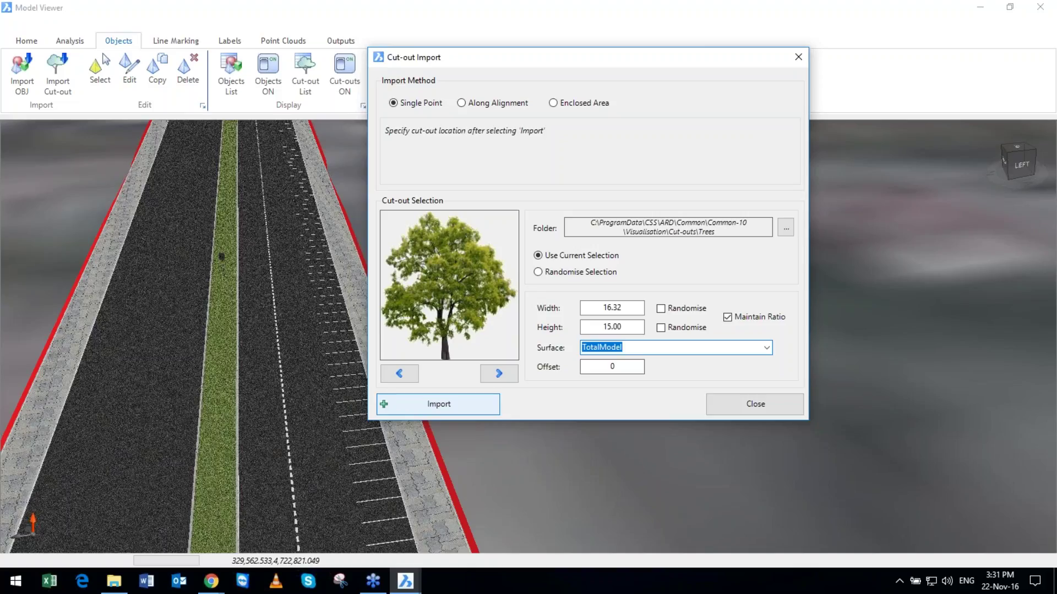
key(Return)
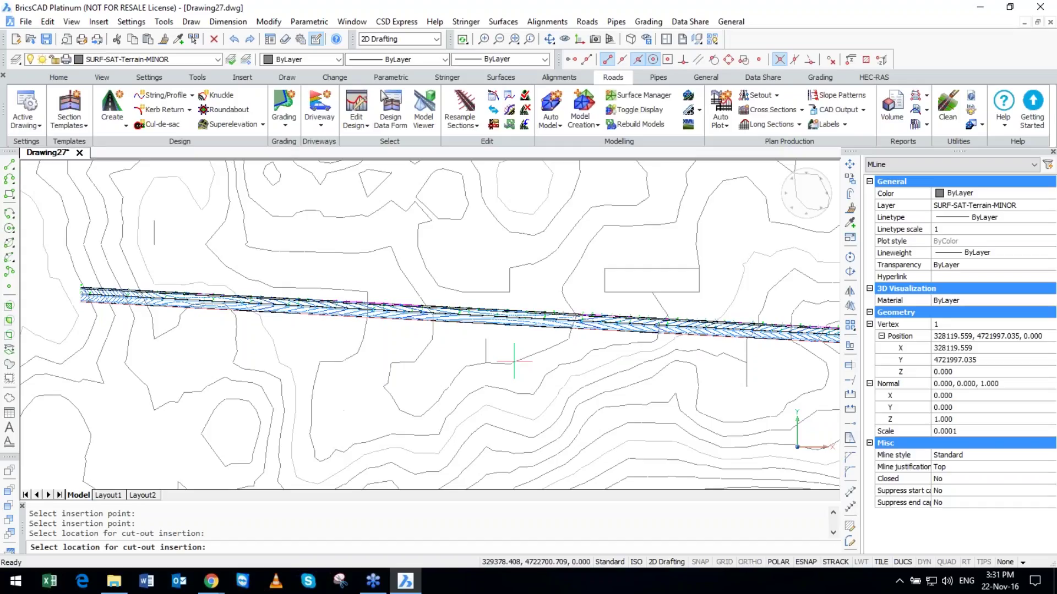
click(513, 361)
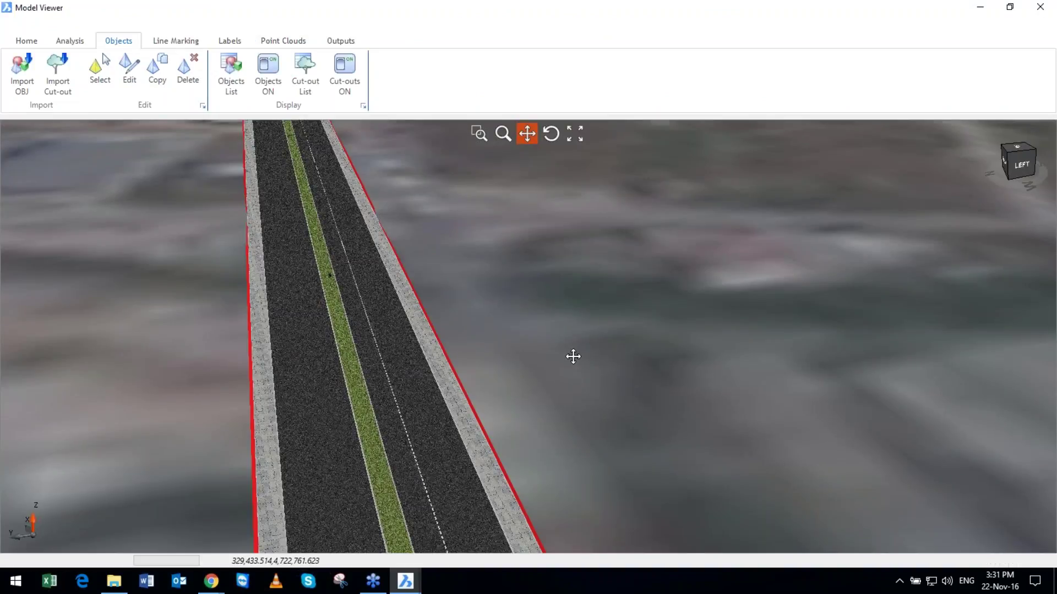
Orbit the road view and close the Cut-out Import settings with SAT-Terrain selected.
middle_drag(573, 357, 455, 336)
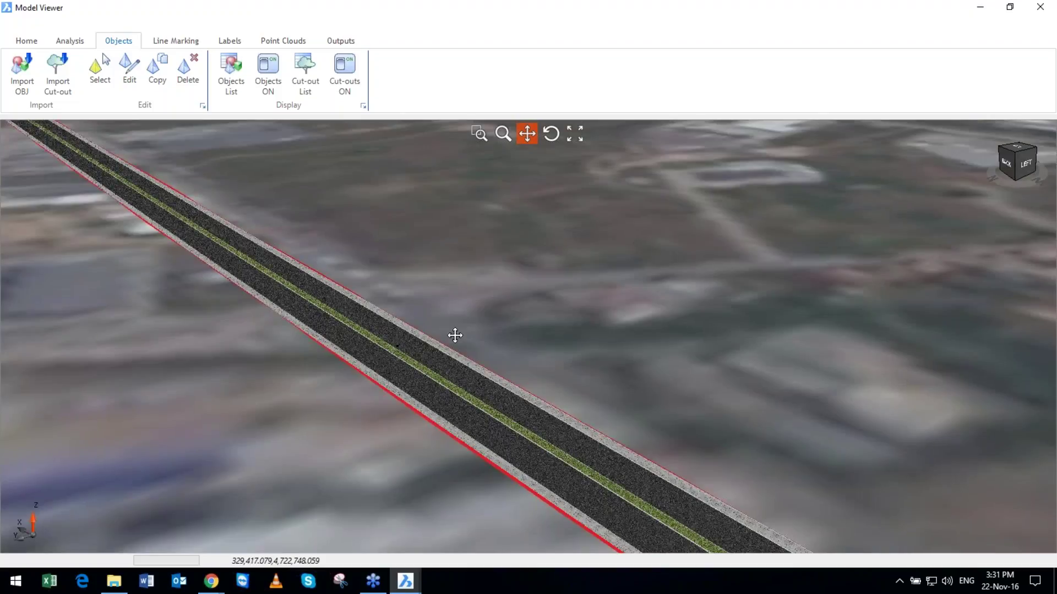
middle_drag(454, 335, 556, 338)
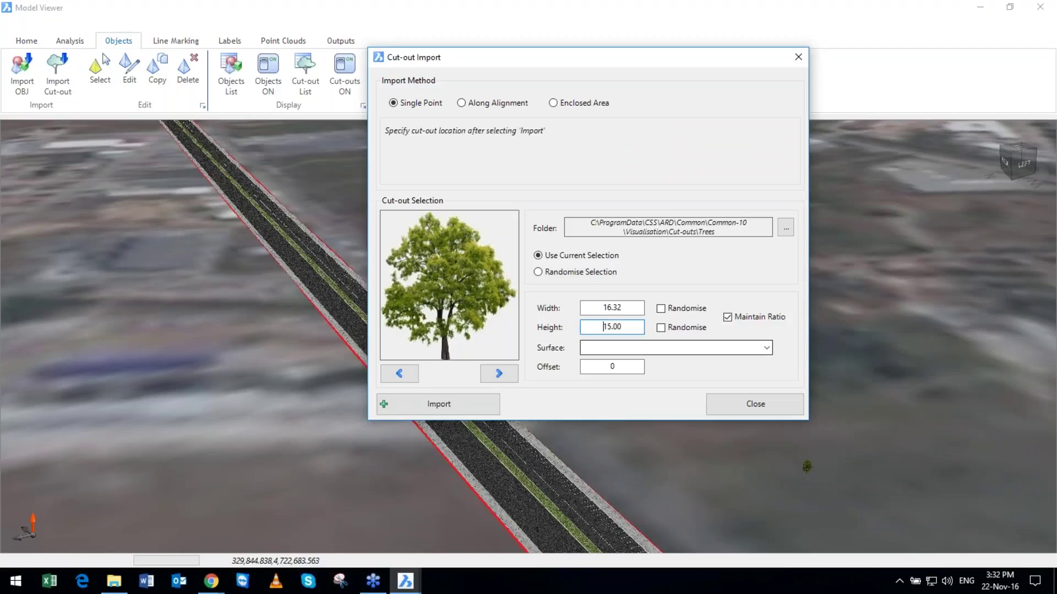
key(Tab)
key(Down)
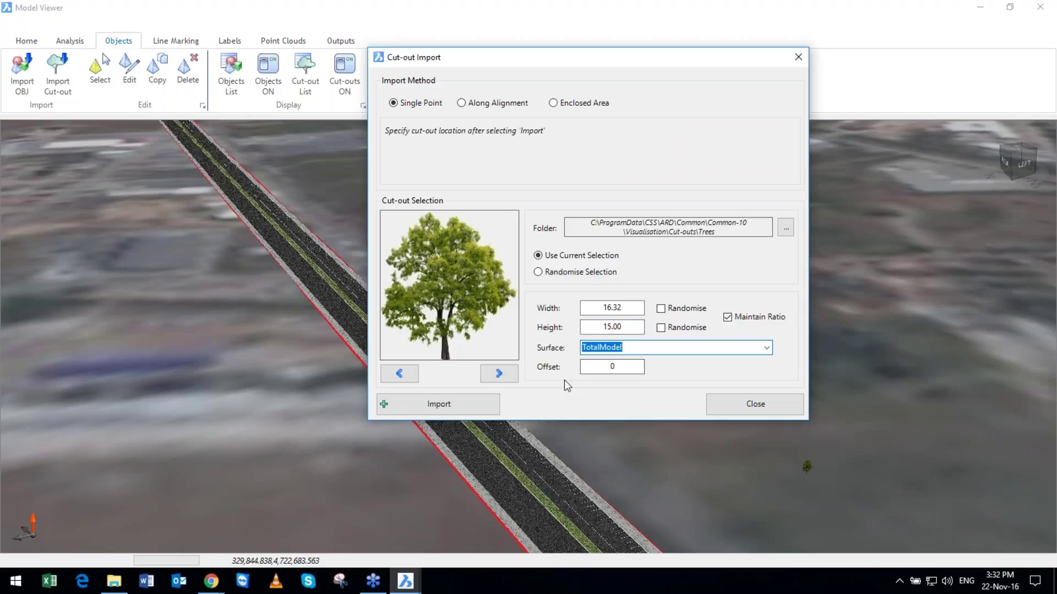
key(Down)
key(Return)
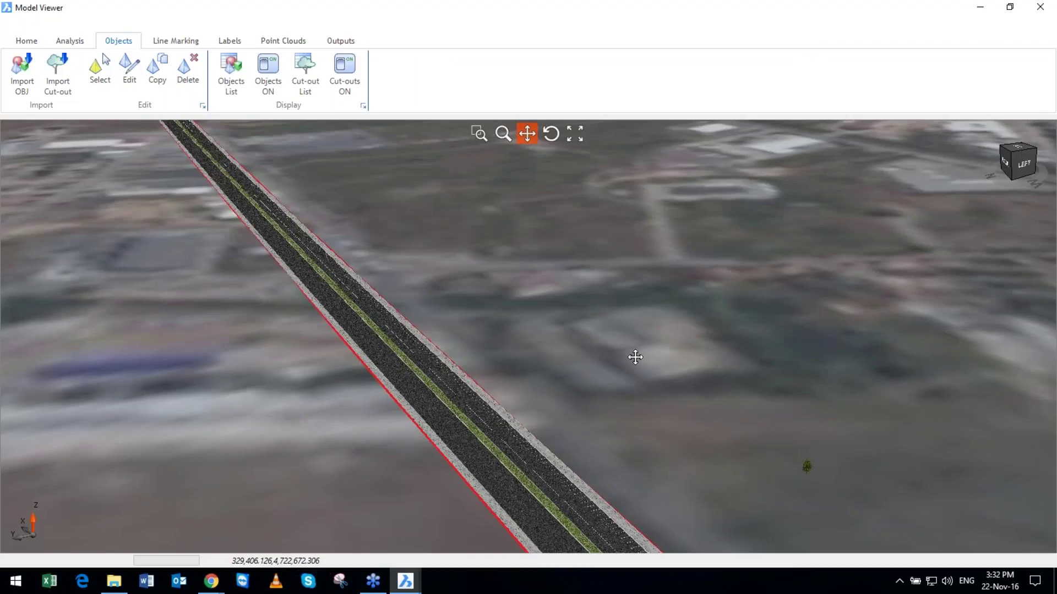
Pan and zoom across the terrain until the new large tree is visible.
drag(635, 357, 757, 437)
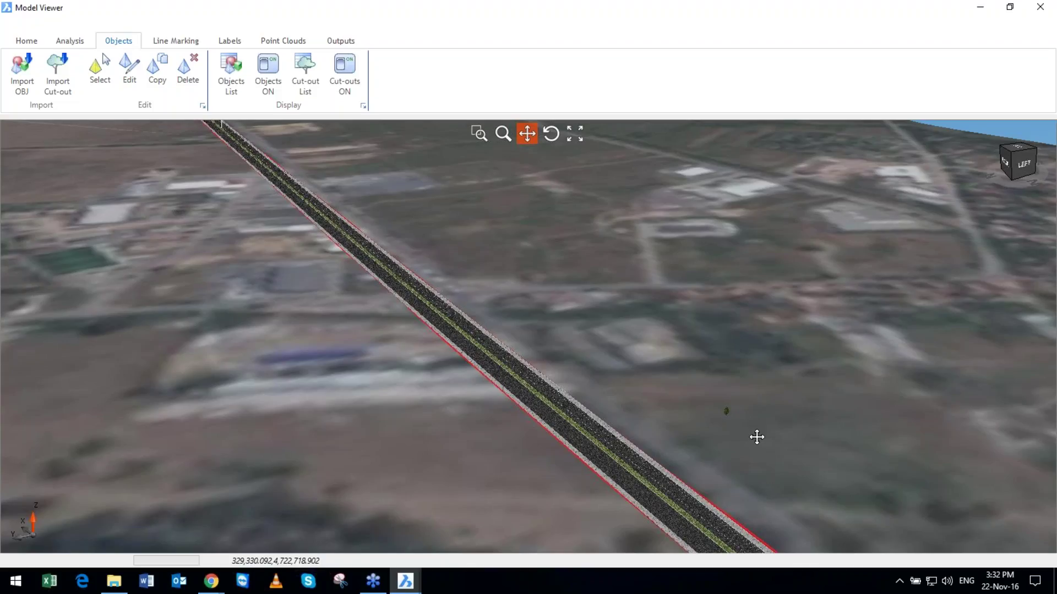
scroll(757, 437, down, 3)
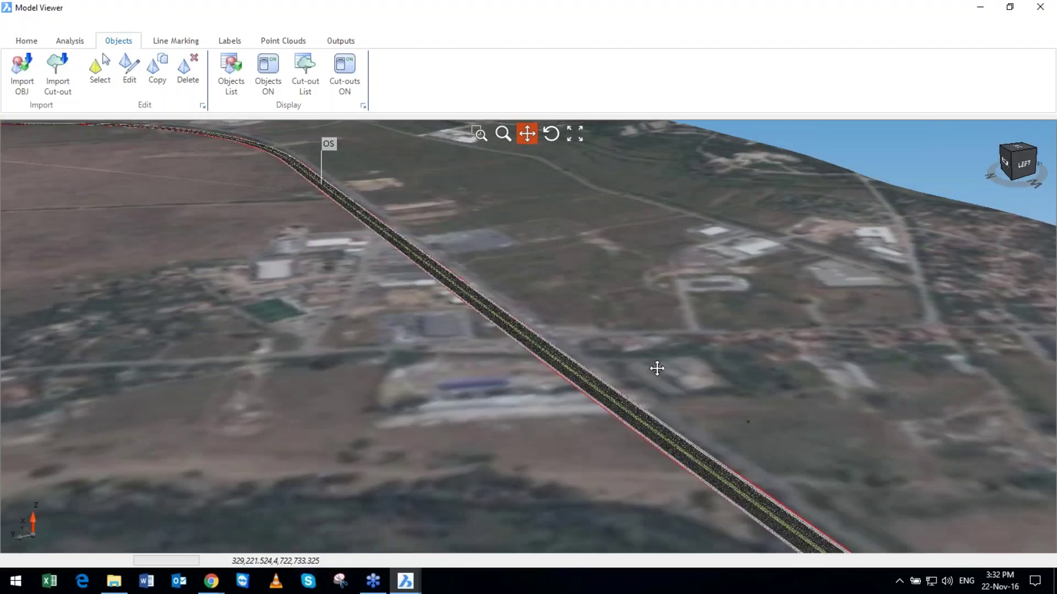
scroll(657, 368, up, 5)
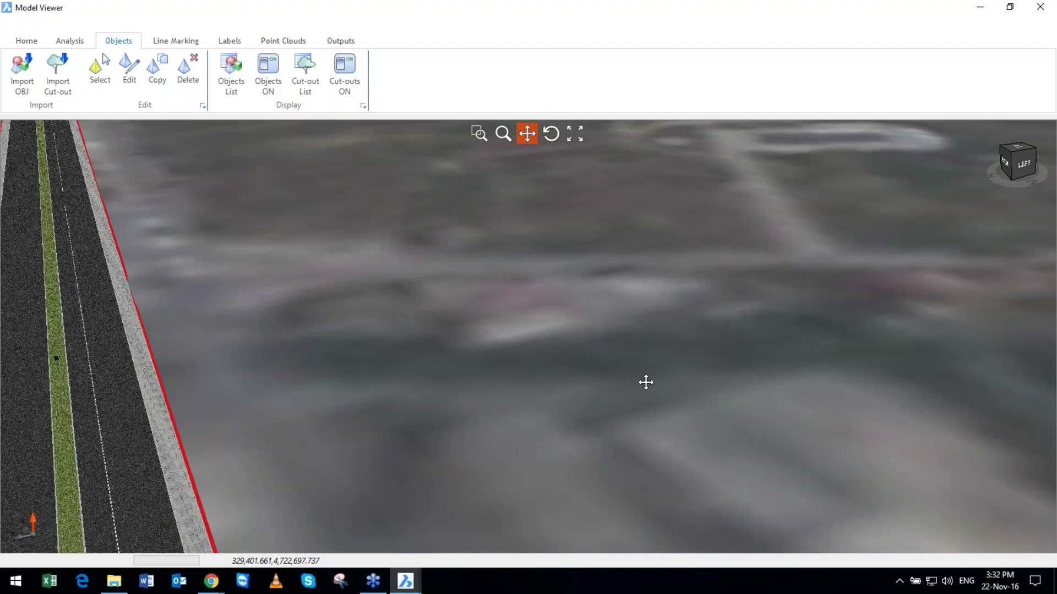
scroll(645, 382, down, 3)
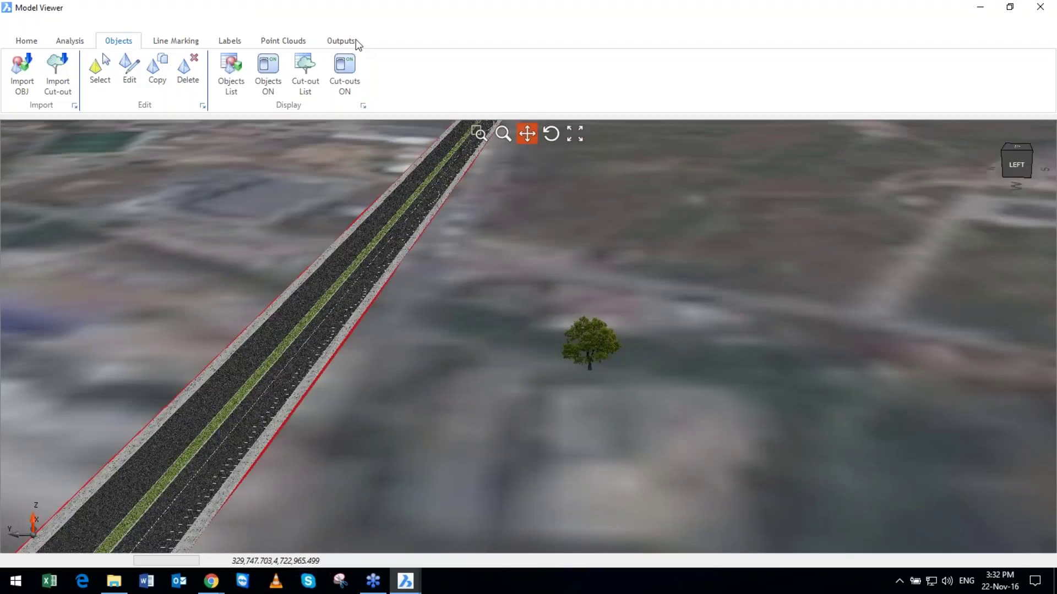
Assign block ALIGN_SINGLECIRCLE to 60 R4-1.obj in CAD Output's 3D Objects, then exit.
click(343, 41)
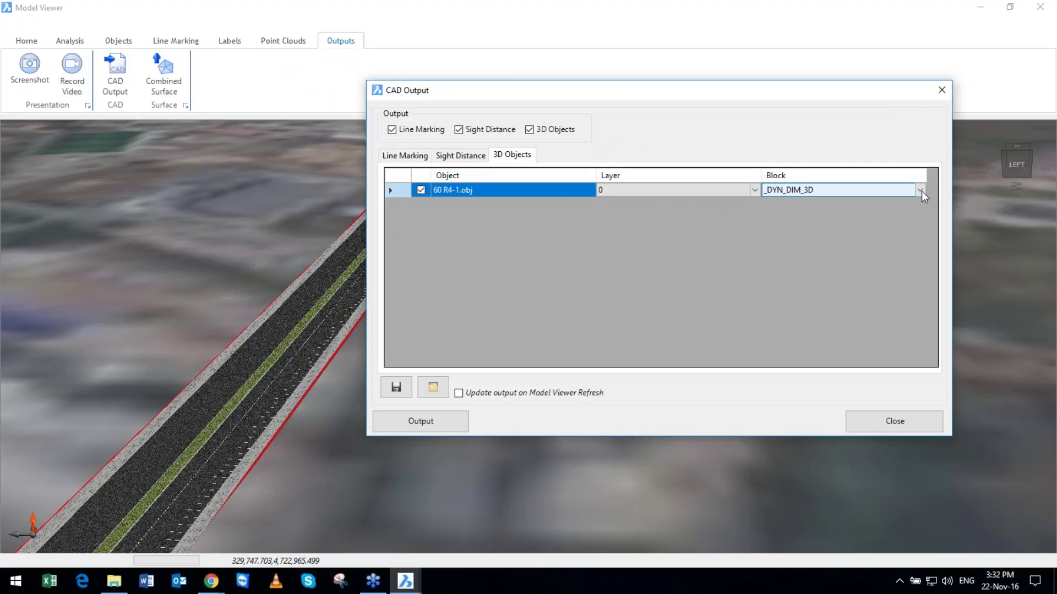
click(920, 190)
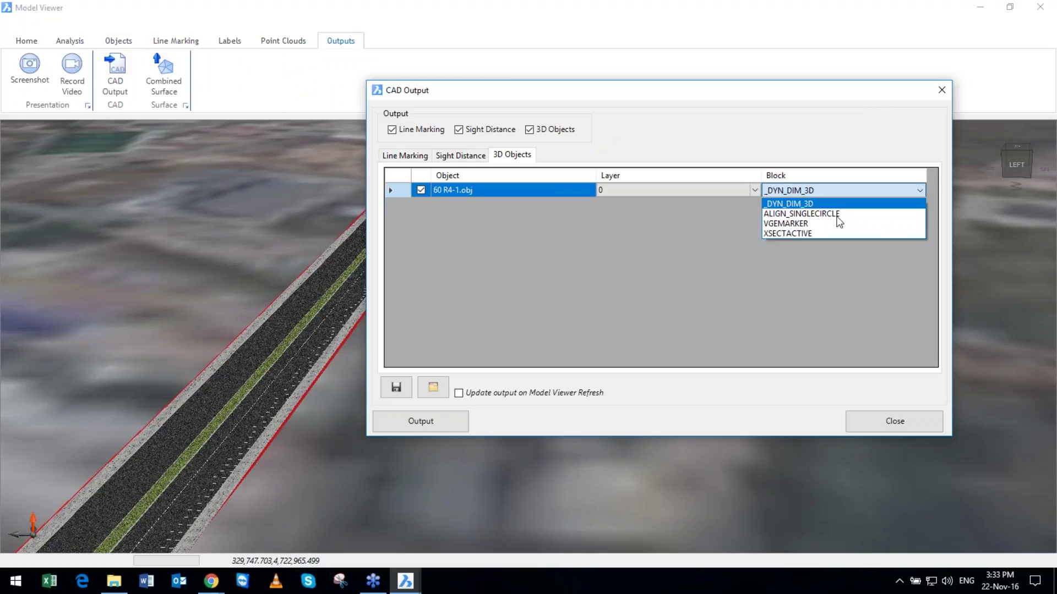
click(707, 236)
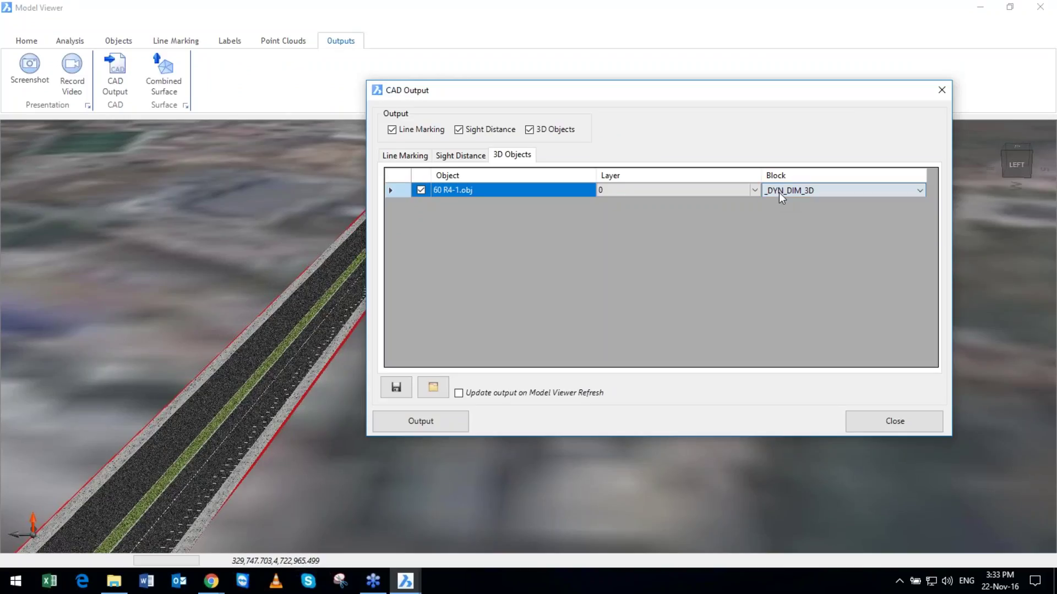
click(779, 194)
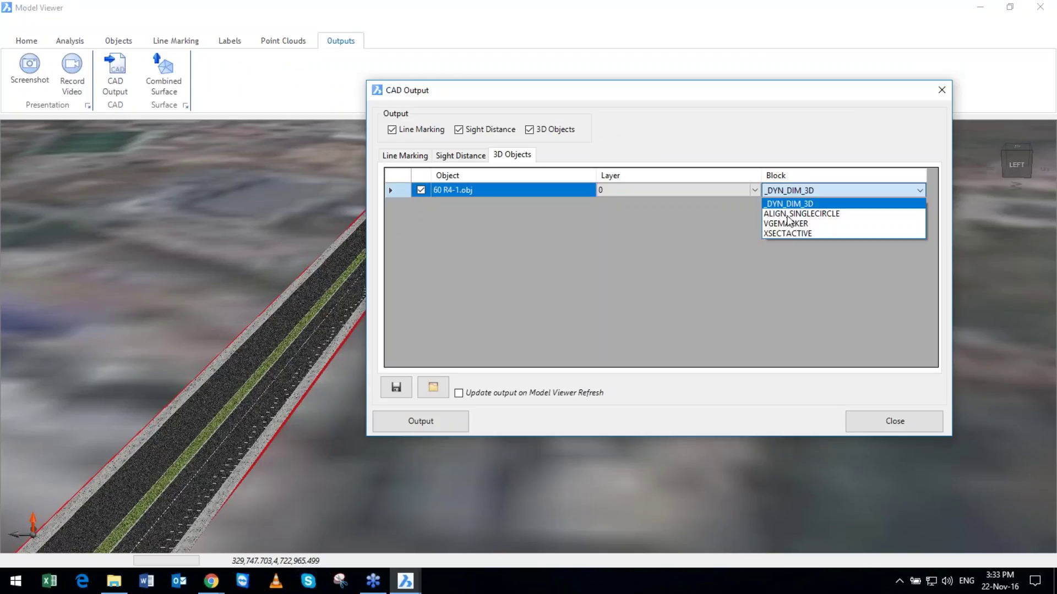
click(837, 213)
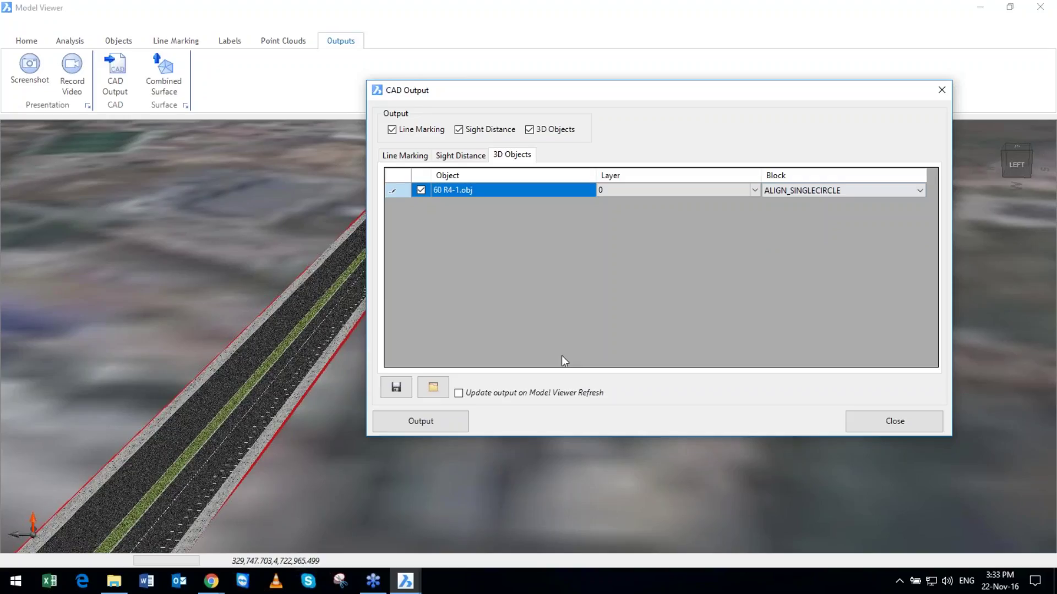
key(Escape)
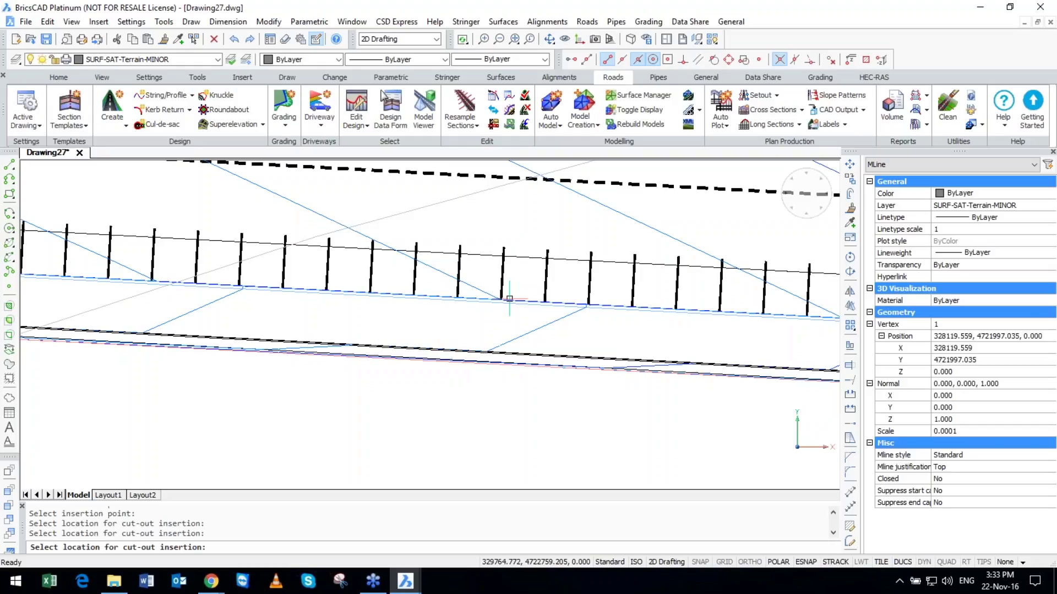
click(509, 299)
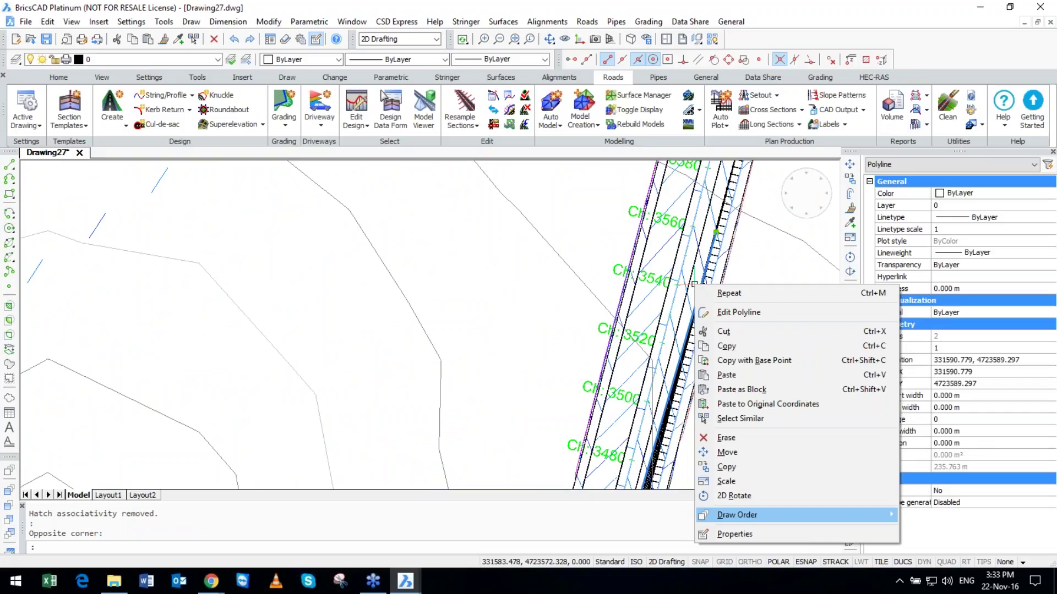
click(725, 437)
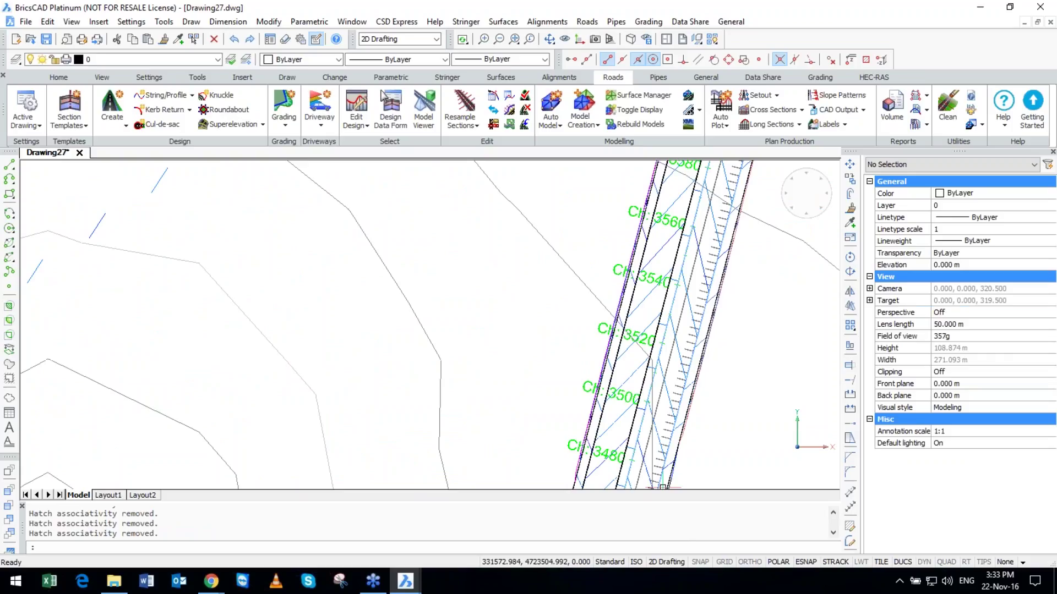
scroll(706, 328, up, 5)
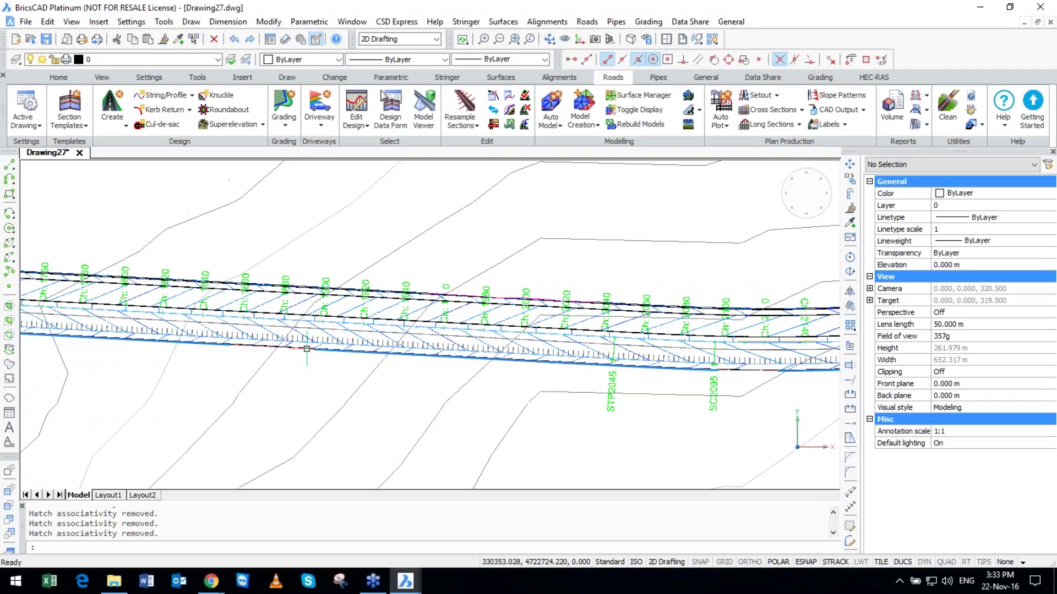
scroll(563, 306, up, 1)
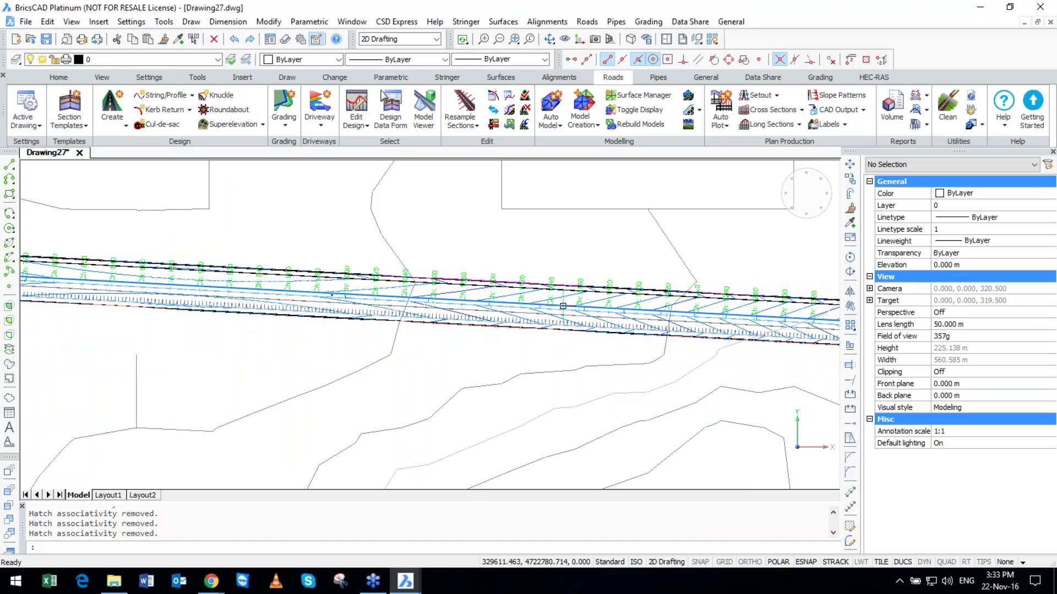
scroll(563, 306, down, 10)
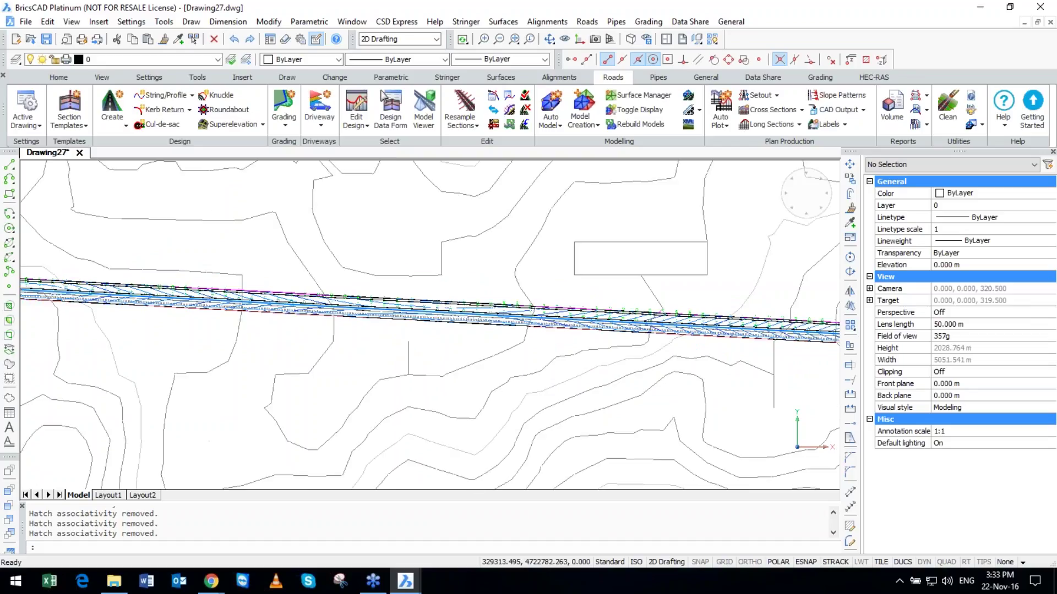
scroll(246, 301, up, 15)
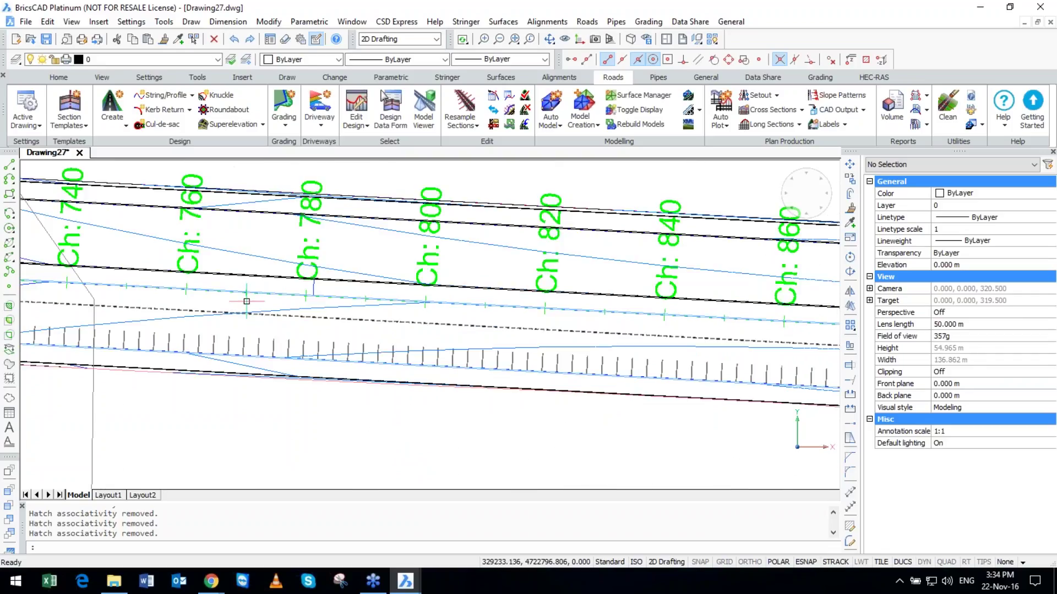
scroll(247, 301, down, 4)
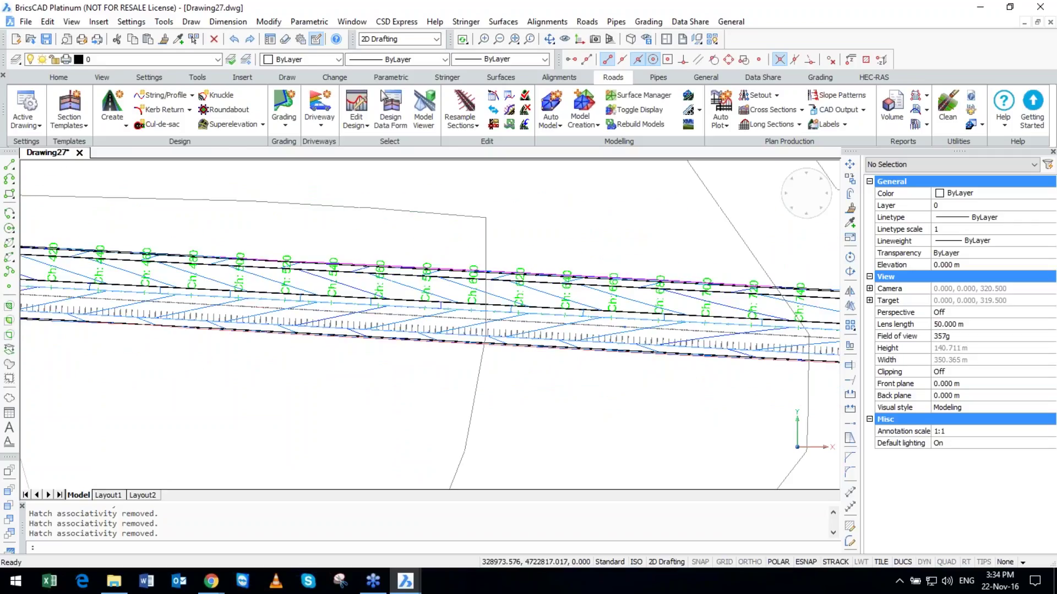
scroll(418, 326, up, 4)
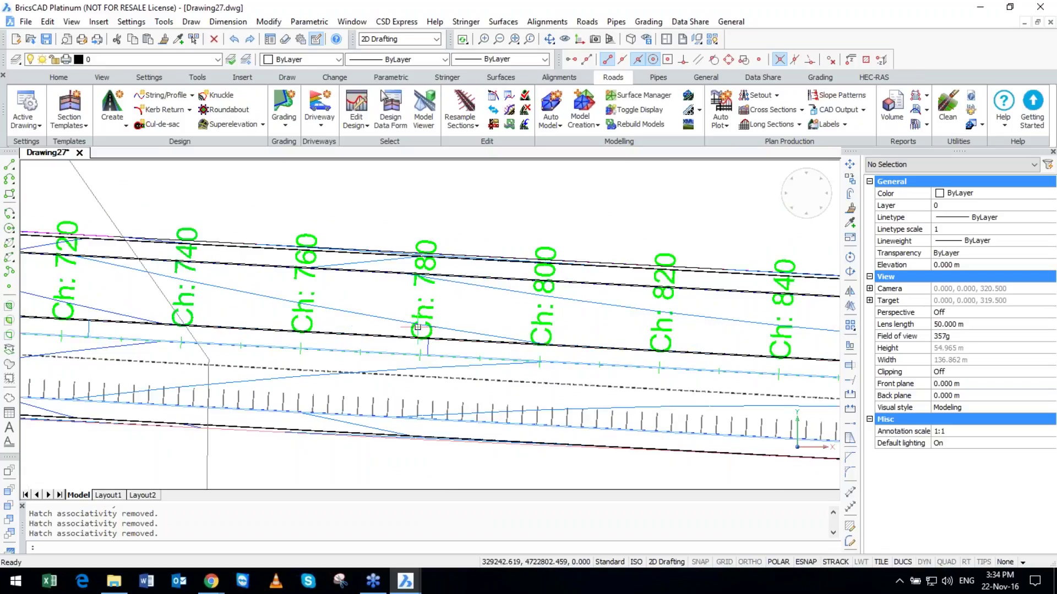
scroll(418, 327, up, 8)
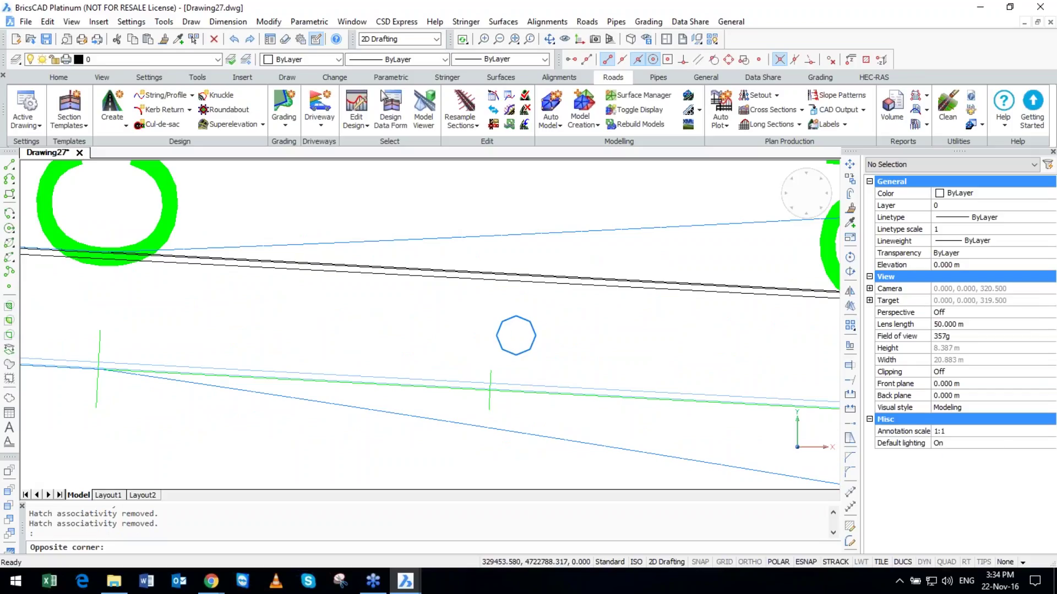
click(527, 323)
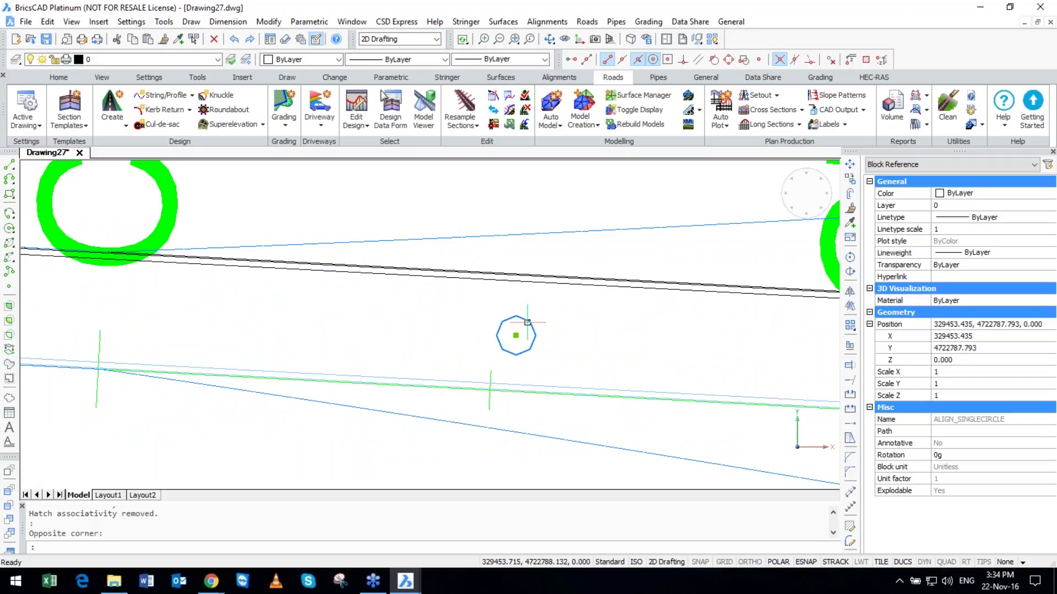
key(Escape)
key(Escape)
scroll(531, 319, down, 5)
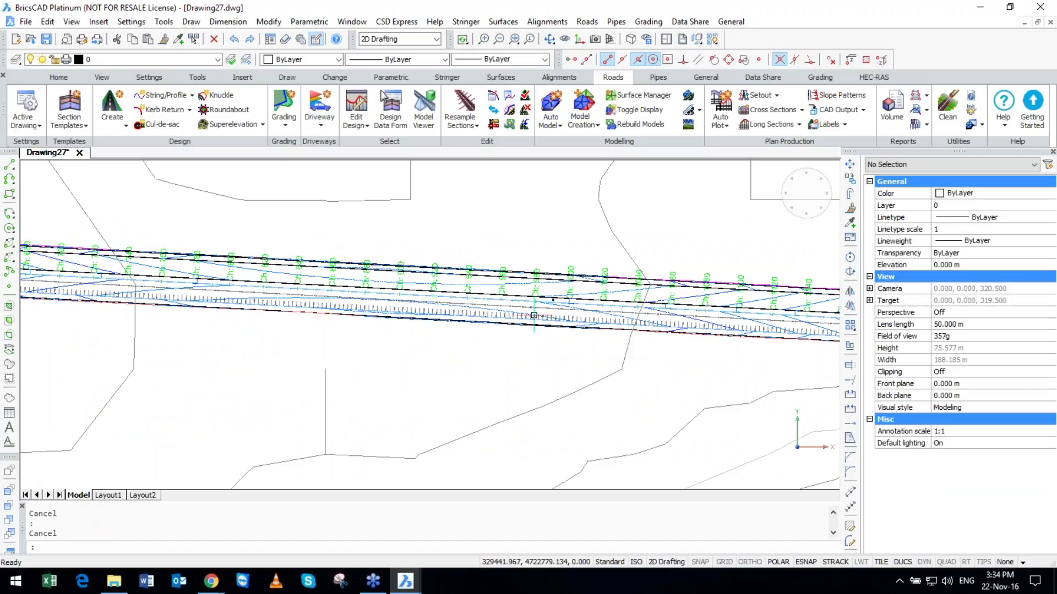
scroll(534, 315, up, 3)
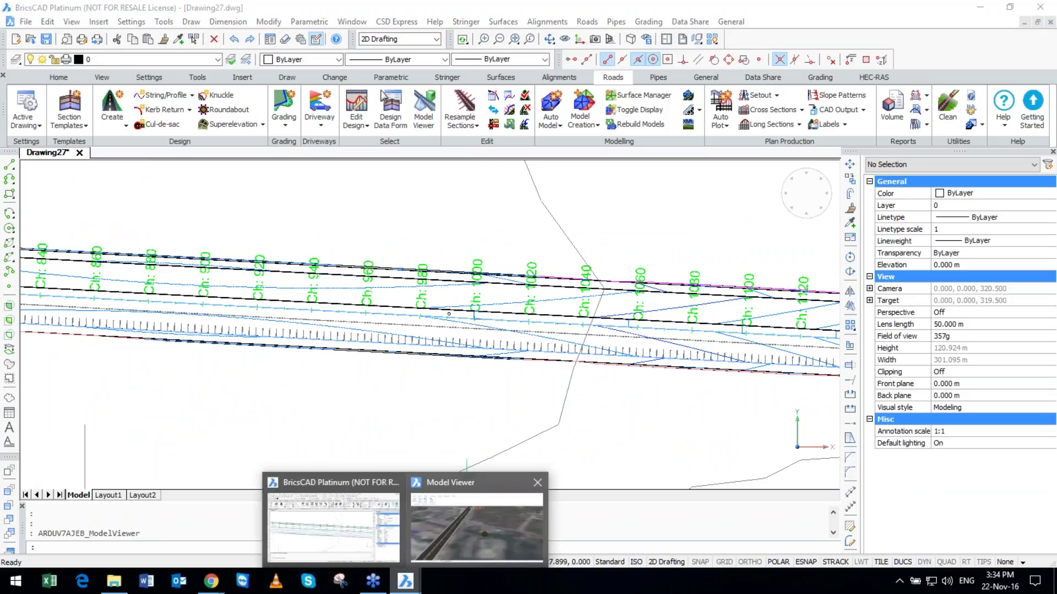
Bring Model Viewer to the front and zoom in on the road's carpark line markings.
click(477, 527)
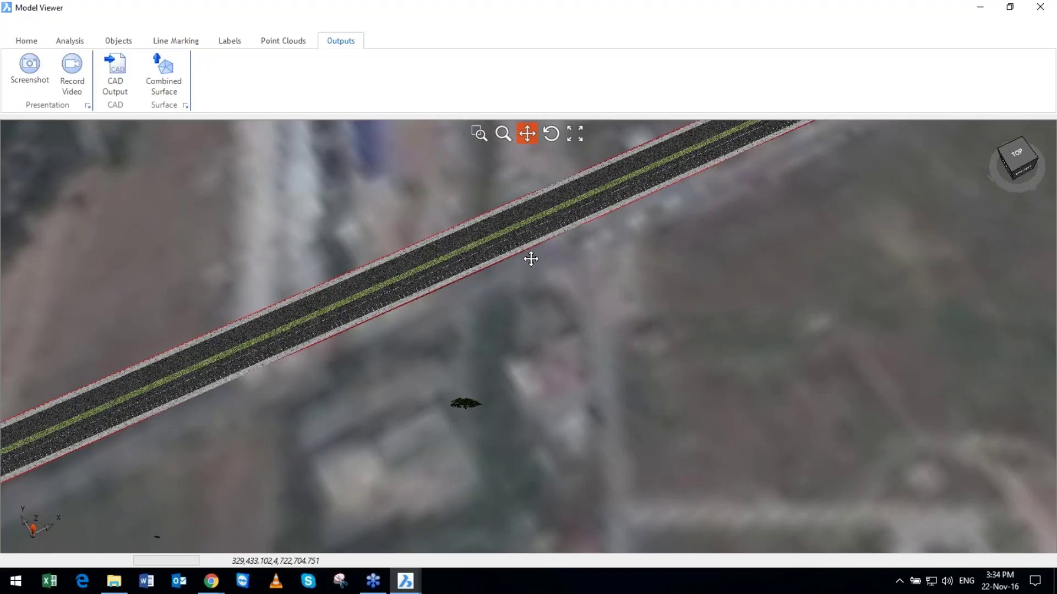
scroll(544, 358, down, 5)
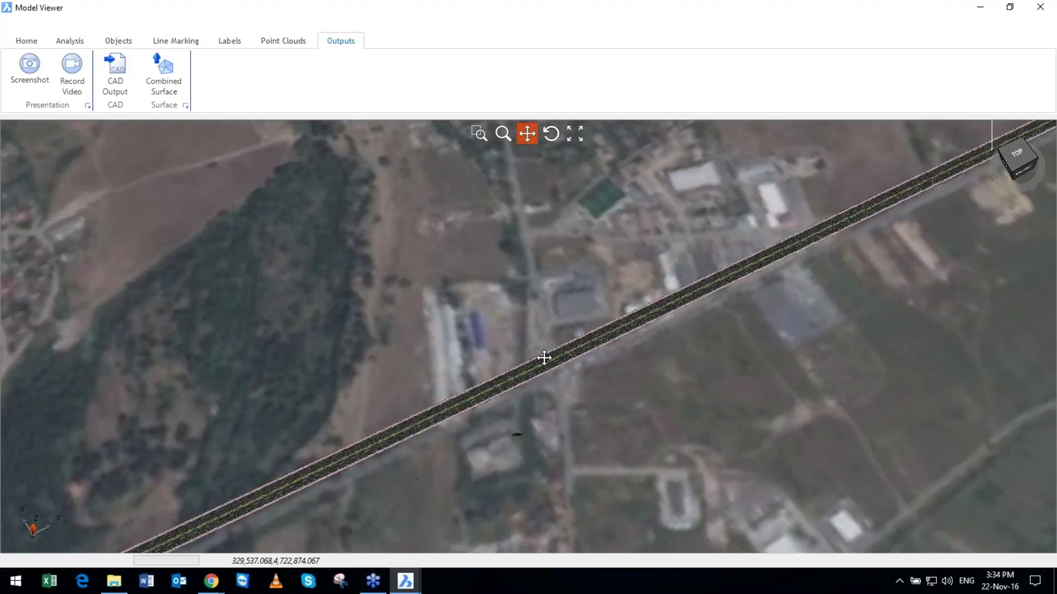
scroll(544, 357, up, 2)
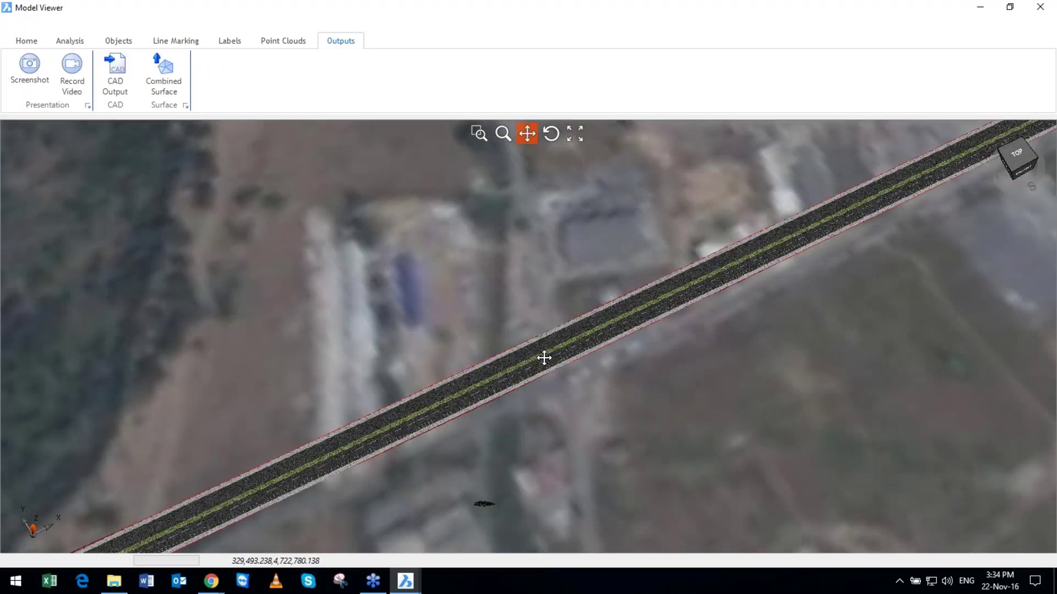
mouse_move(544, 358)
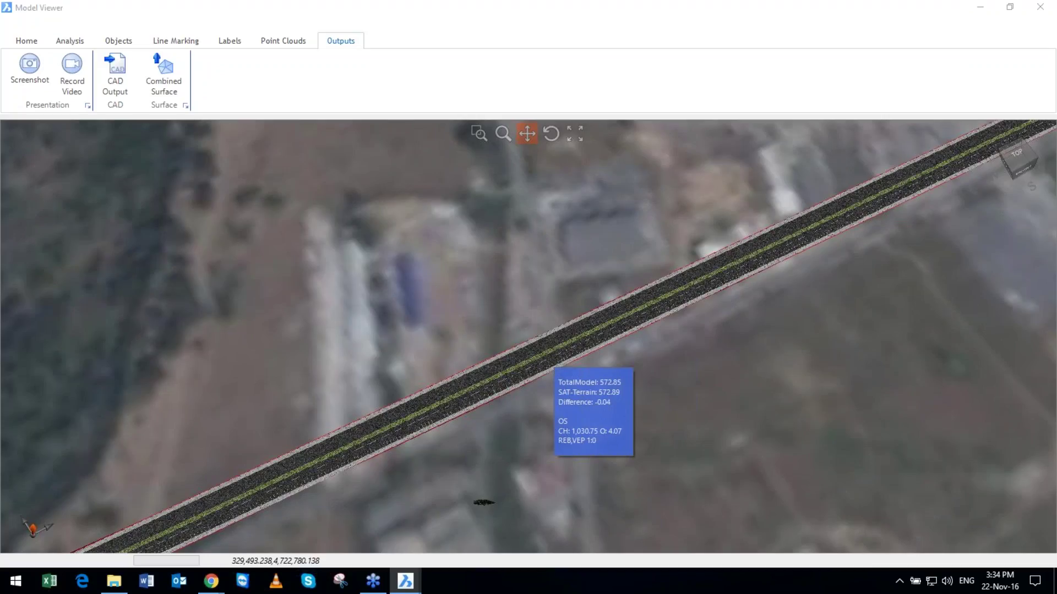
scroll(552, 367, up, 3)
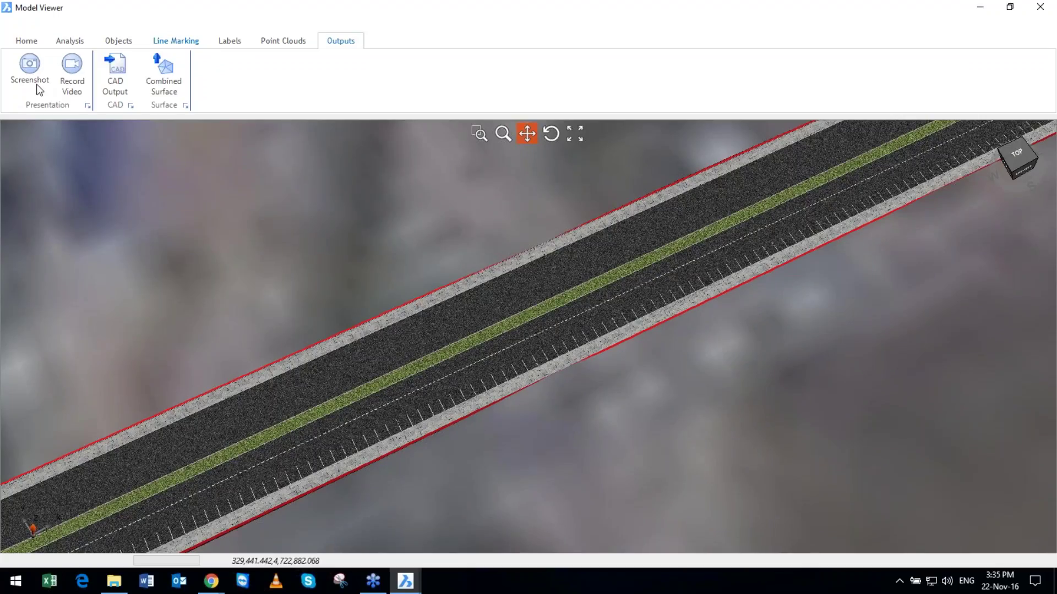
scroll(39, 90, up, 3)
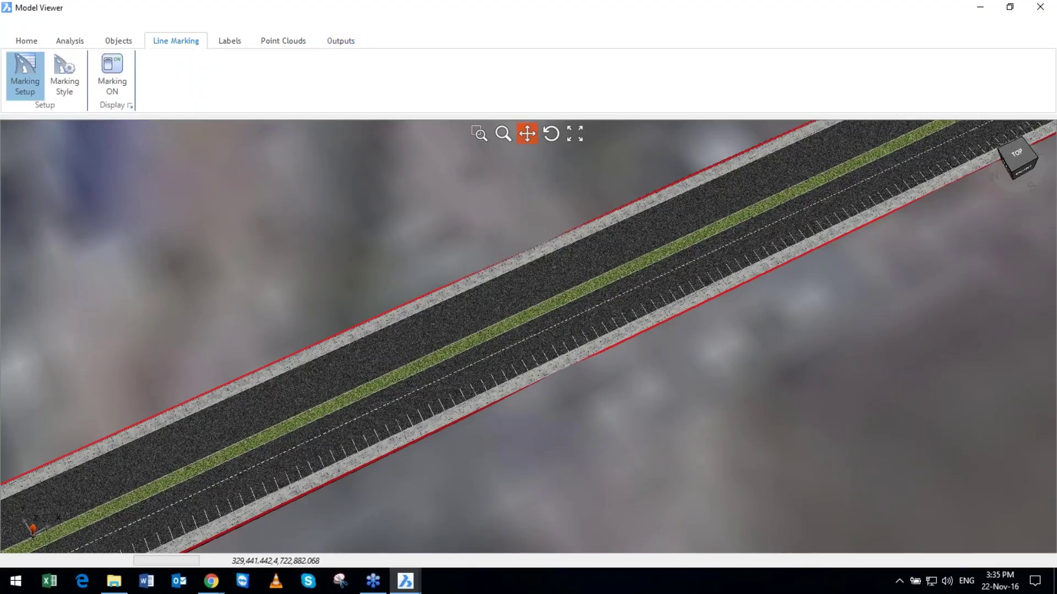
In Marking Setup, end row 3 at chainage 900 and add a region from 1200 at offset 9.
click(24, 77)
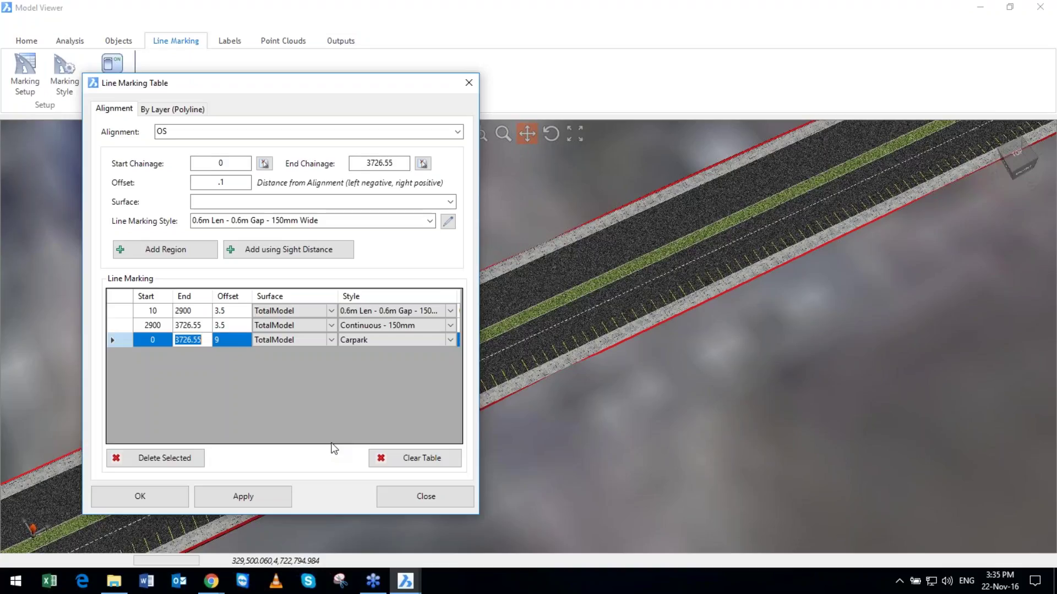
text(900)
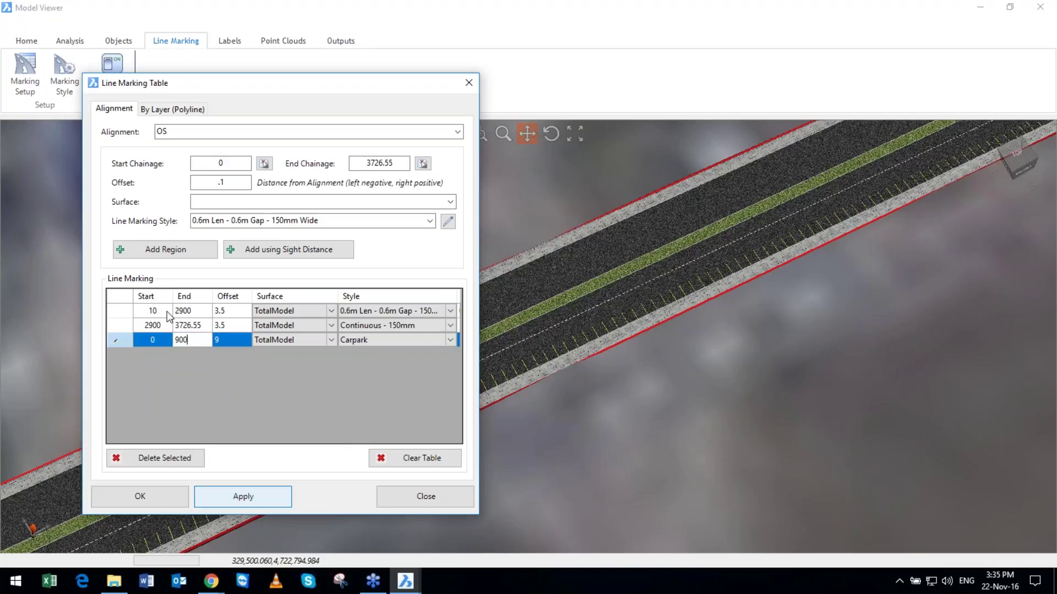
click(165, 250)
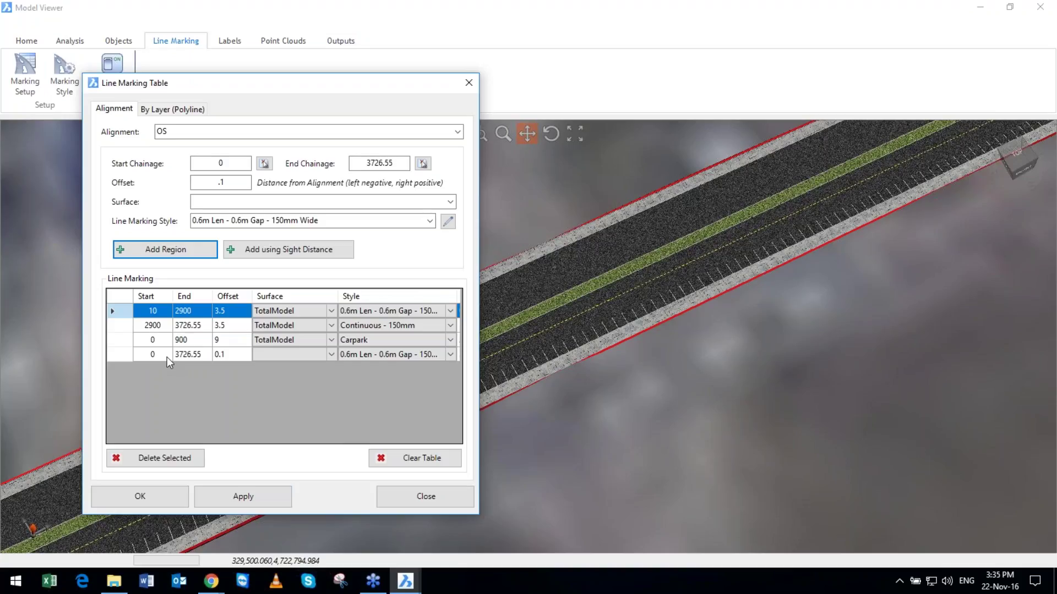
click(167, 357)
text(1)
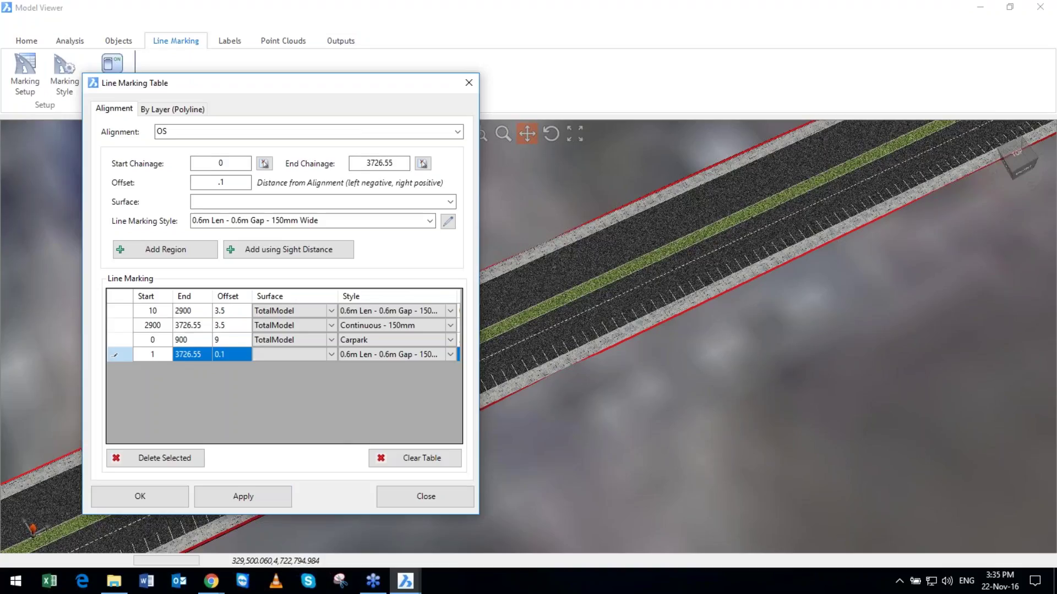
text(200)
click(234, 355)
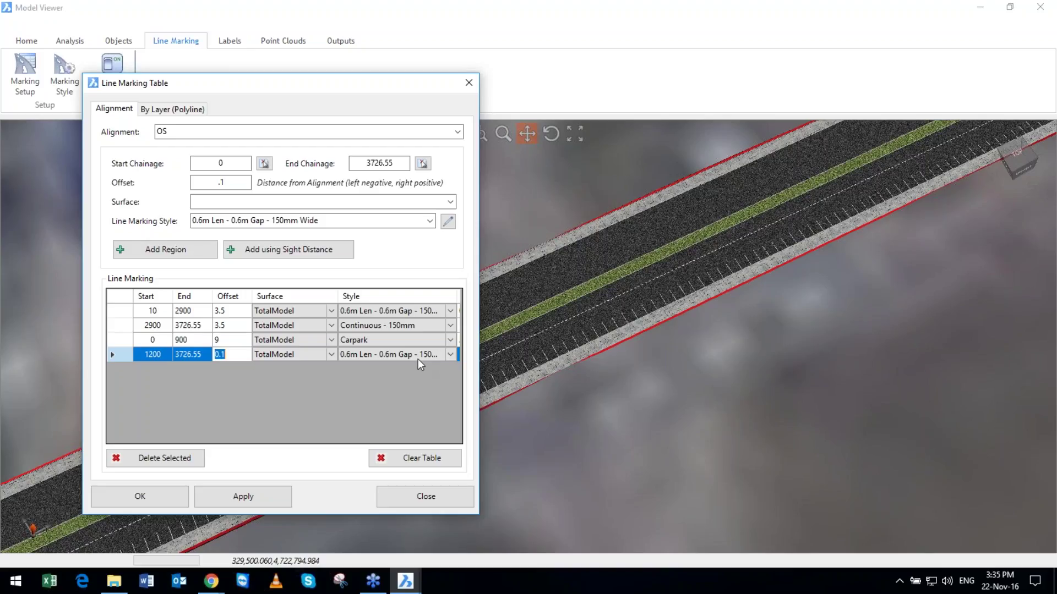
text(9)
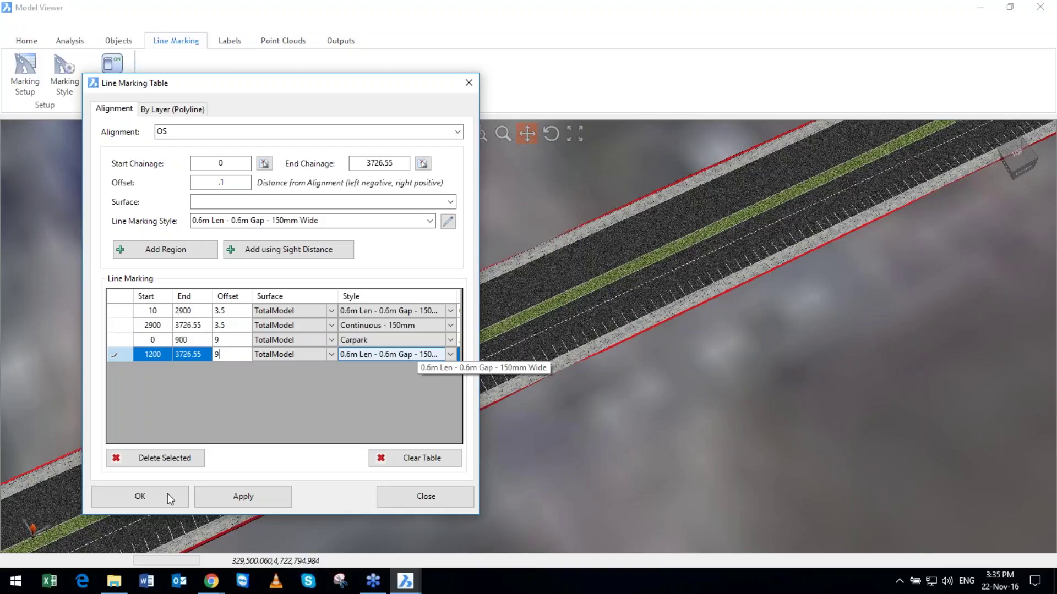
click(167, 493)
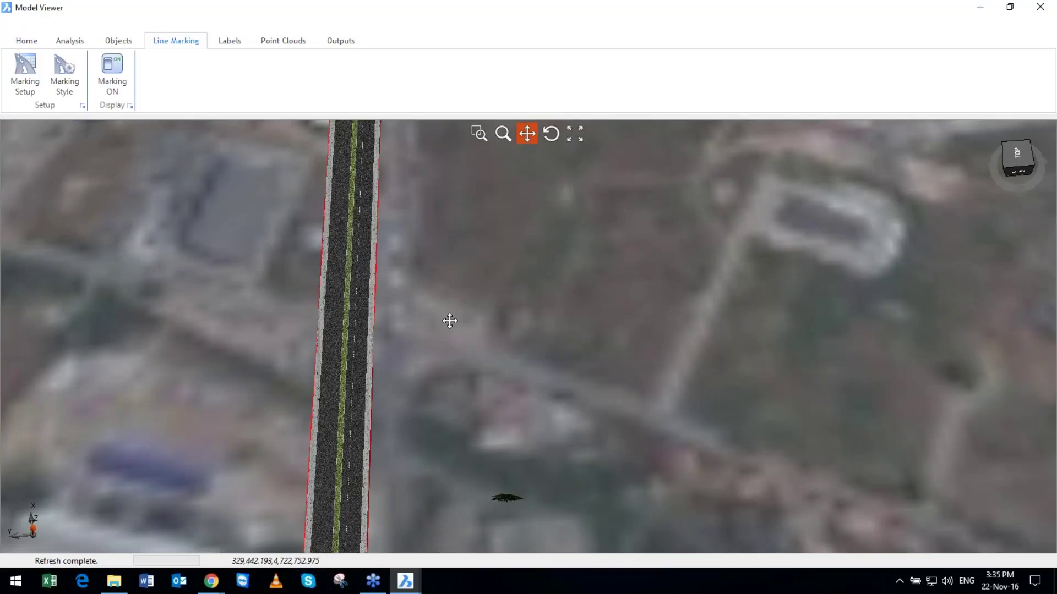
scroll(450, 321, up, 3)
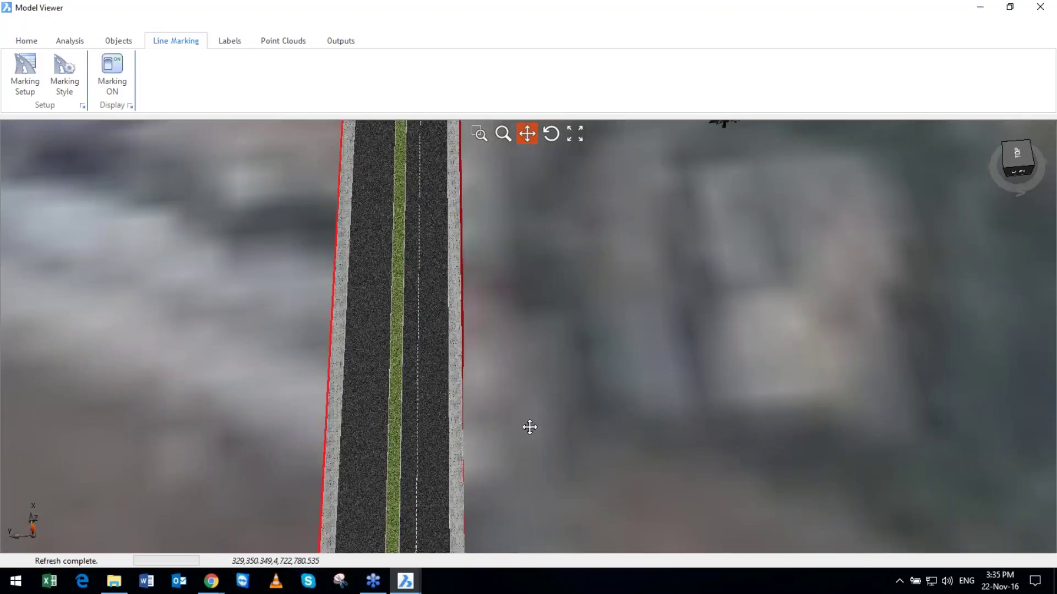
scroll(529, 427, down, 3)
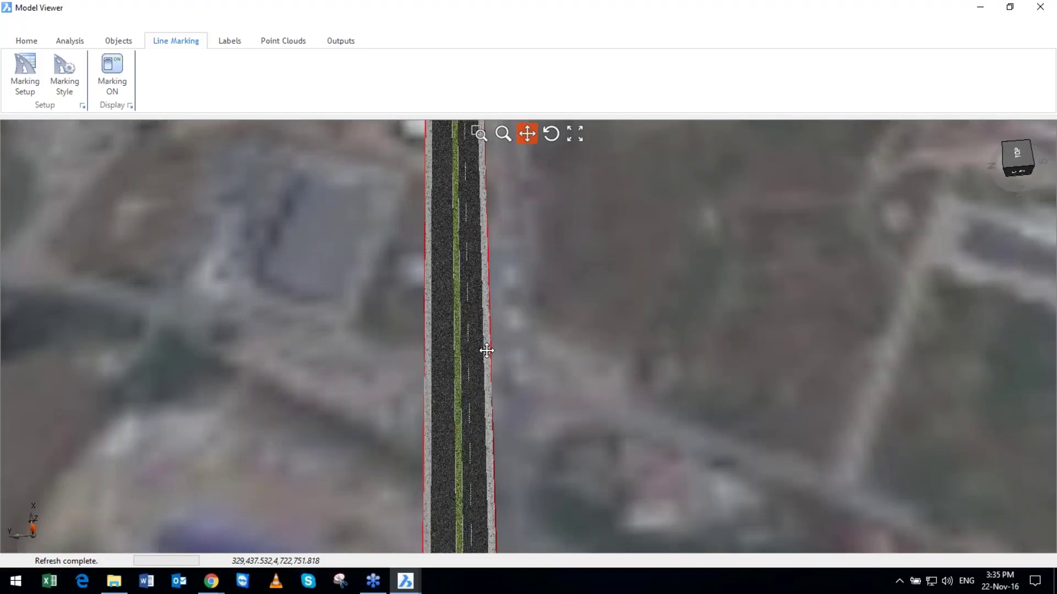
scroll(487, 351, up, 2)
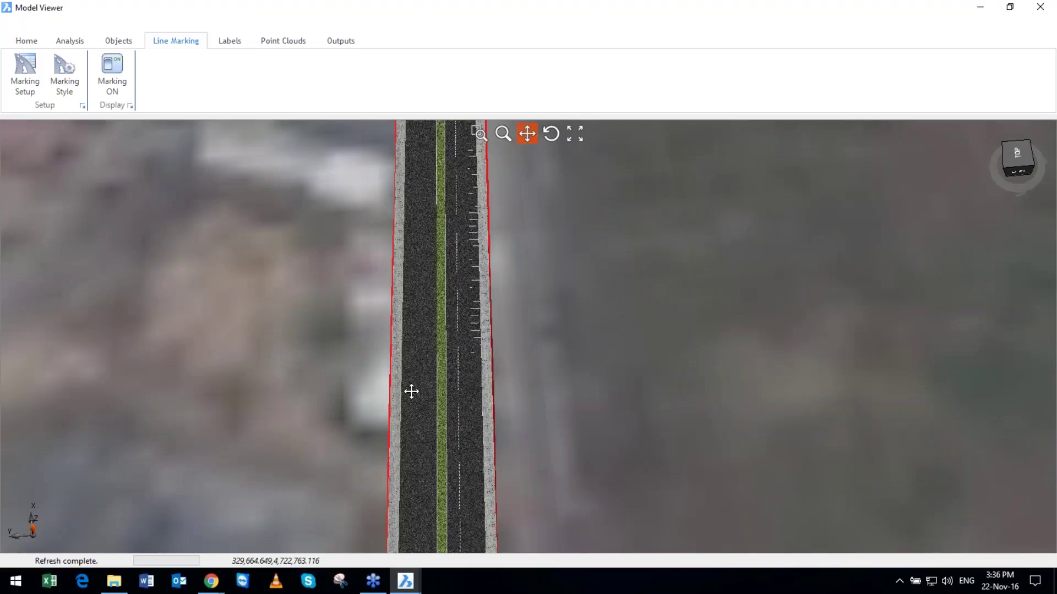
middle_drag(411, 391, 417, 457)
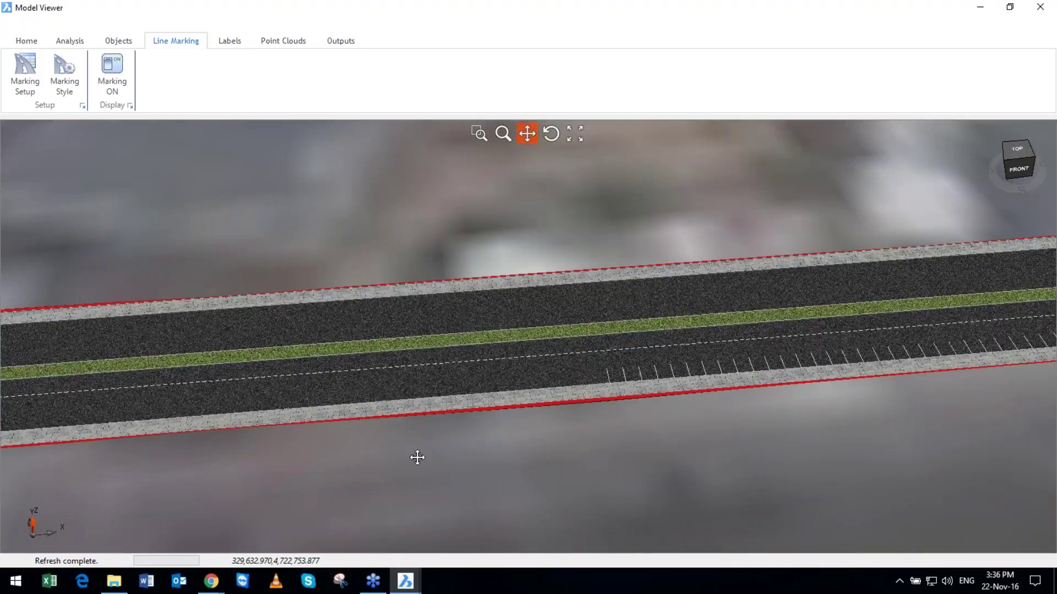
scroll(820, 341, down, 3)
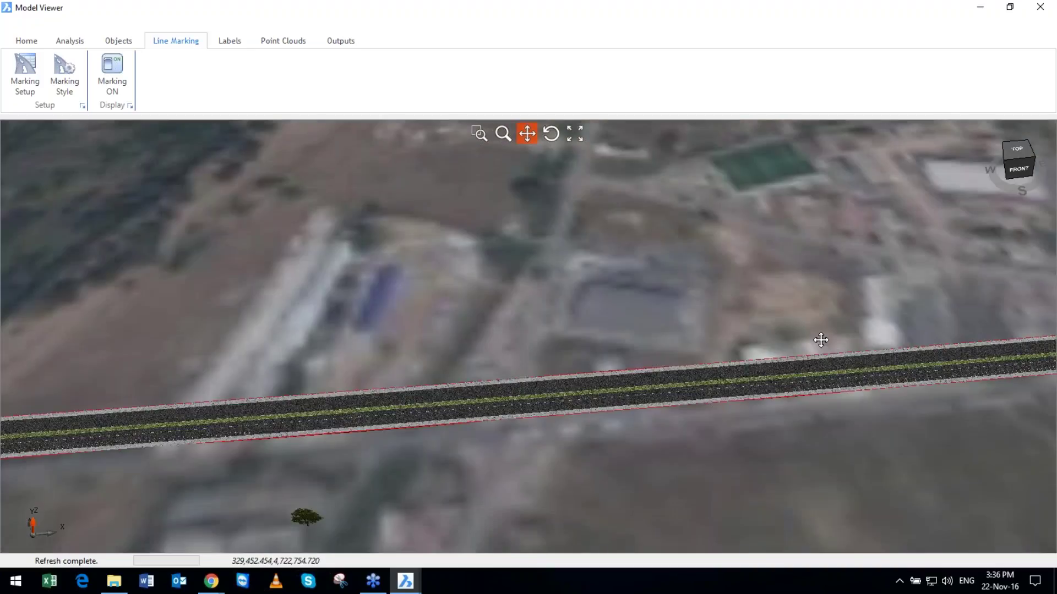
drag(820, 340, 991, 264)
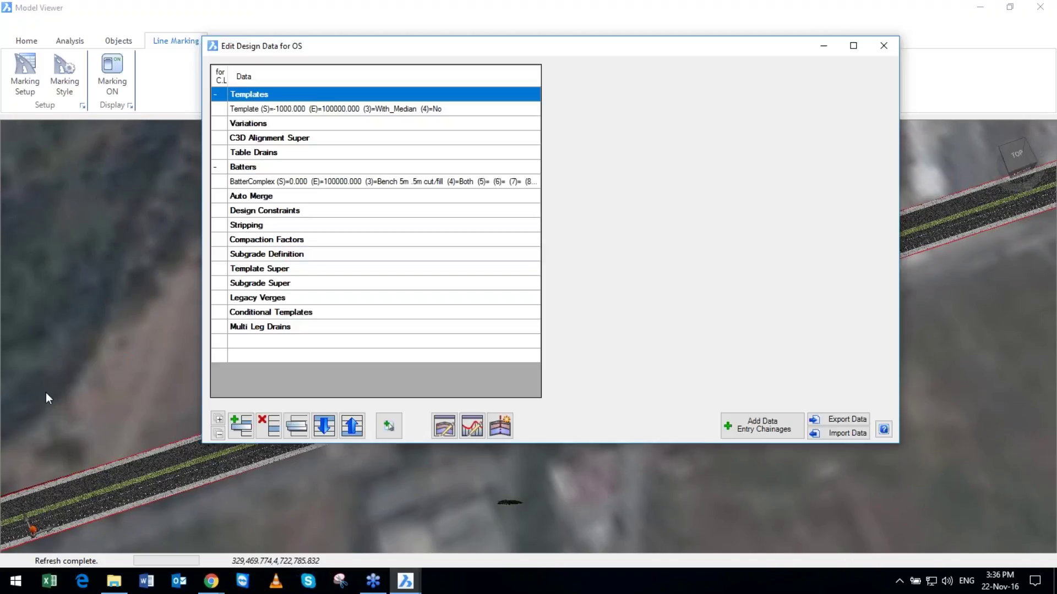
Add an OS VaryLeg variation on REB, chainage 960–1140, width Set 14 to 14, slope Incremental.
key(Down)
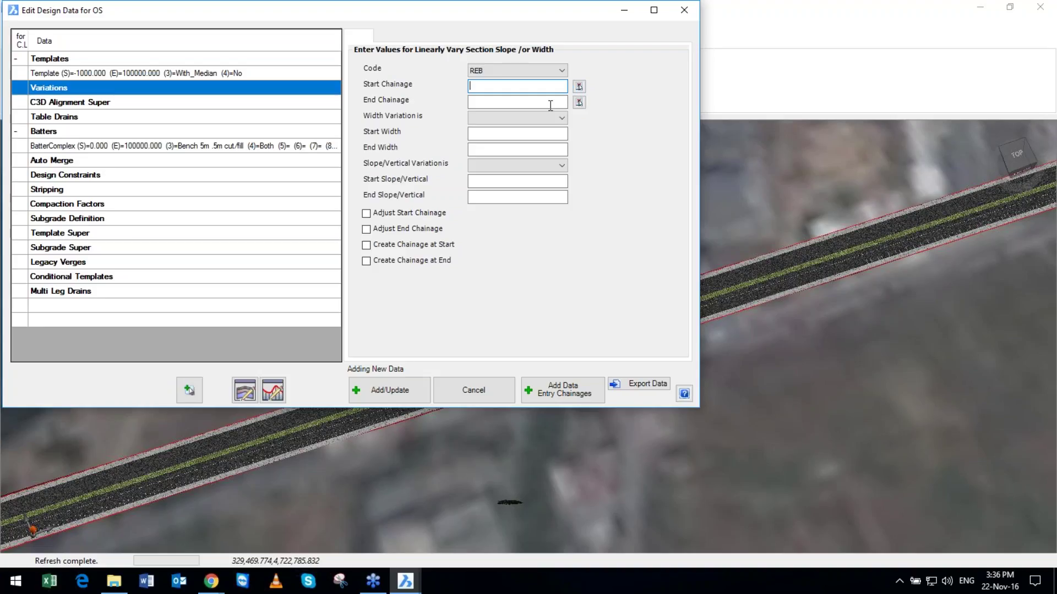
text(960)
key(Tab)
text(1)
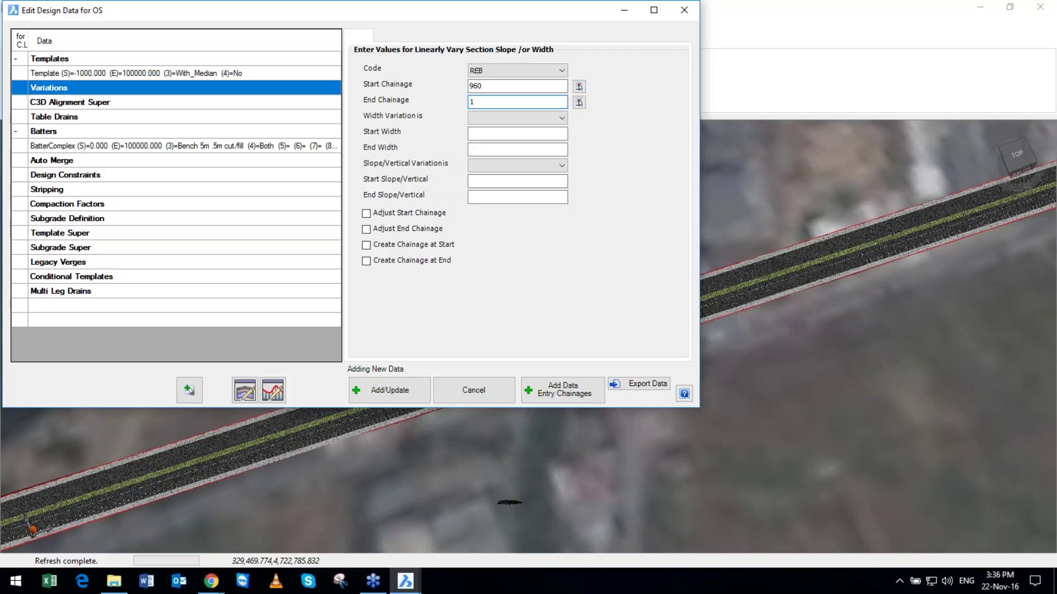
text(140)
click(508, 117)
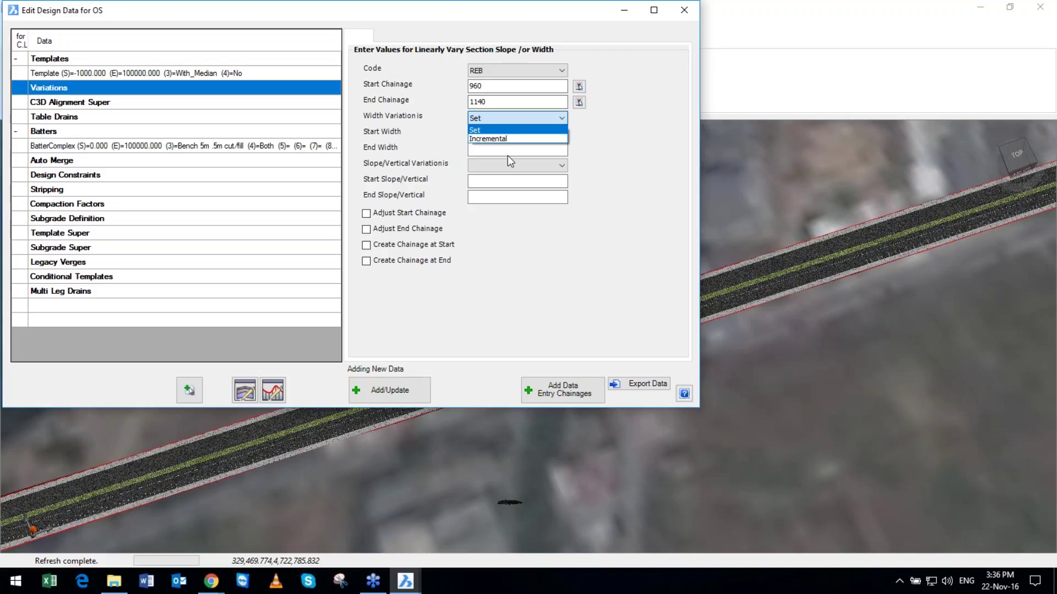
key(Tab)
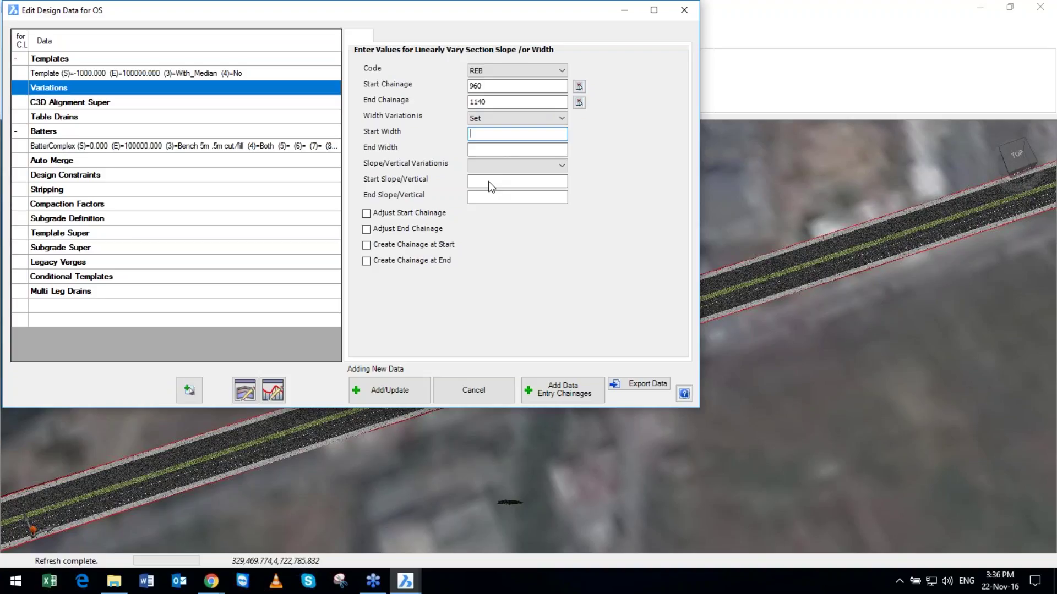
text(14)
key(Tab)
text(14)
key(Tab)
key(alt+Down)
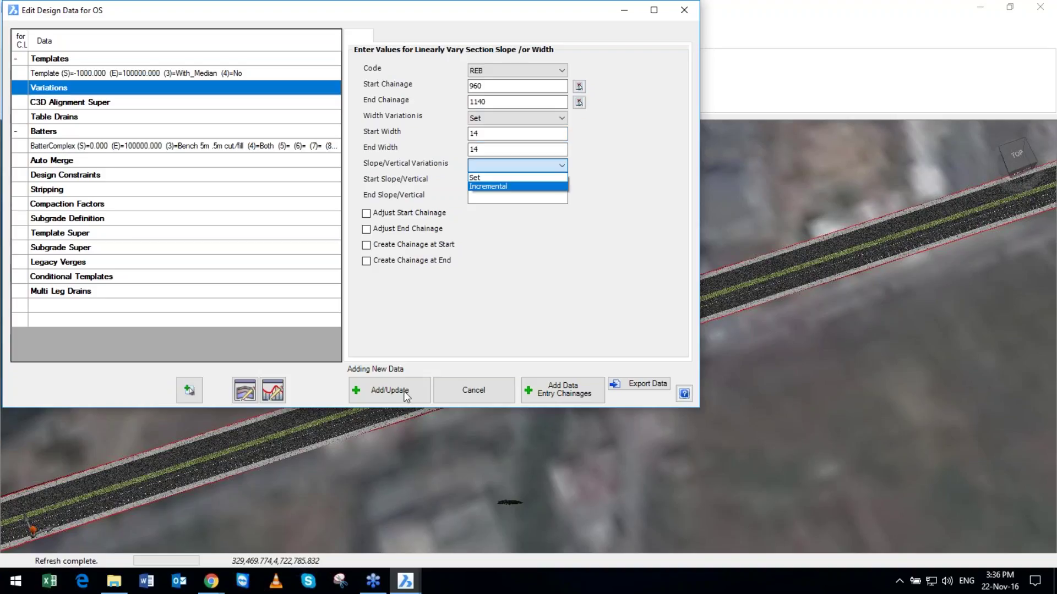
key(Return)
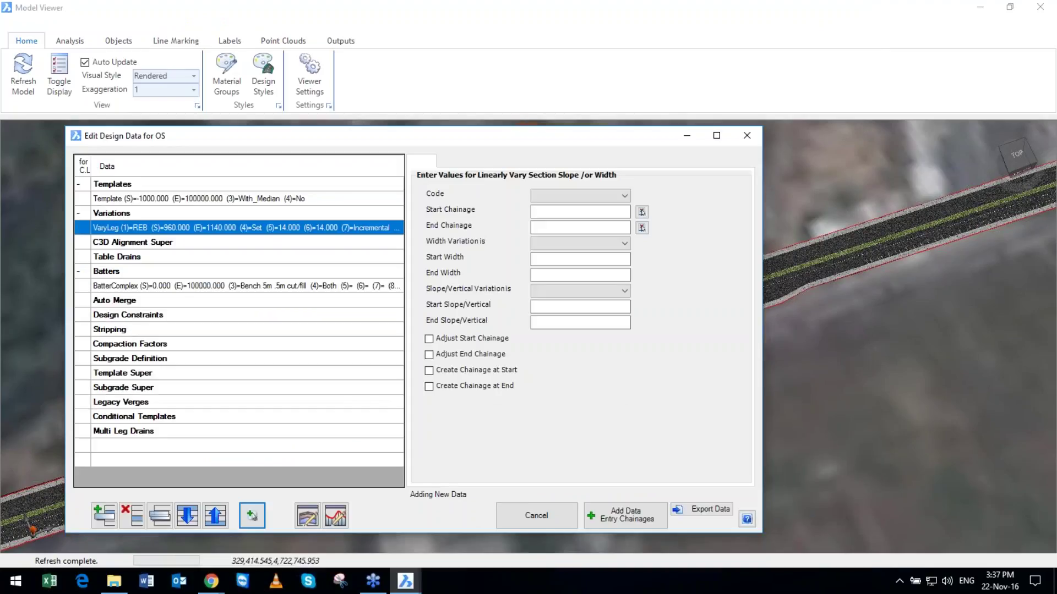
Edit the first REB VaryLeg to span chainages 940–960 with a 10.5 start width.
click(642, 228)
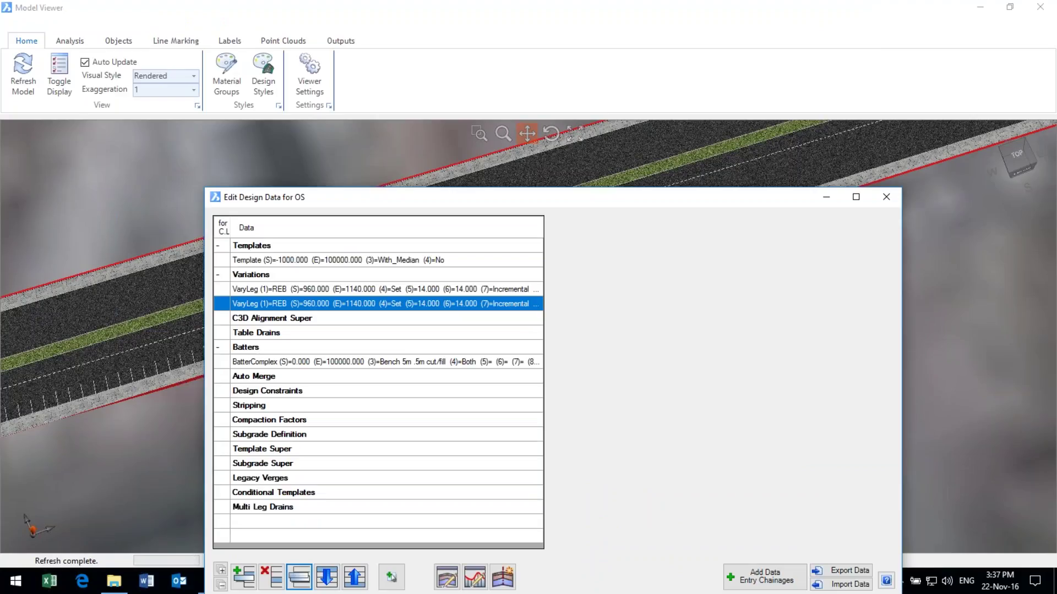
key(Up)
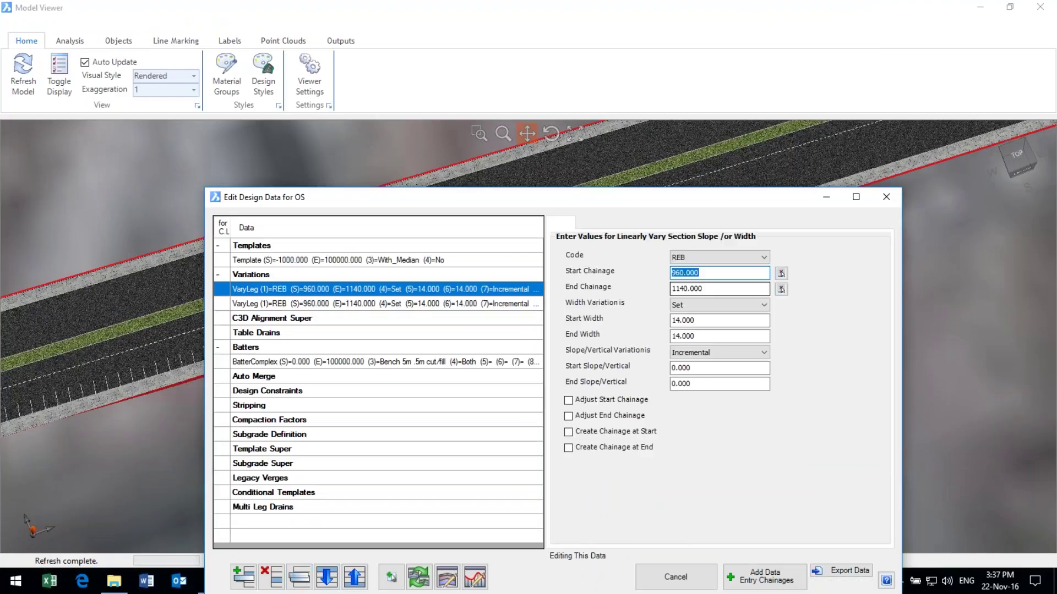
text(940)
key(Tab)
text(960)
key(Tab)
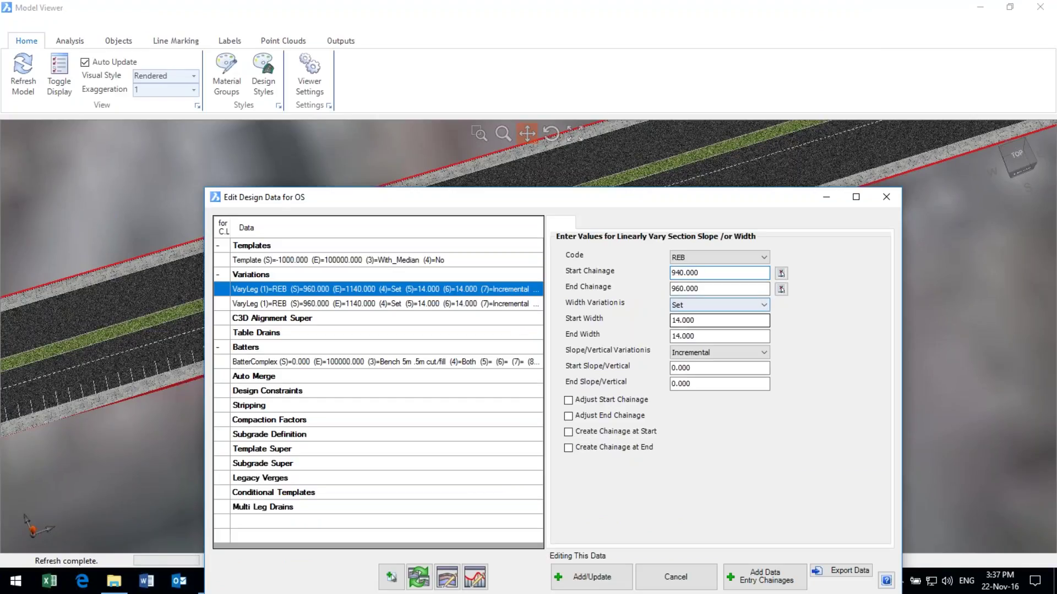
key(Tab)
text(10.5)
key(Tab)
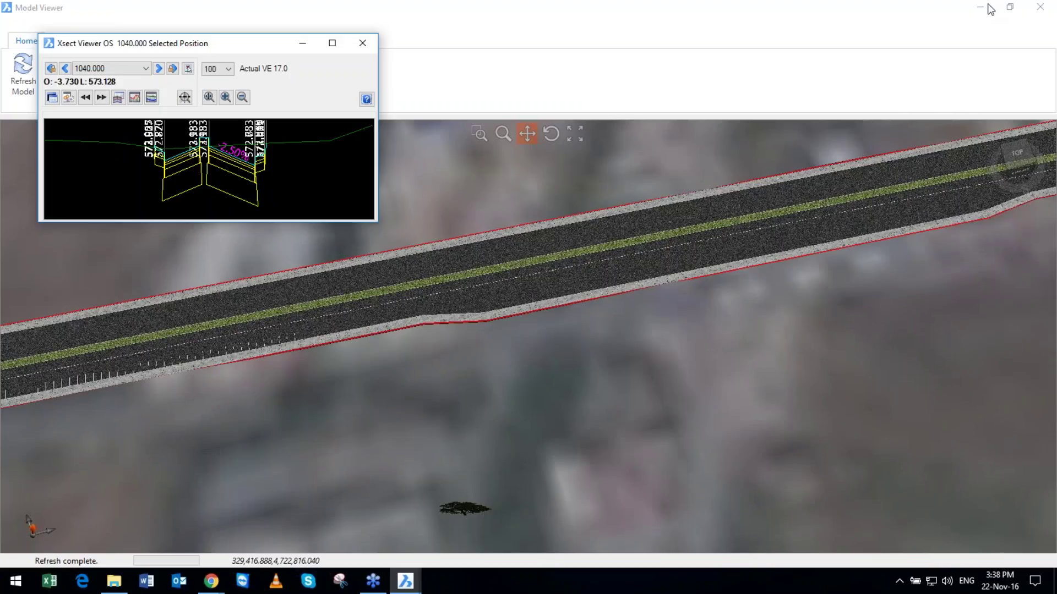
Hide Model Viewer and draw a two-point polyline across the OS road for the side road.
click(990, 9)
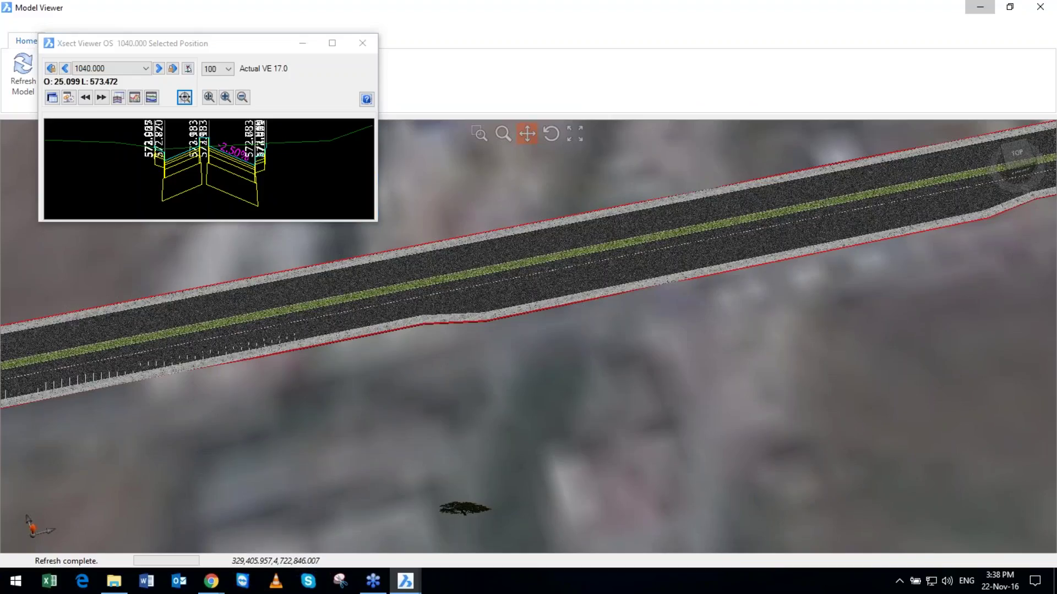
click(979, 6)
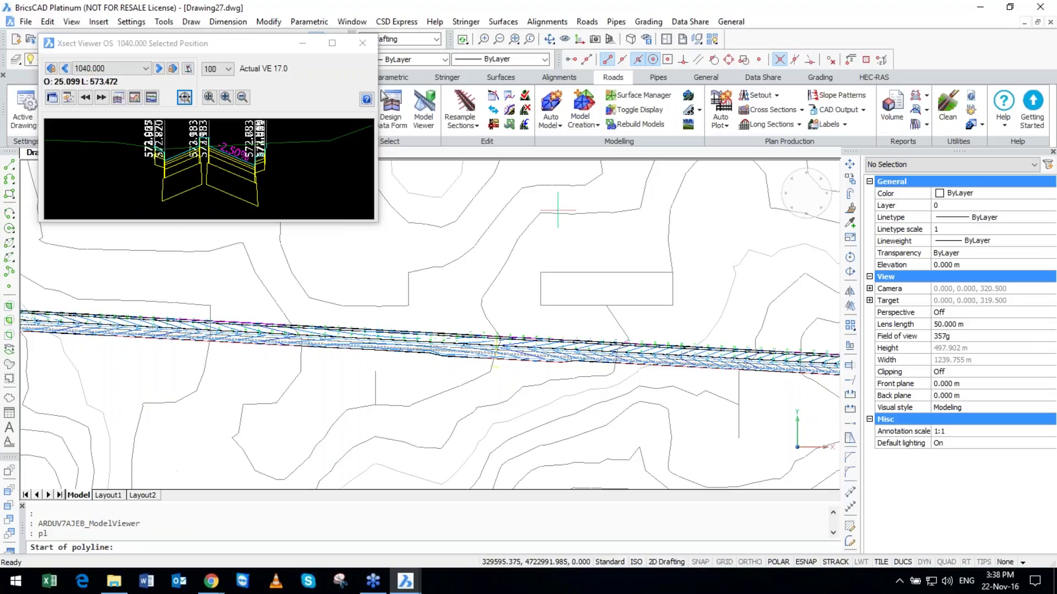
click(558, 208)
click(429, 486)
key(Return)
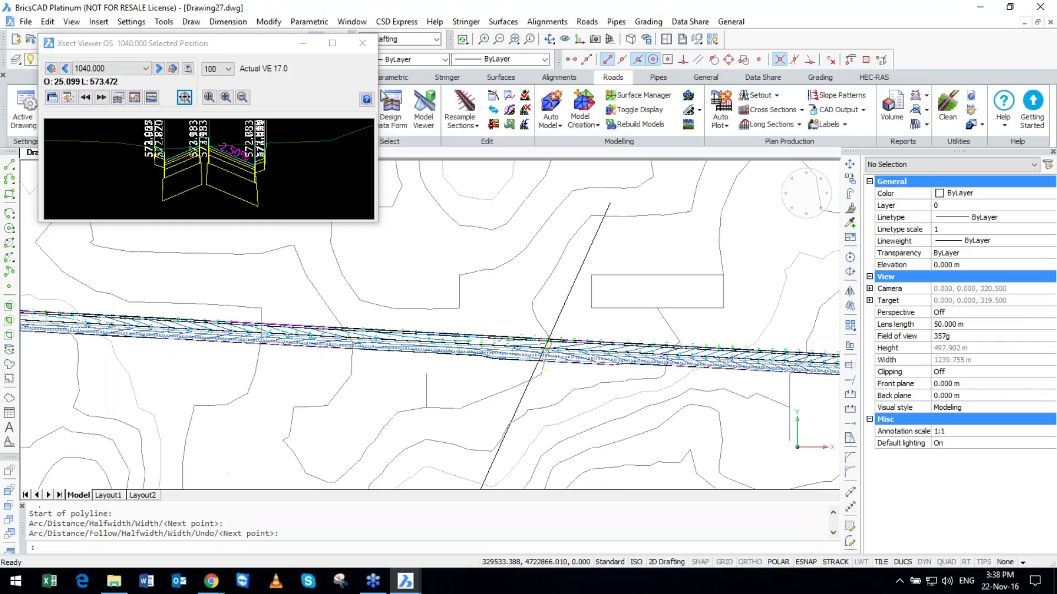
click(588, 61)
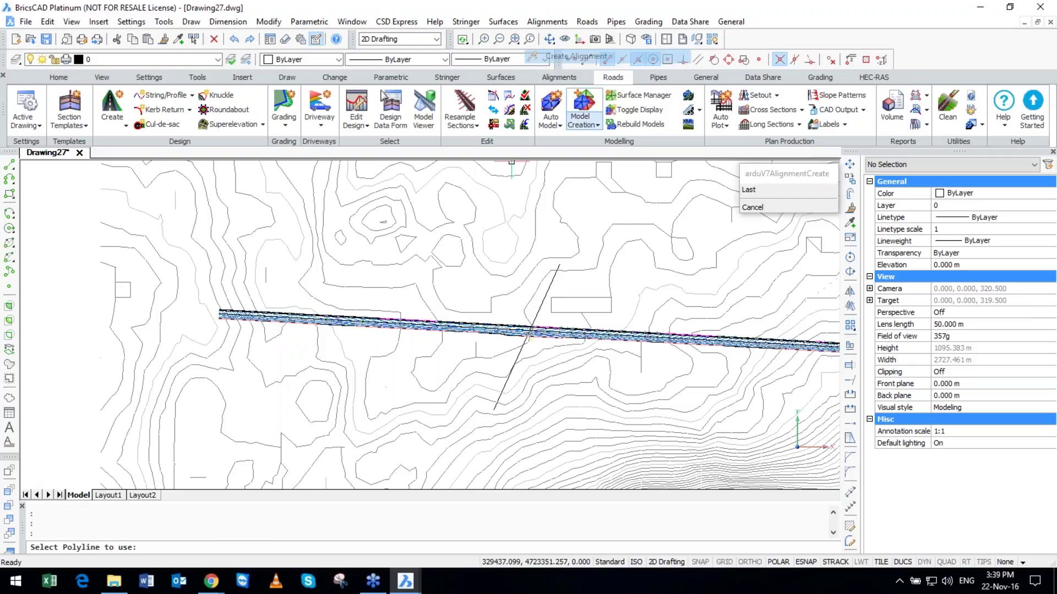
Pick the crossing polyline and make it a Road alignment named OS2, checking its annotation settings.
click(528, 336)
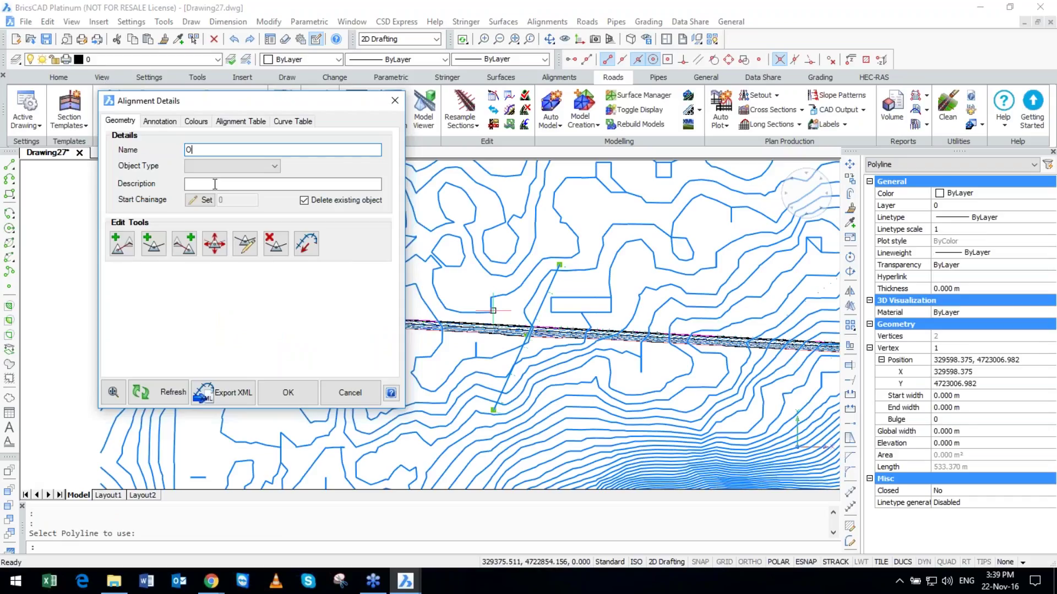
text(S2)
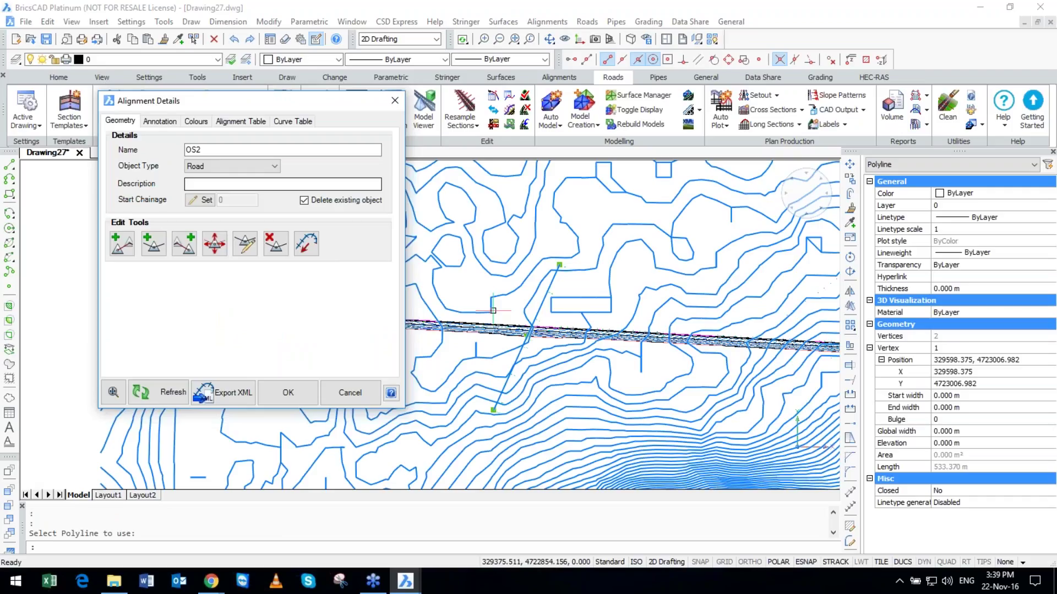
key(ctrl+Tab)
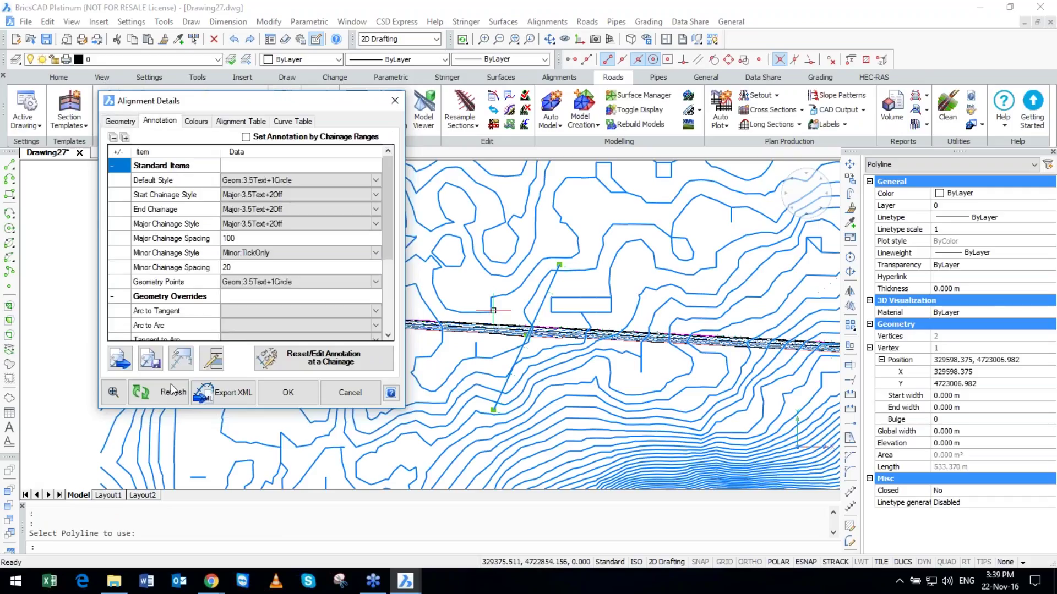
click(171, 384)
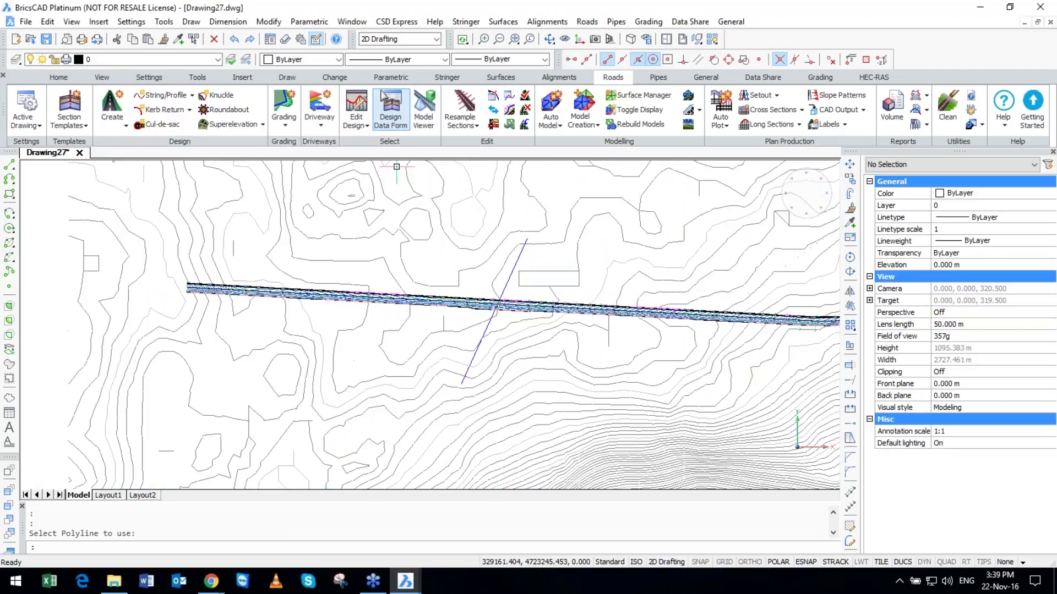
Create road OS2 with the Without_Median template, 20.000 sampling spacing, as a side road of OS.
click(383, 97)
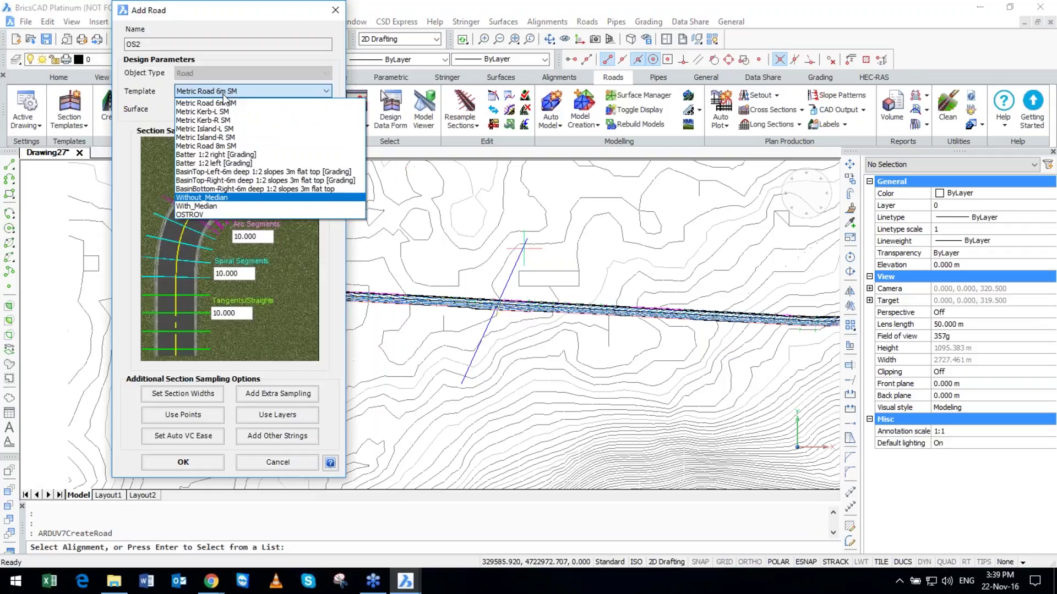
click(234, 197)
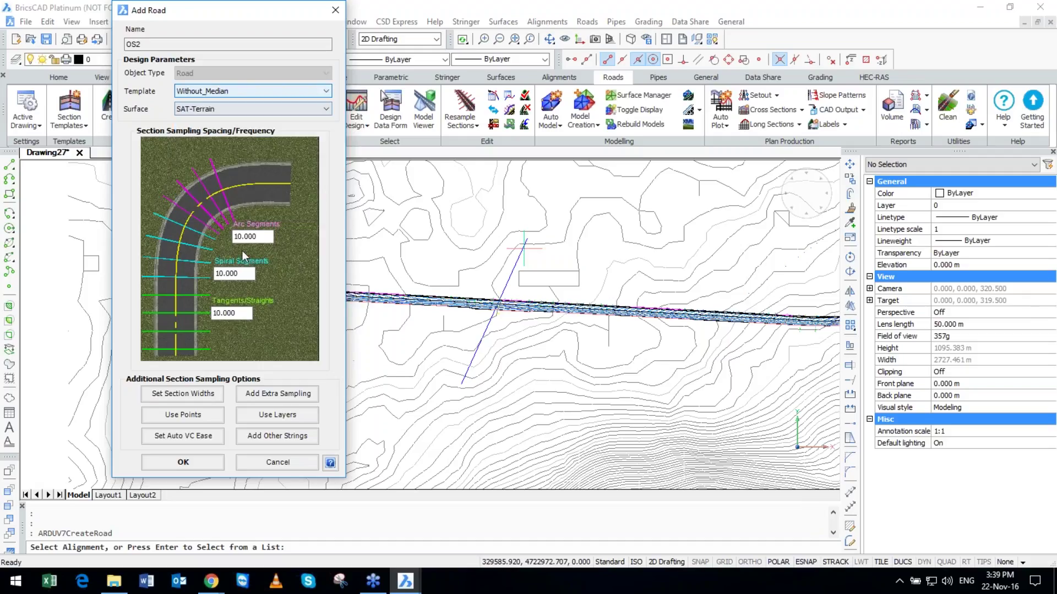
key(Tab)
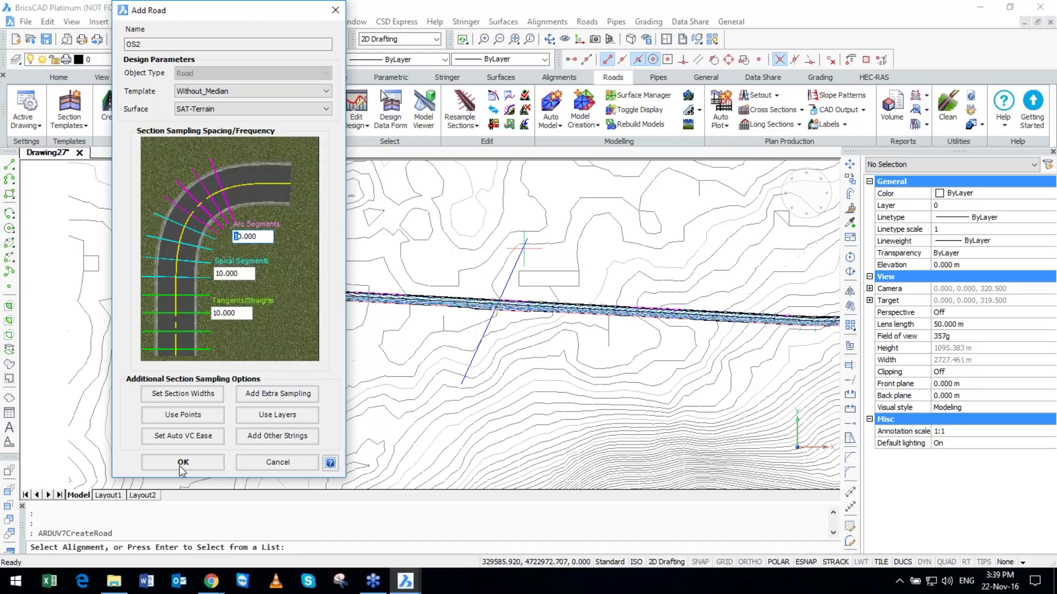
text(2)
key(Tab)
text(2)
key(Tab)
text(2)
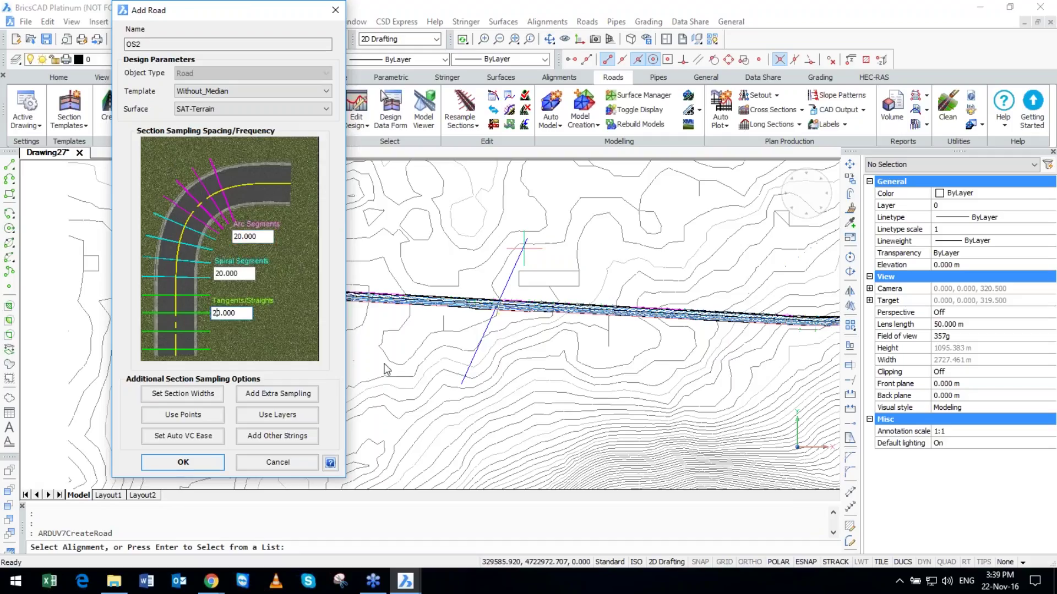
key(Return)
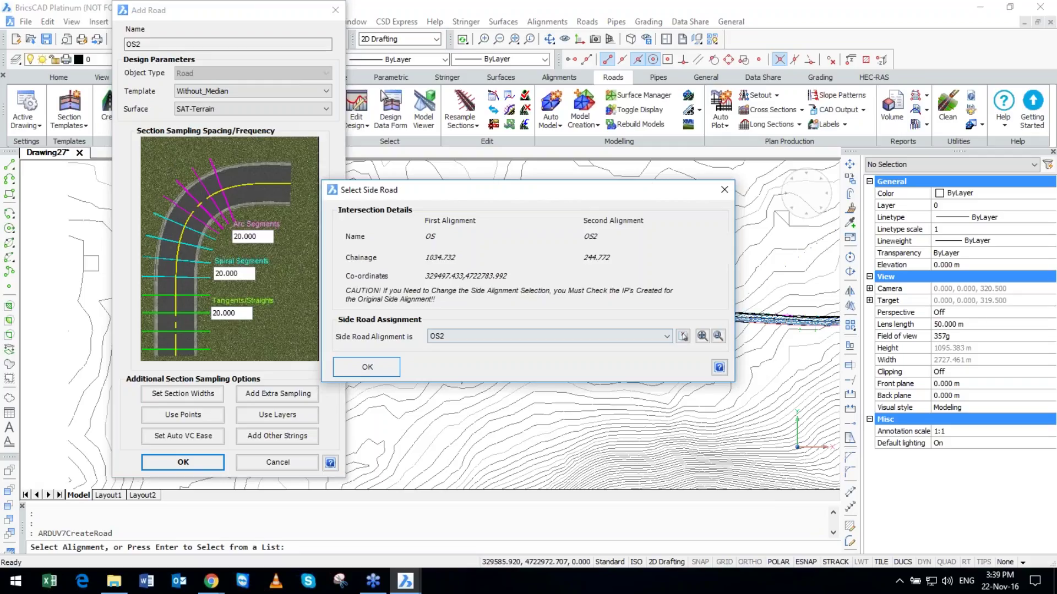
key(Return)
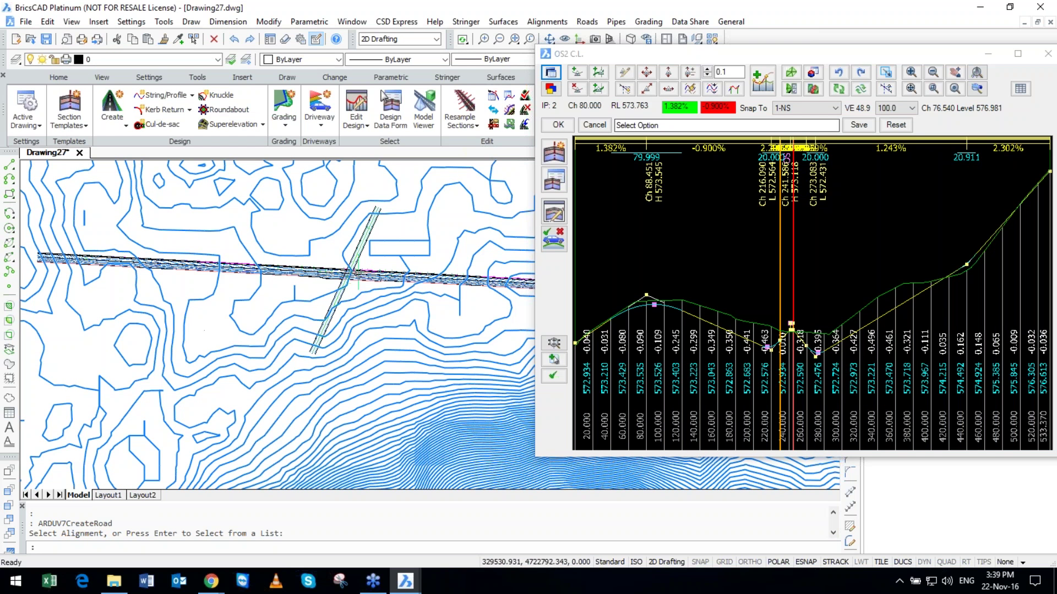
Step through OS2's grading IPs near the OS intersection, back to IP 3, then close the editor.
scroll(728, 217, up, 3)
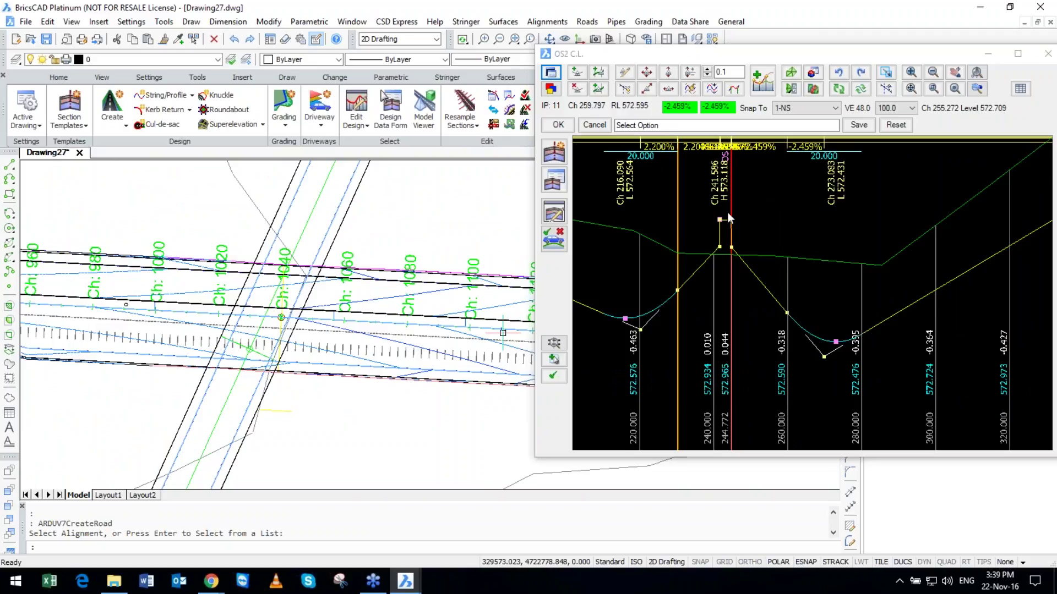
click(729, 220)
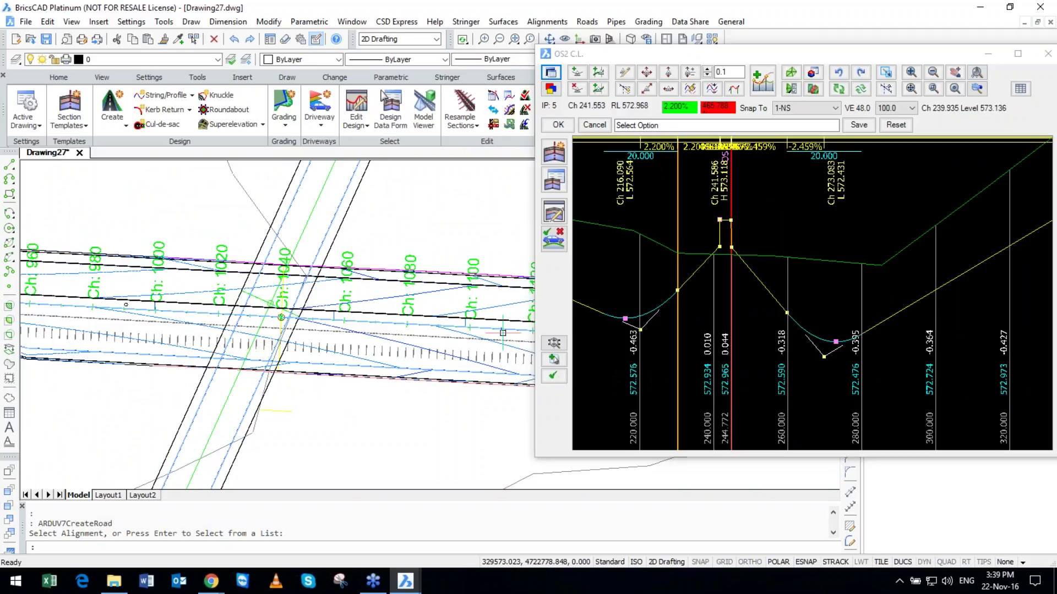
key(Left)
key(Left)
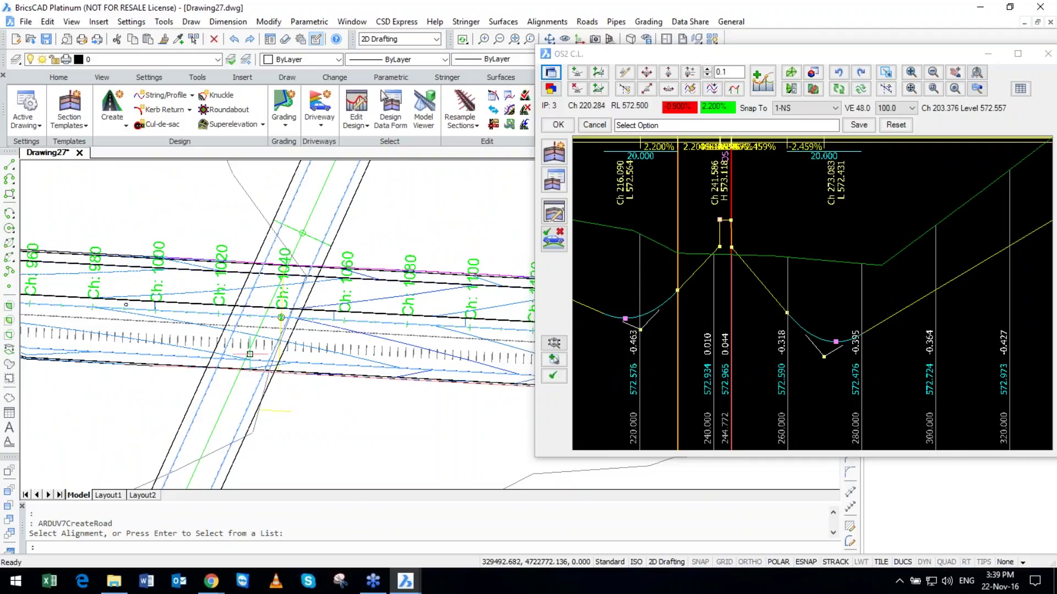
key(Left)
key(Left)
key(Left)
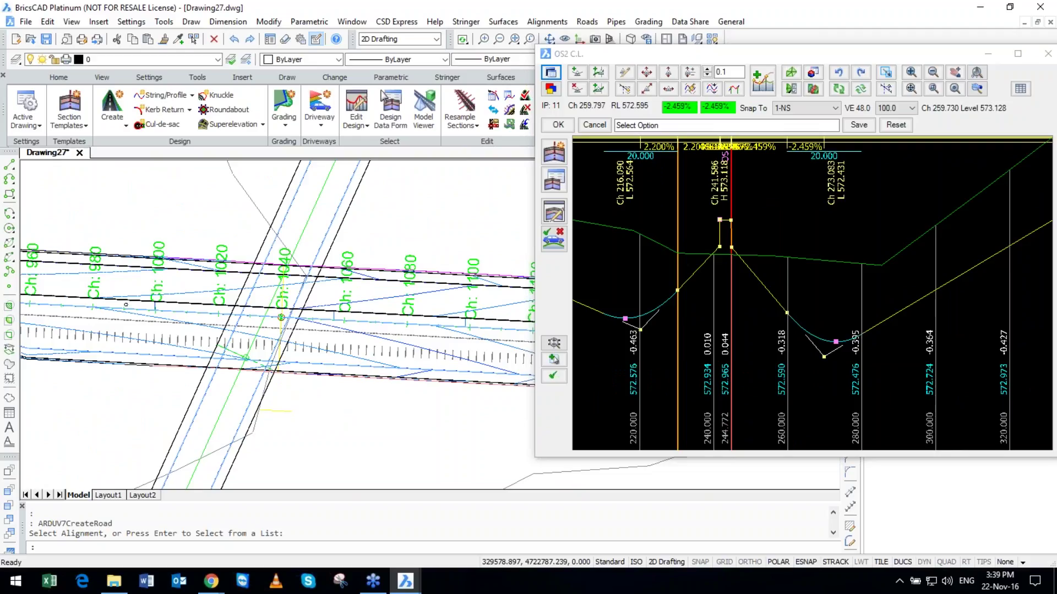
key(Left)
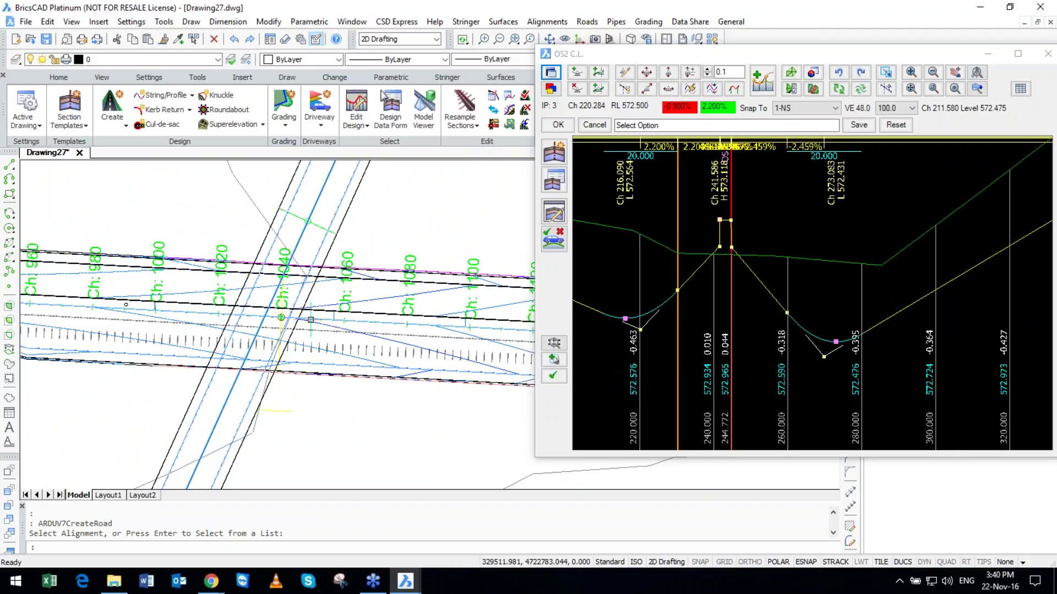
click(218, 206)
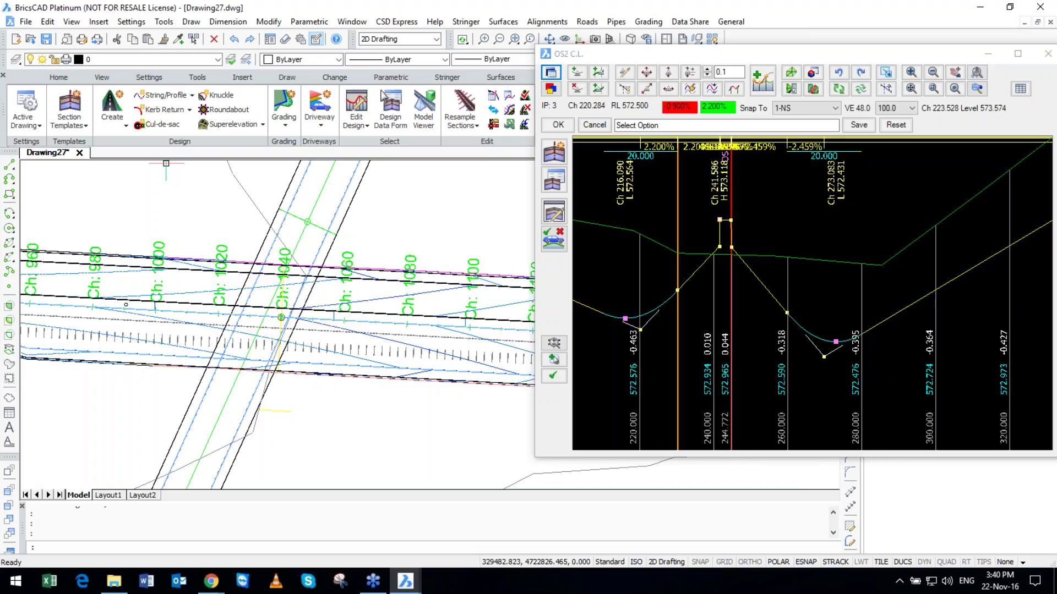
key(Return)
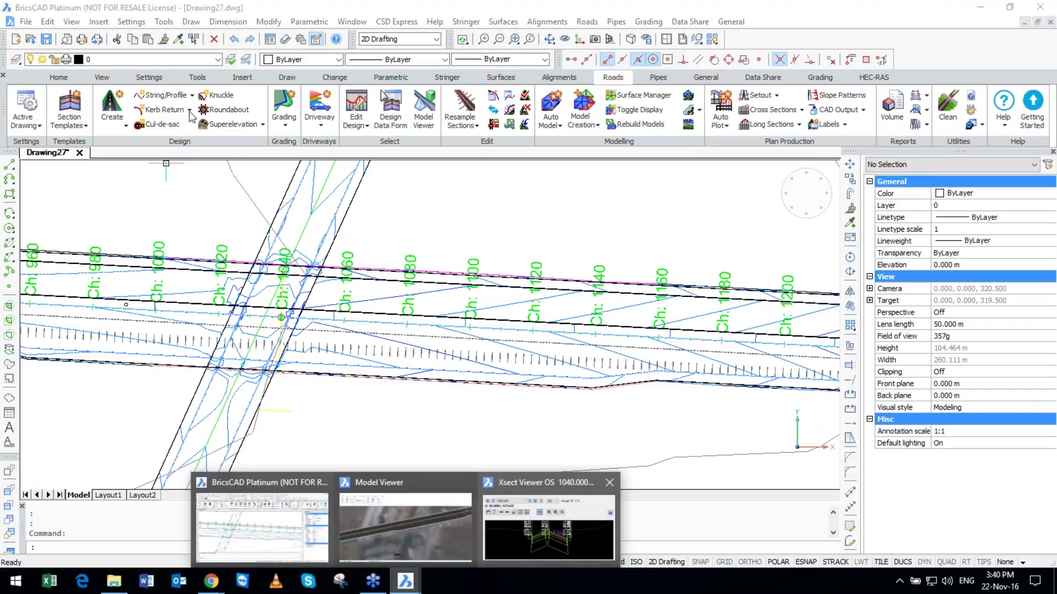
Run Auto Kerb Returns with a 10.000 default radius and zoom to inspect the intersection.
click(190, 111)
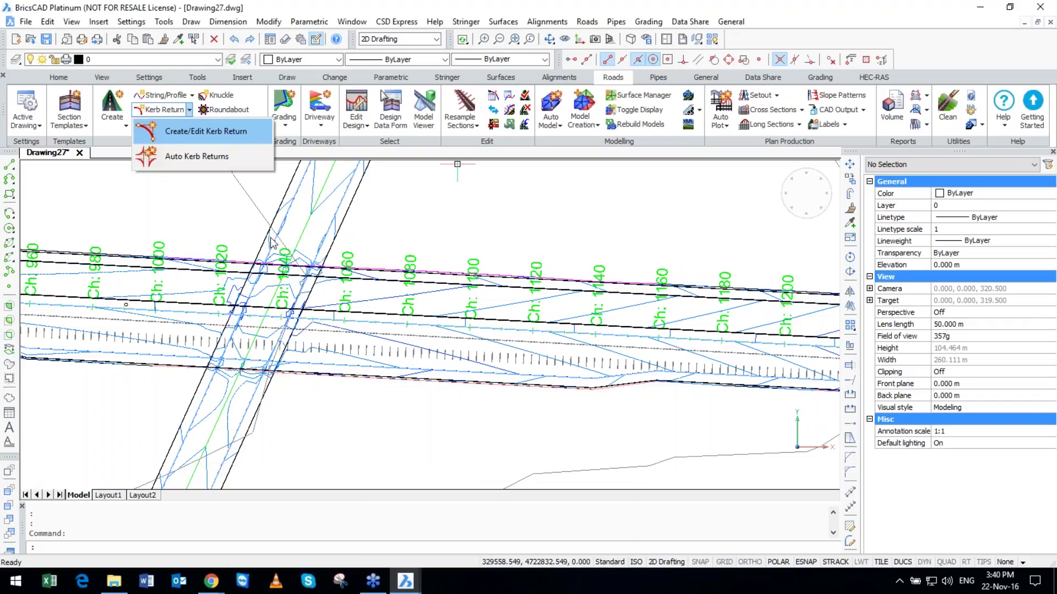
click(196, 157)
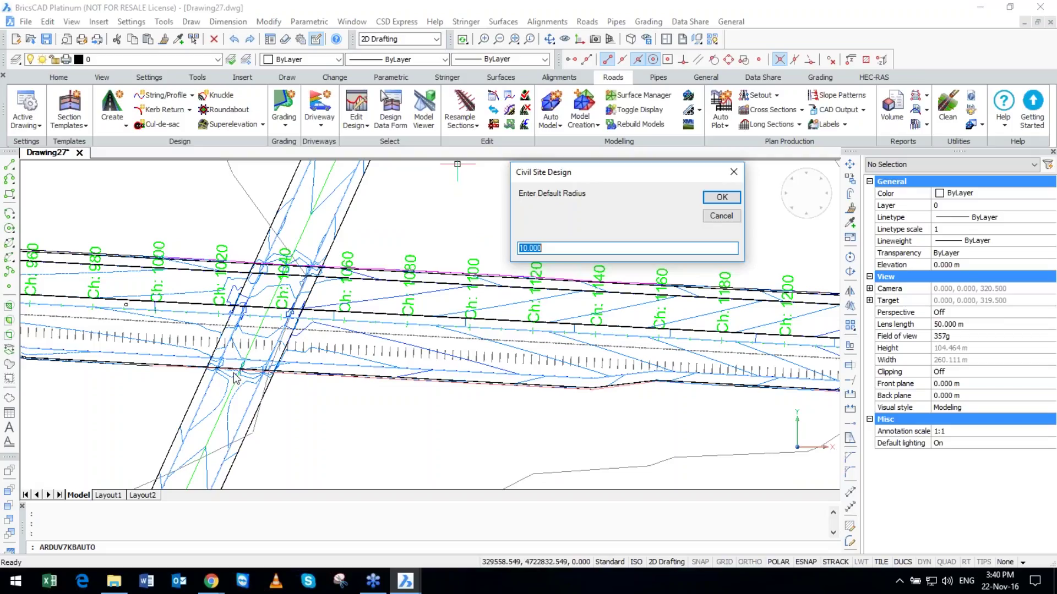
key(Return)
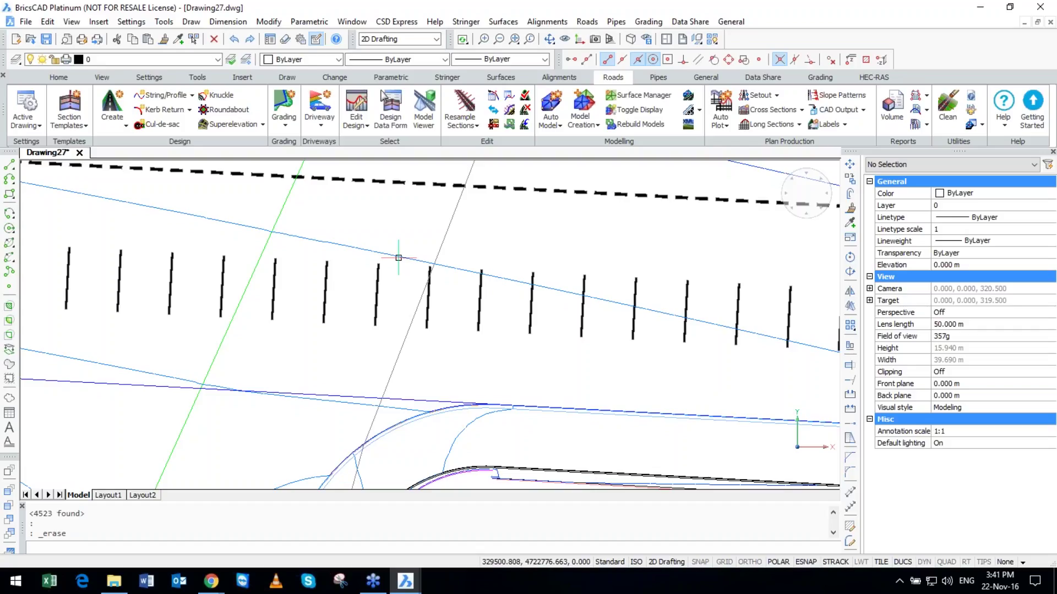
scroll(196, 336, down, 5)
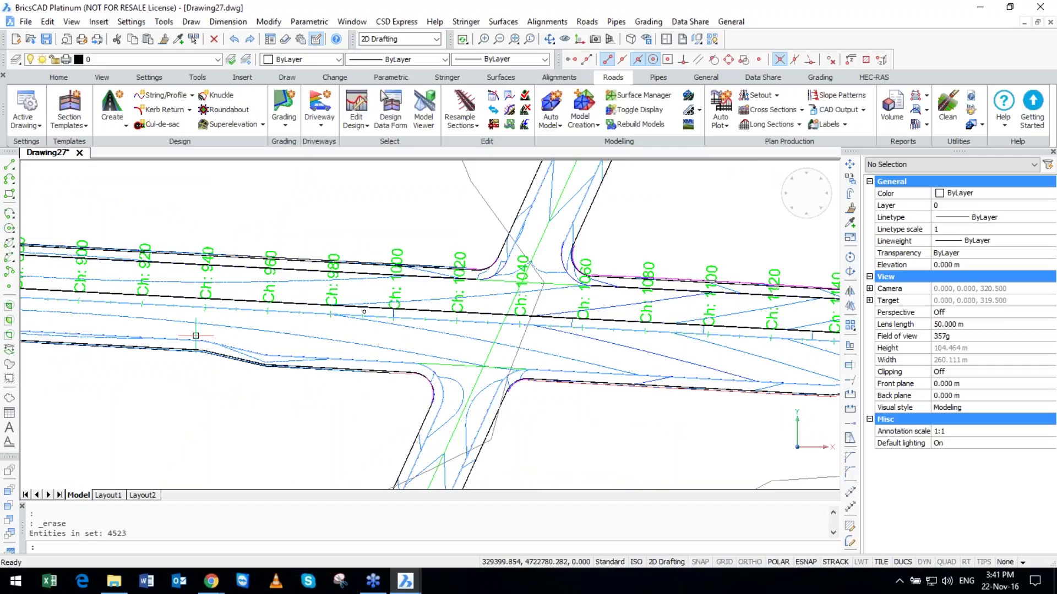
scroll(196, 336, down, 3)
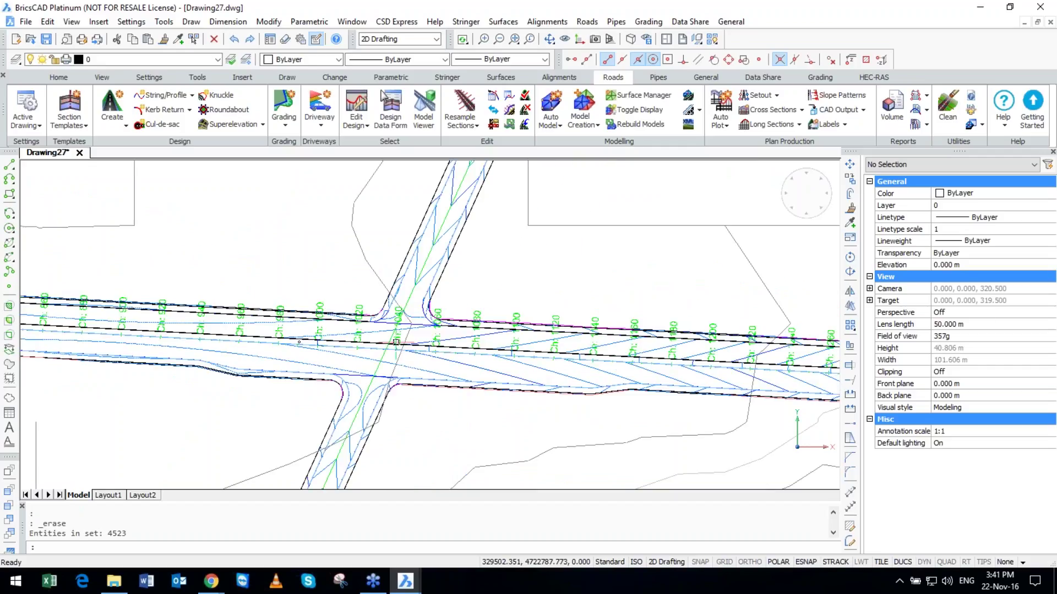
scroll(298, 342, up, 2)
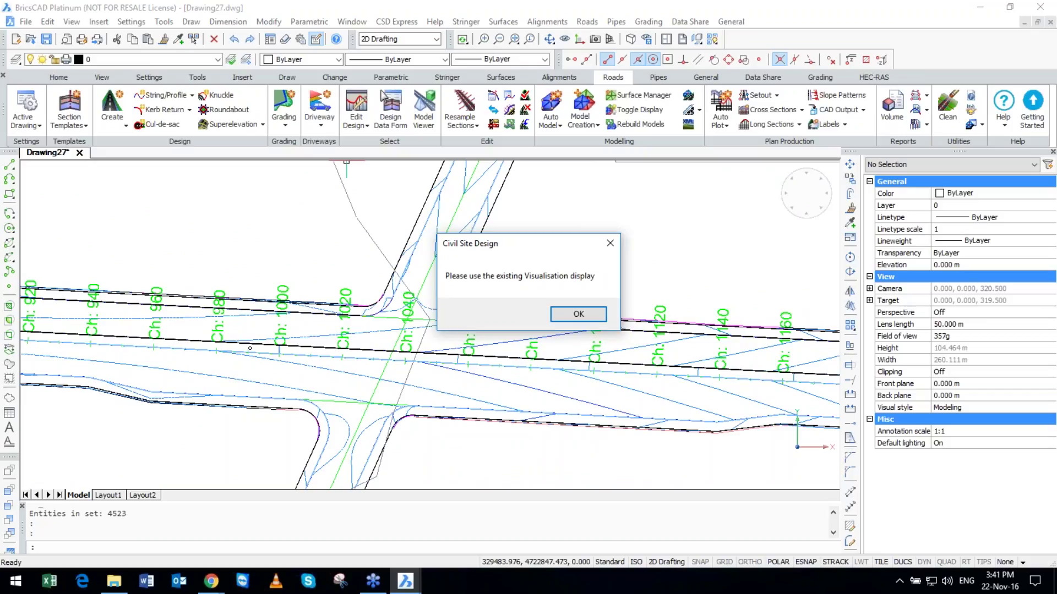
key(Return)
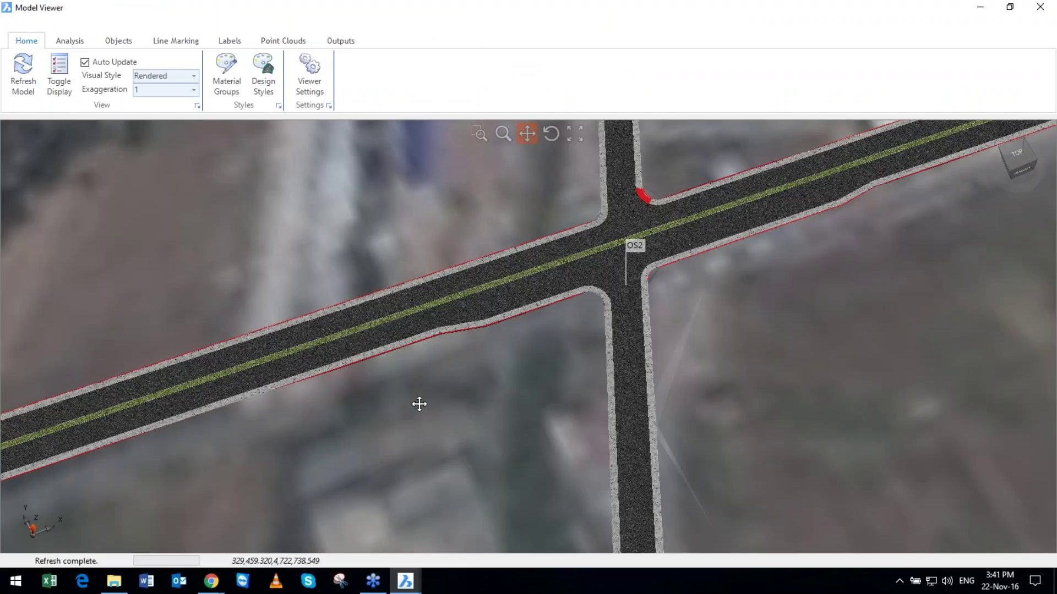
Orbit, pan and zoom the 3D view to inspect the OS2 junction and its kerb returns.
middle_drag(419, 404, 399, 352)
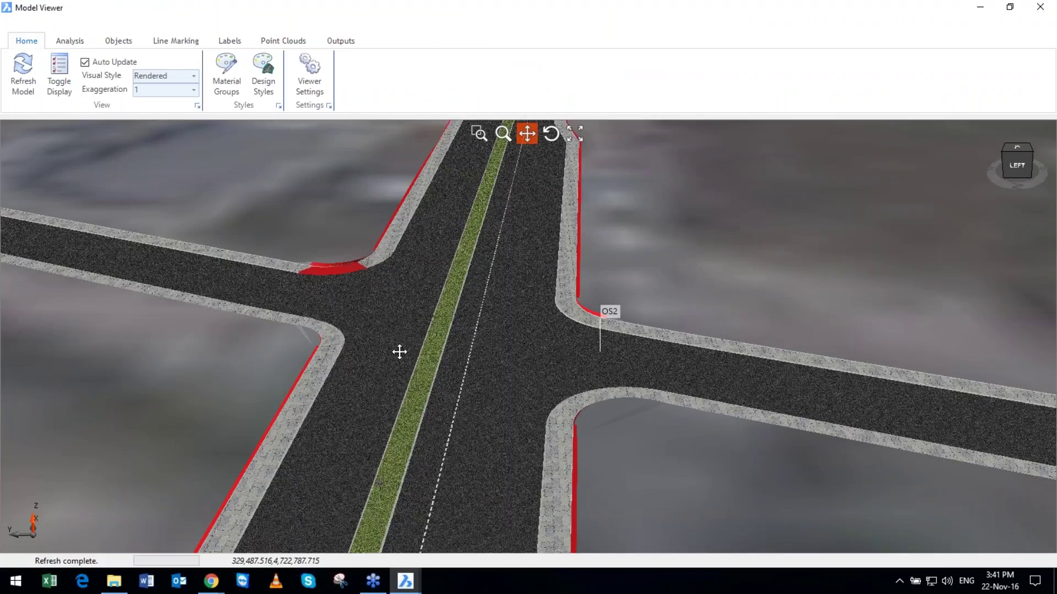
scroll(399, 351, up, 1)
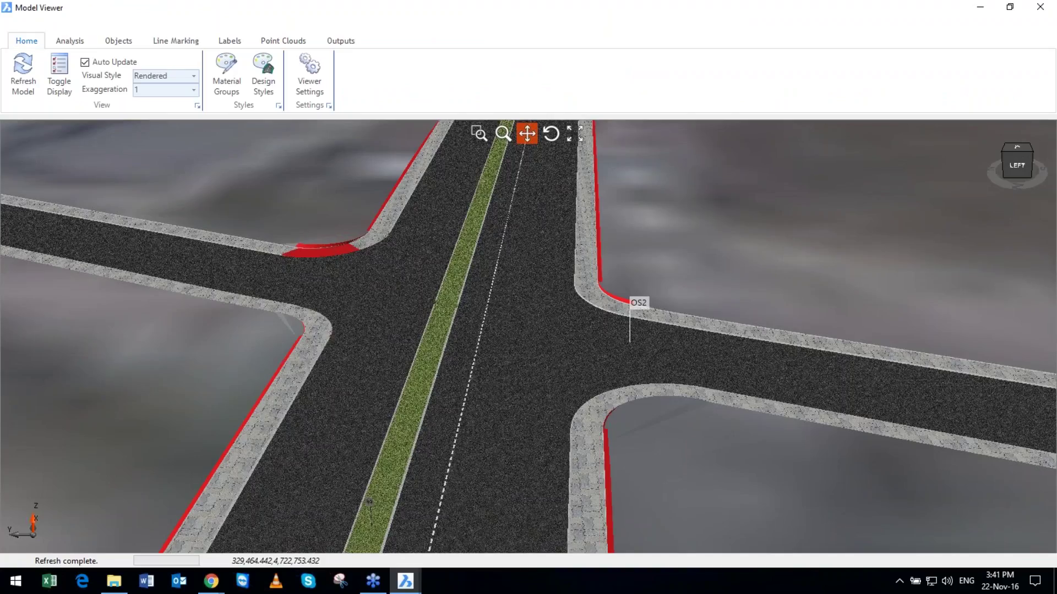
scroll(707, 280, down, 3)
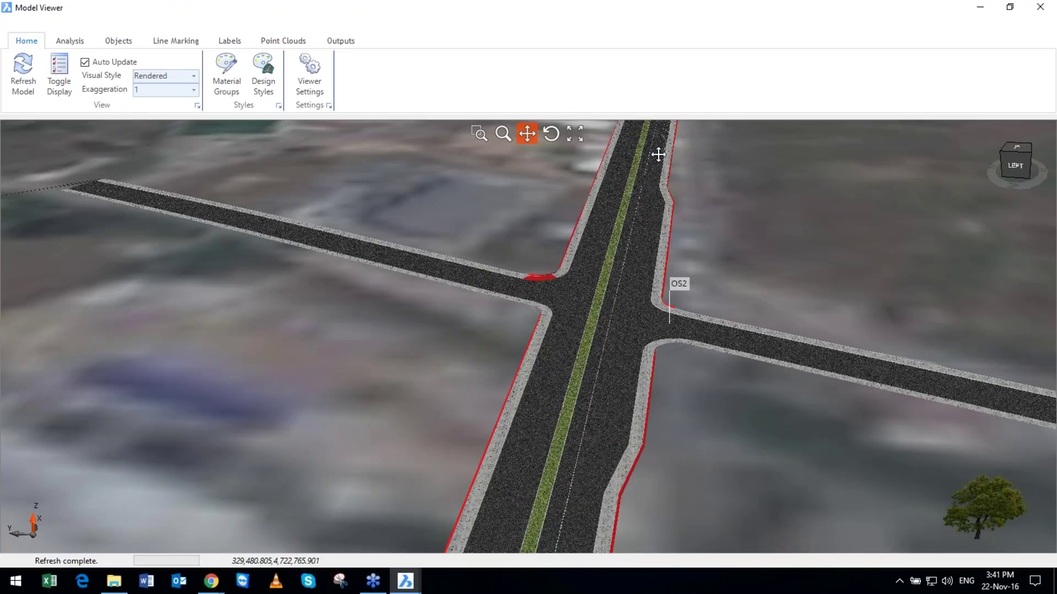
drag(659, 155, 612, 370)
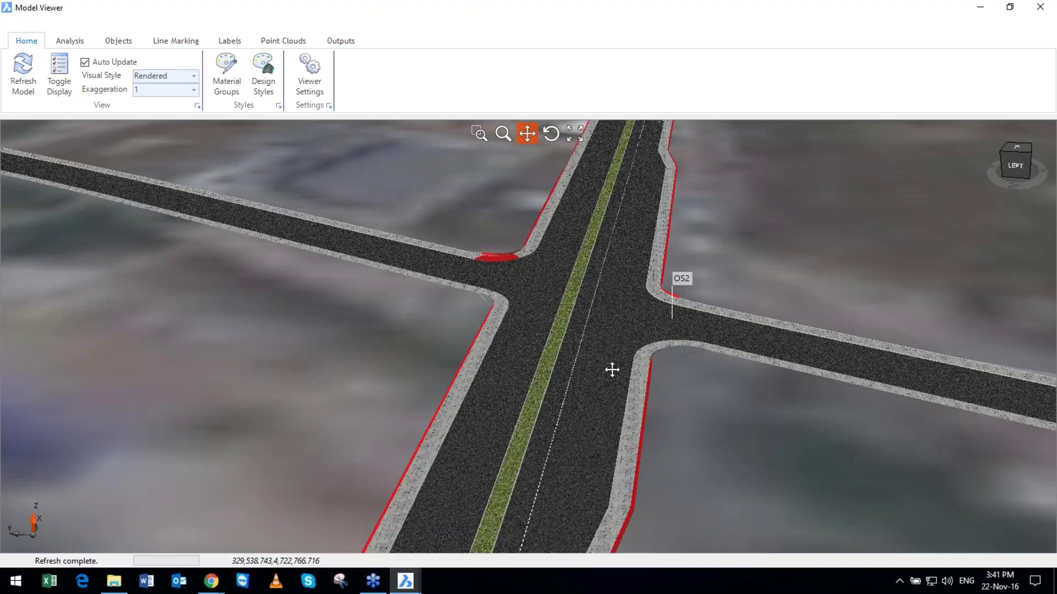
scroll(611, 370, down, 2)
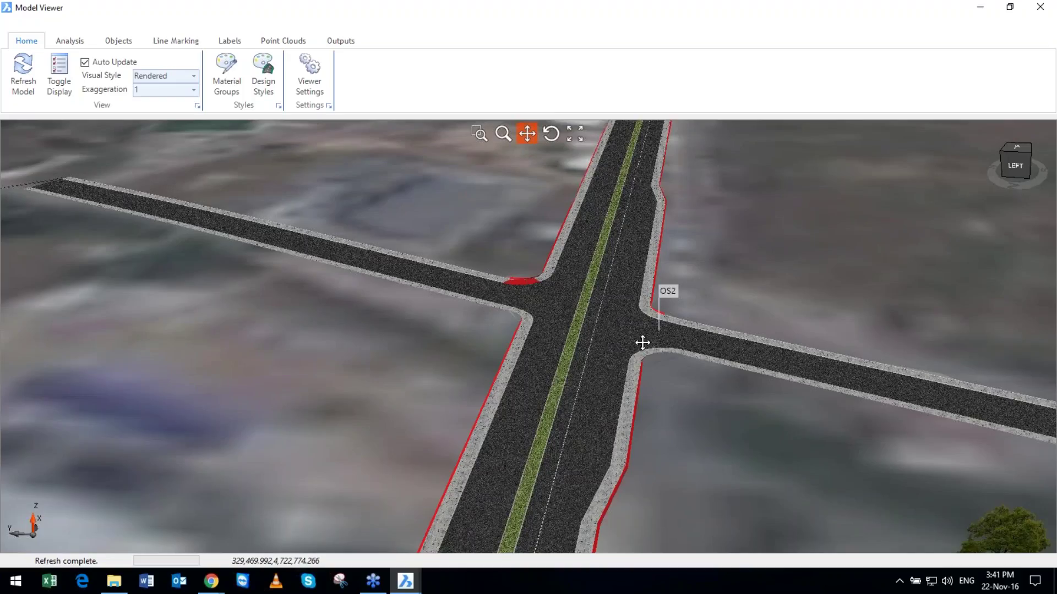
drag(642, 342, 622, 326)
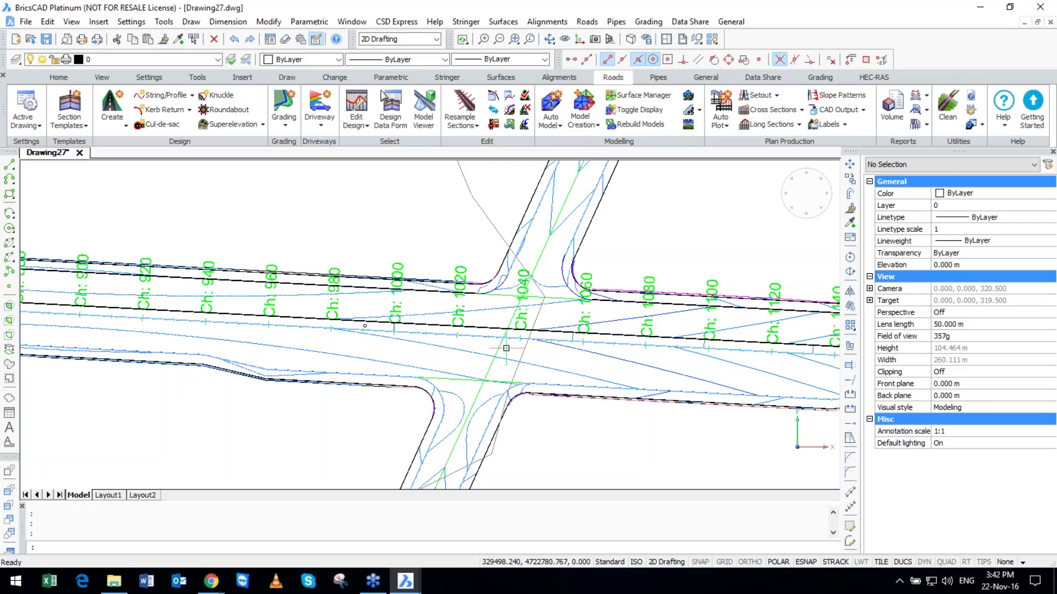
click(500, 77)
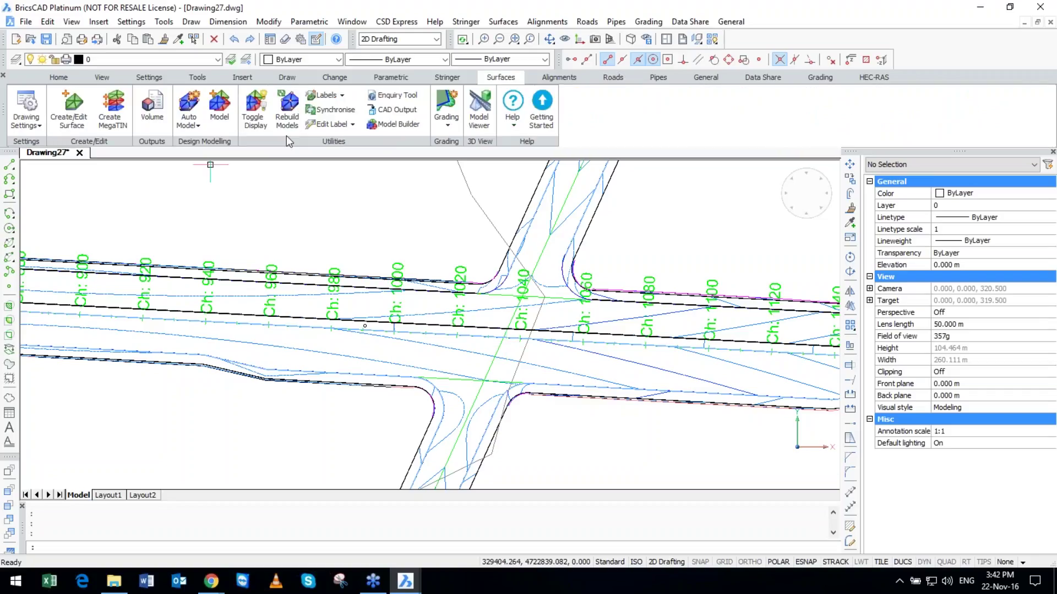
Turn on surface flow arrows and zoom around the OS and OS2 junctions to check drainage.
click(255, 111)
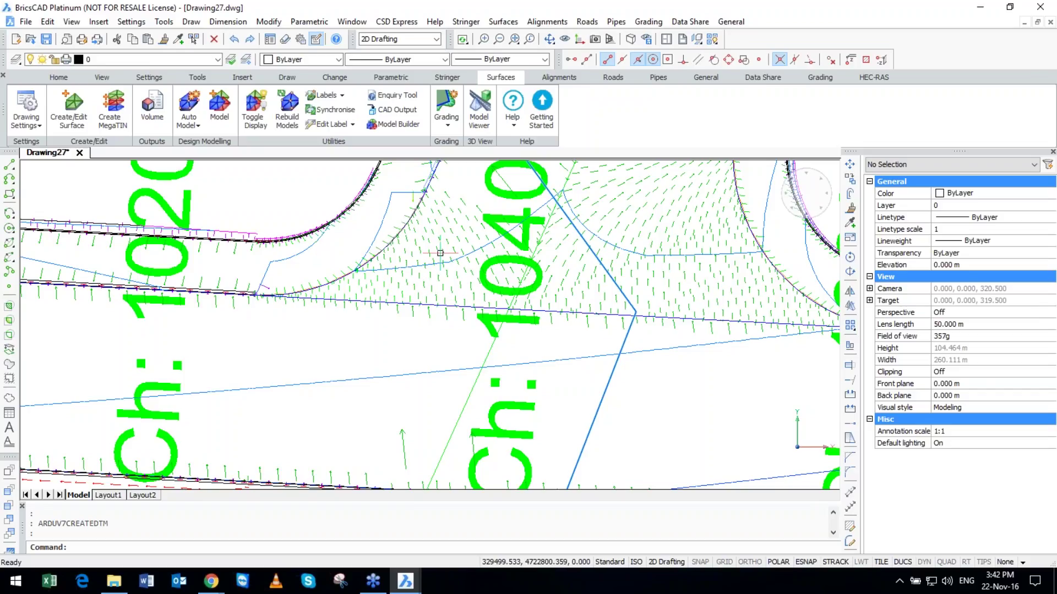
scroll(441, 253, up, 5)
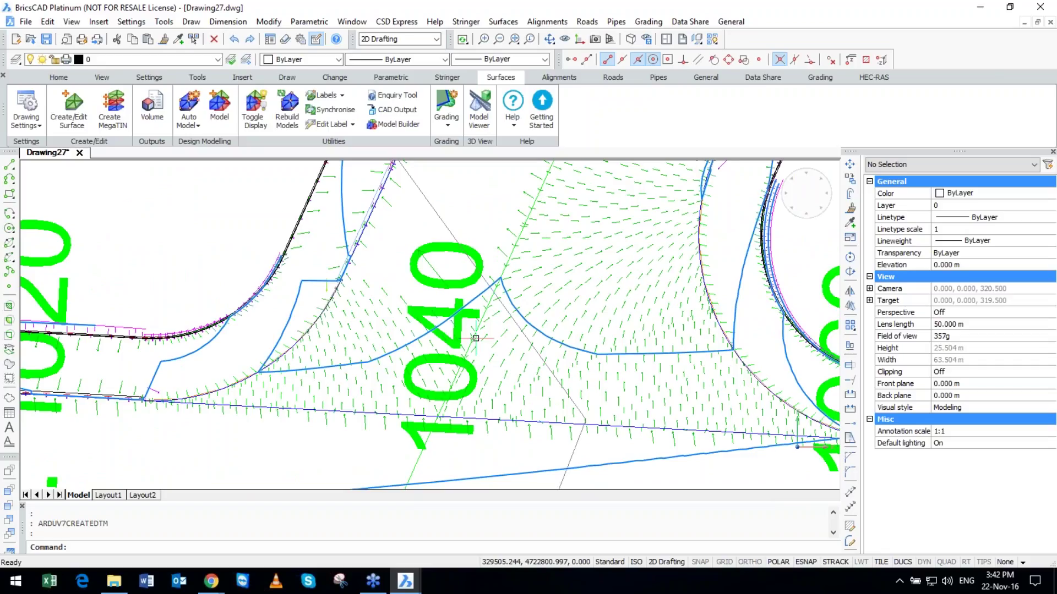
scroll(475, 338, down, 4)
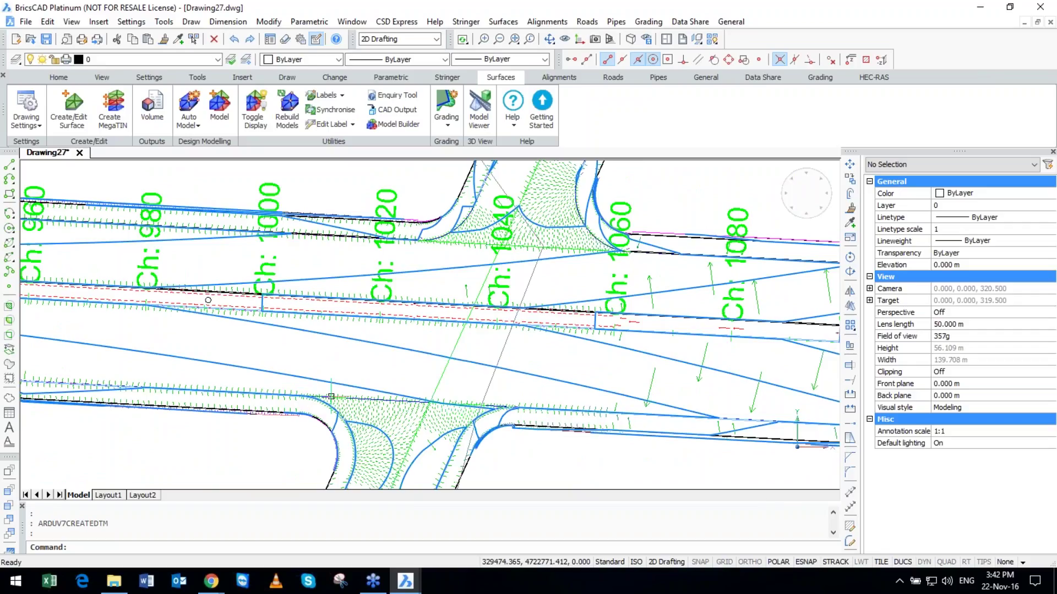
scroll(558, 414, up, 7)
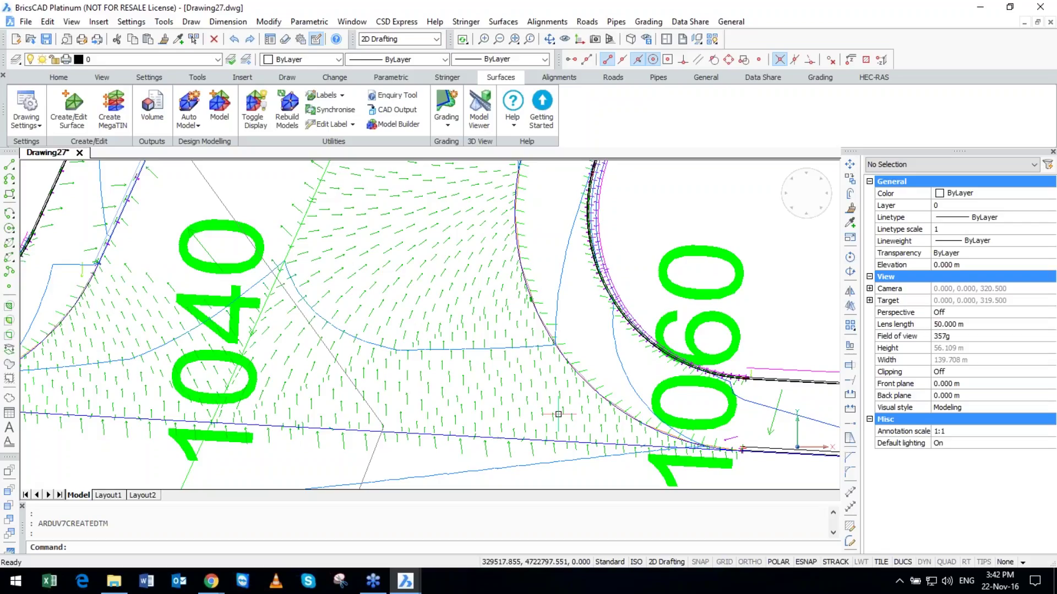
scroll(558, 414, down, 5)
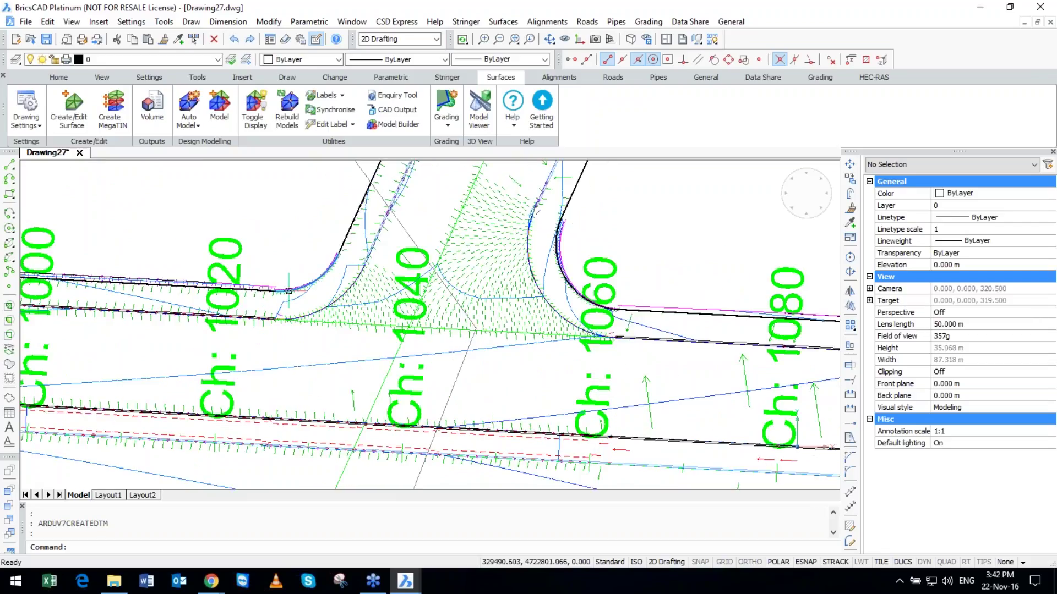
scroll(288, 290, down, 5)
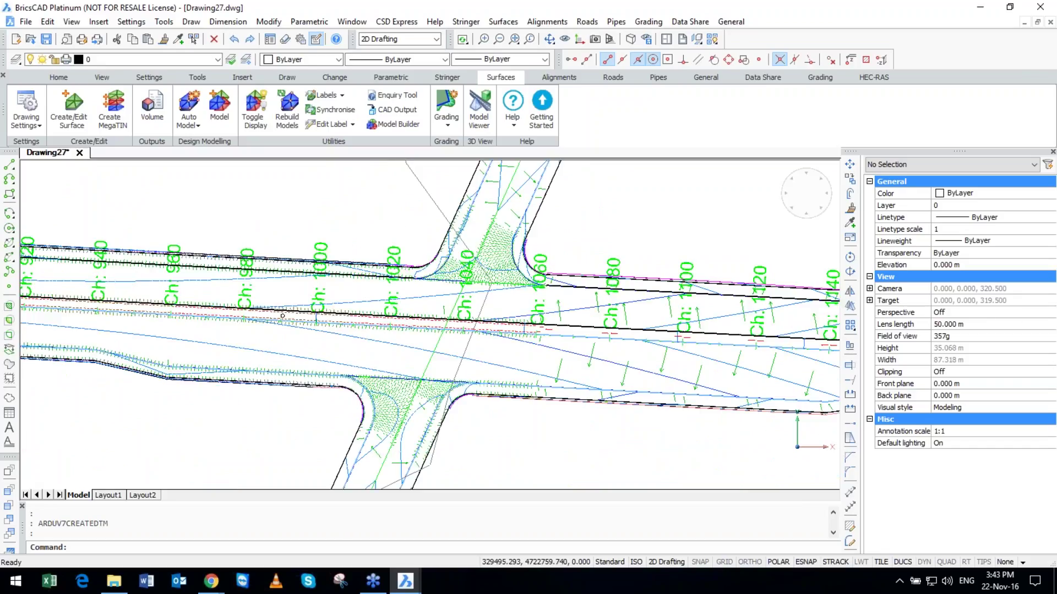
scroll(274, 207, up, 5)
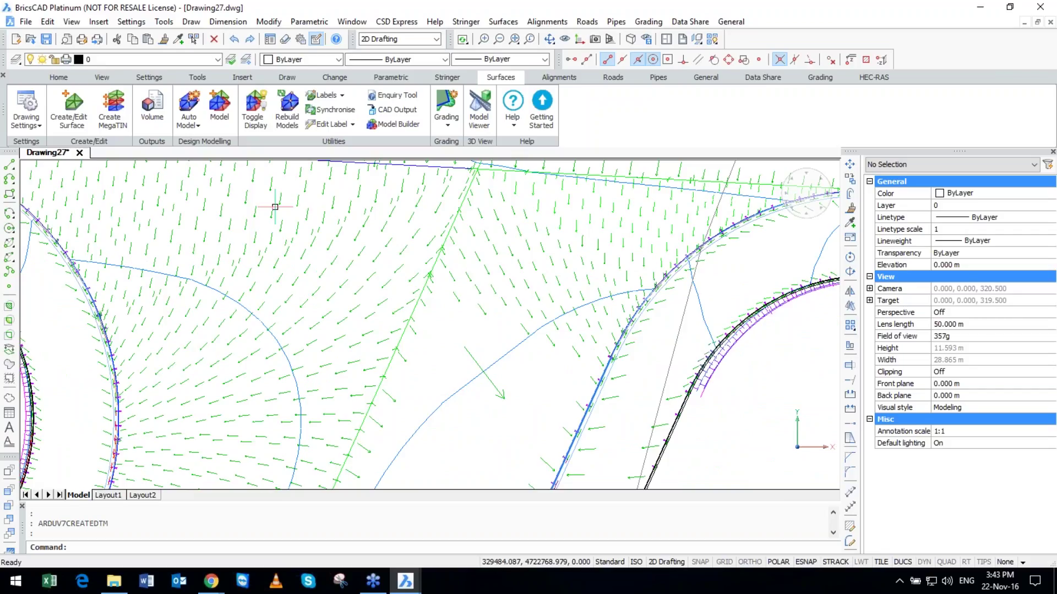
scroll(478, 188, down, 8)
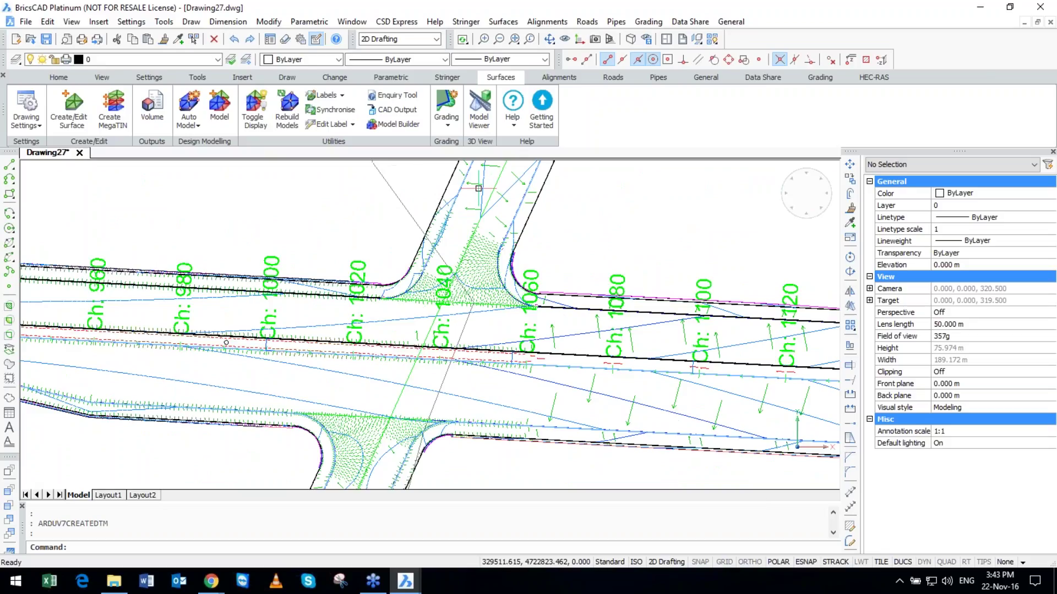
scroll(368, 442, up, 3)
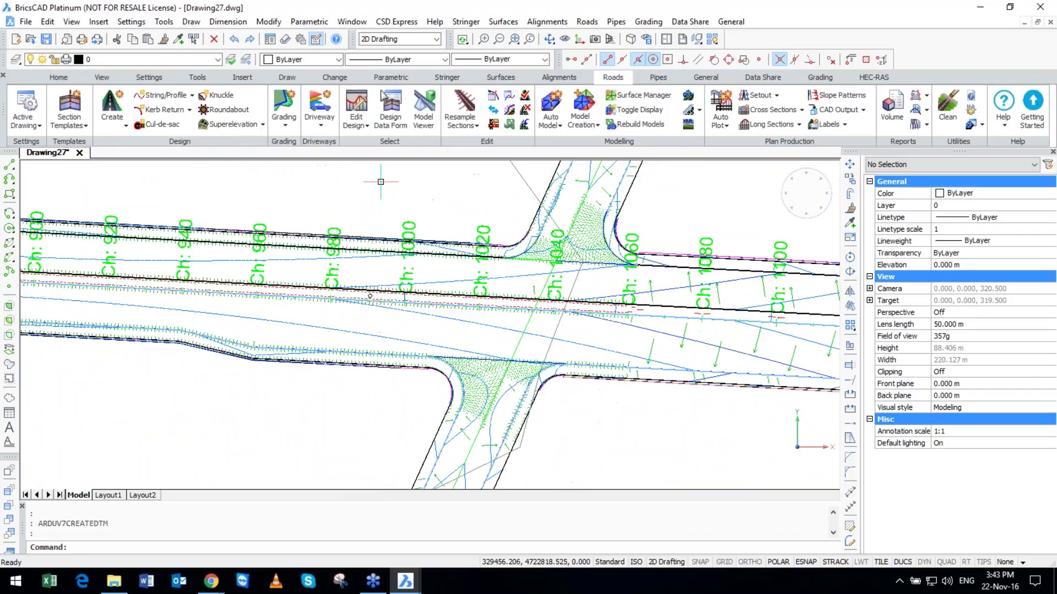
In OS2's design data, add a Linearly Vary Section Slope/Width variation on LEB from chainage 160.
click(383, 96)
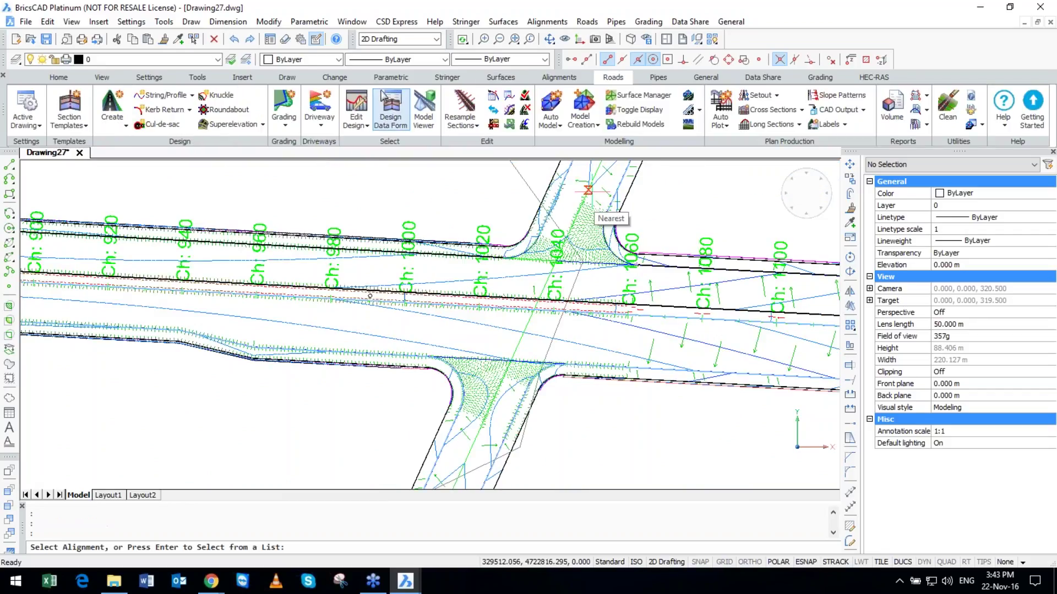
click(370, 296)
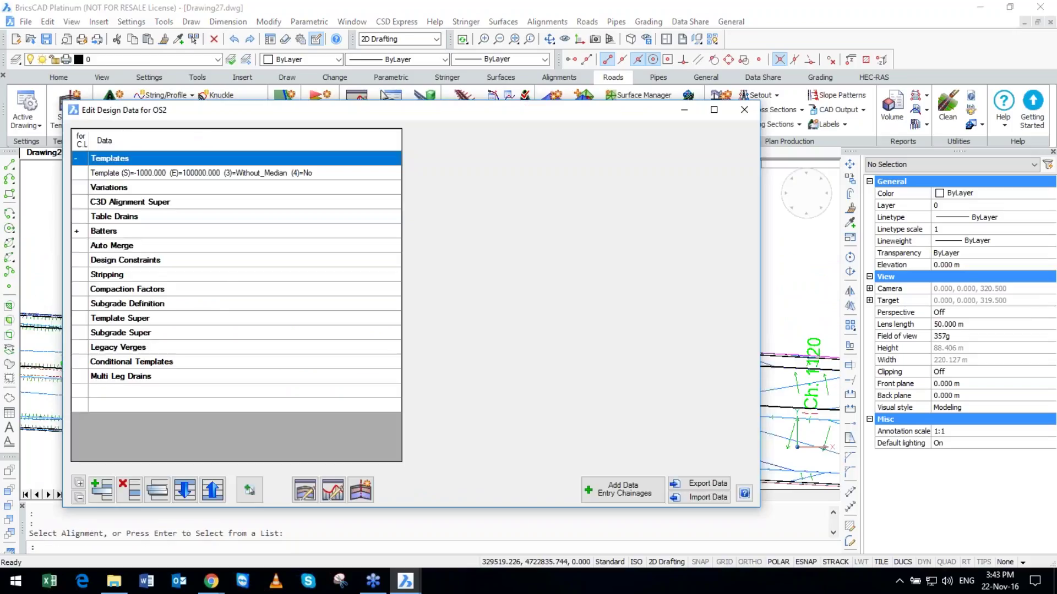
key(Down)
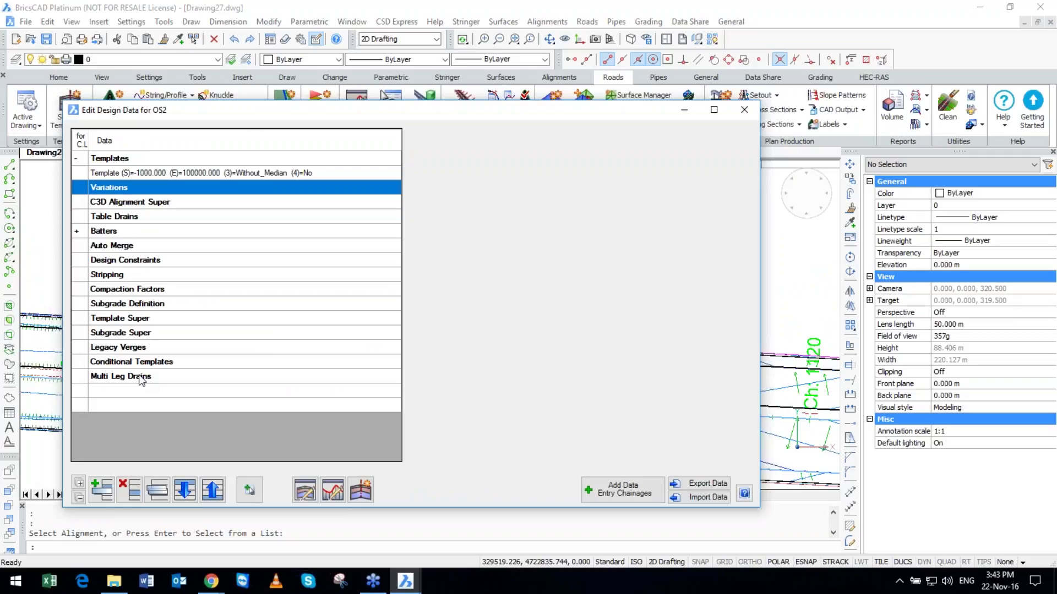
click(102, 489)
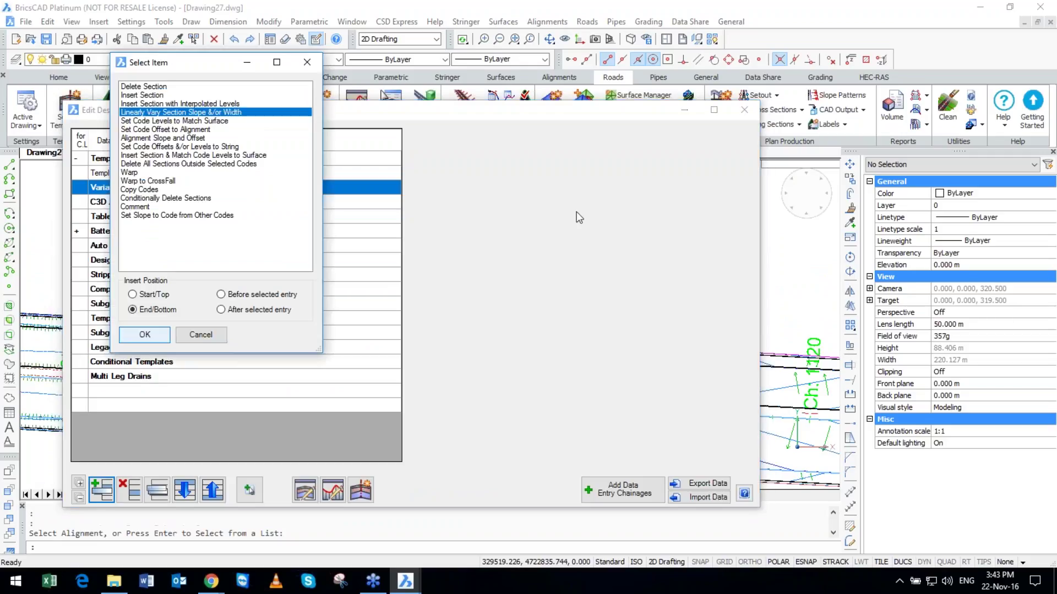
key(Return)
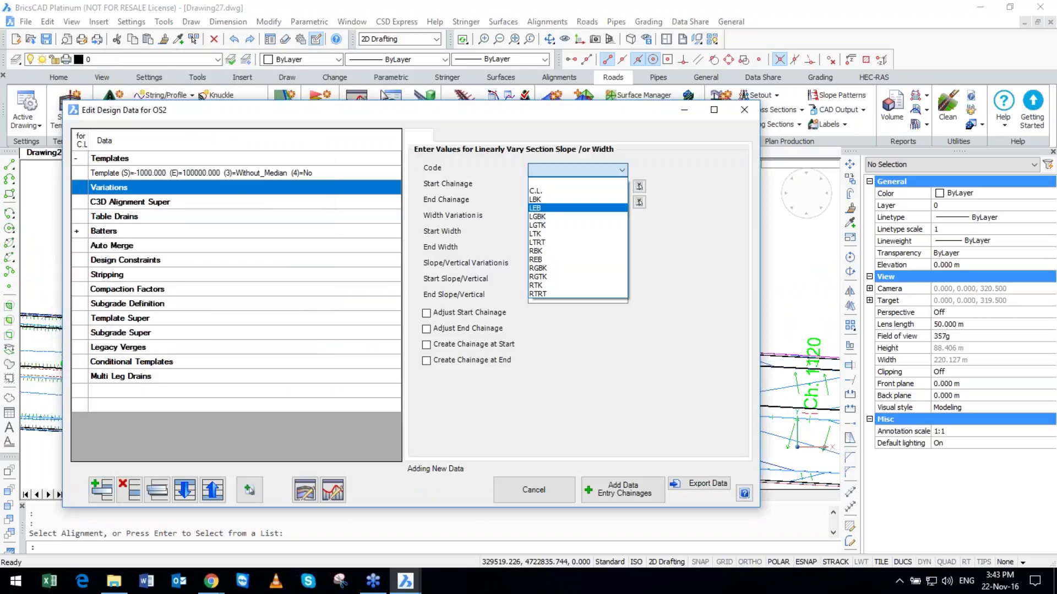
click(639, 186)
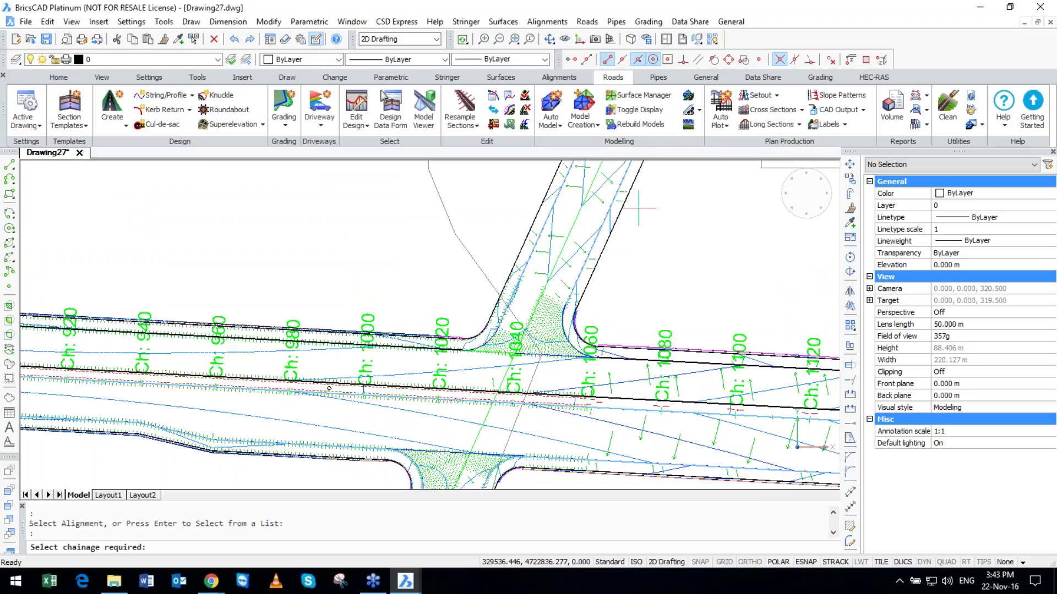
click(638, 208)
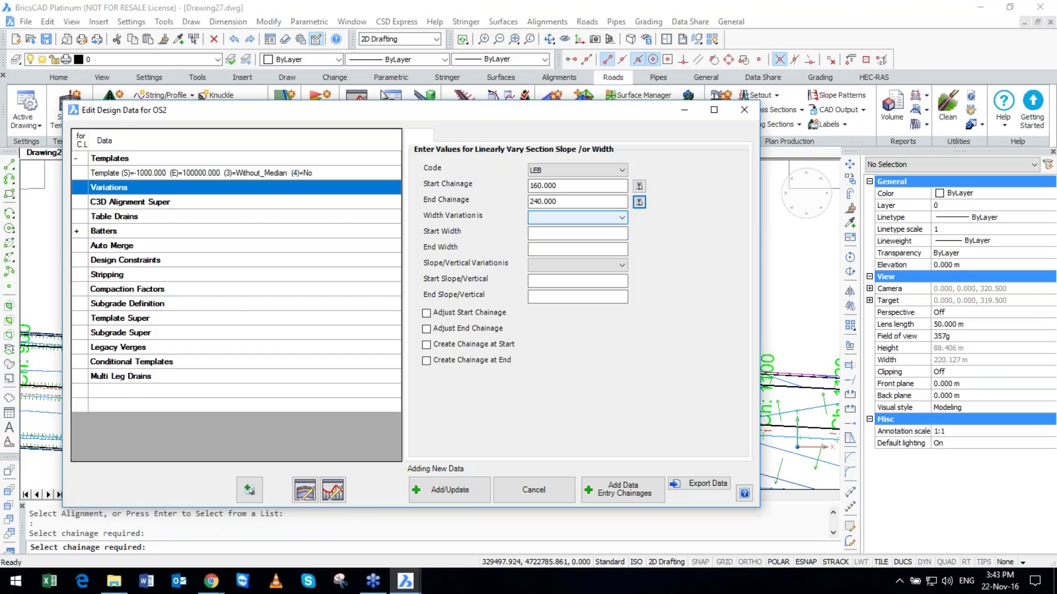
Keep the width unchanged (Incremental 0/0), set the slope from -2.5 to 1, and add the variation.
key(Down)
key(Tab)
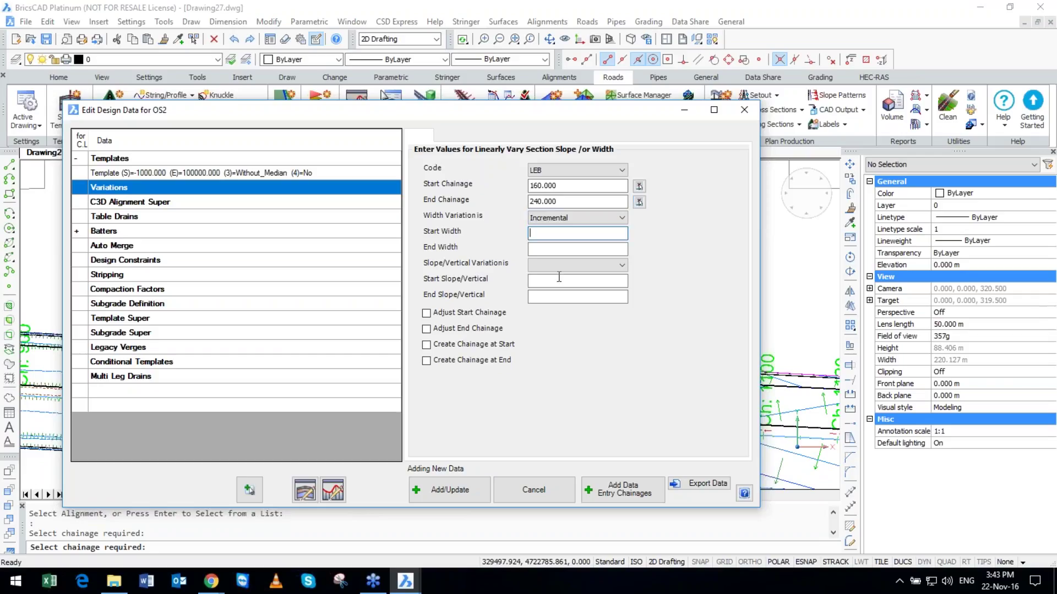
text(0)
key(Tab)
text(0)
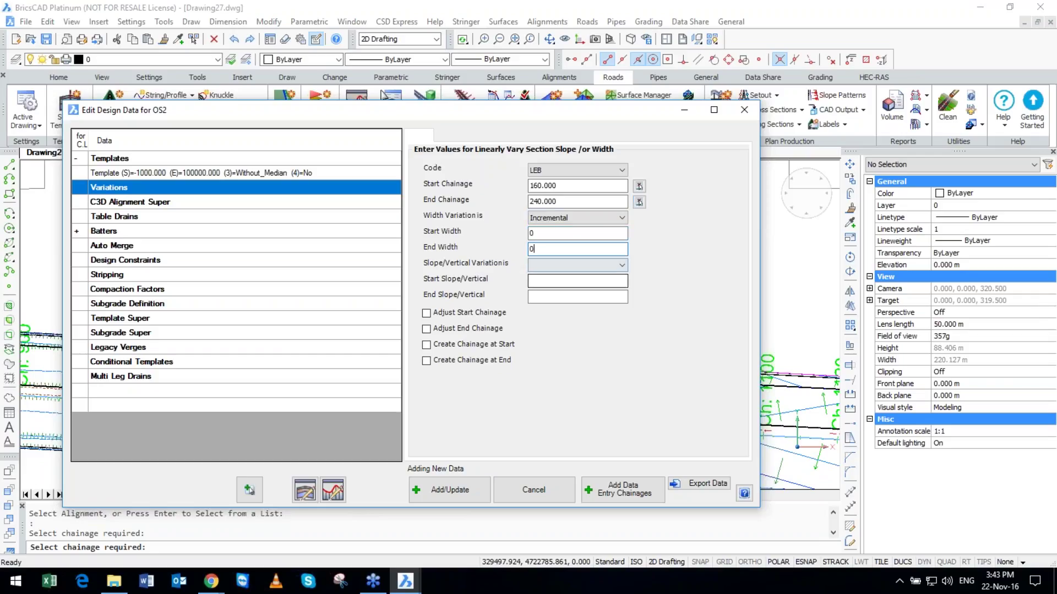
key(Tab)
key(alt+Down)
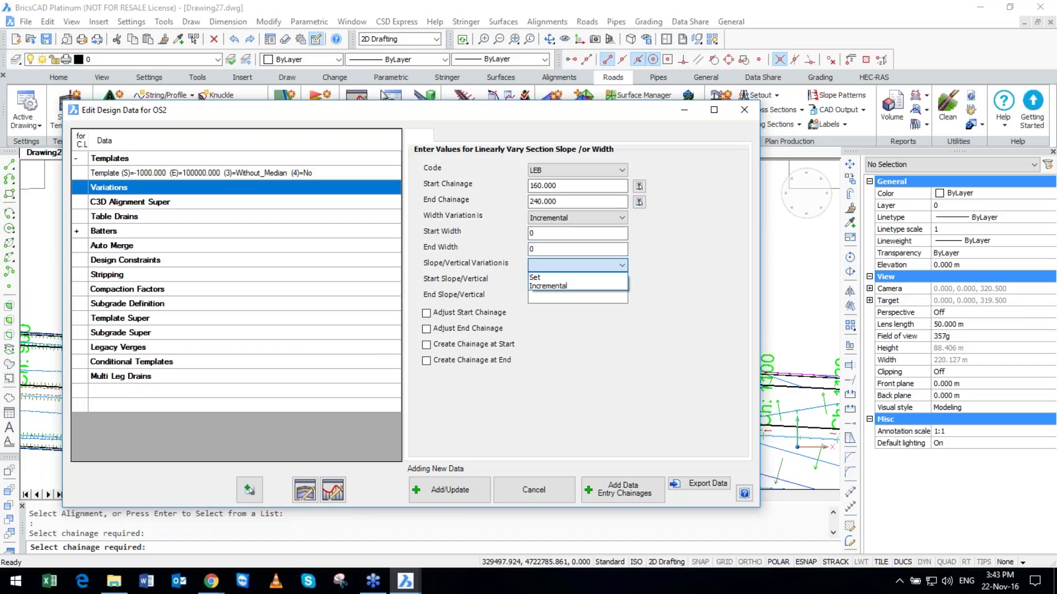
click(553, 278)
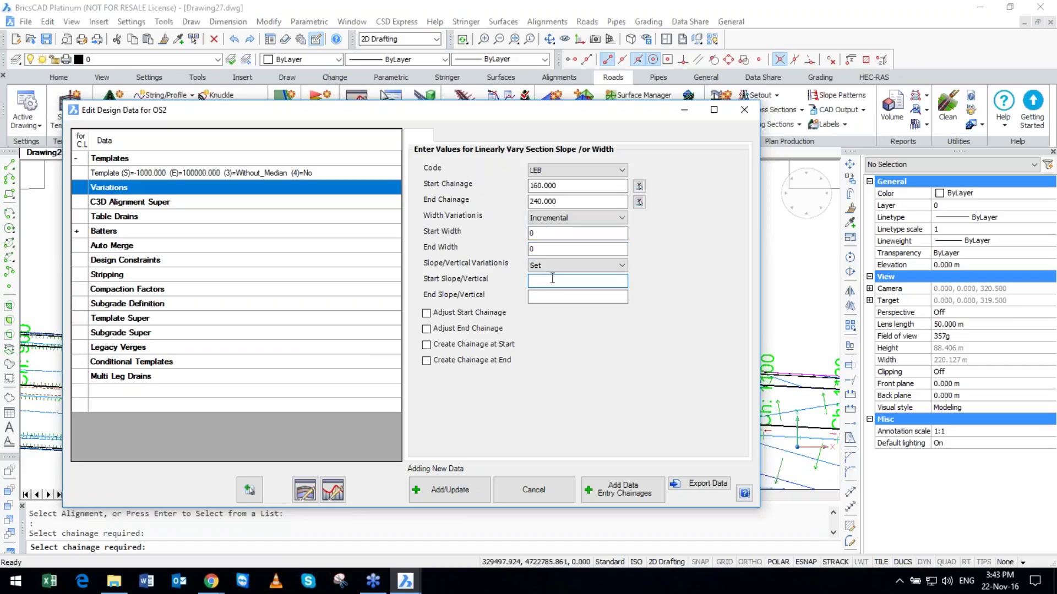
text(-2)
text(.5)
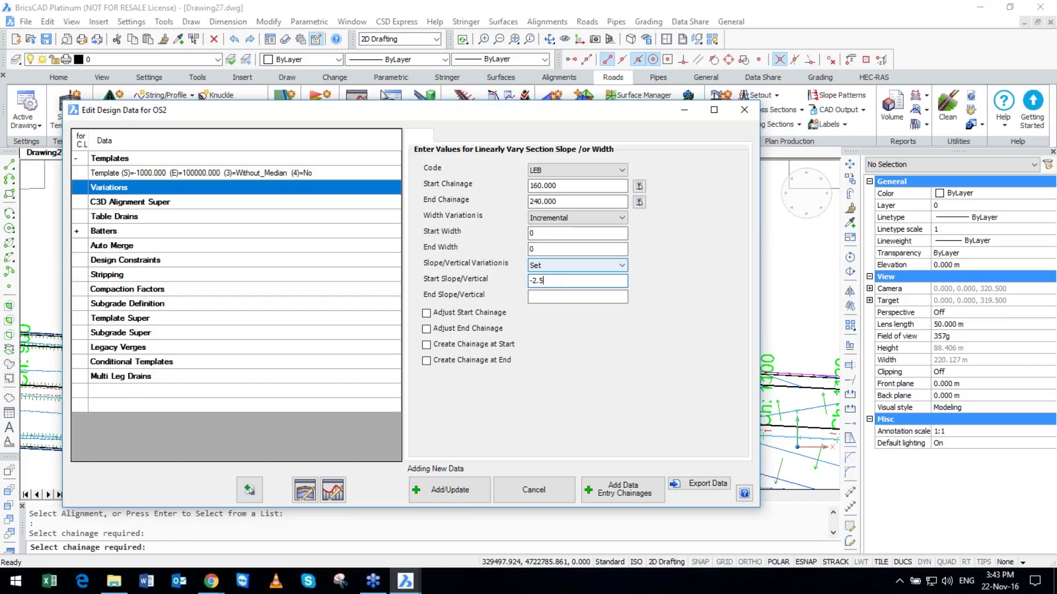
key(Tab)
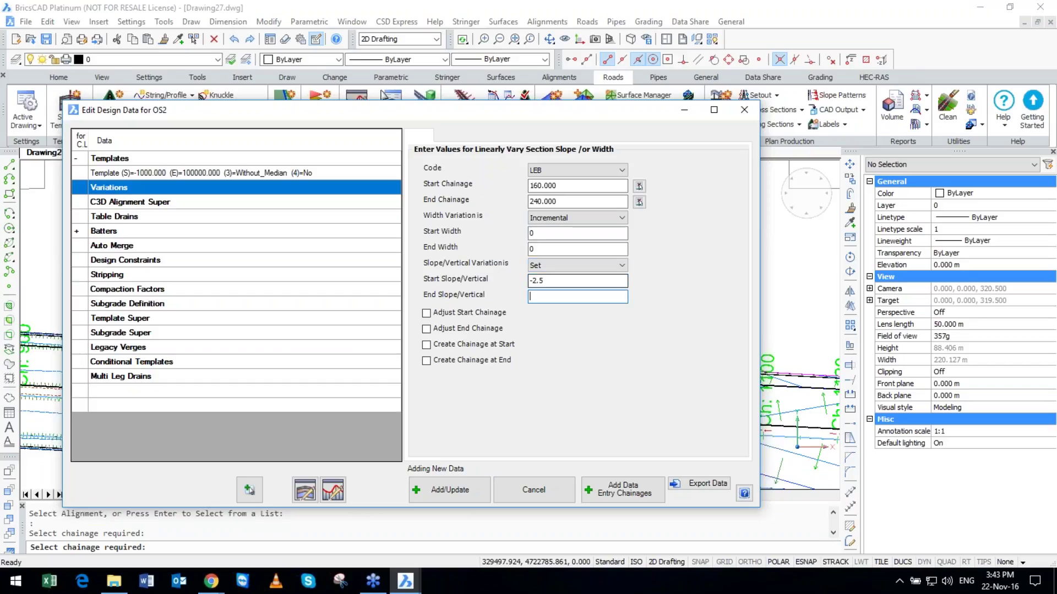
text(1)
key(Return)
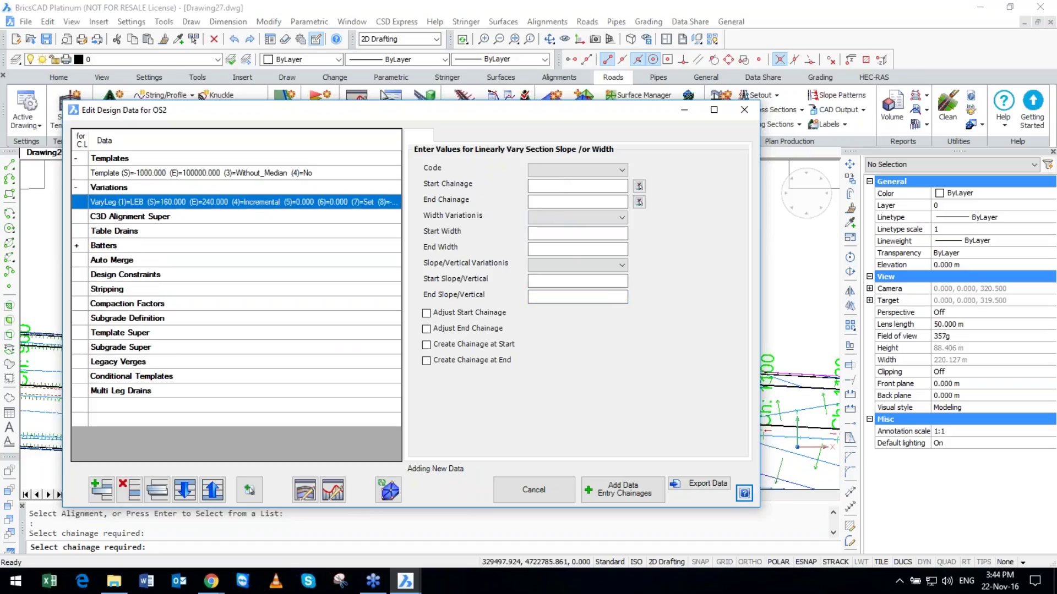
Duplicate the LEB variation and change its chainage range to 240–300.
click(157, 489)
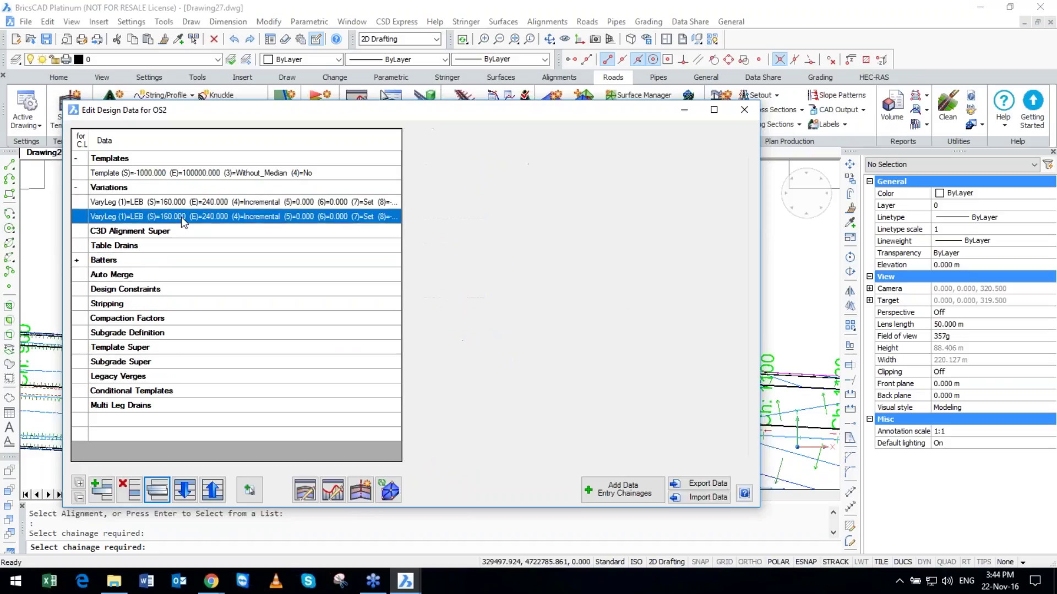
click(183, 220)
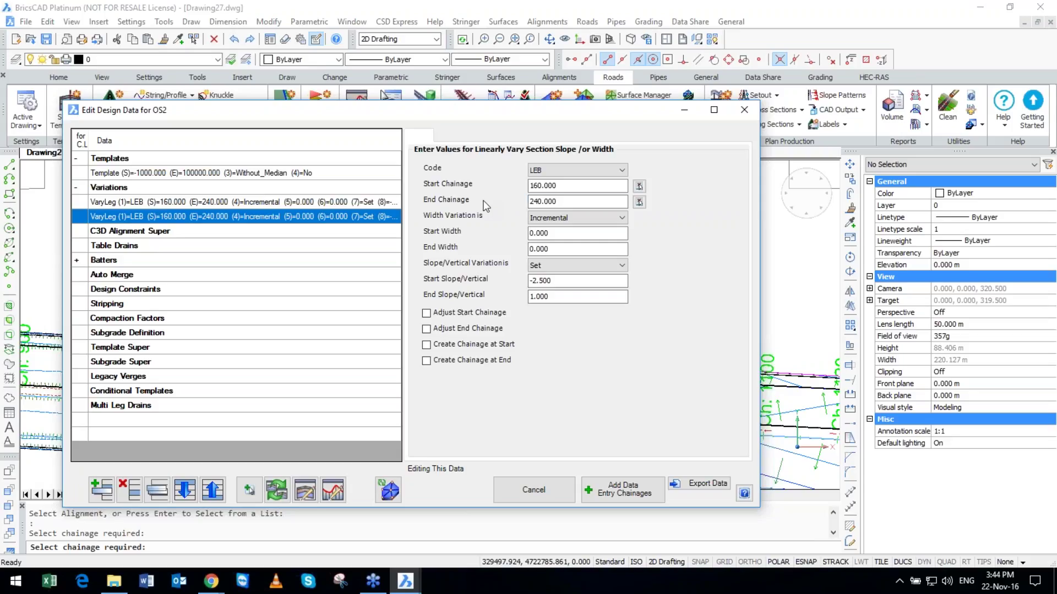
key(Tab)
key(shift+Tab)
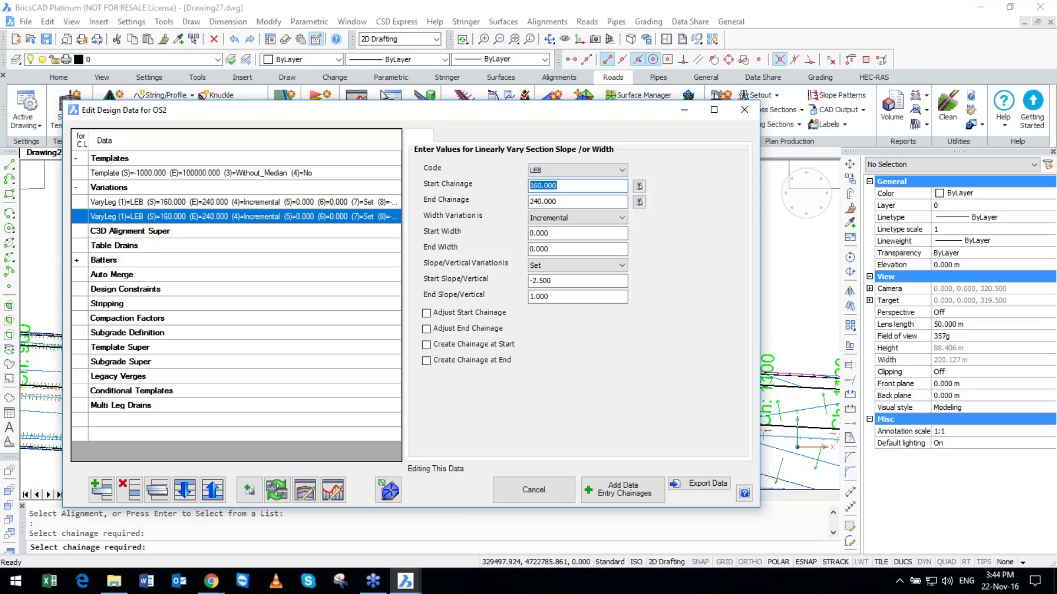
text(240.000)
click(530, 204)
drag(538, 201, 530, 204)
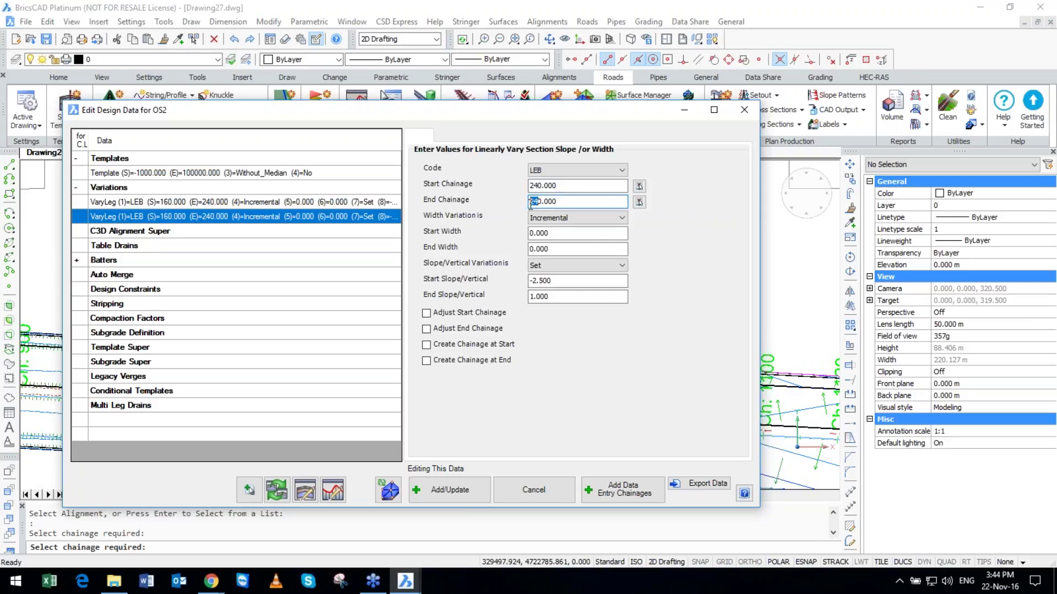
text(30)
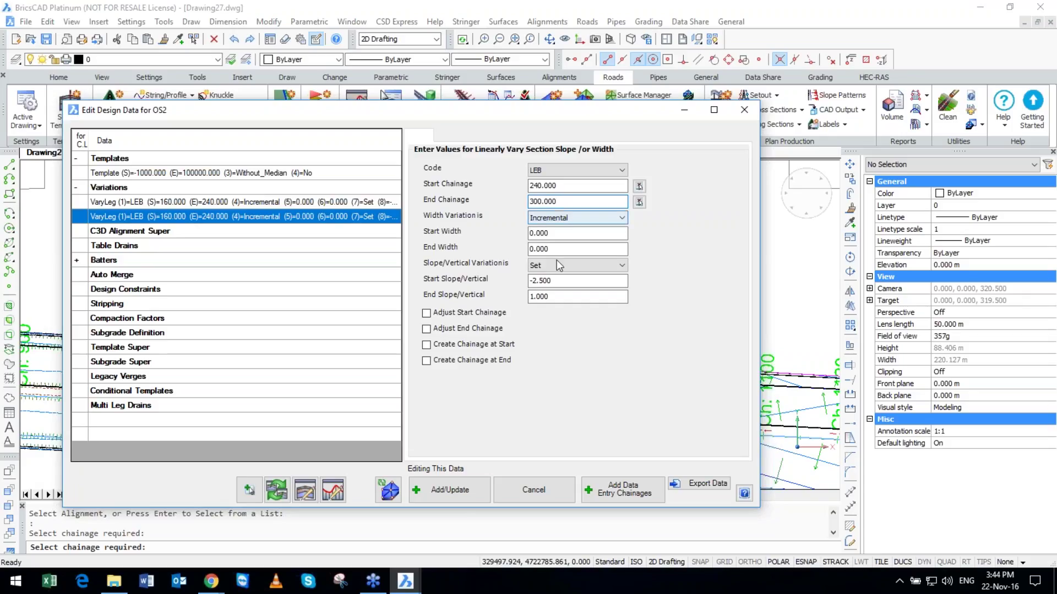
Set the new variation's slope from 1 to -2.5, apply it, then duplicate the 160–240 variation.
drag(550, 281, 528, 281)
text(1)
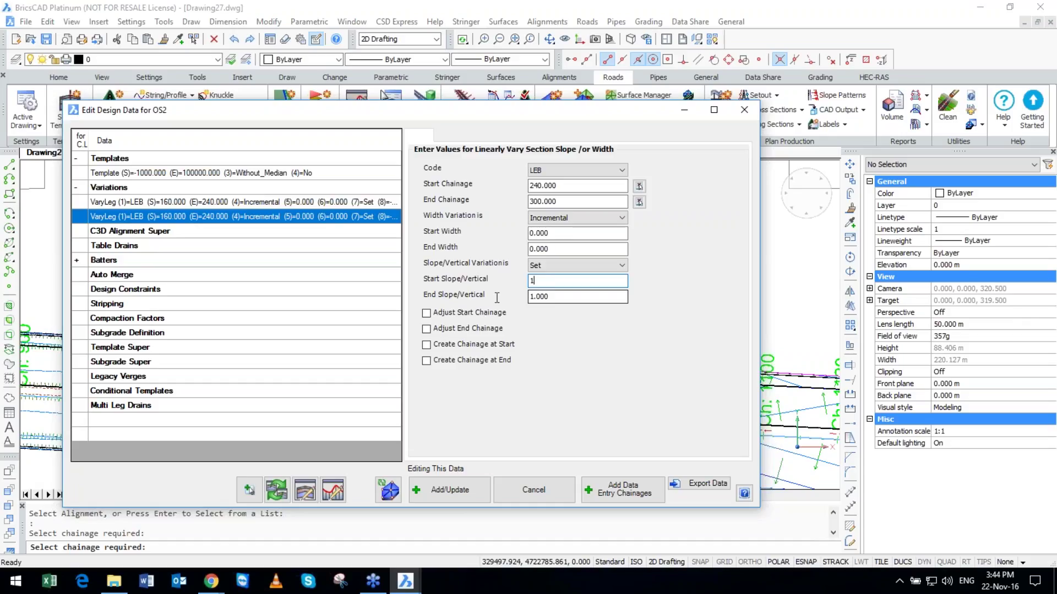
key(Tab)
text(-2.500)
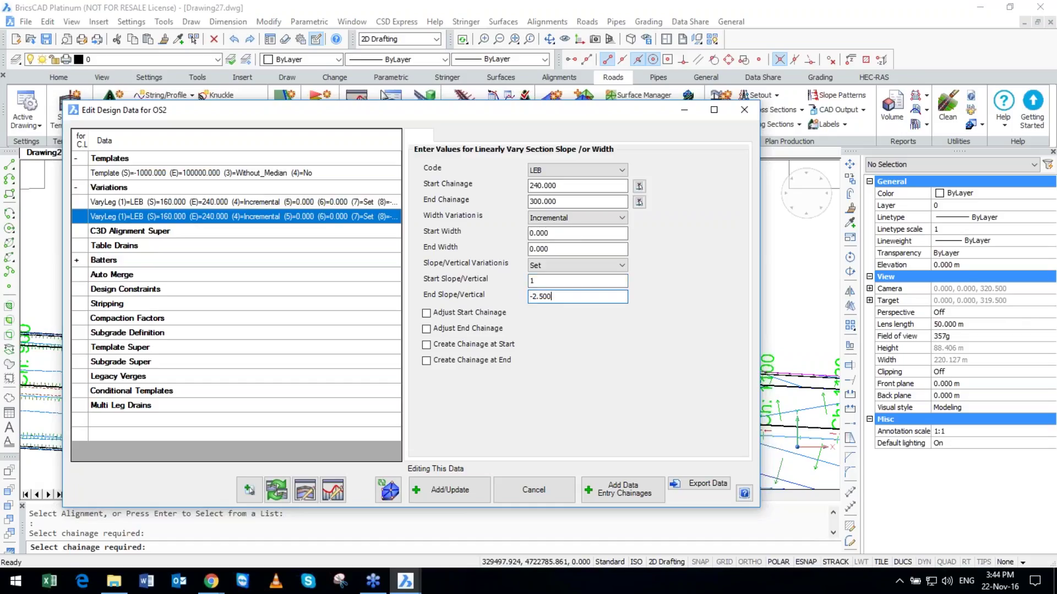
click(467, 489)
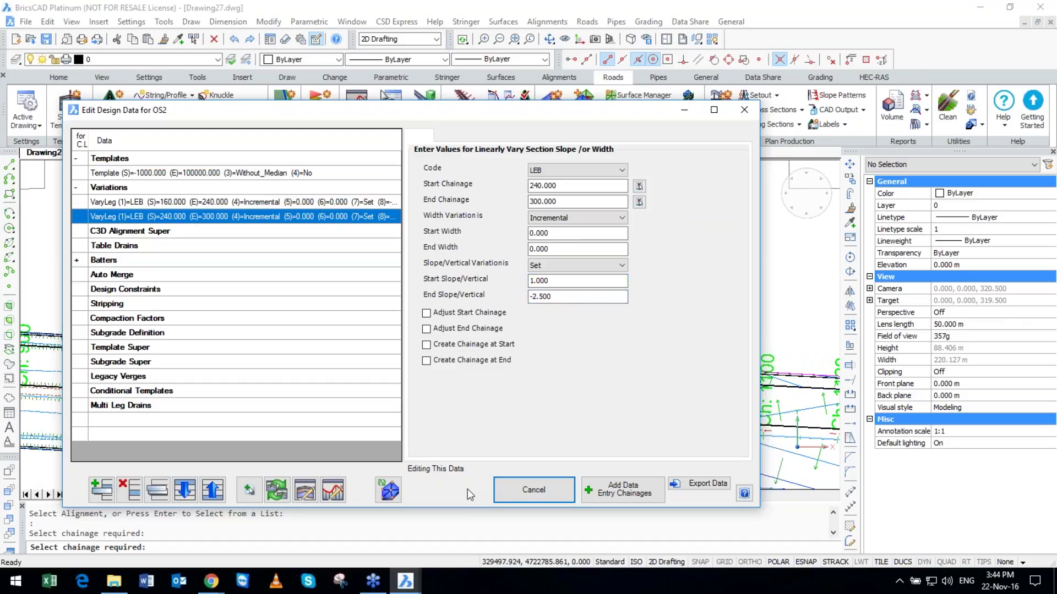
click(246, 202)
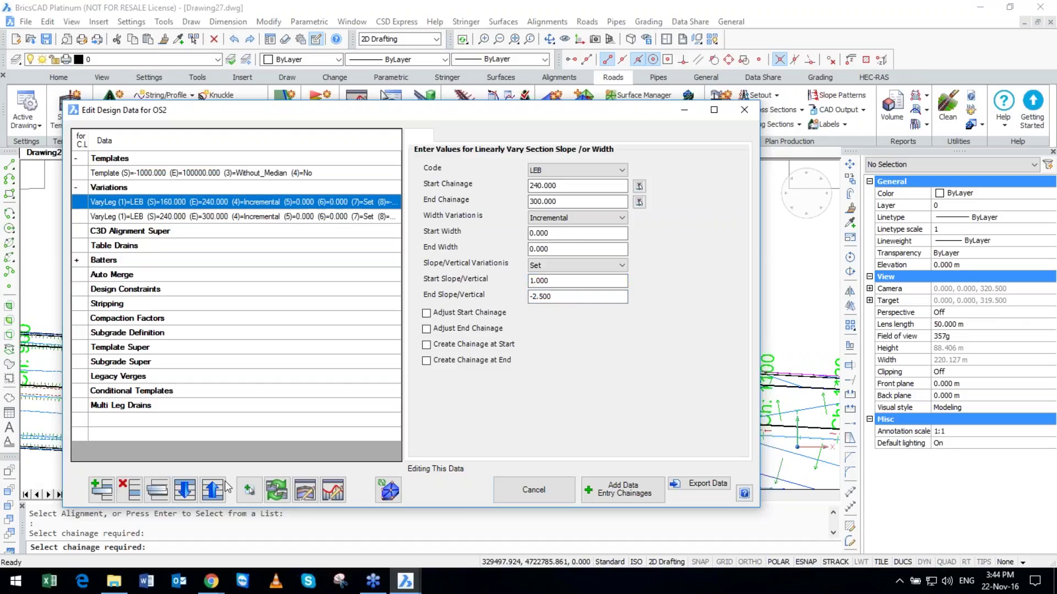
click(158, 495)
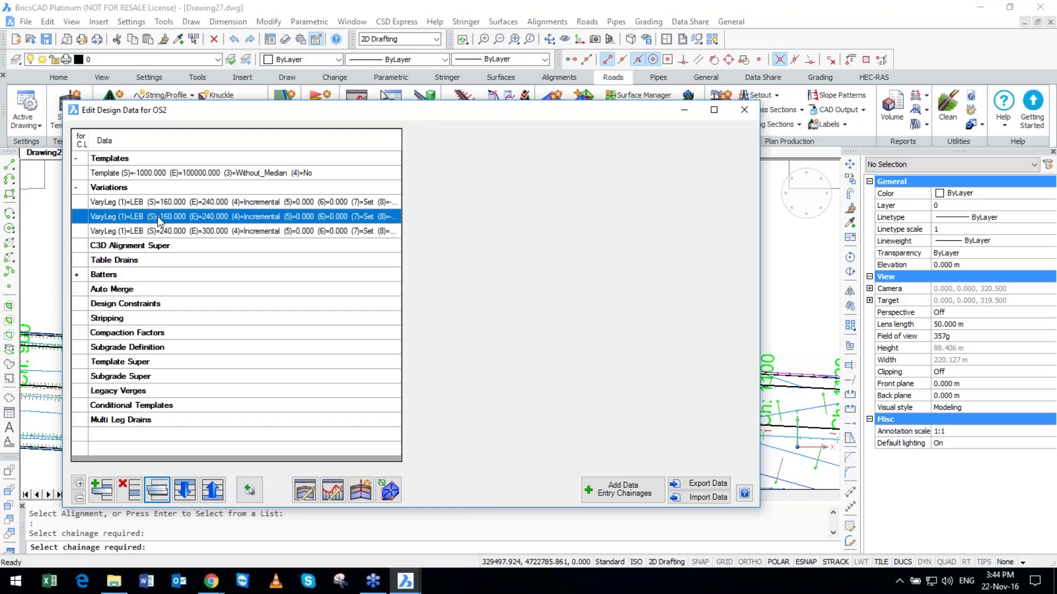
Move the copied variation below the 240–300 entry, switch its code to REB, and set end slope -0.5.
double_click(158, 218)
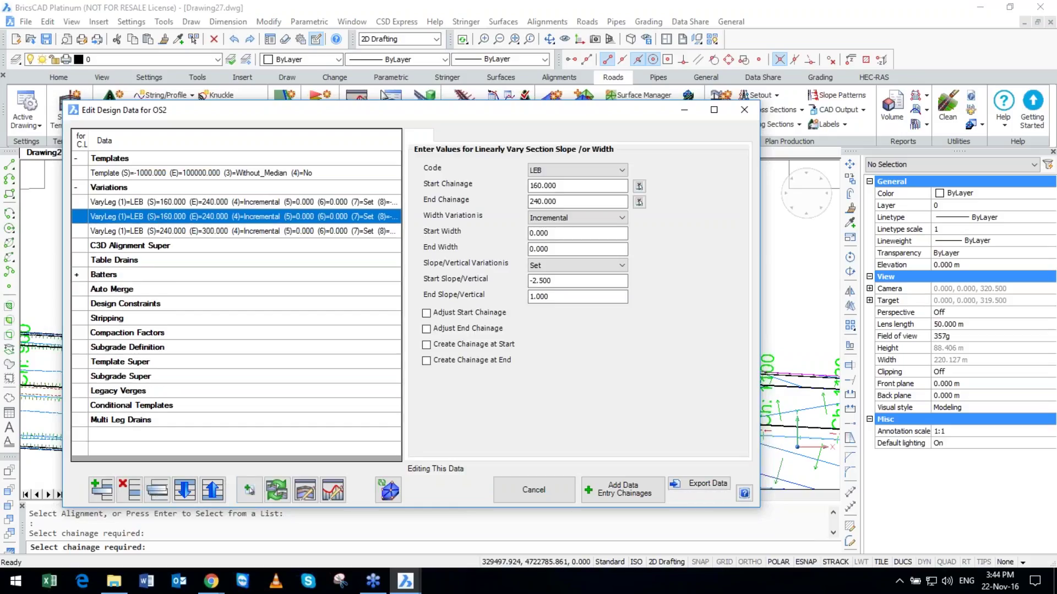
click(185, 490)
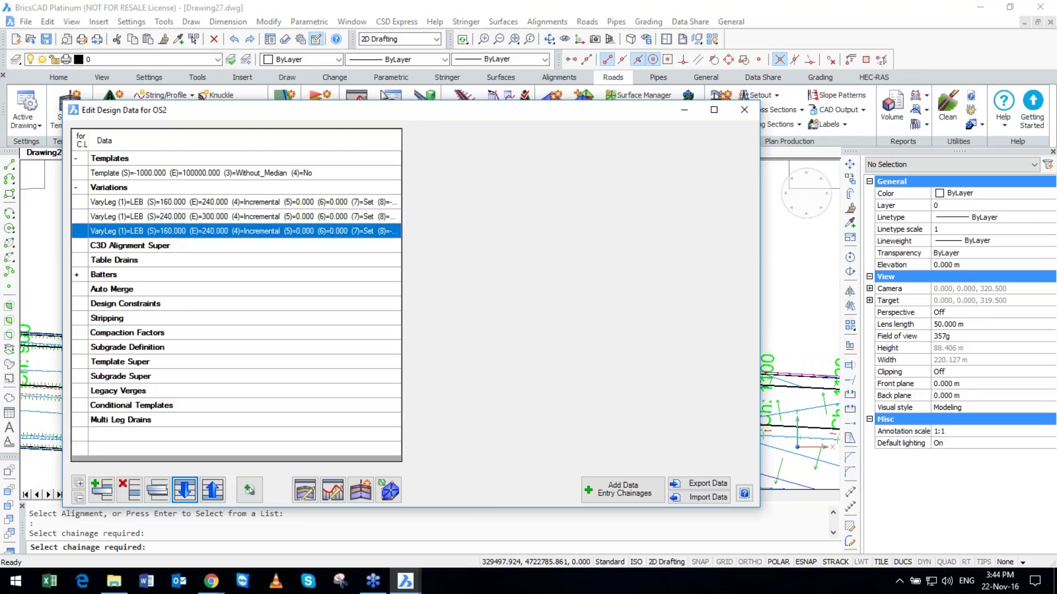
double_click(160, 231)
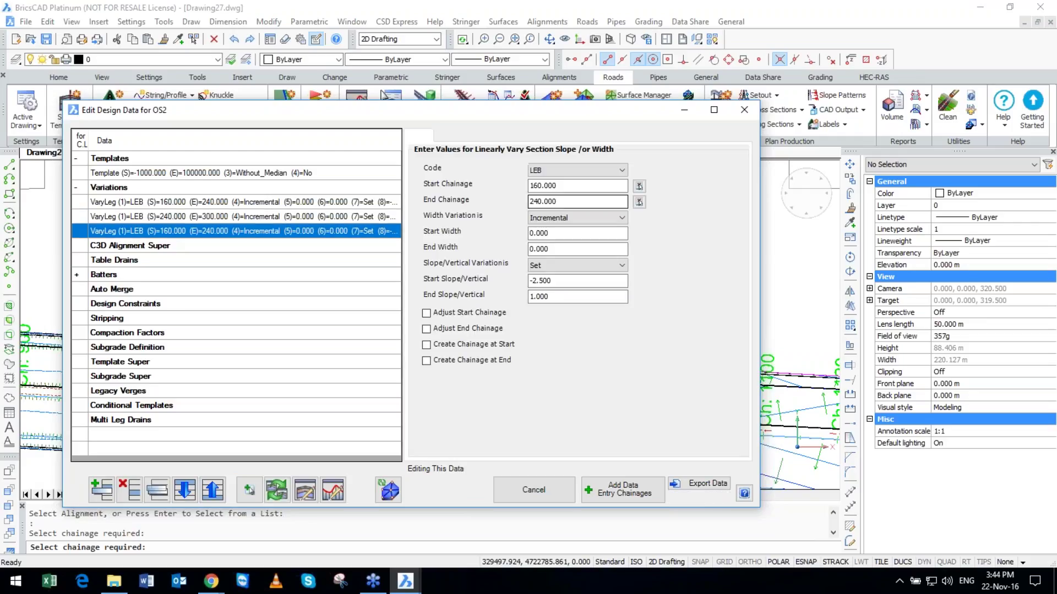
click(548, 170)
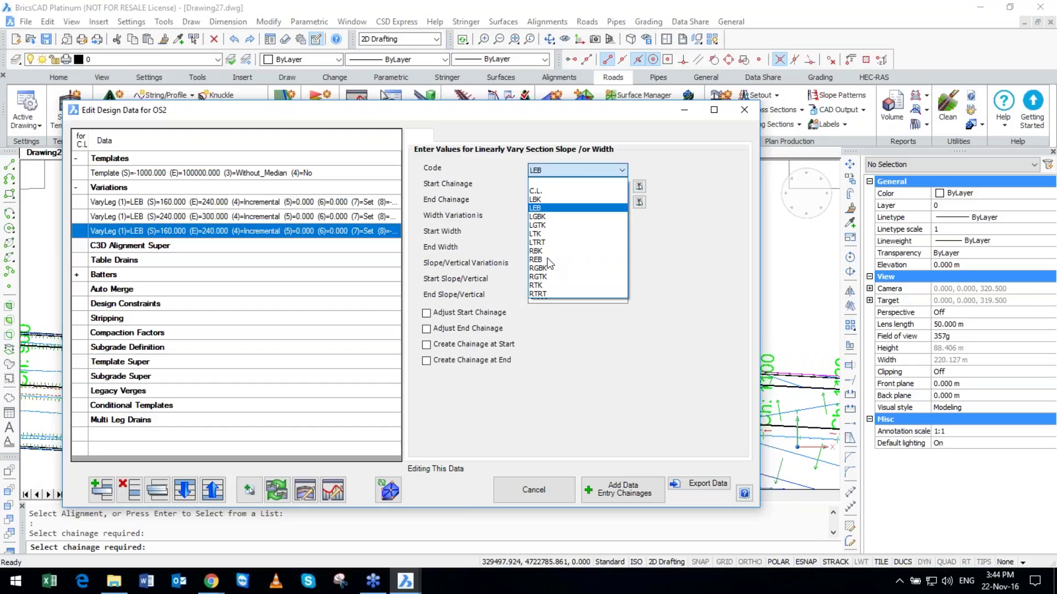
click(547, 257)
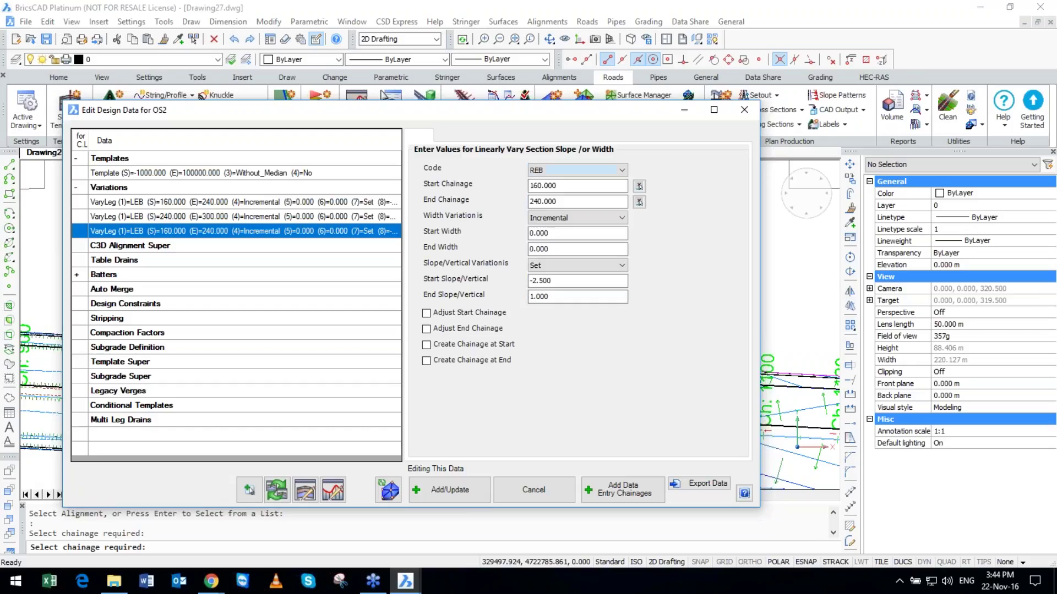
click(530, 296)
double_click(530, 296)
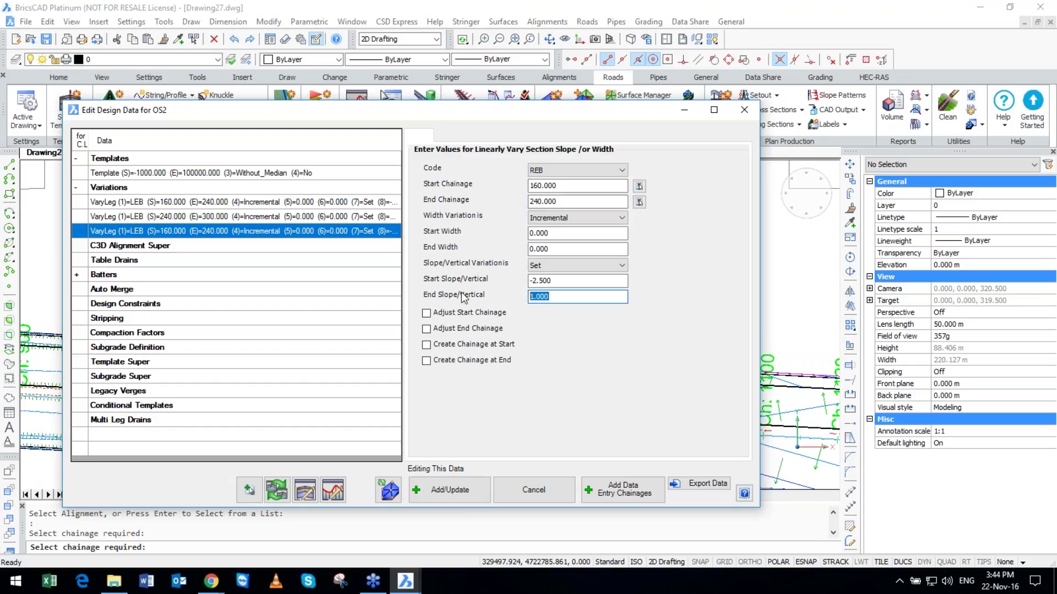
text(-0.)
text(5)
key(Return)
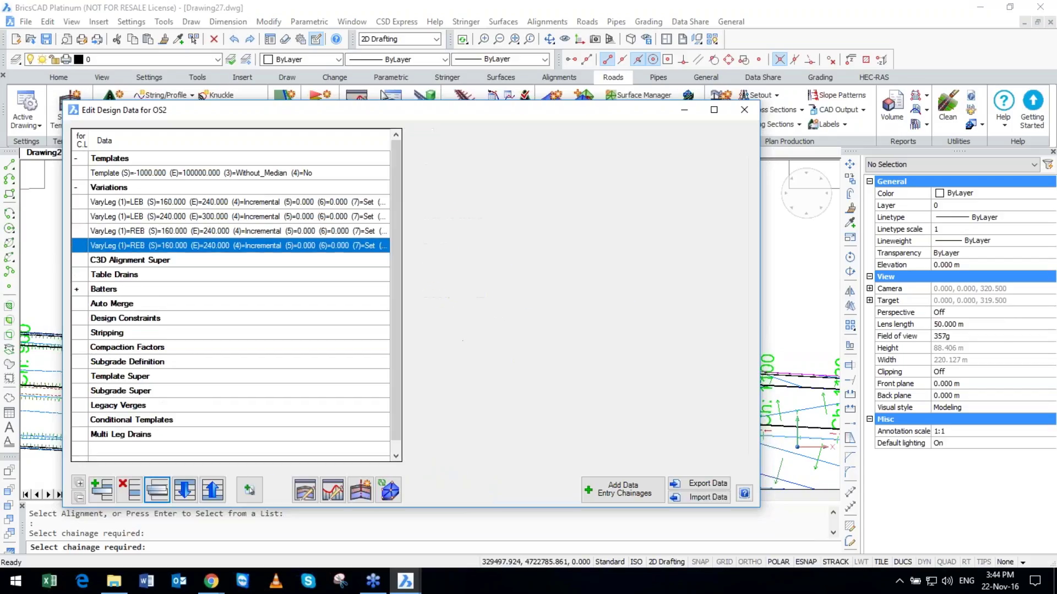
Change the next REB variation's slopes to -0.5 and -2.5, apply it, and close the design data.
click(562, 281)
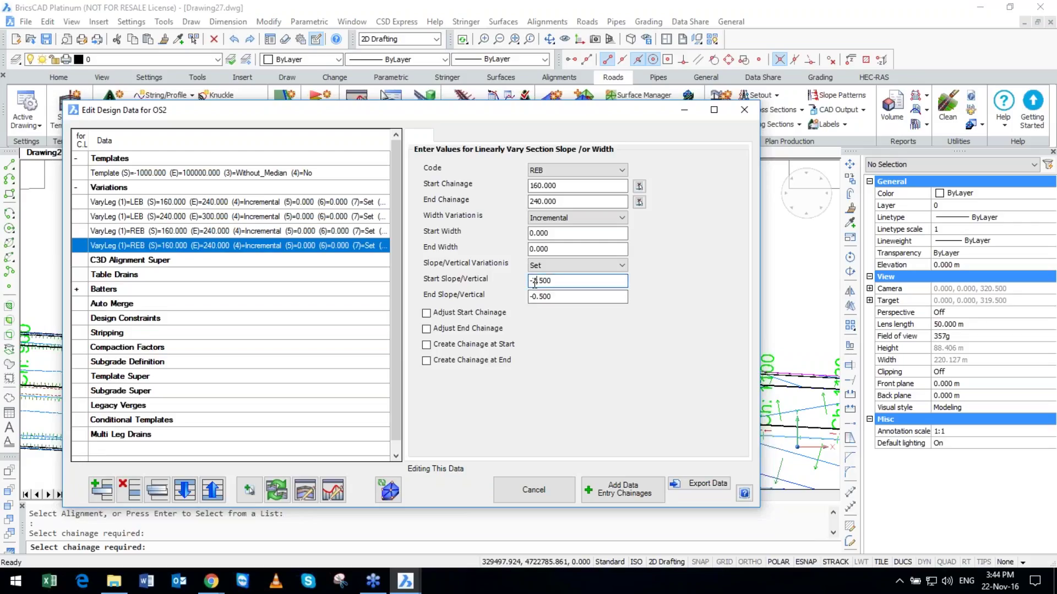
drag(535, 284, 539, 284)
text(0)
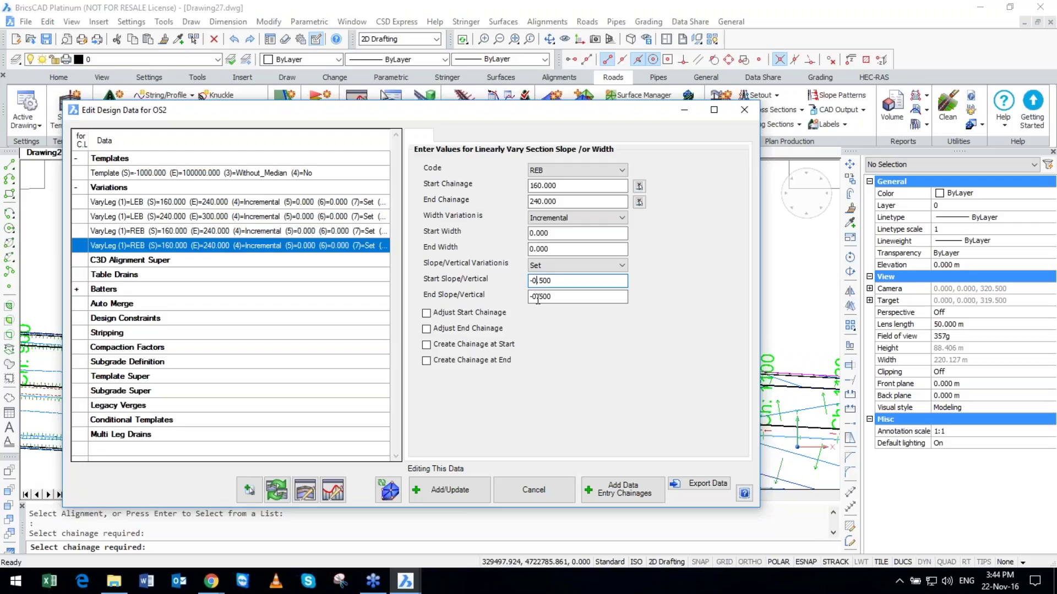
click(535, 297)
key(BackSpace)
text(2)
key(Return)
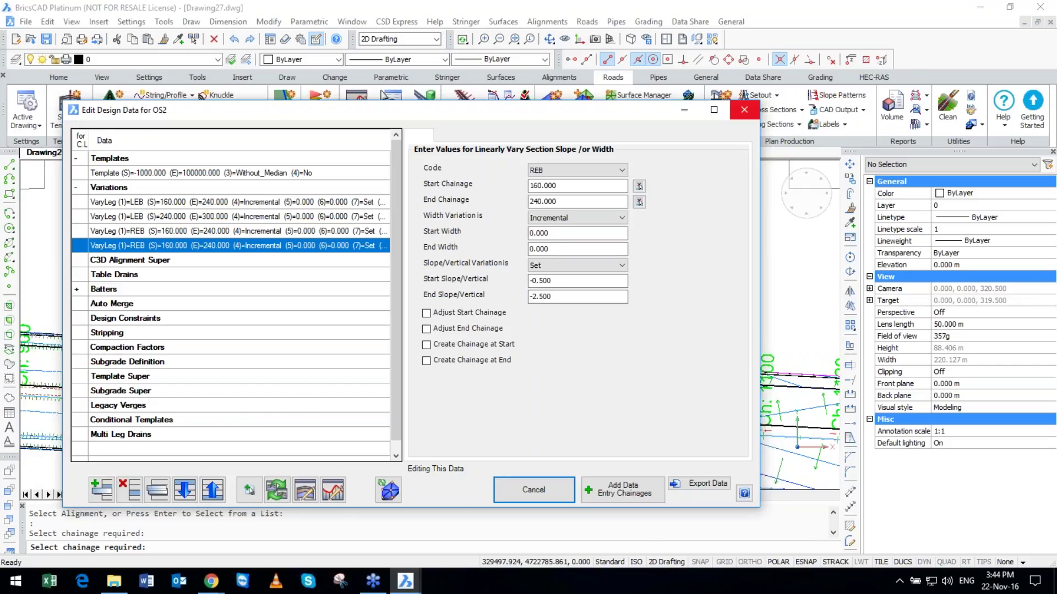
click(744, 109)
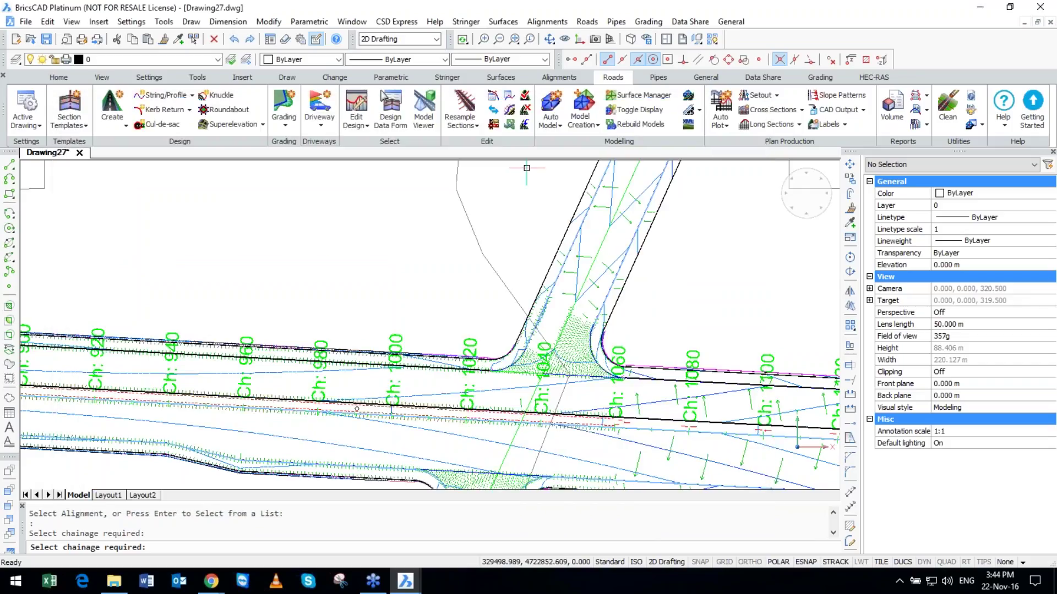
Confirm rebuilding ALL road models, then pick OS2 to open its centreline vertical profile.
scroll(556, 228, up, 5)
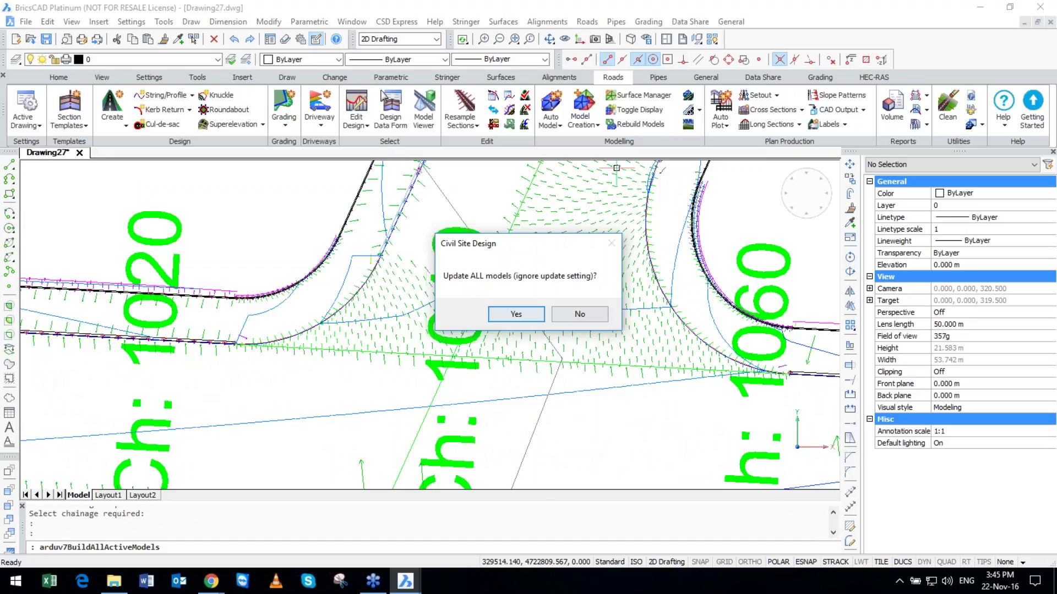
key(Return)
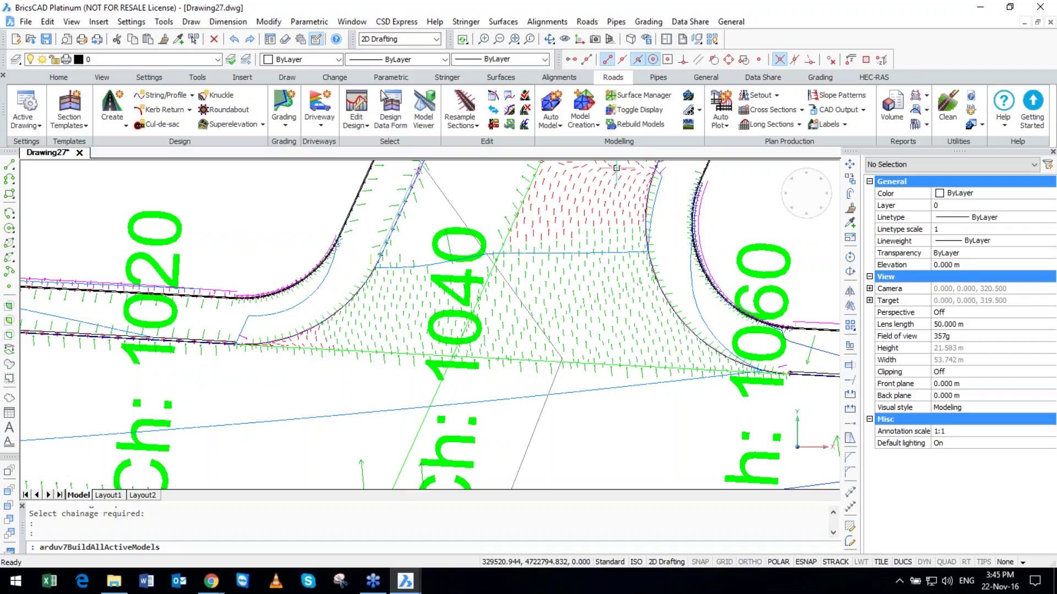
scroll(616, 168, up, 5)
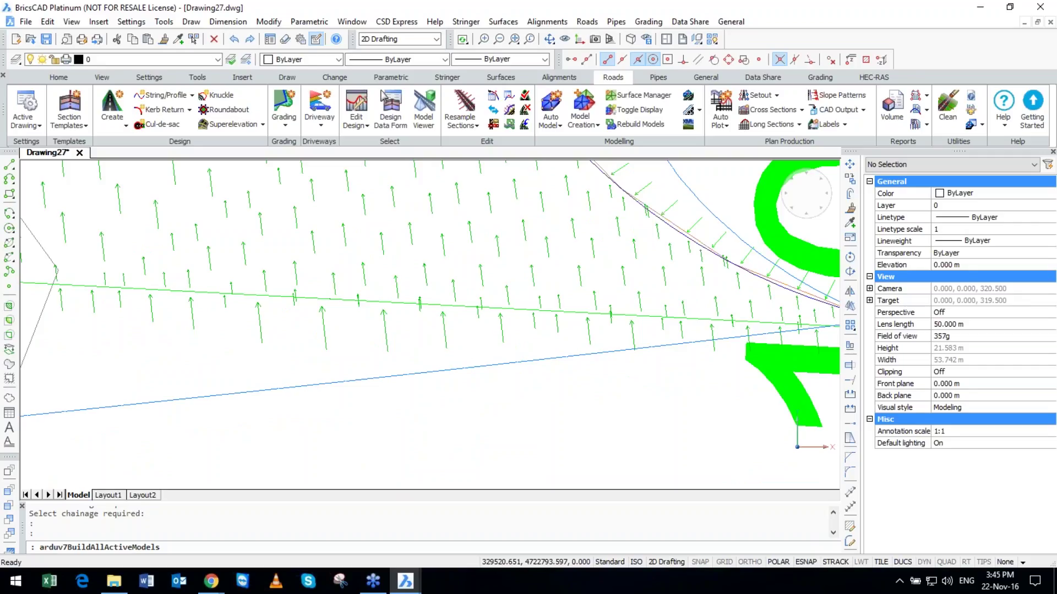
scroll(152, 422, down, 5)
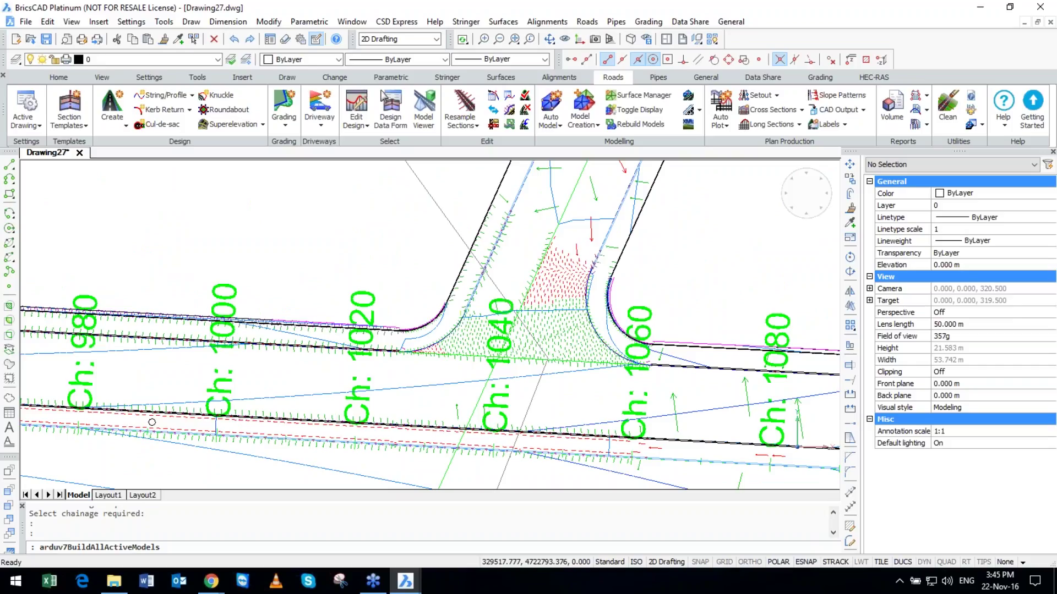
click(152, 422)
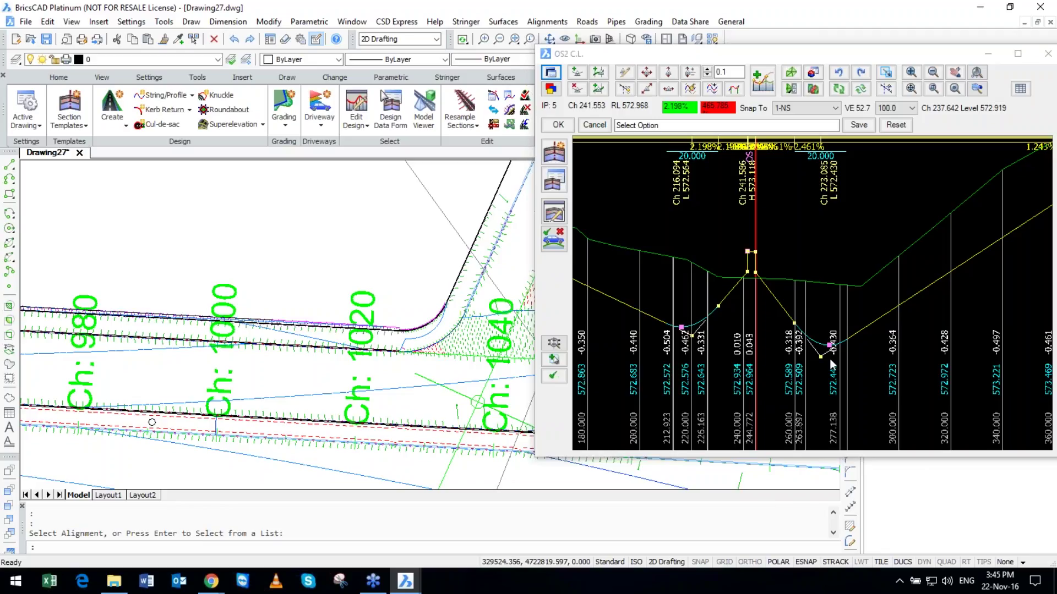
Trigger the delete-IP shortcut, then escape out of the OS2 profile editor back to the plan.
key(Delete)
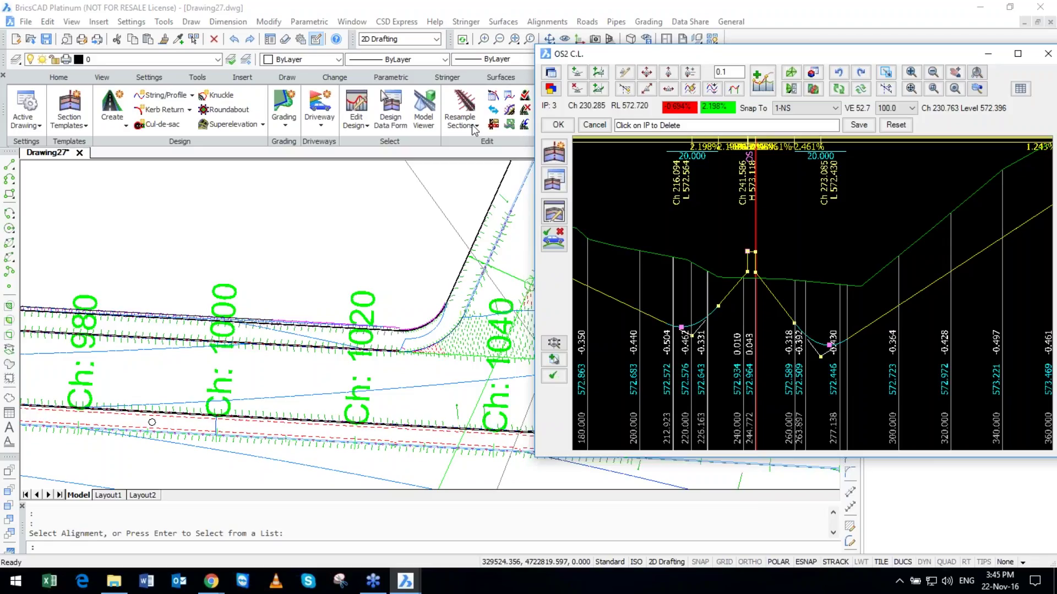
key(Escape)
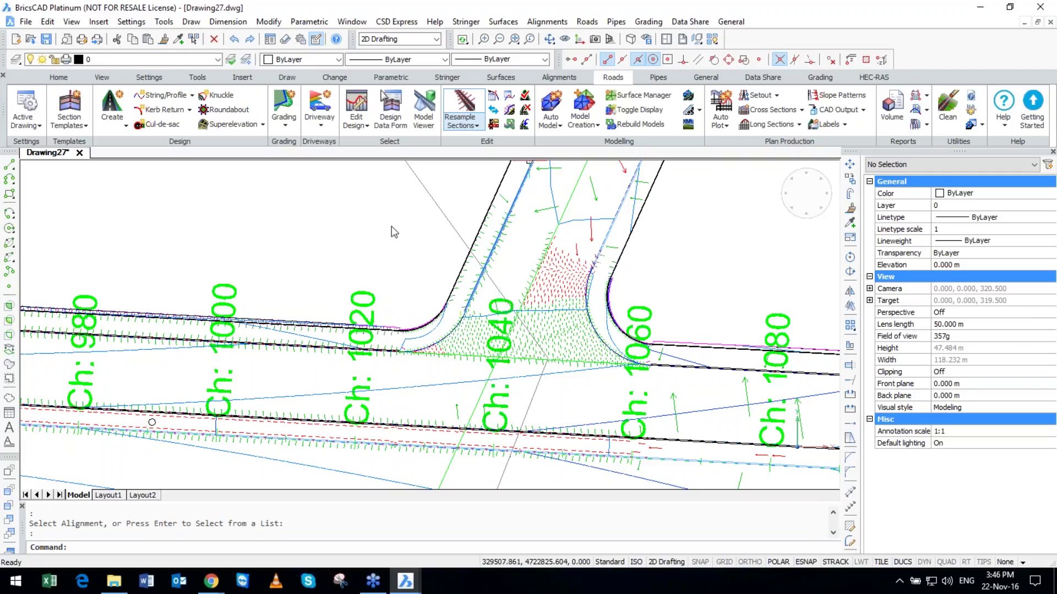
Set OS2's auto VC ease options, with fill Always for chainage 20.100–533.370, and apply them.
key(Return)
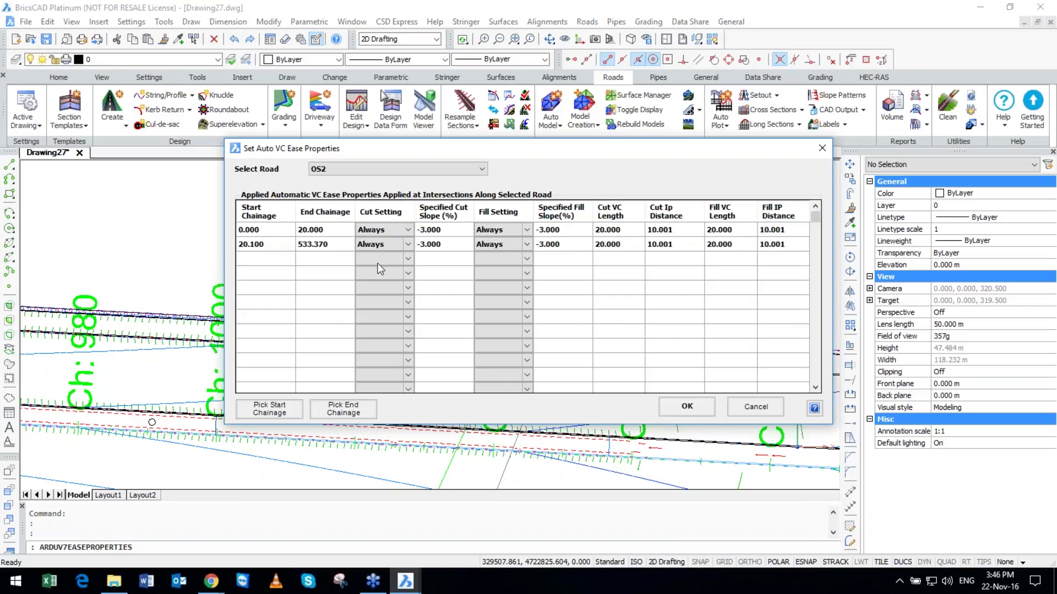
click(407, 243)
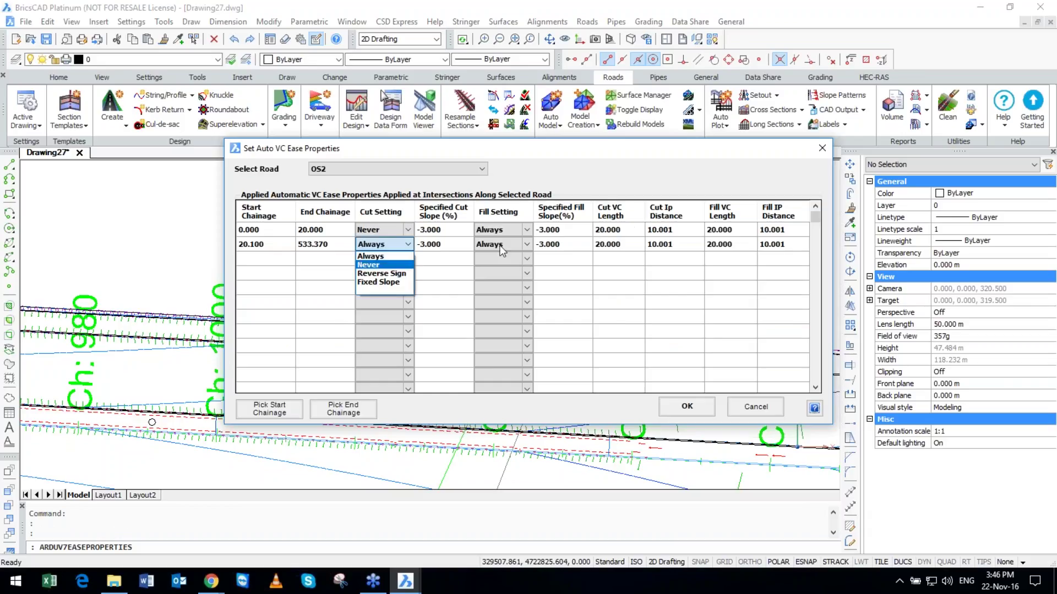
click(502, 247)
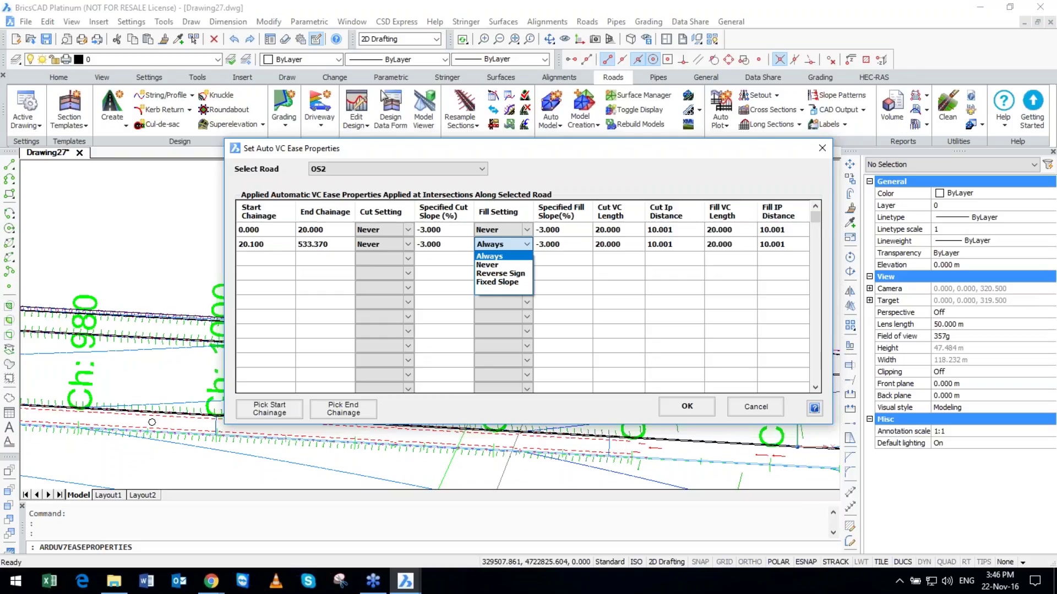
click(687, 406)
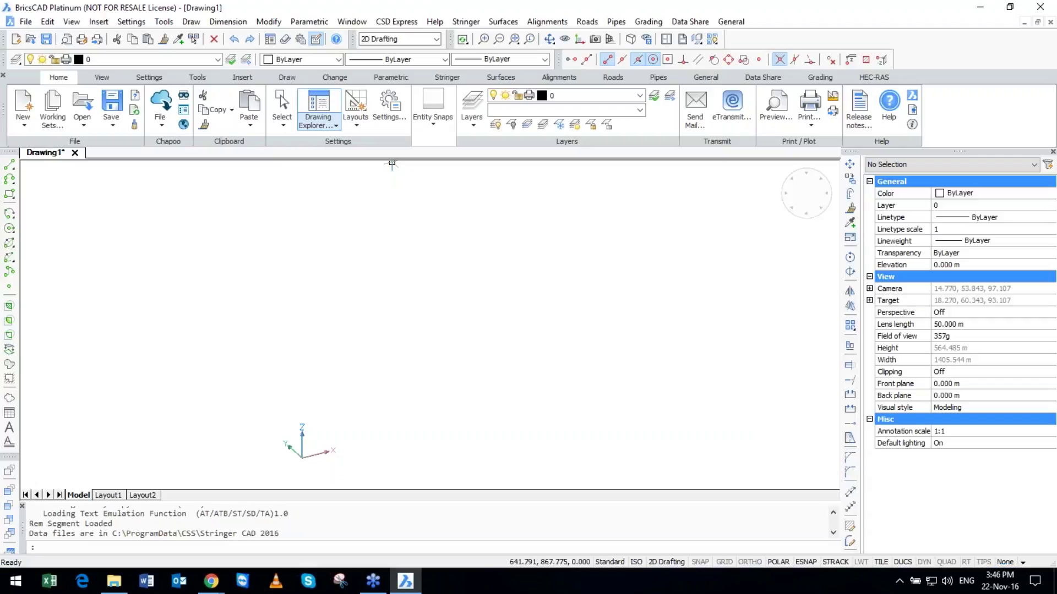
Close Drawing1 without saving, reopen Drawing27.dwg, and show the Roads tools.
key(ctrl+F4)
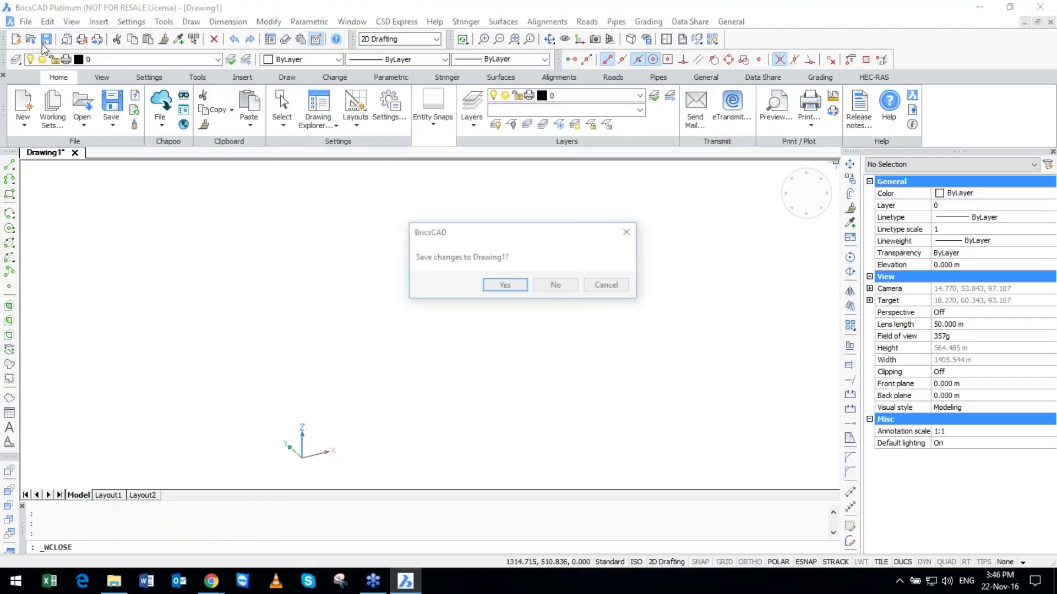
key(n)
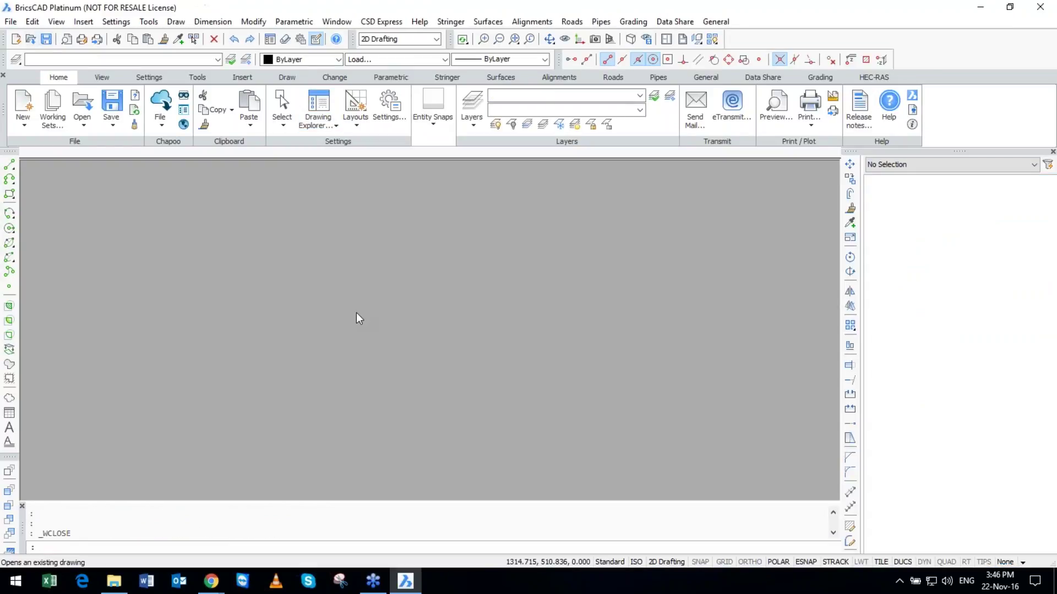
key(ctrl+o)
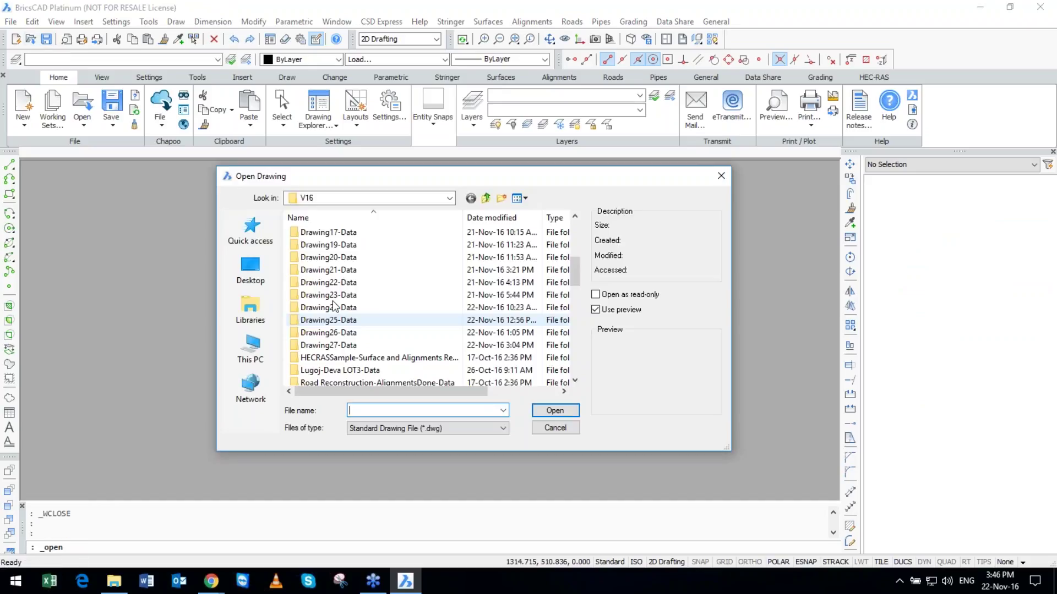
scroll(334, 306, down, 10)
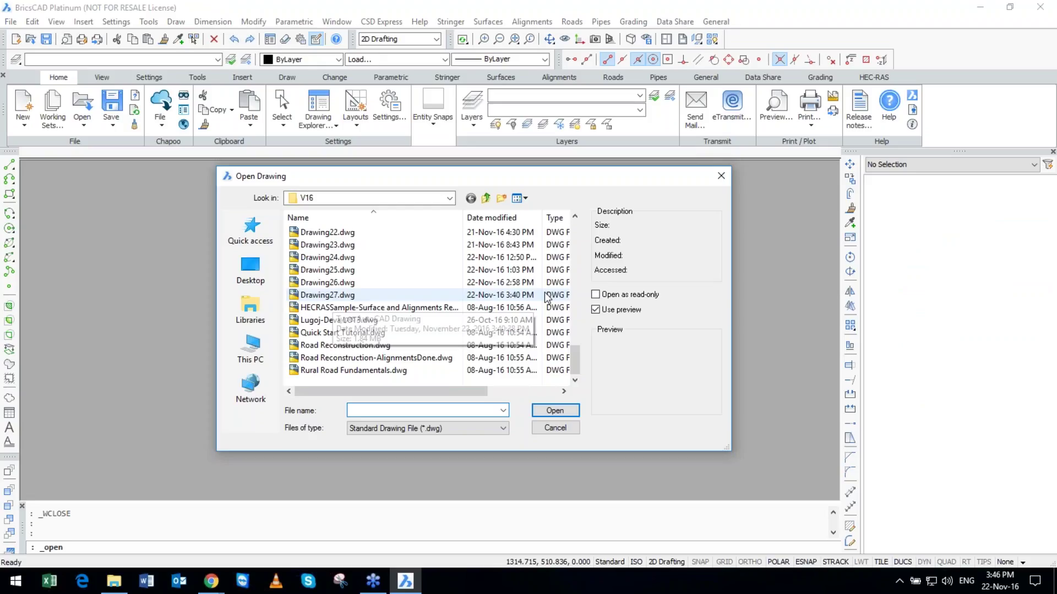
double_click(545, 295)
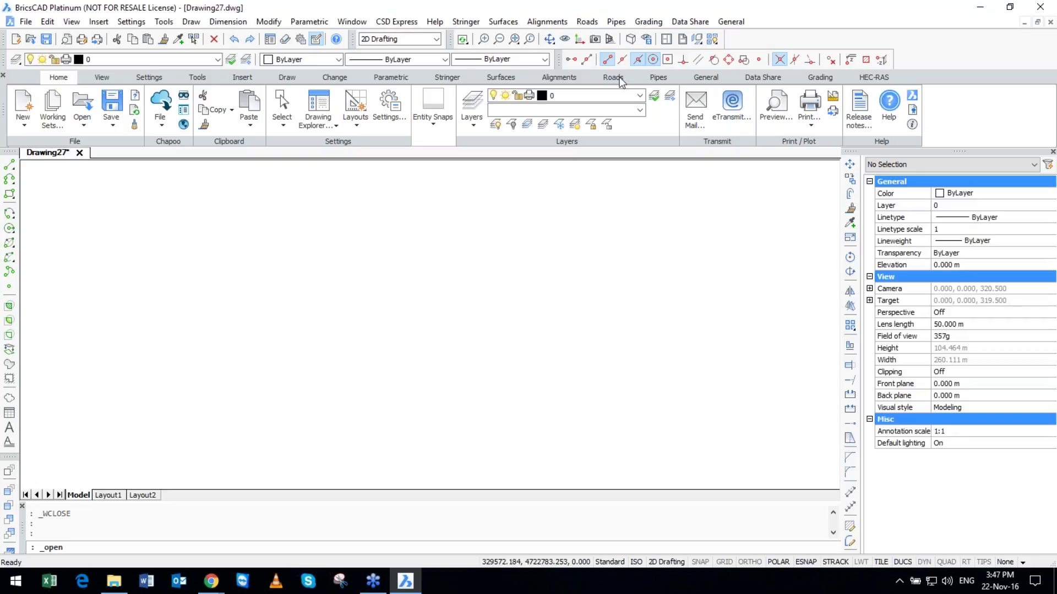
click(621, 82)
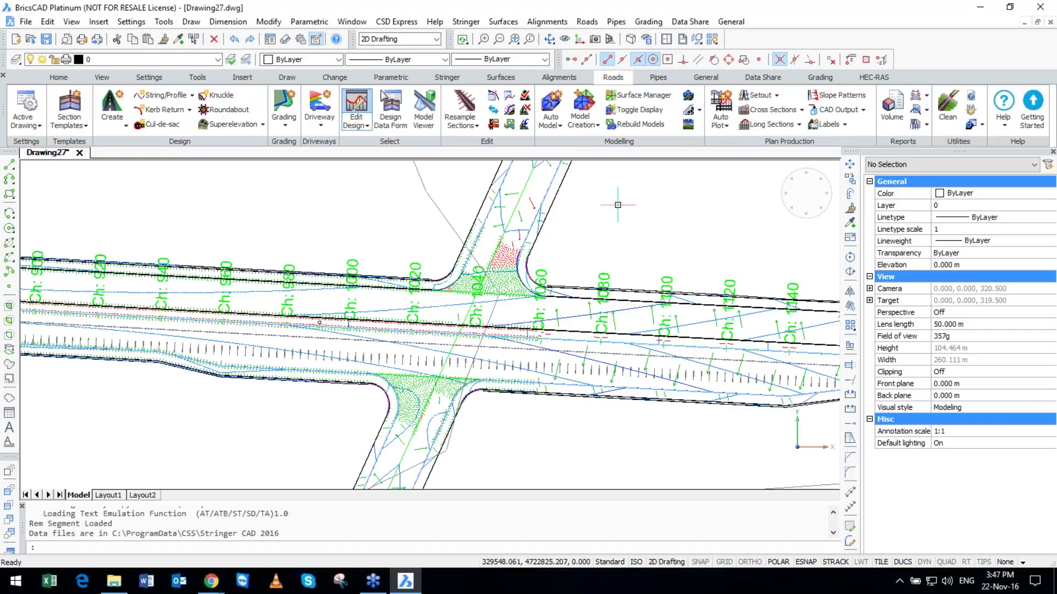
Open OS2's centreline profile via Edit Design and delete the vertical IP near chainage 273.
click(356, 110)
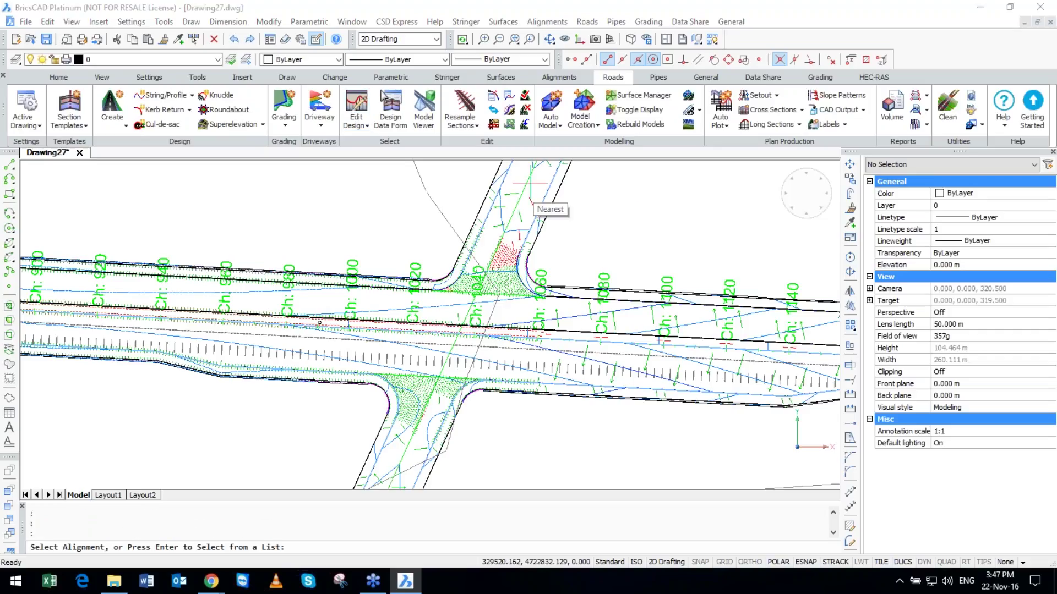
click(528, 201)
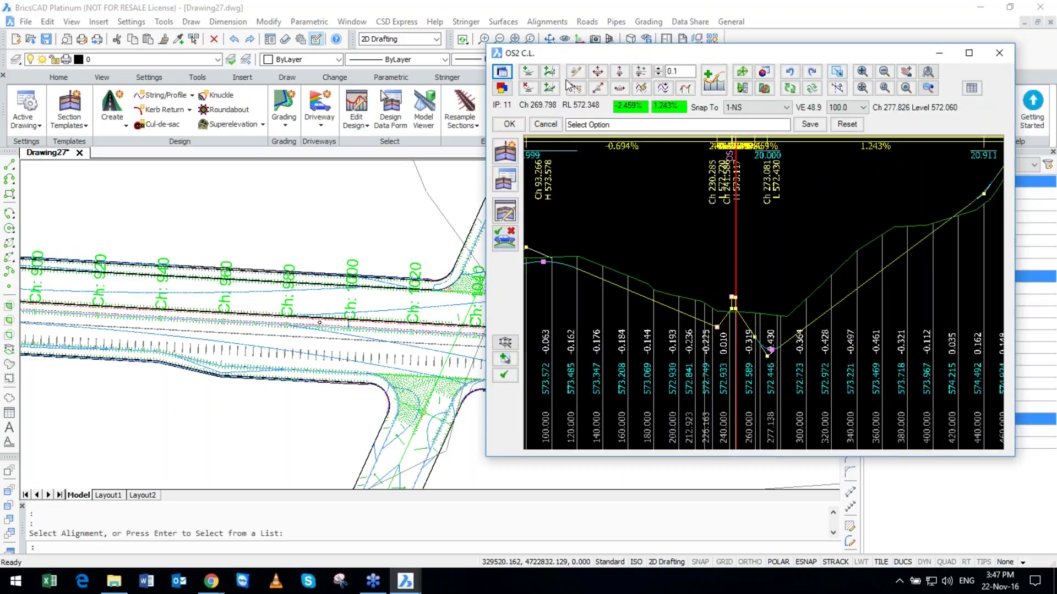
scroll(765, 320, up, 3)
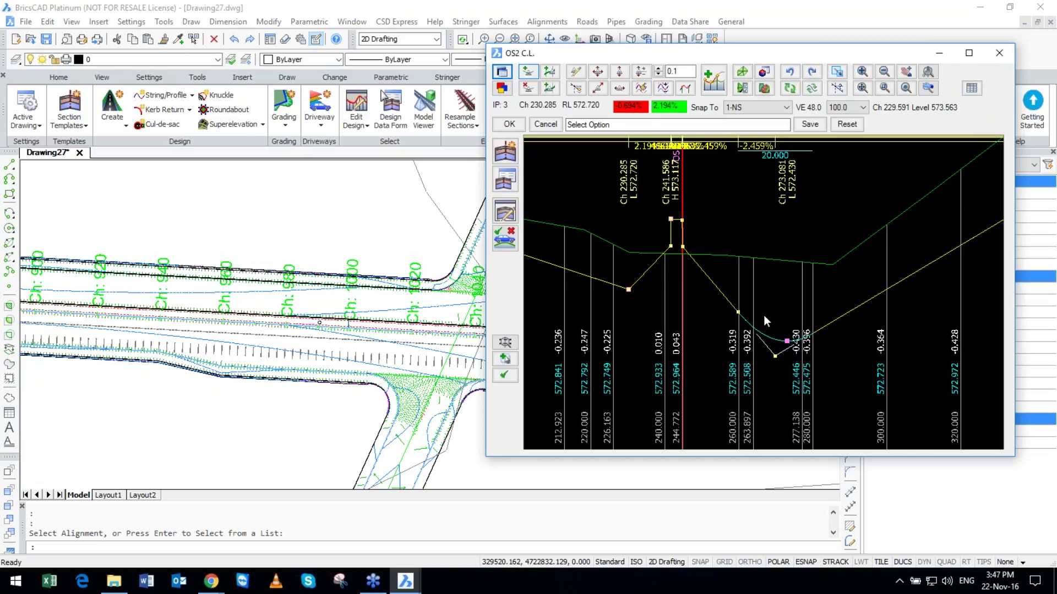
click(765, 317)
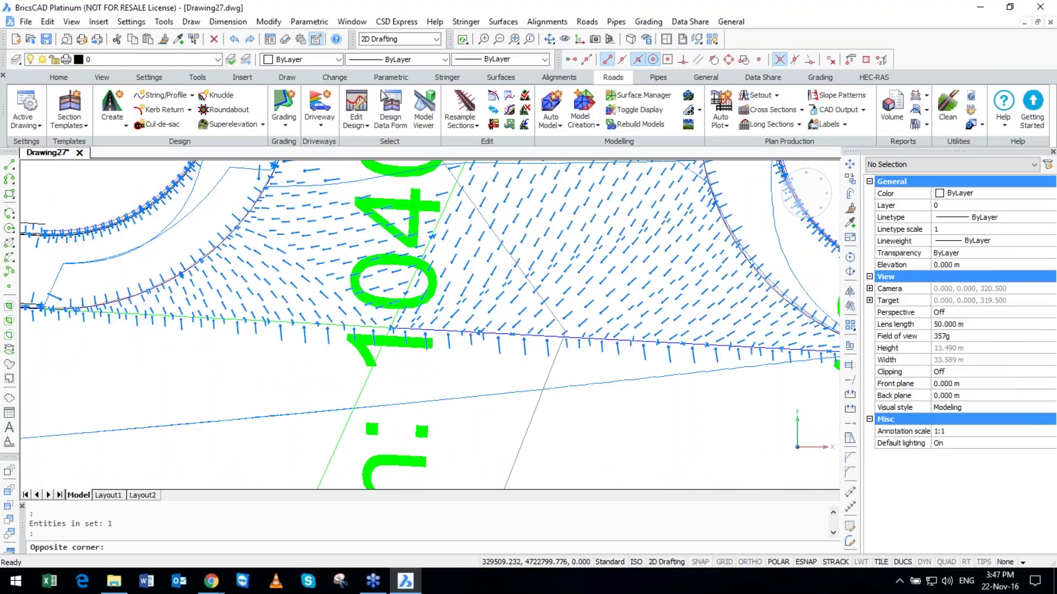
Run Auto Model to rebuild the road, then zoom and pan to the OS2 kerb return.
key(Escape)
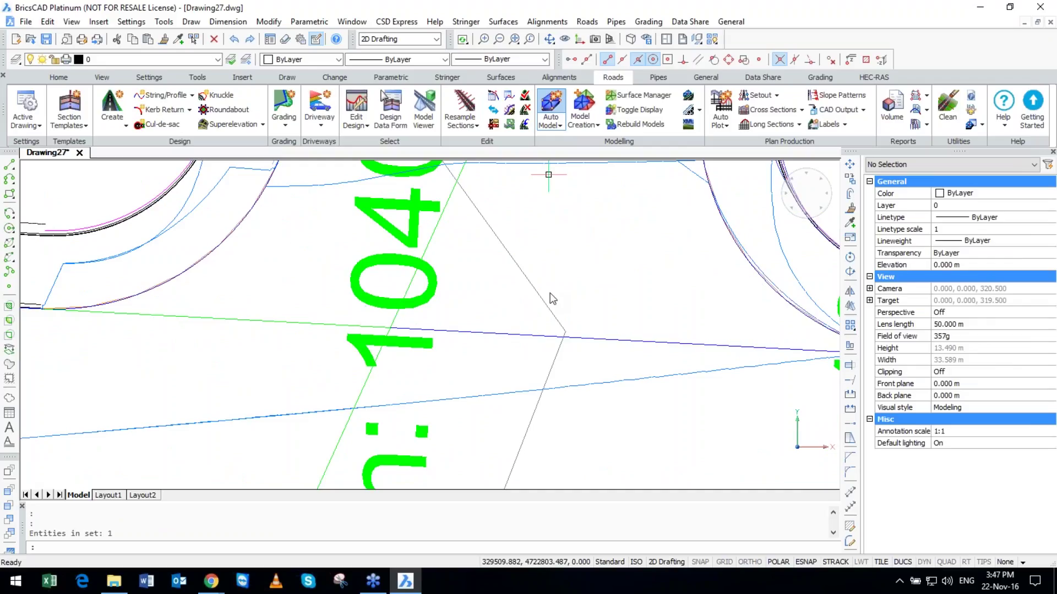
click(551, 108)
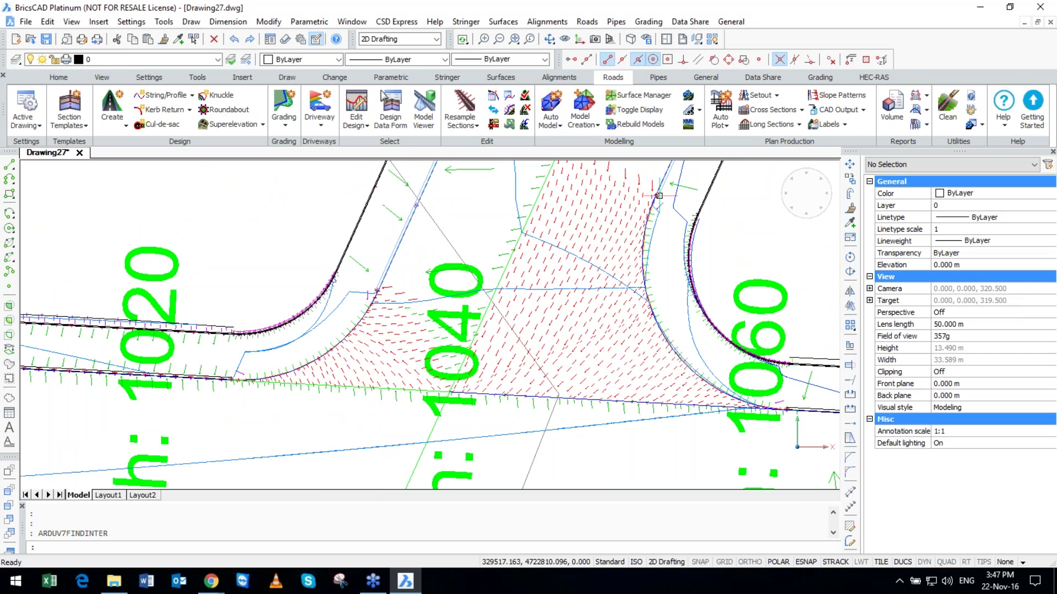
scroll(644, 284, up, 2)
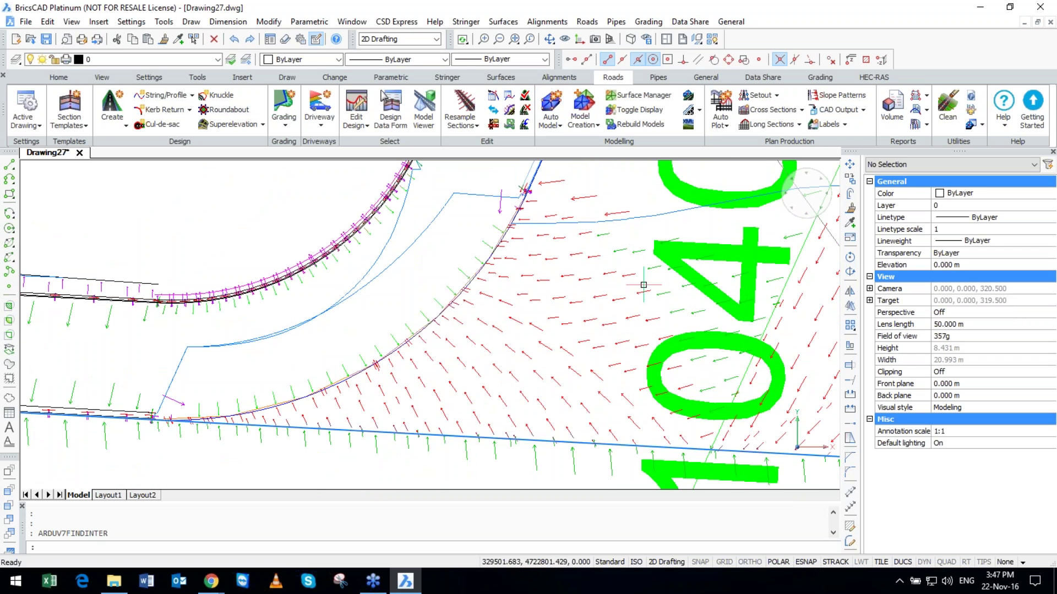
middle_drag(397, 341, 452, 346)
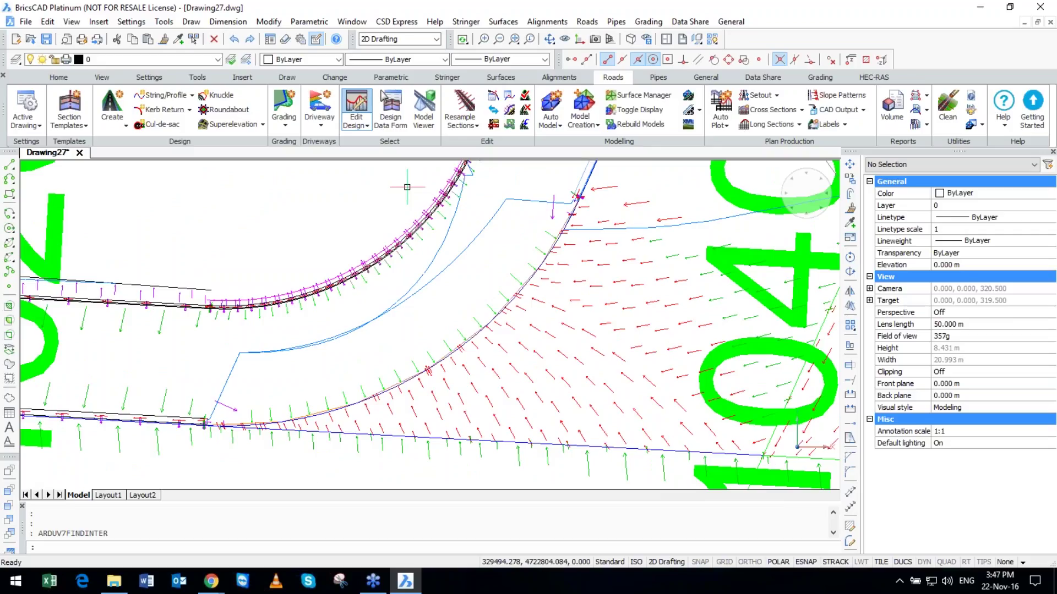
Delete the intermediate IPs on the OS-OS2-END-R-P1 kerb return, leaving one 0.179% grade.
click(475, 334)
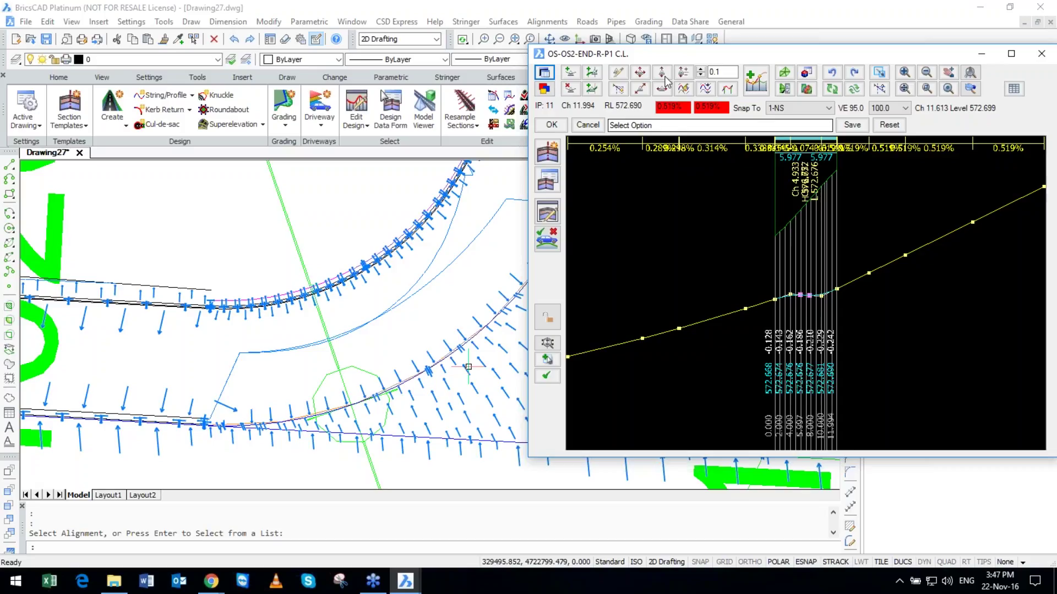
scroll(856, 329, up, 3)
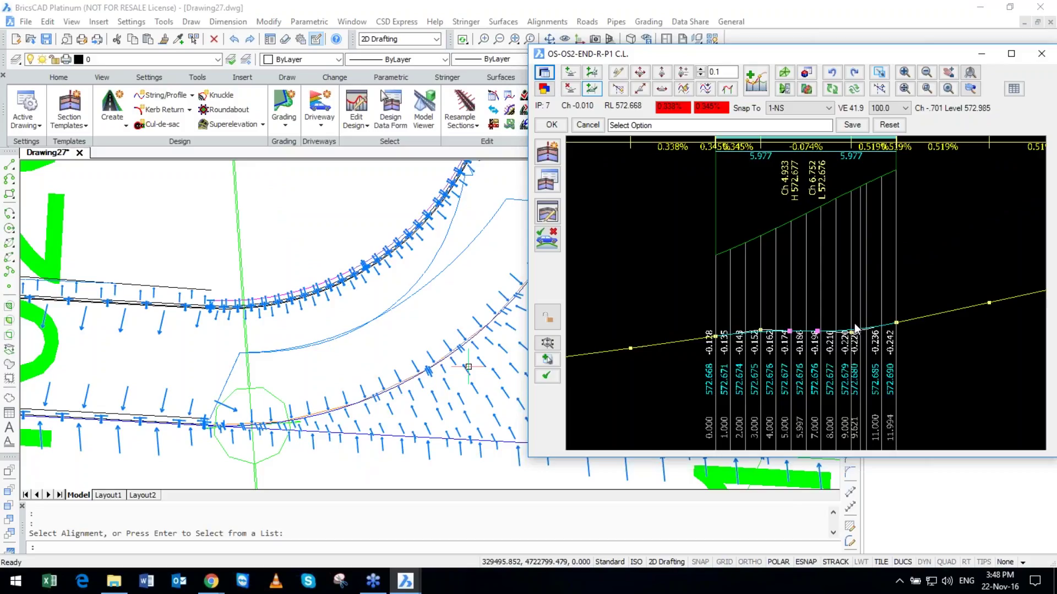
click(854, 322)
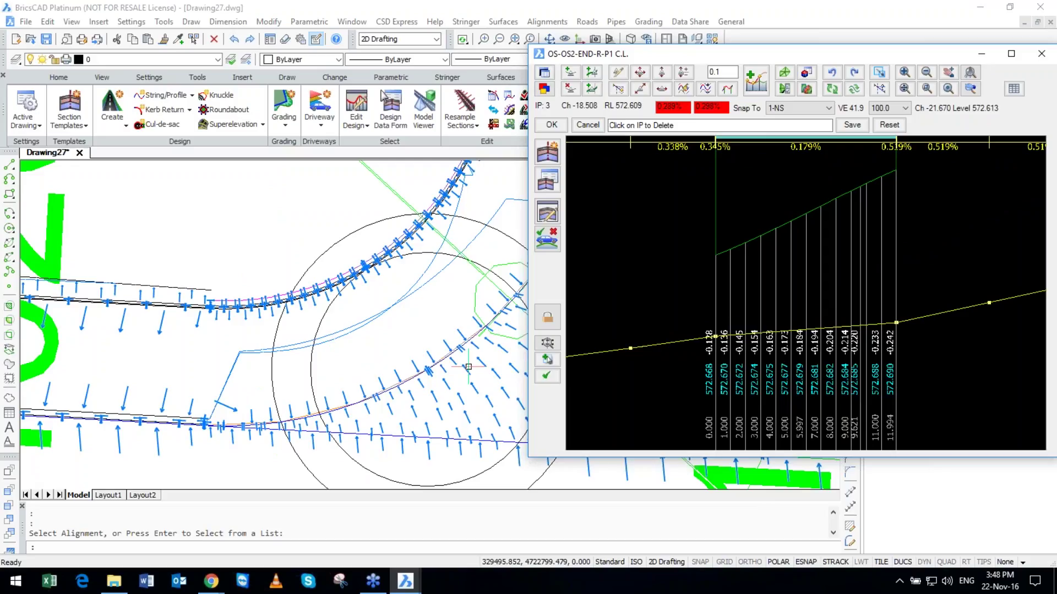
click(425, 317)
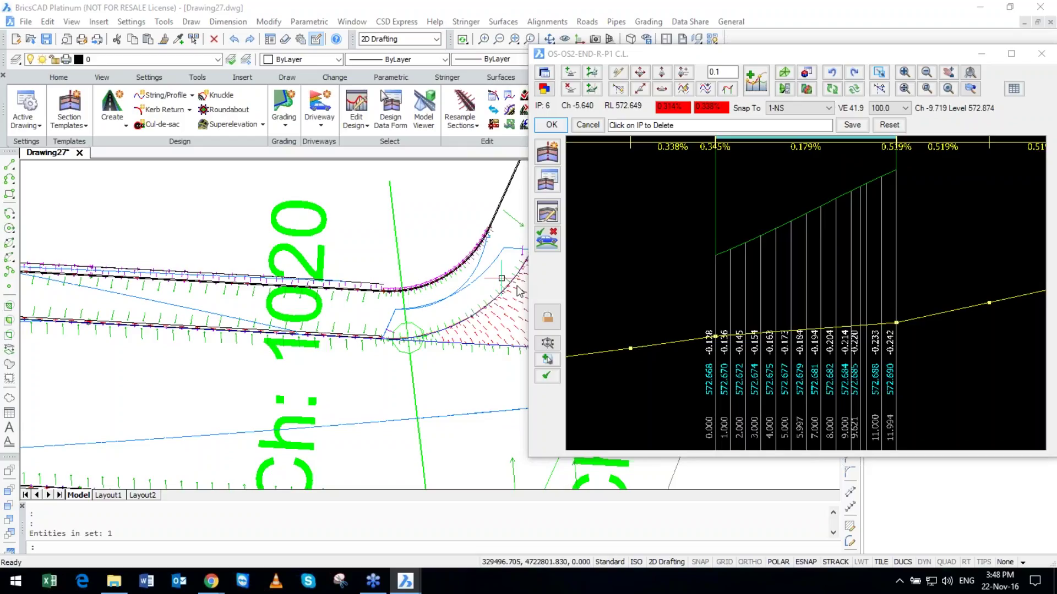
click(551, 124)
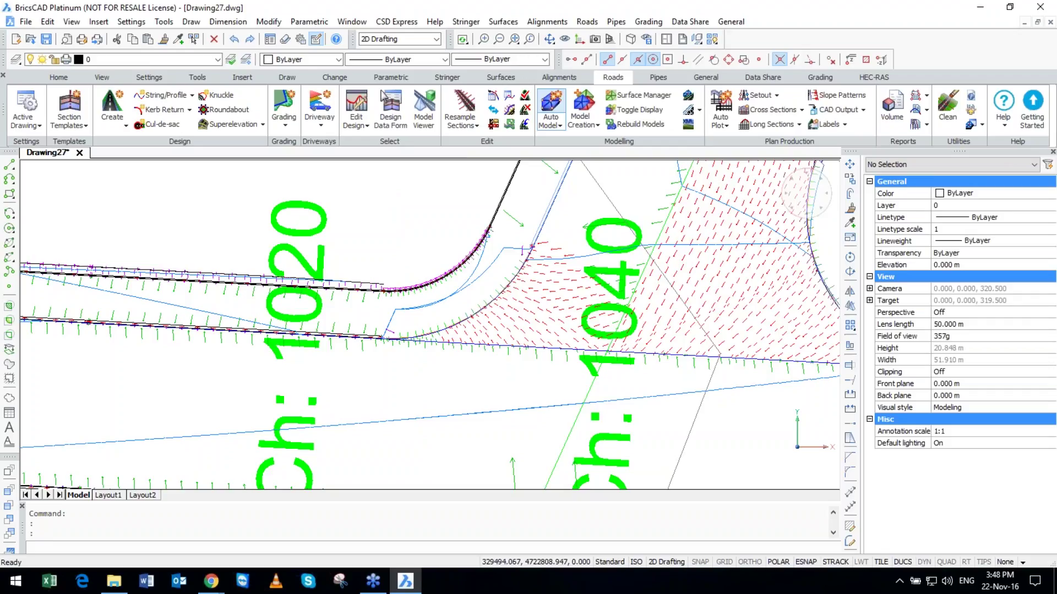
scroll(416, 301, up, 2)
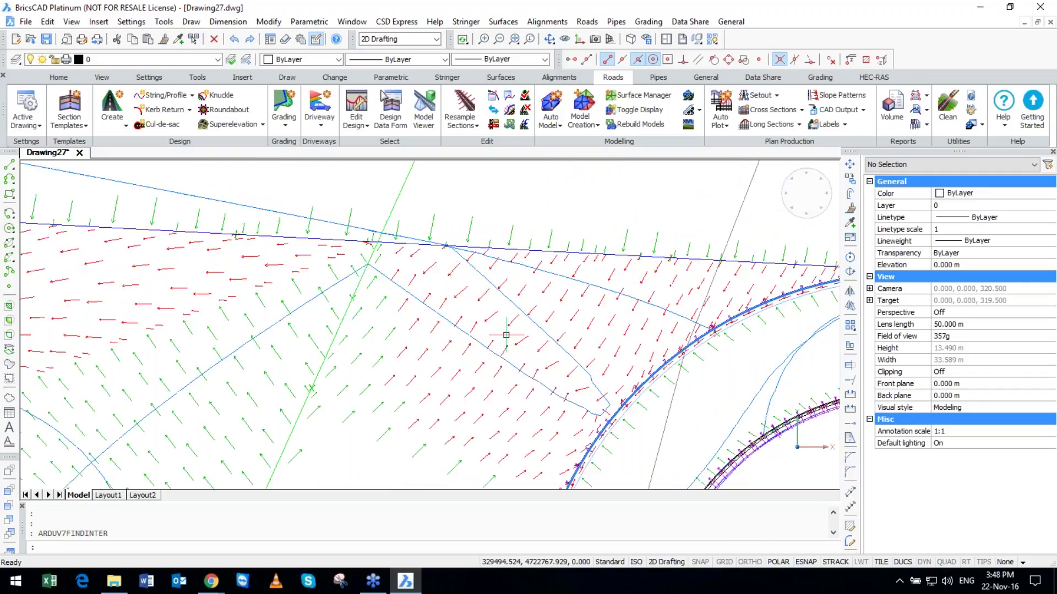
scroll(533, 269, down, 4)
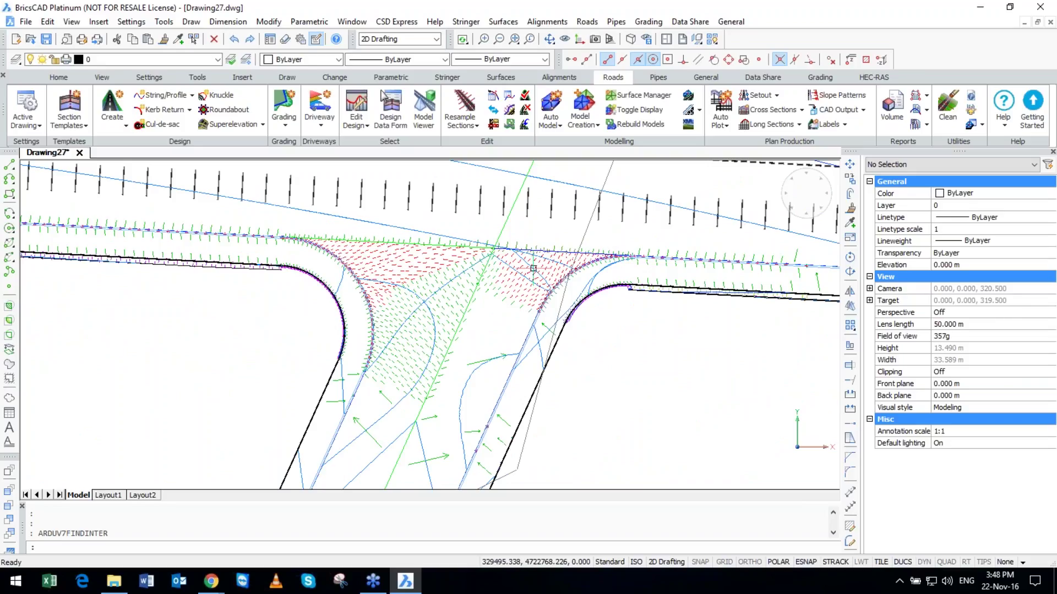
scroll(533, 269, down, 2)
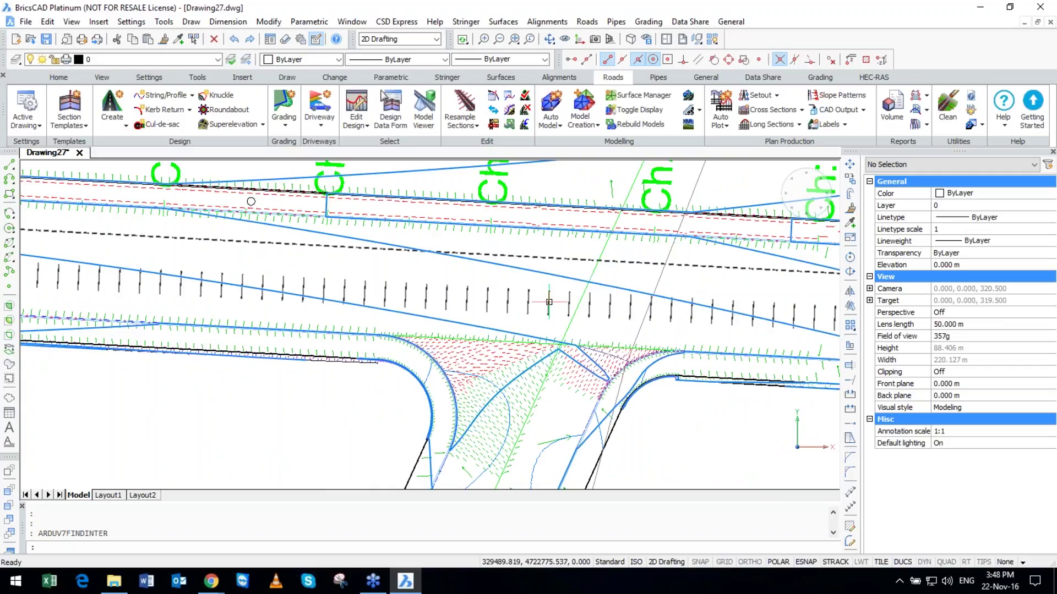
Delete all 4523 slope hatches and untick Show Slope Arrows for the TotalModel surface.
click(549, 302)
right_click(525, 297)
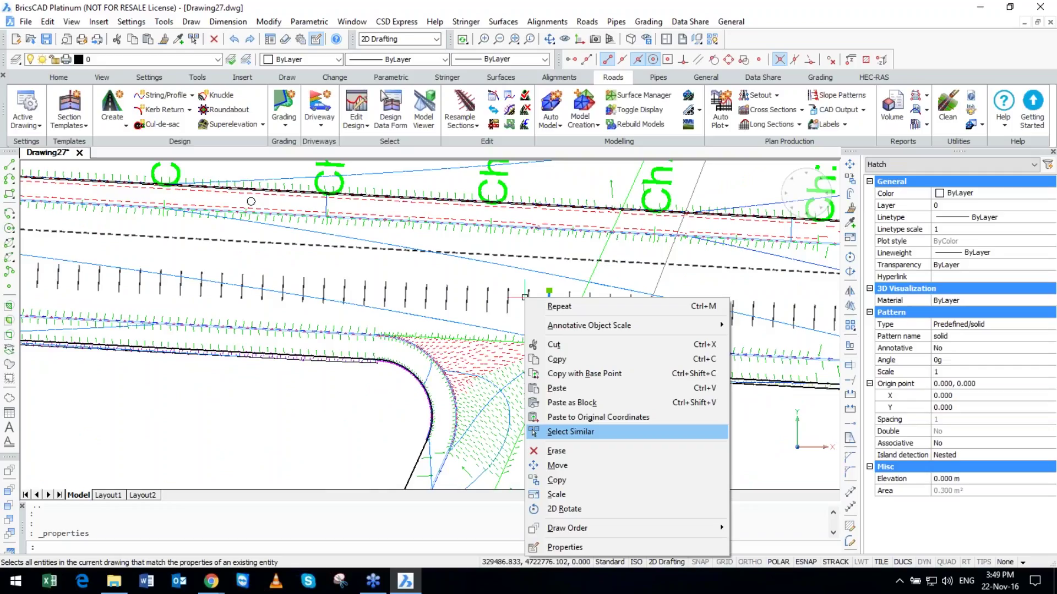
click(532, 431)
key(Delete)
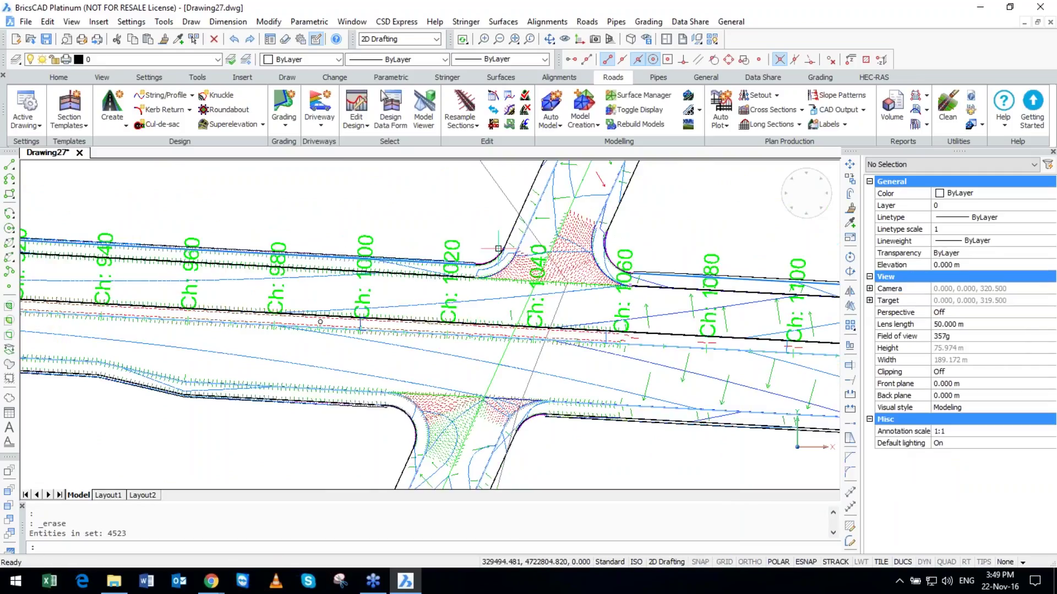
click(501, 78)
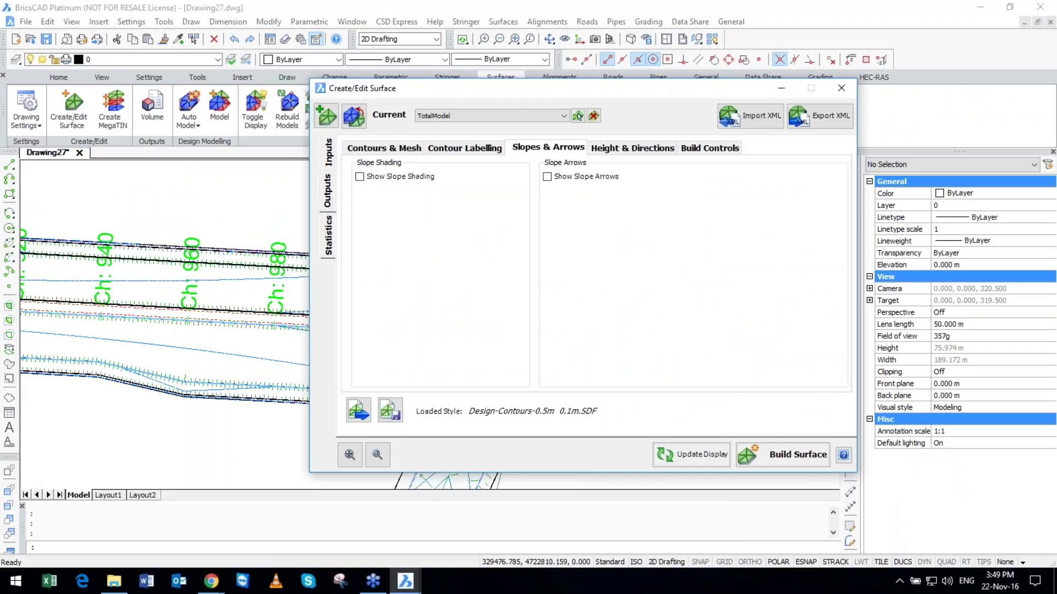
click(578, 116)
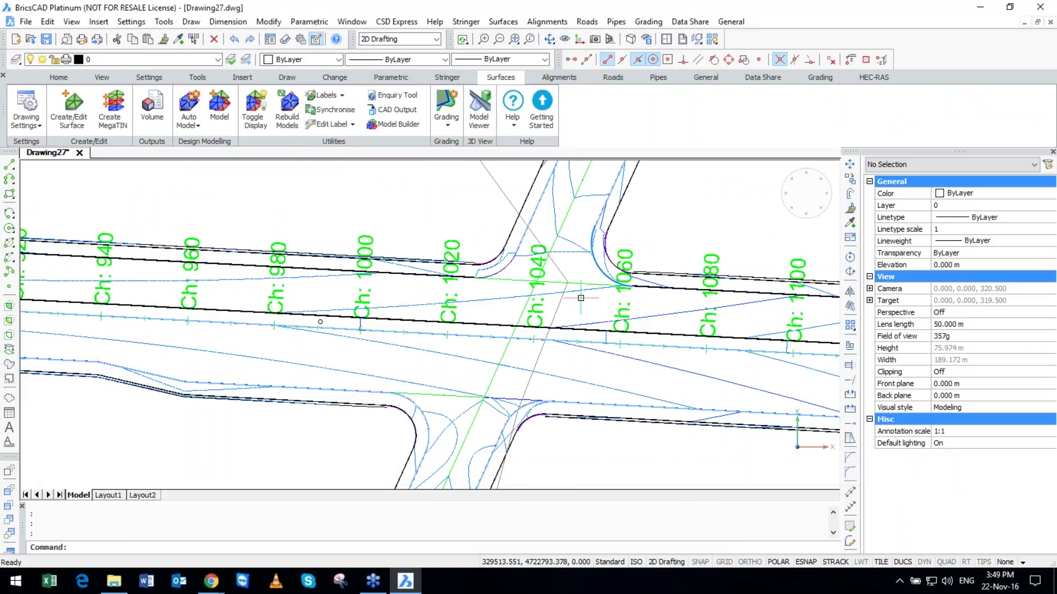
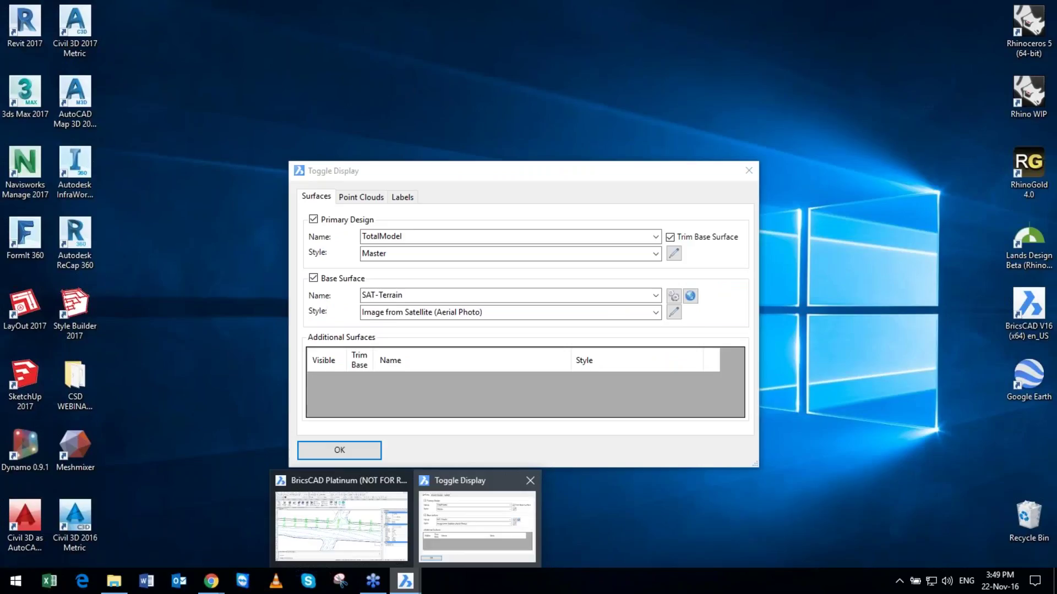
Restore BricsCAD and orbit the 3D intersection to a low view, then a higher rotated view.
click(341, 526)
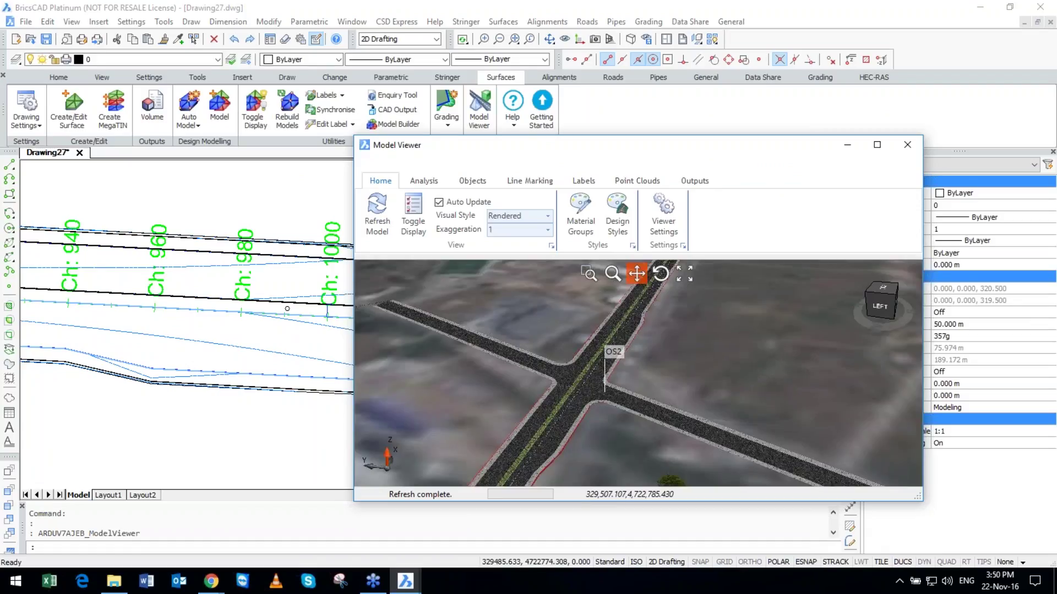
drag(615, 341, 615, 412)
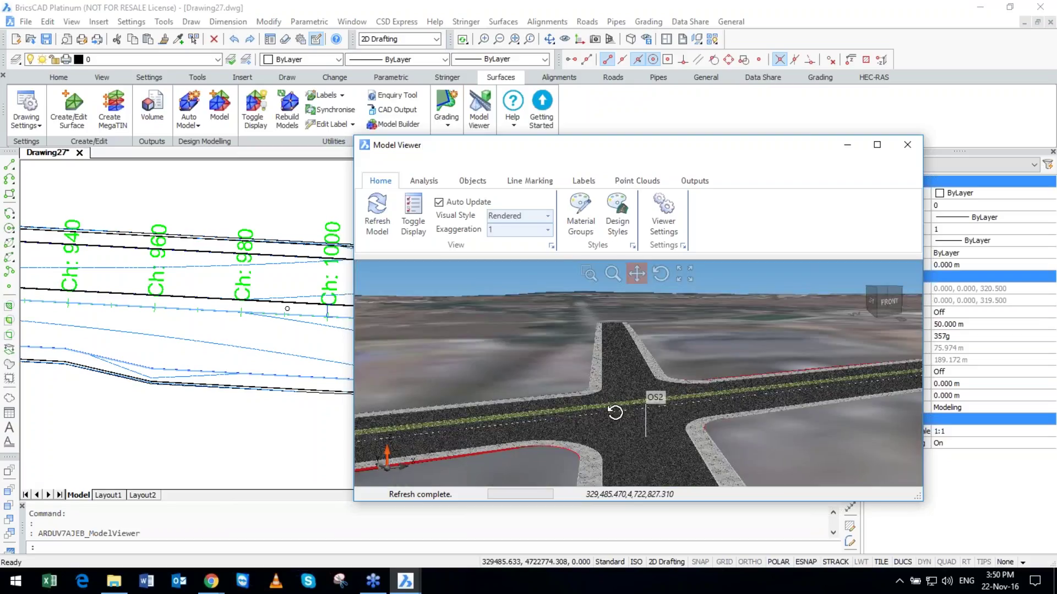
drag(615, 412, 556, 363)
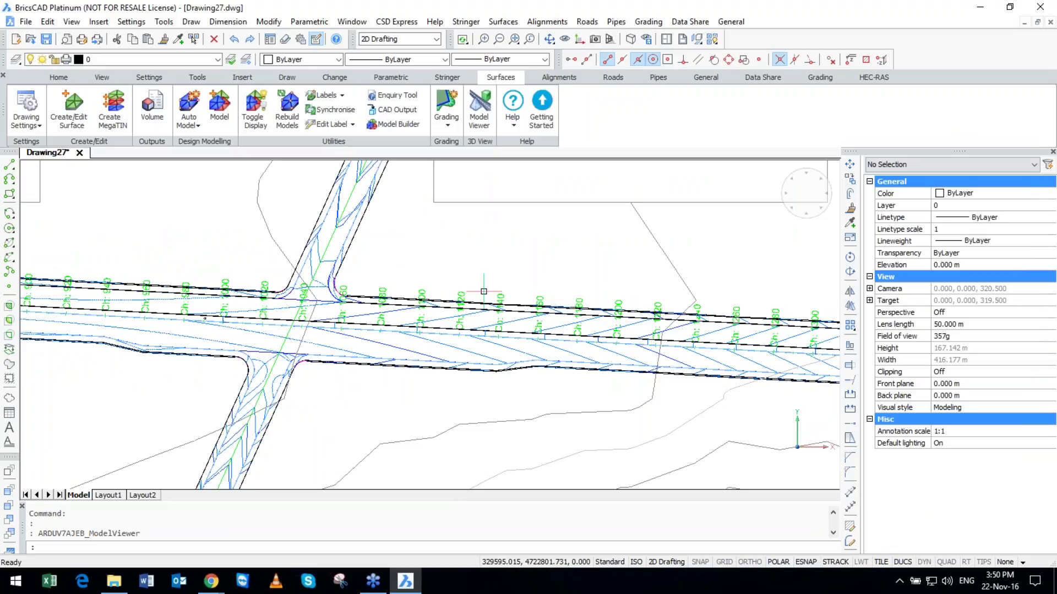
Plot the OS long section using a loaded .lpl7 profile plot settings file, checking the sheet preview.
scroll(483, 292, down, 10)
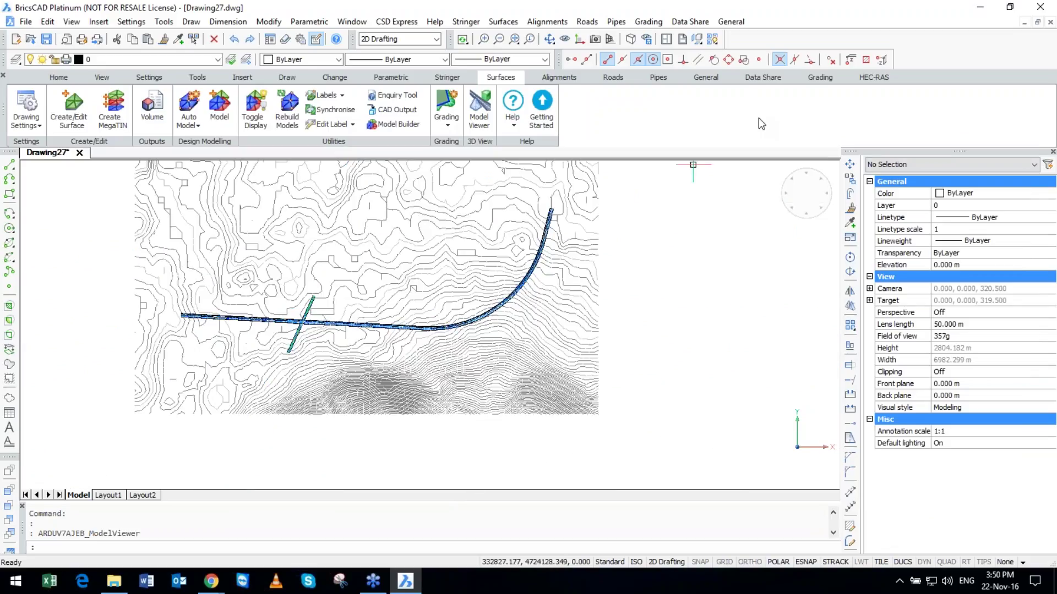
scroll(759, 118, down, 2)
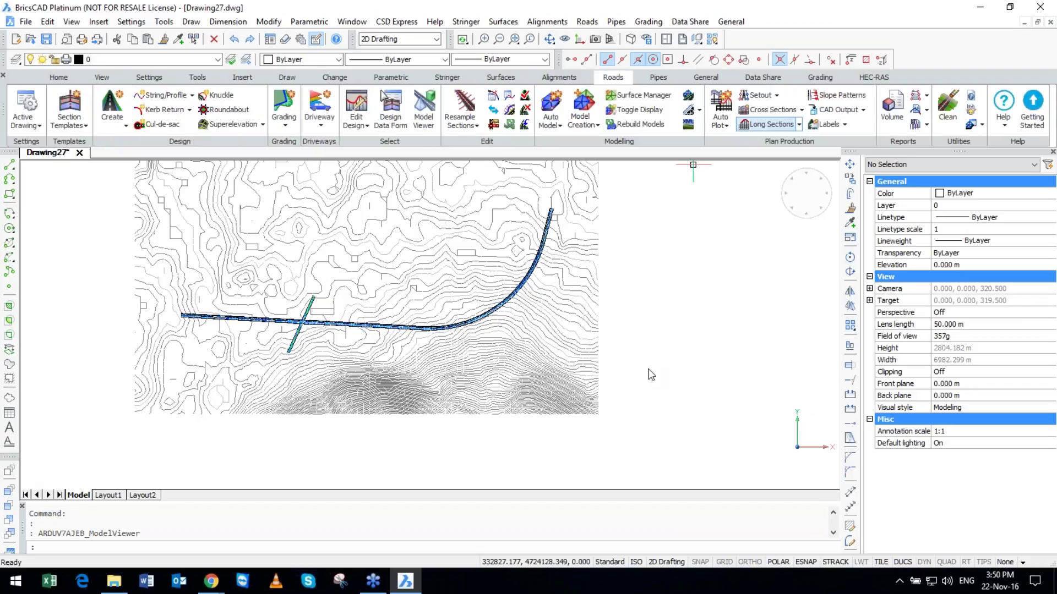
right_click(586, 359)
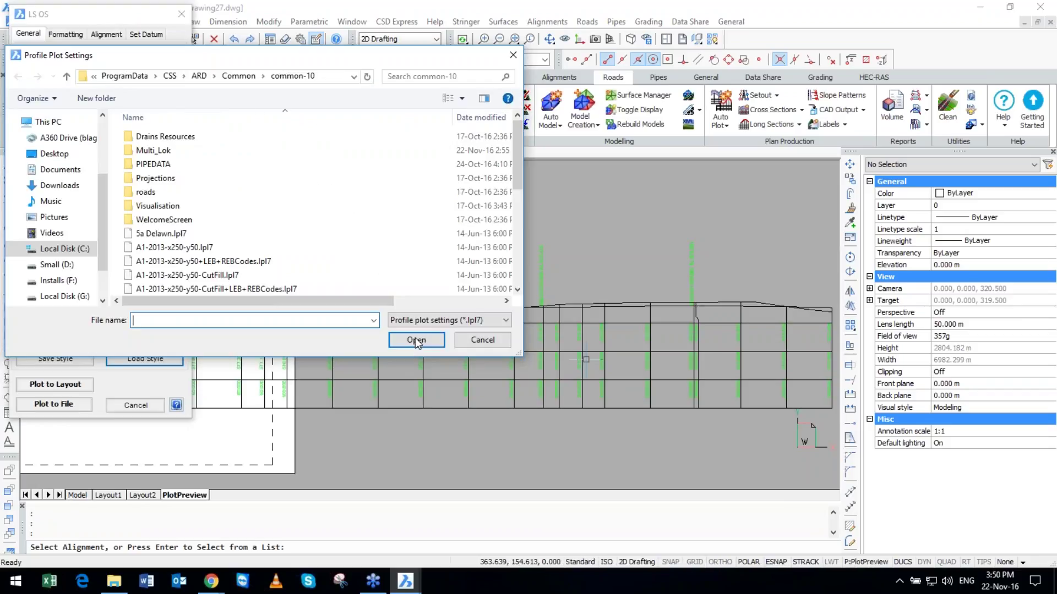
click(416, 340)
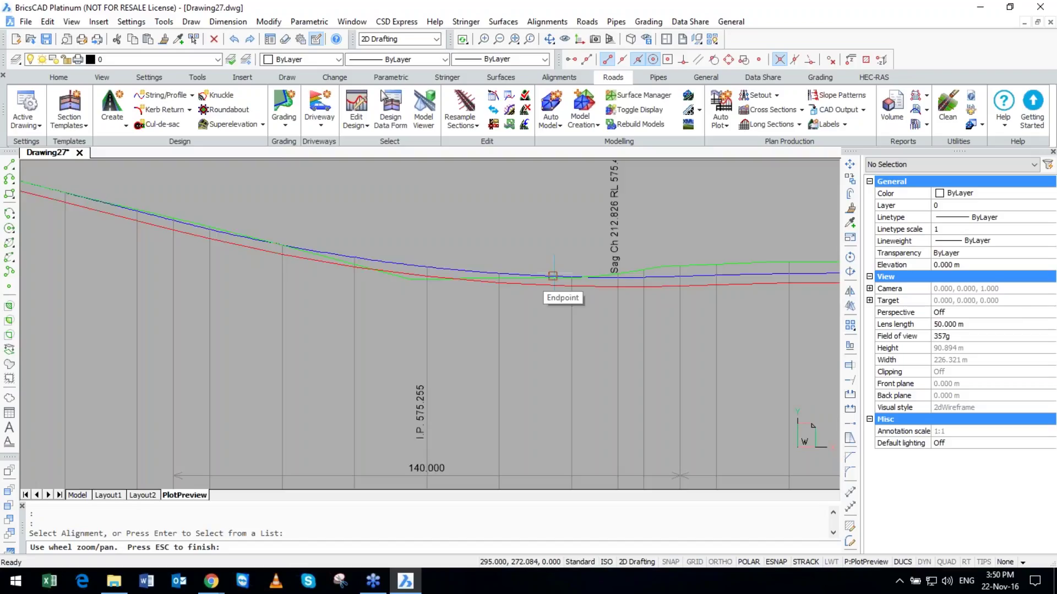
scroll(459, 225, down, 4)
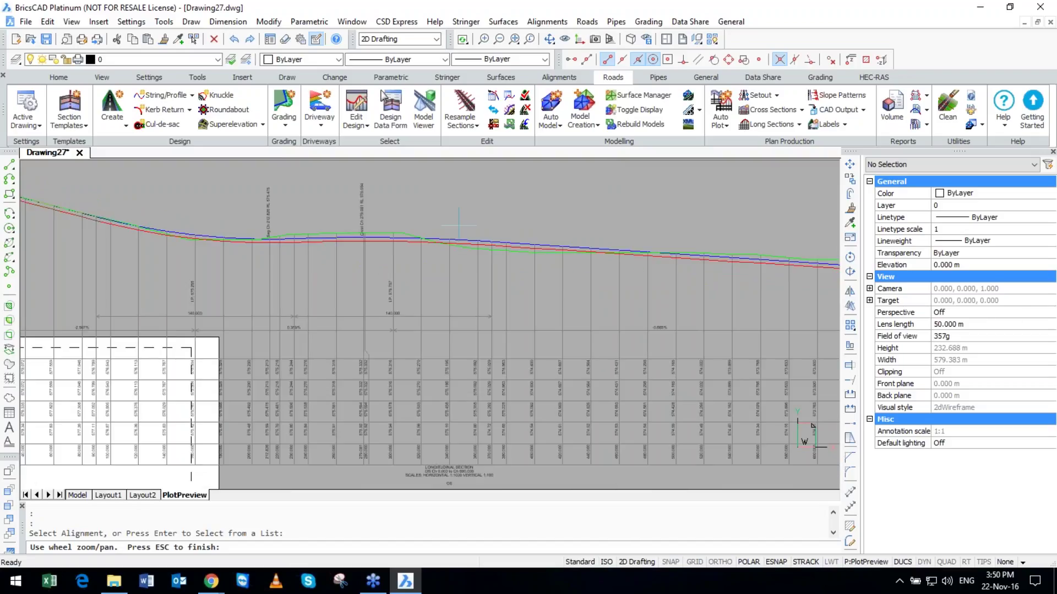
scroll(458, 225, down, 4)
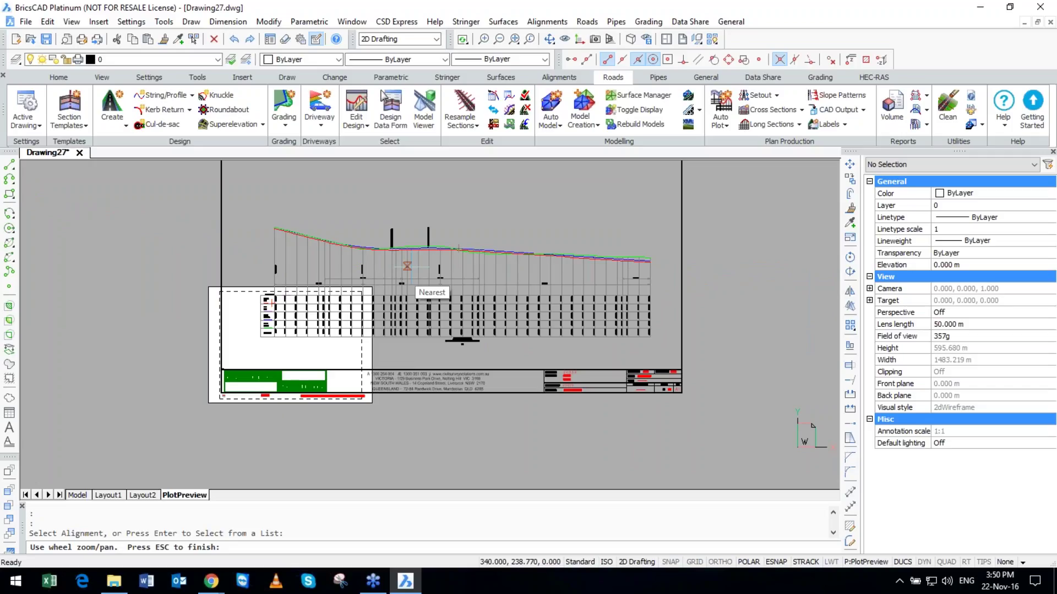
key(Escape)
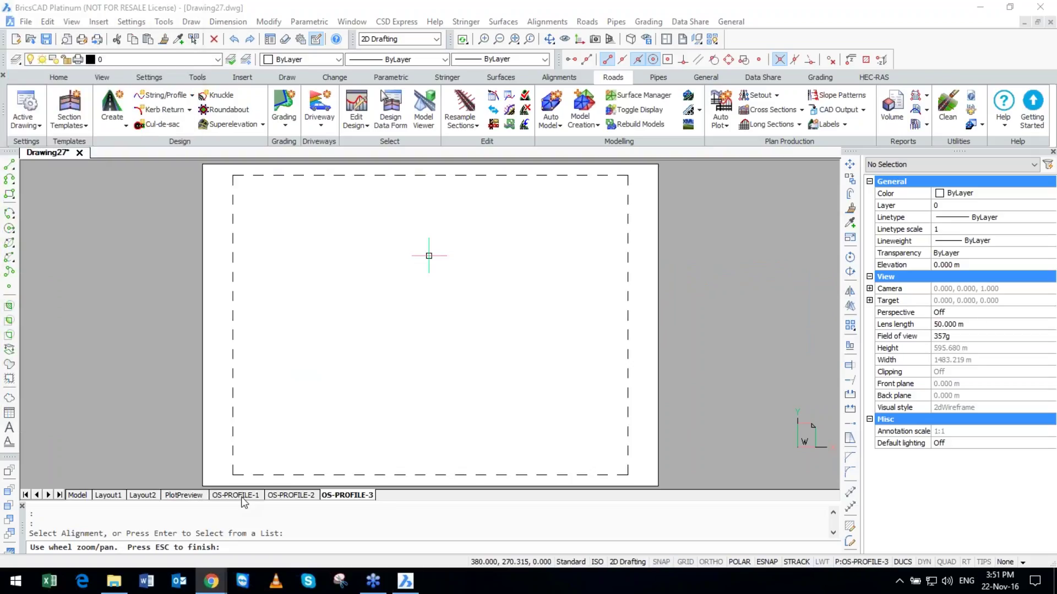
On OS-PROFILE-1, drag the top plan viewport lower on the sheet.
click(241, 496)
scroll(383, 195, up, 4)
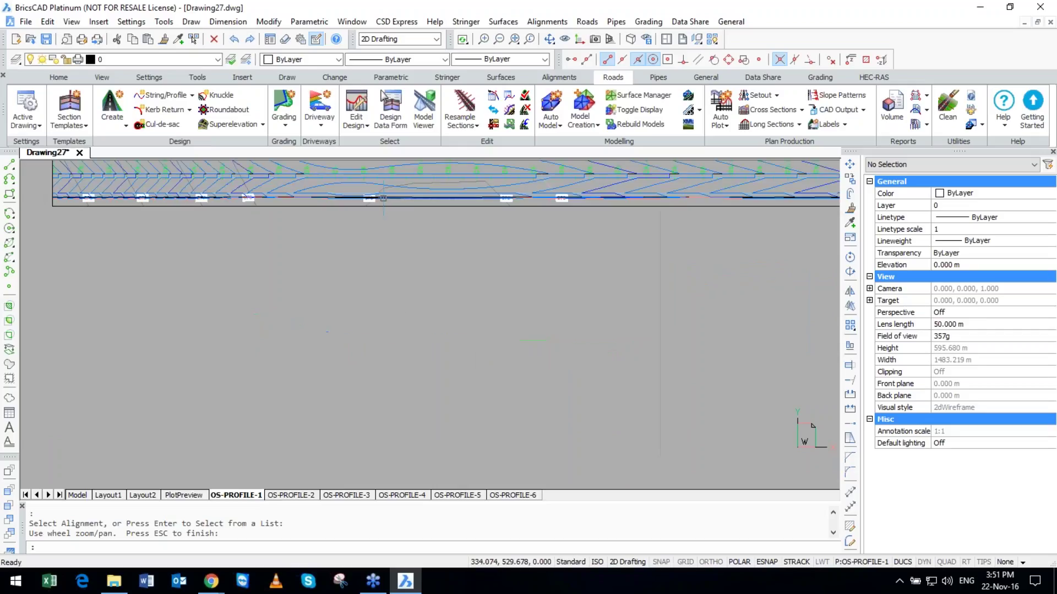
key(Escape)
scroll(418, 209, down, 4)
click(451, 223)
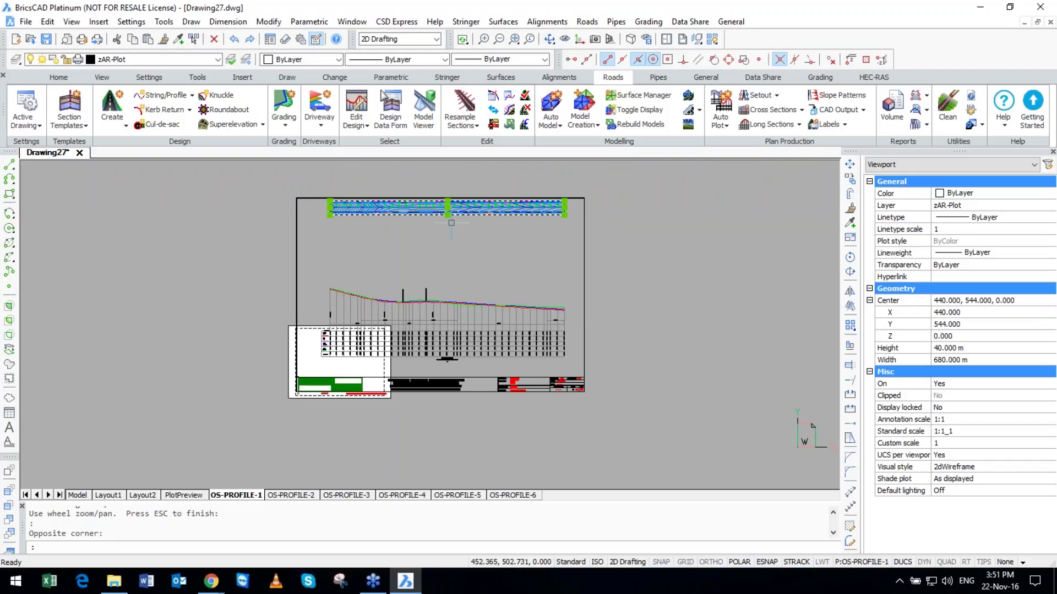
scroll(451, 222, up, 4)
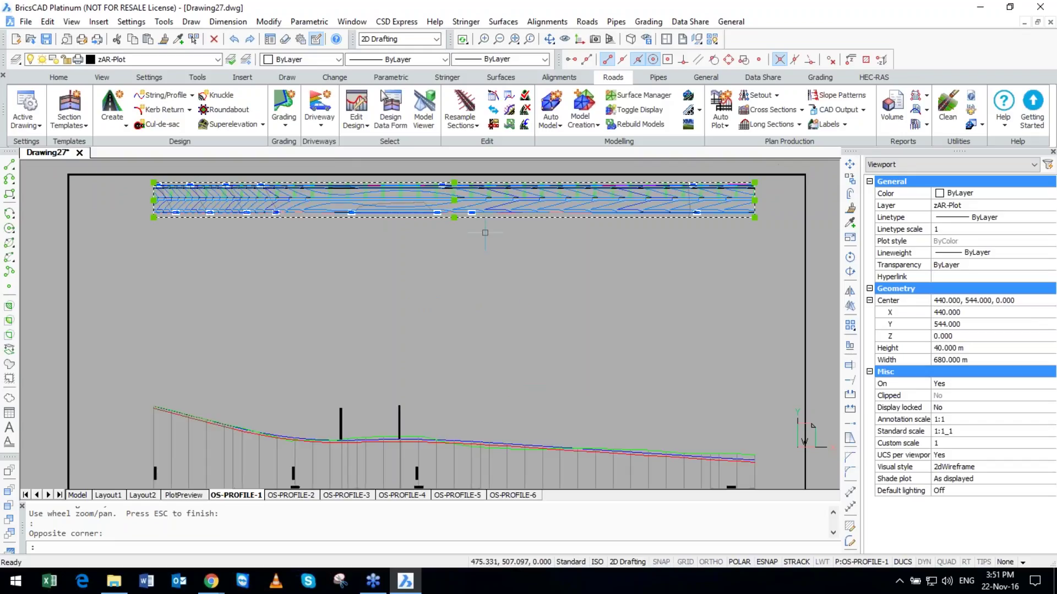
drag(501, 180, 501, 254)
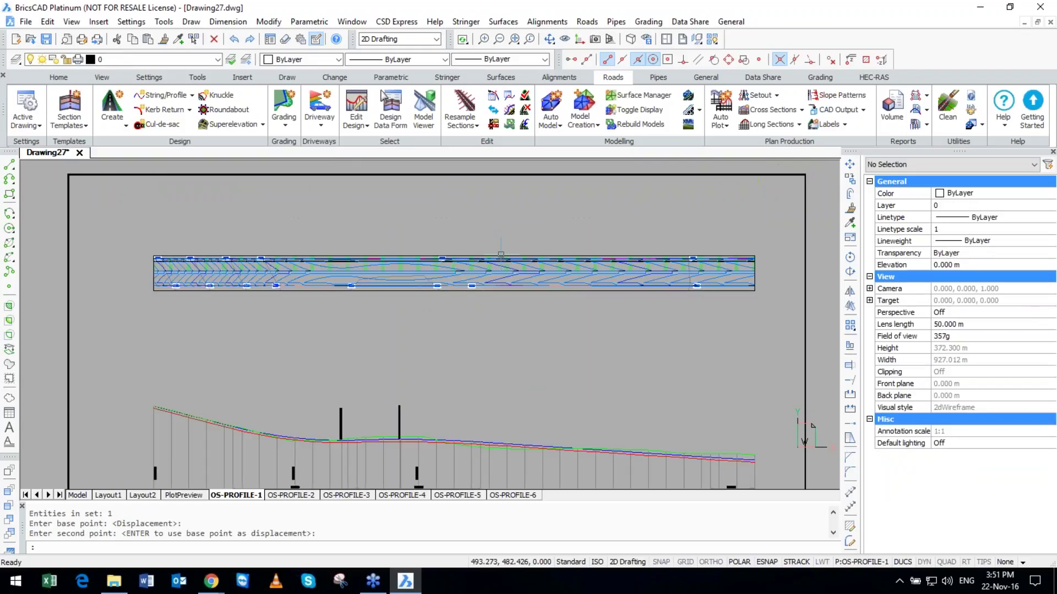
click(501, 254)
scroll(476, 267, up, 5)
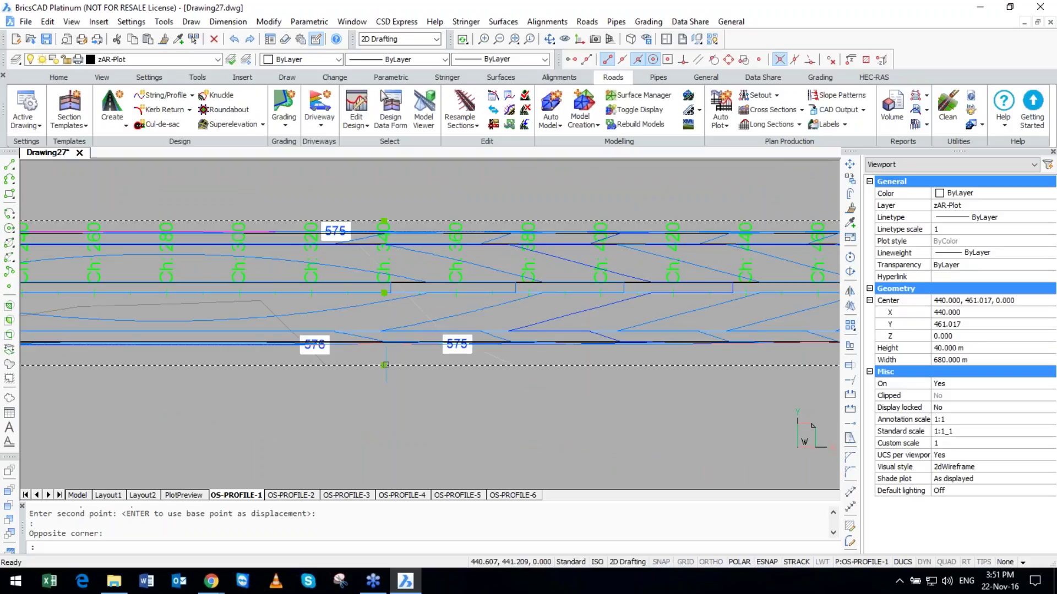
drag(385, 365, 384, 420)
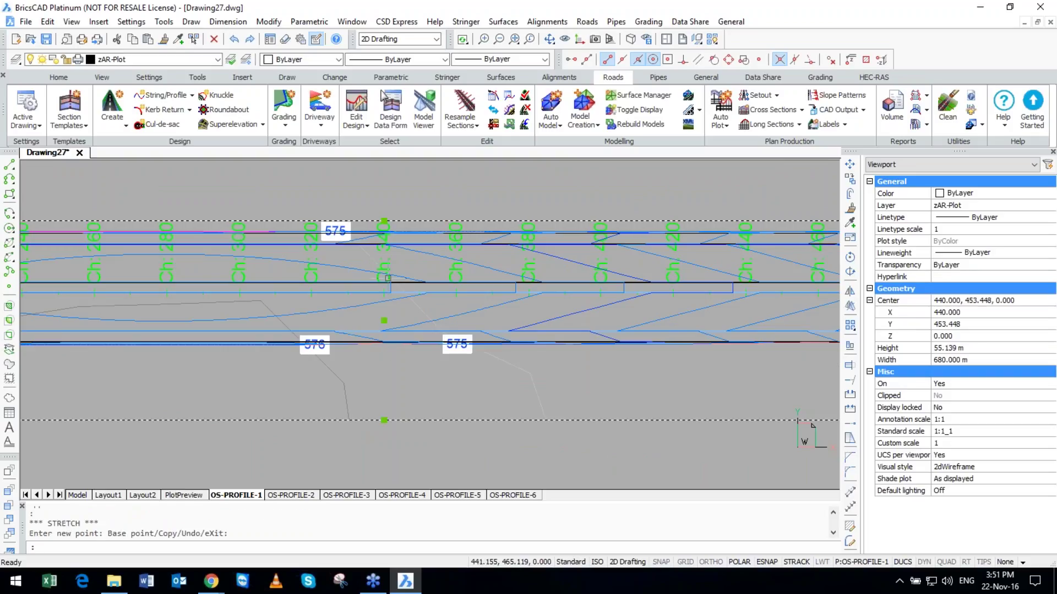
key(Escape)
key(Escape)
scroll(422, 250, down, 5)
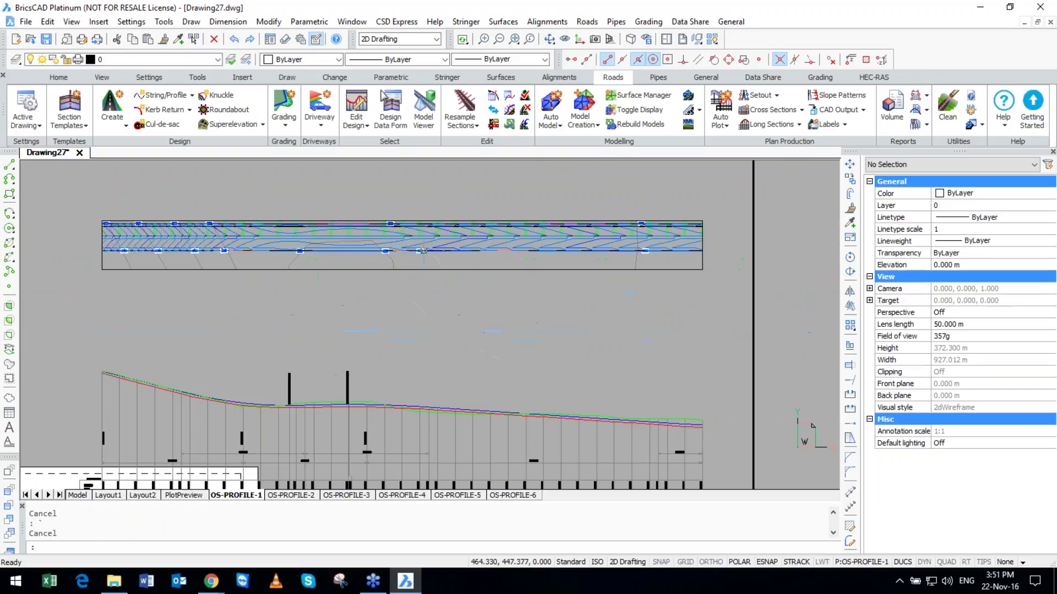
Move the plan viewport down on OS-PROFILE-4 with MOVE, then return to the Model tab.
key(ctrl+Page_Down)
key(ctrl+Page_Down)
key(ctrl+Page_Down)
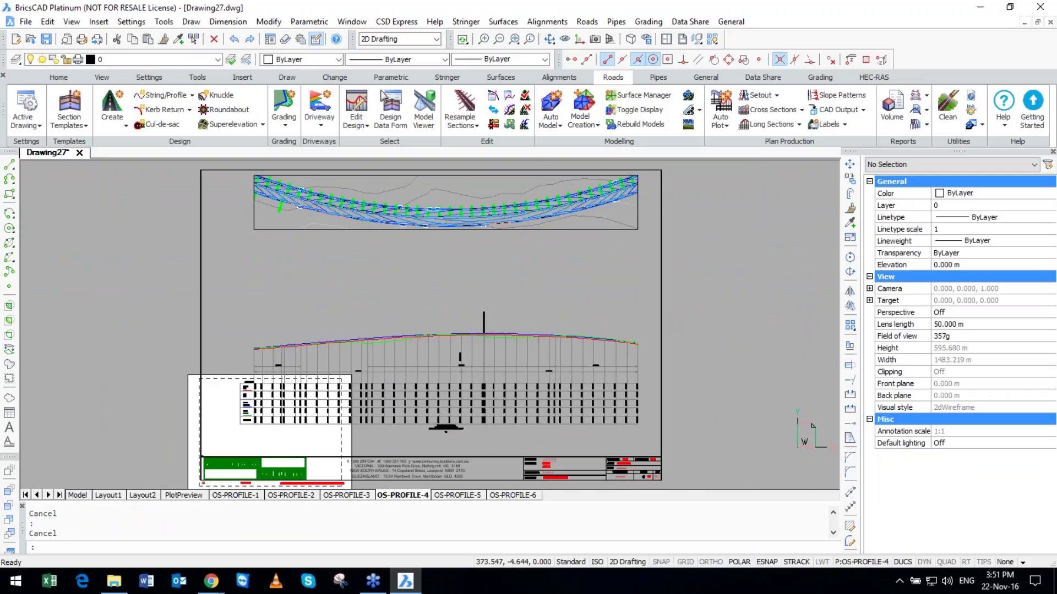
middle_drag(812, 393, 812, 425)
text(m)
key(Return)
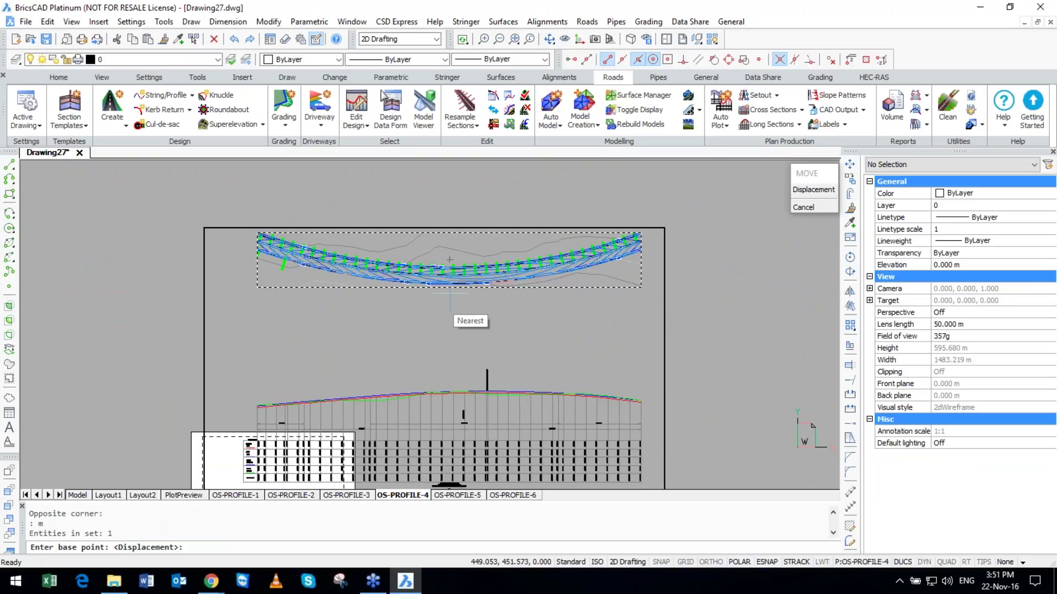
click(450, 287)
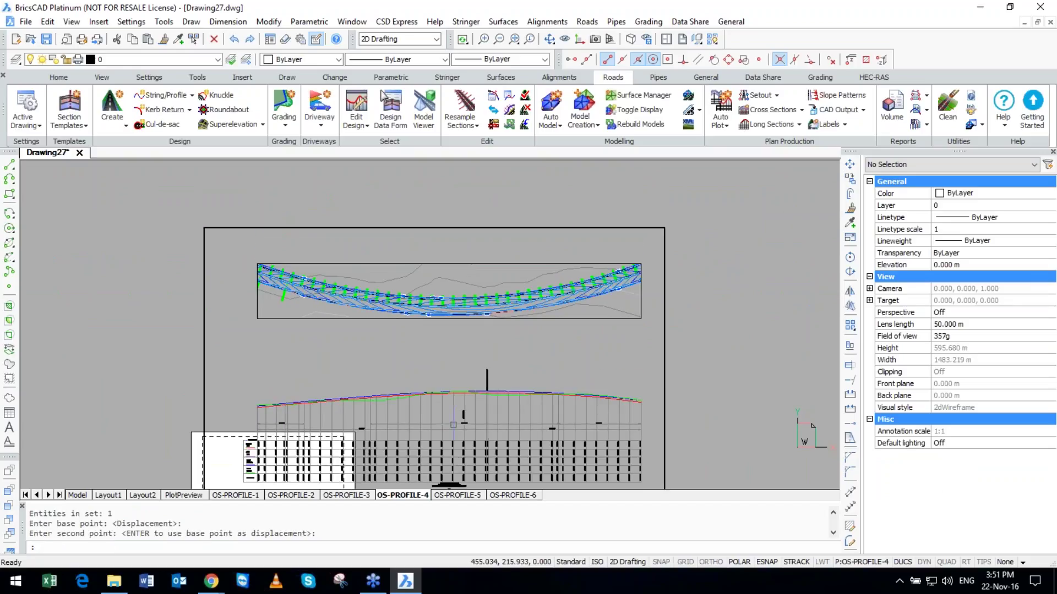
scroll(453, 425, up, 5)
scroll(438, 453, up, 3)
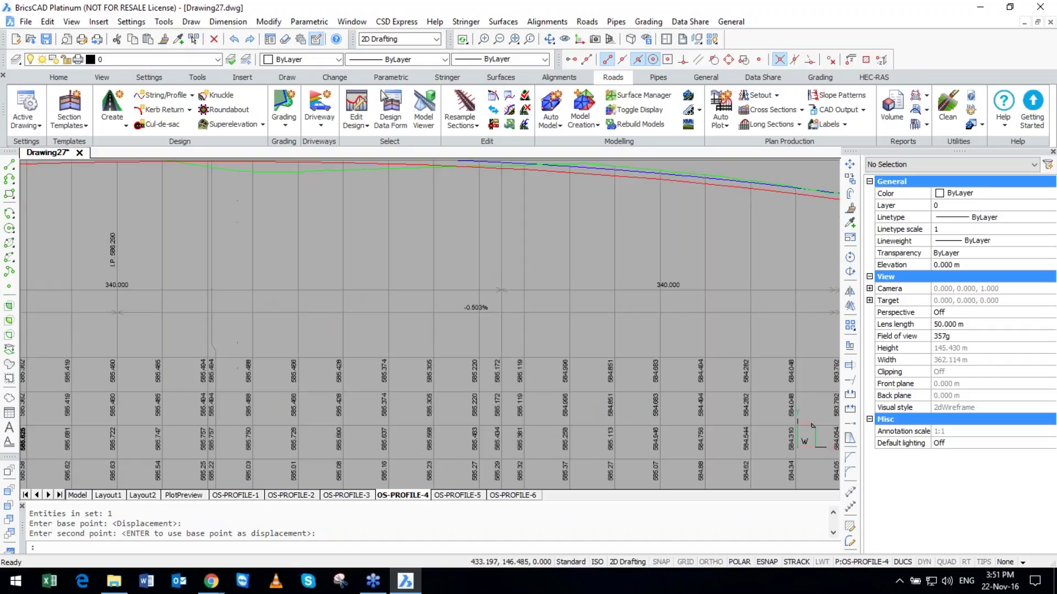
scroll(429, 325, down, 8)
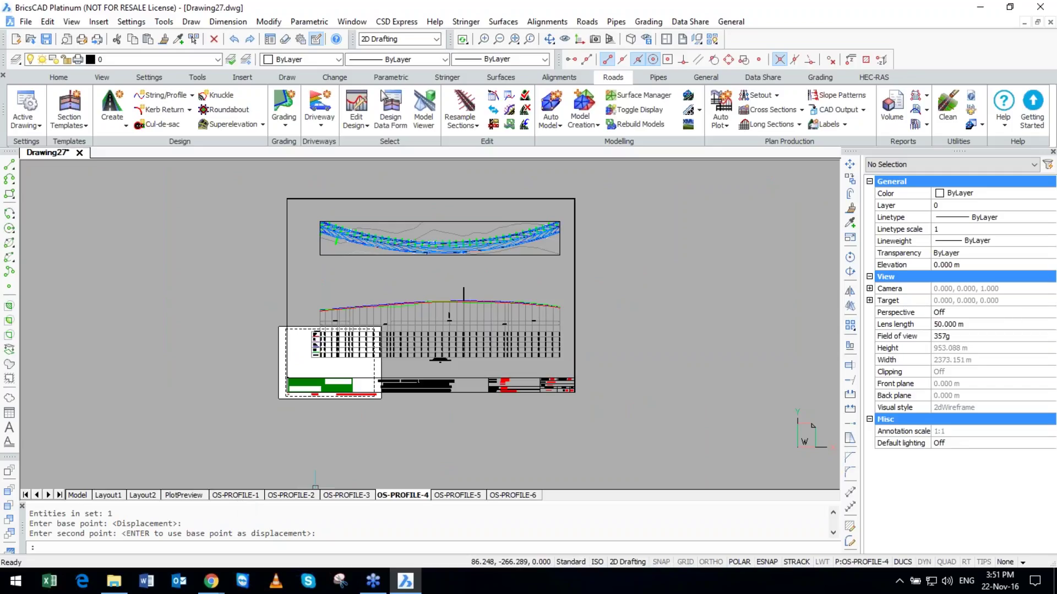
click(236, 495)
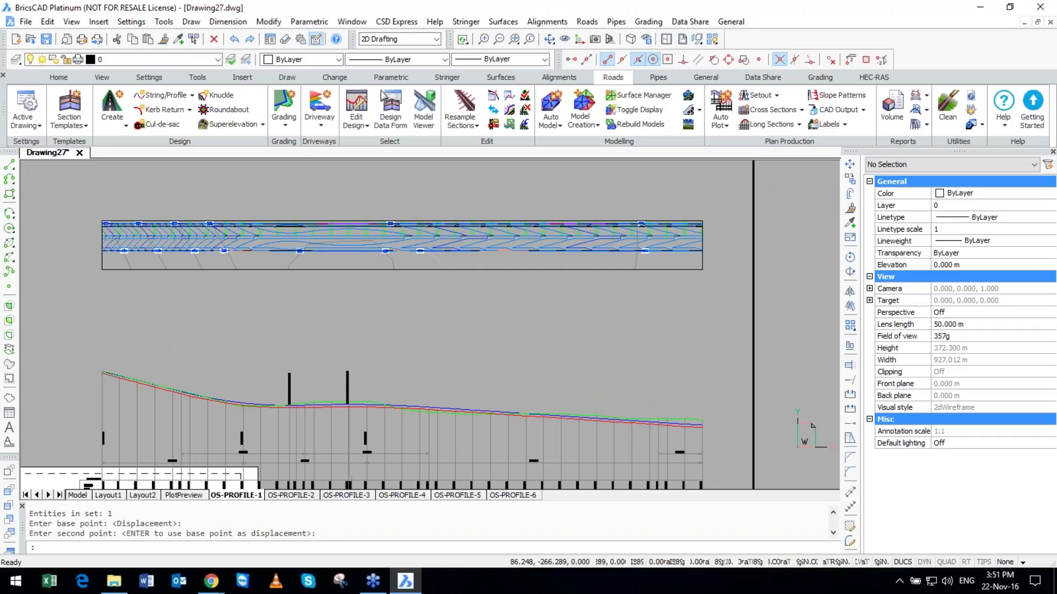
click(78, 495)
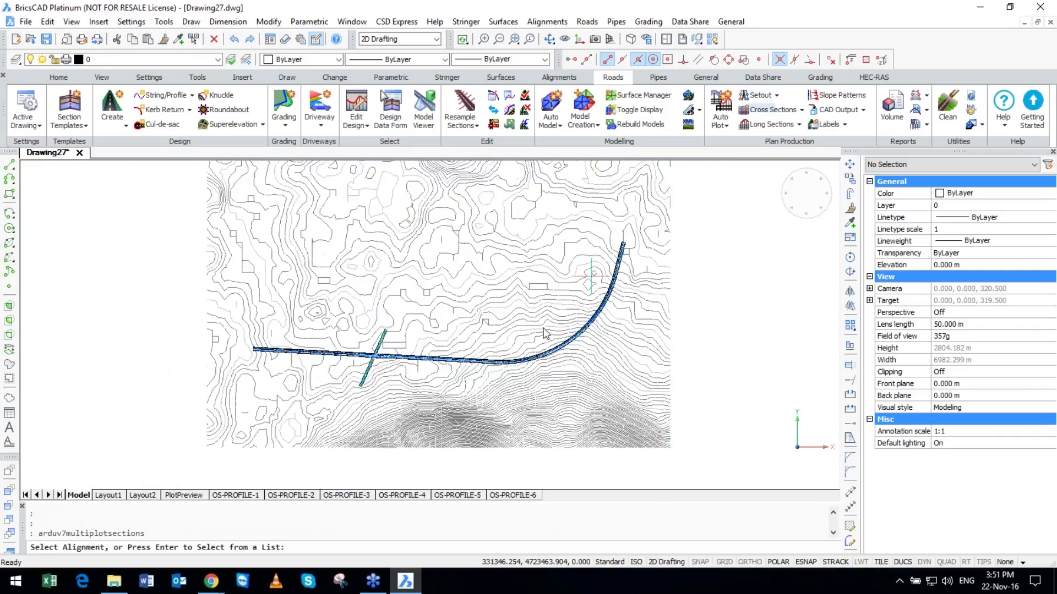
Start cross-section plotting for the OS road picked from the list and generate the preview.
right_click(505, 311)
click(549, 319)
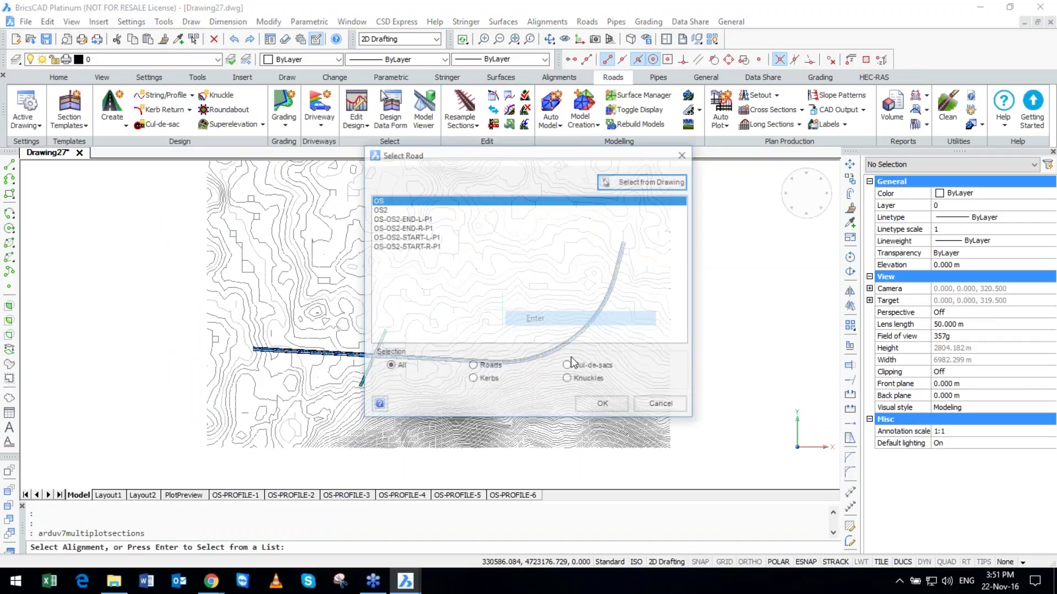
key(Return)
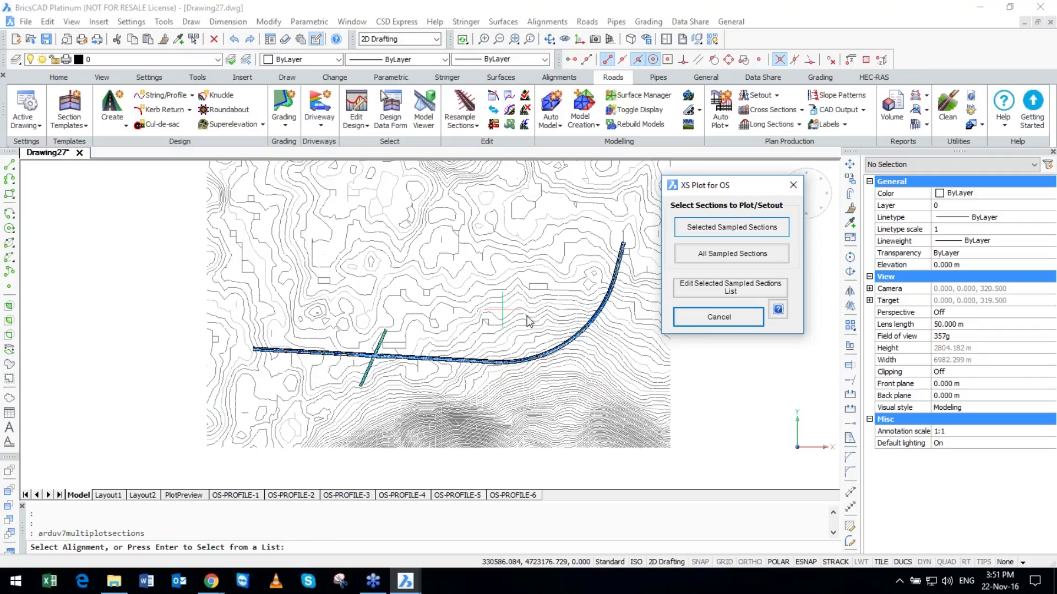
key(Return)
scroll(453, 288, up, 5)
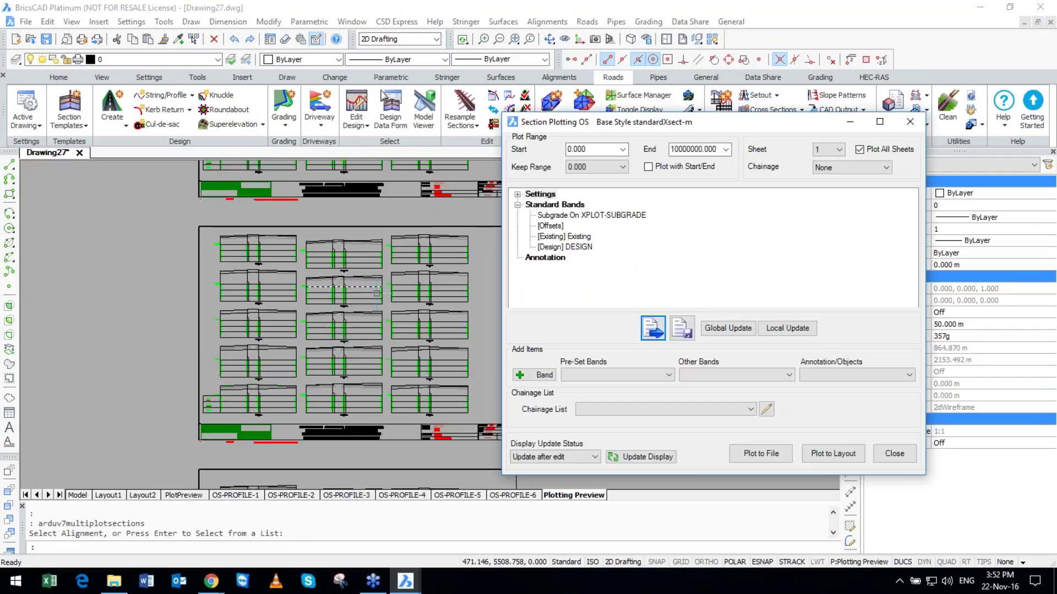
scroll(421, 343, up, 5)
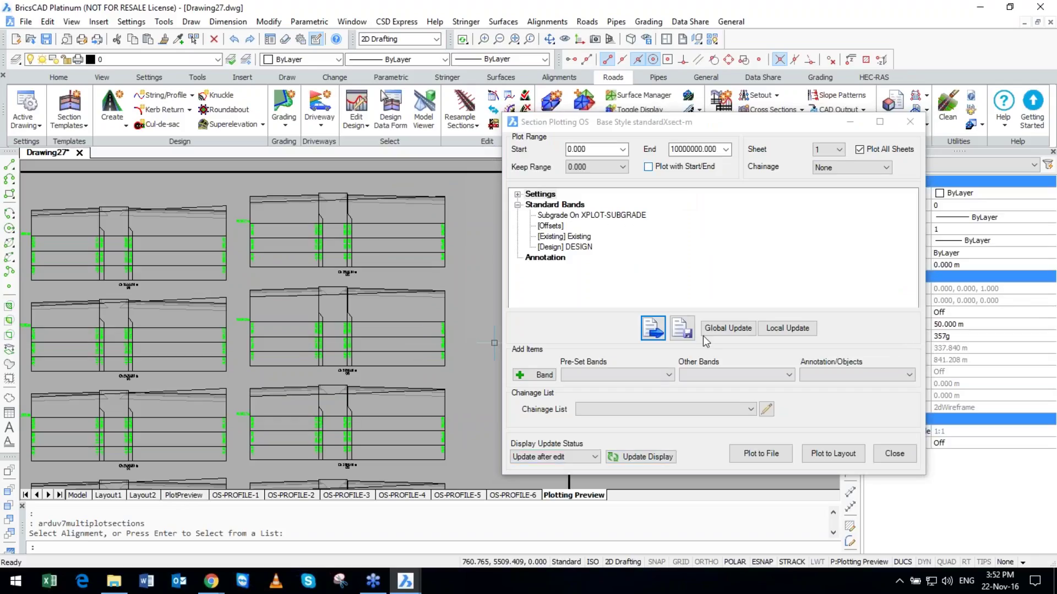
Load the BG.xsectplt section plot style.
click(656, 334)
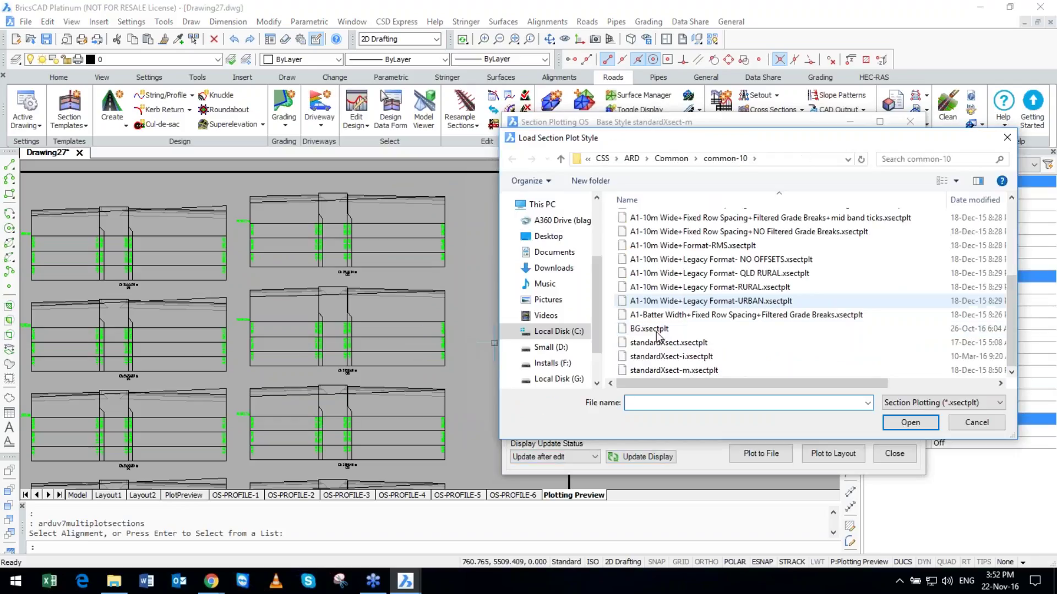
click(657, 330)
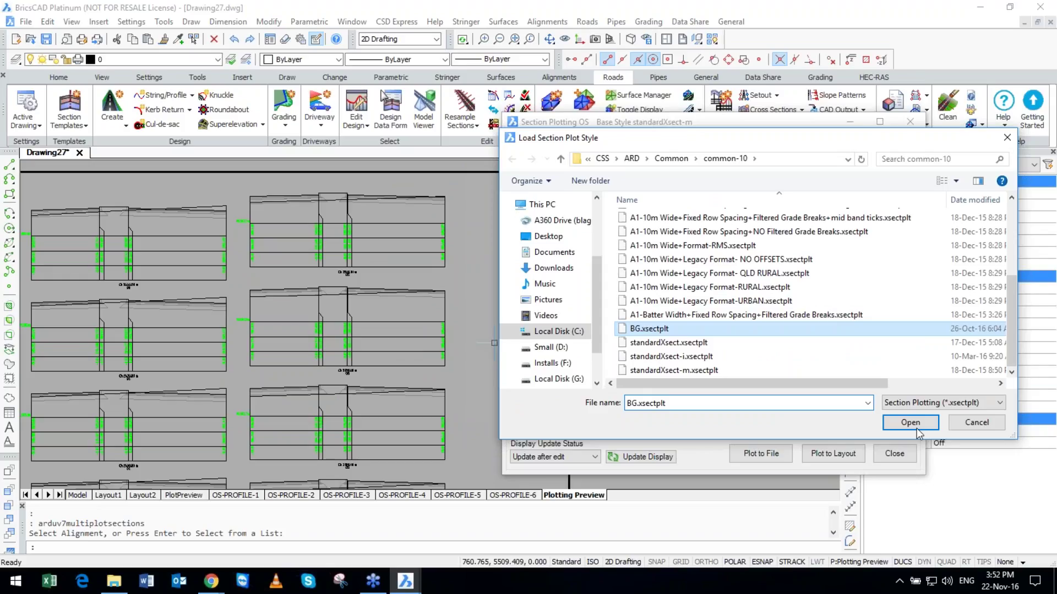
click(917, 428)
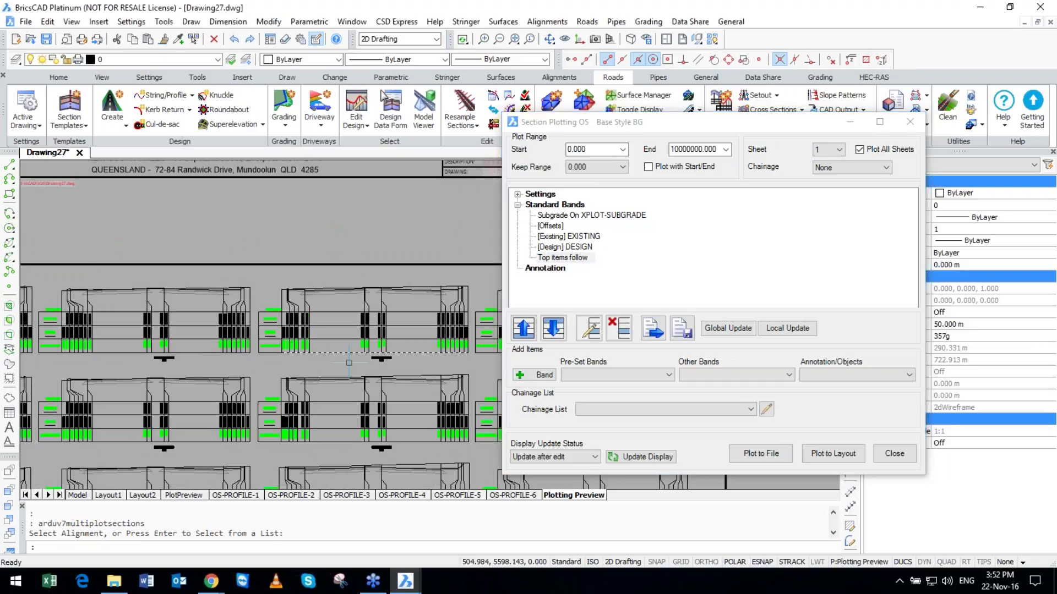
In the layer manager (LA), set the XPLOT-DESIGN layer colour to blue.
scroll(348, 363, up, 5)
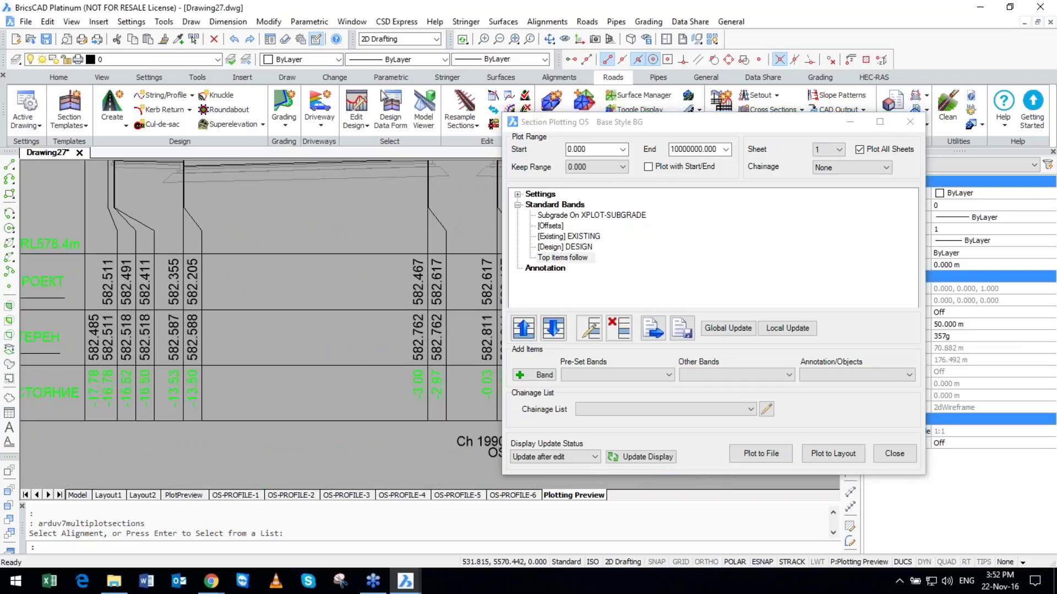
scroll(378, 266, down, 2)
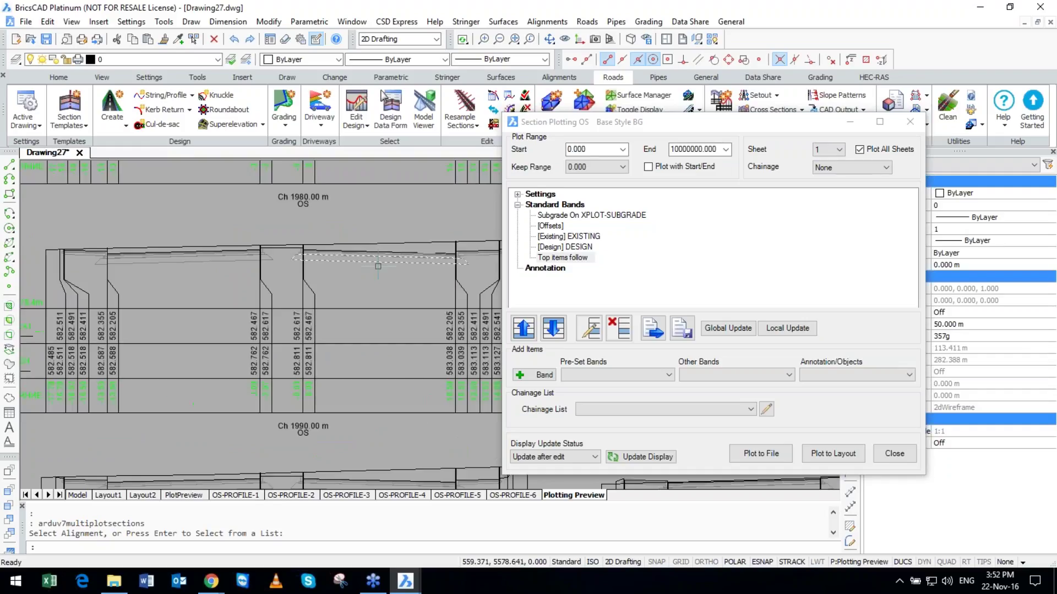
text(la)
key(Return)
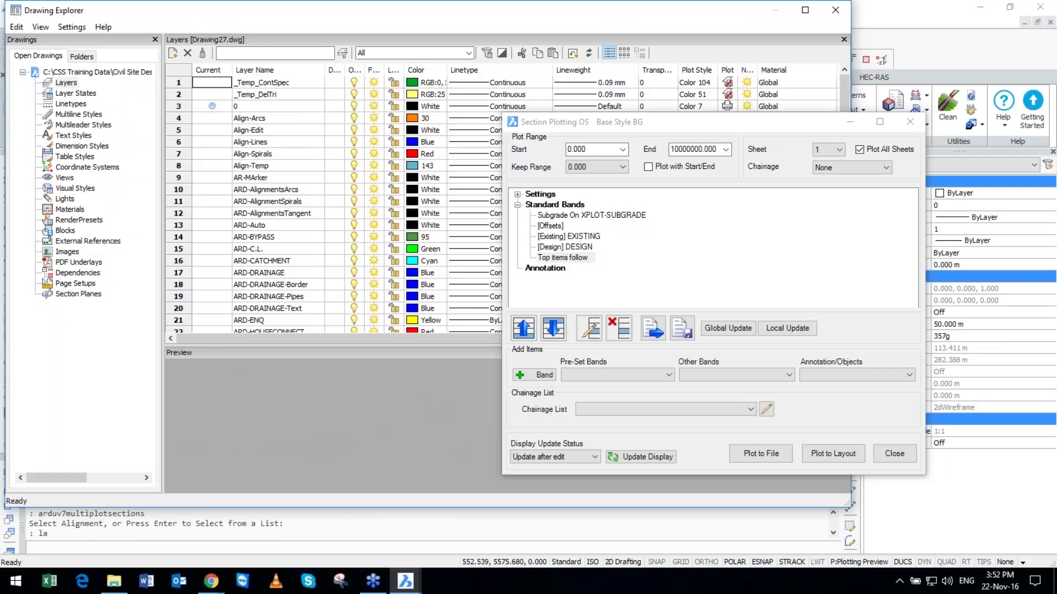
scroll(285, 256, down, 15)
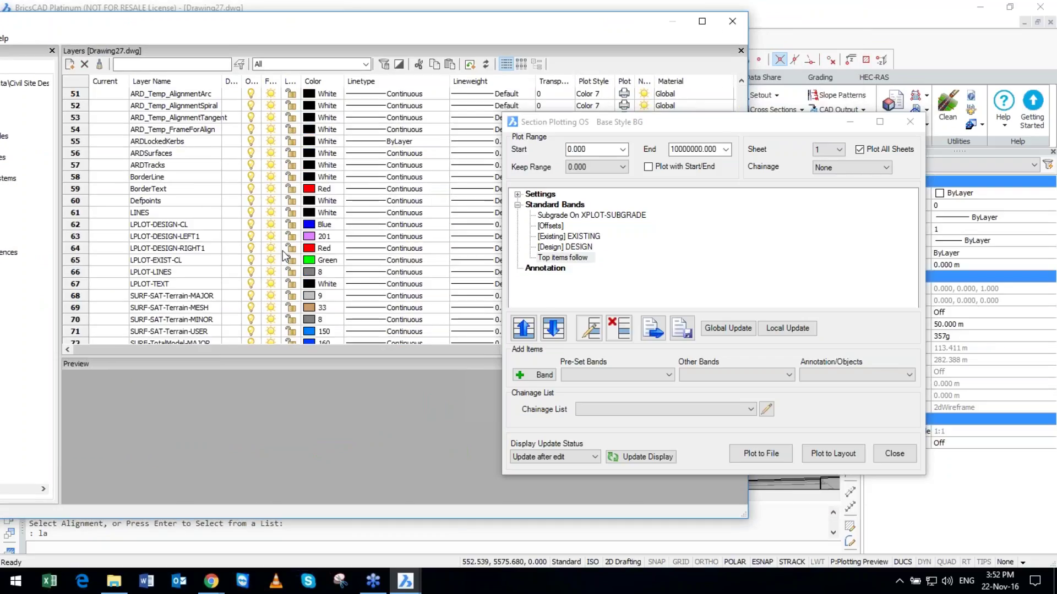
scroll(282, 249, down, 4)
click(293, 277)
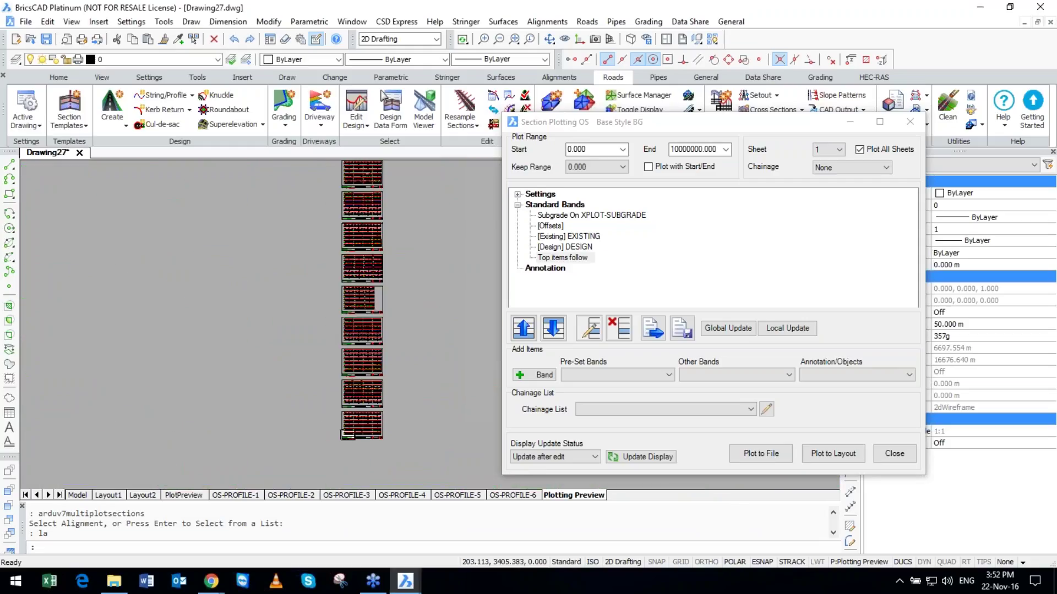
Pan and zoom across the section sheets to check the blue design lines.
scroll(378, 249, up, 5)
mouse_move(378, 249)
middle_down()
mouse_move(374, 357)
mouse_move(343, 249)
middle_up()
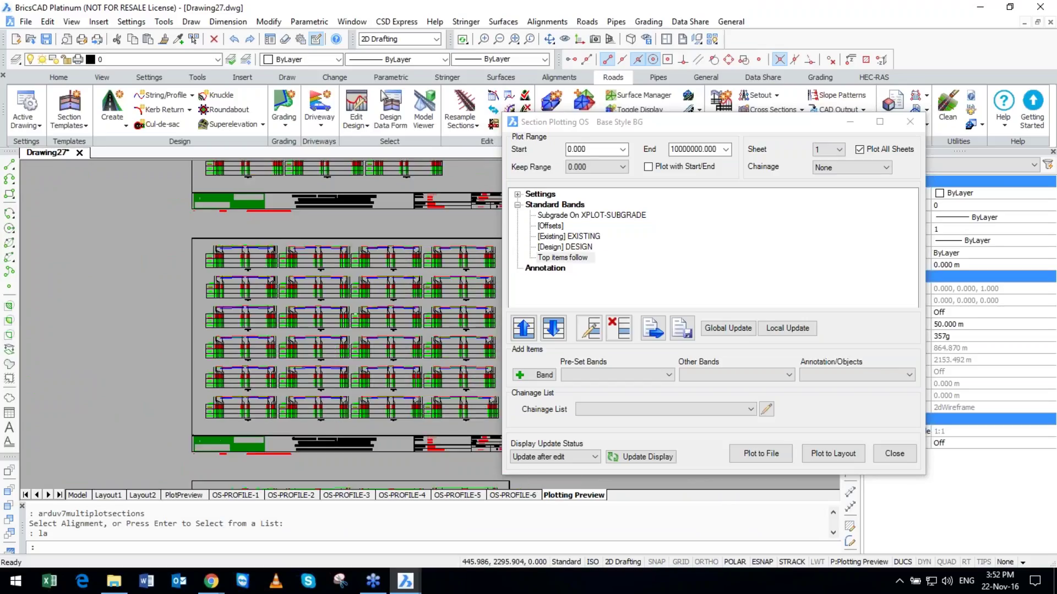
scroll(355, 315, up, 5)
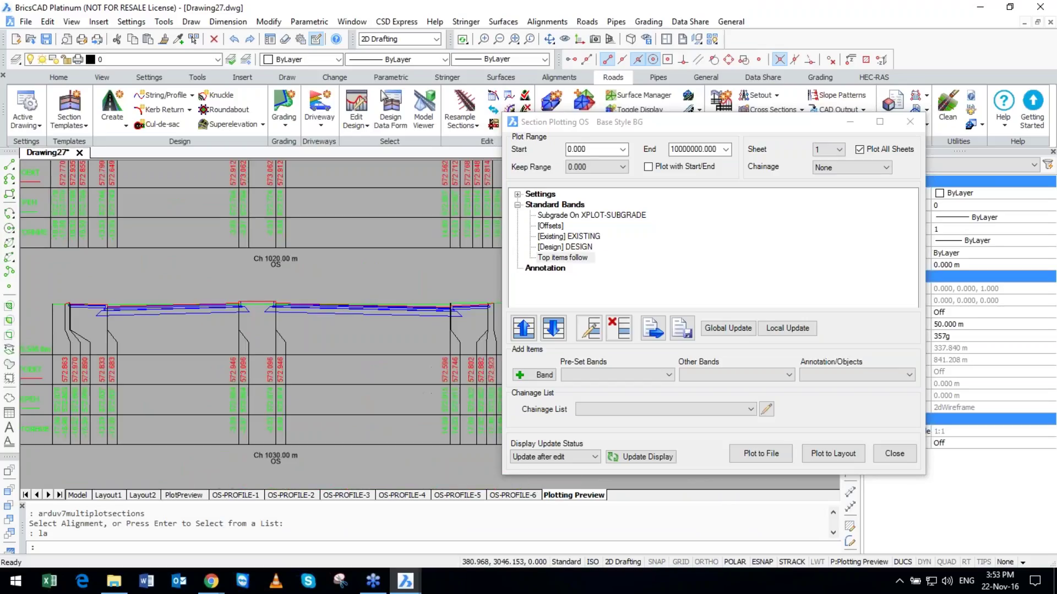
scroll(224, 321, up, 2)
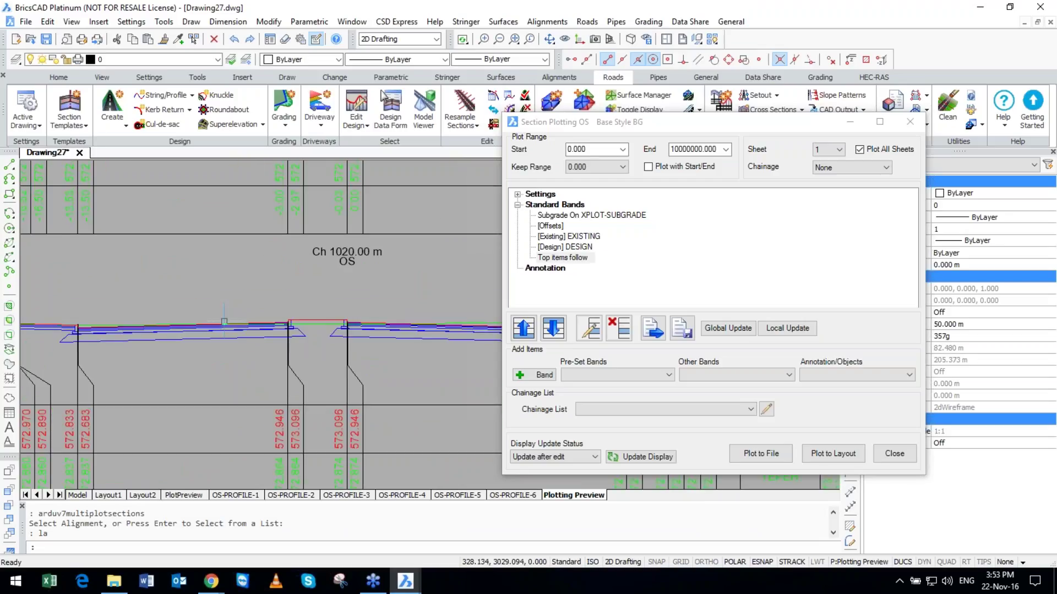
scroll(224, 322, down, 2)
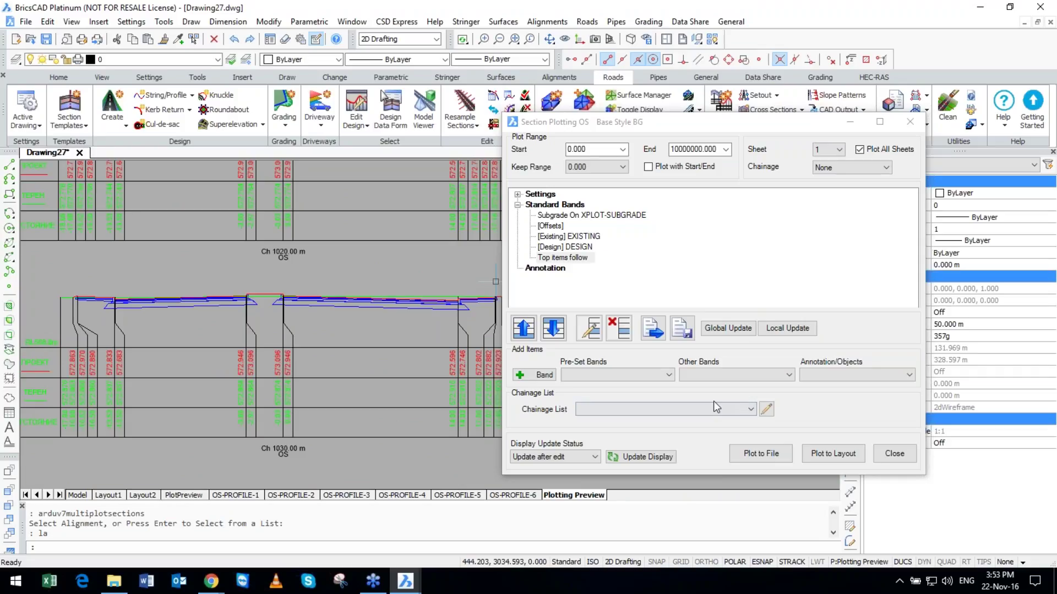
Add a Crossfalls annotation shown on every section, placed at middles on the top row.
click(841, 374)
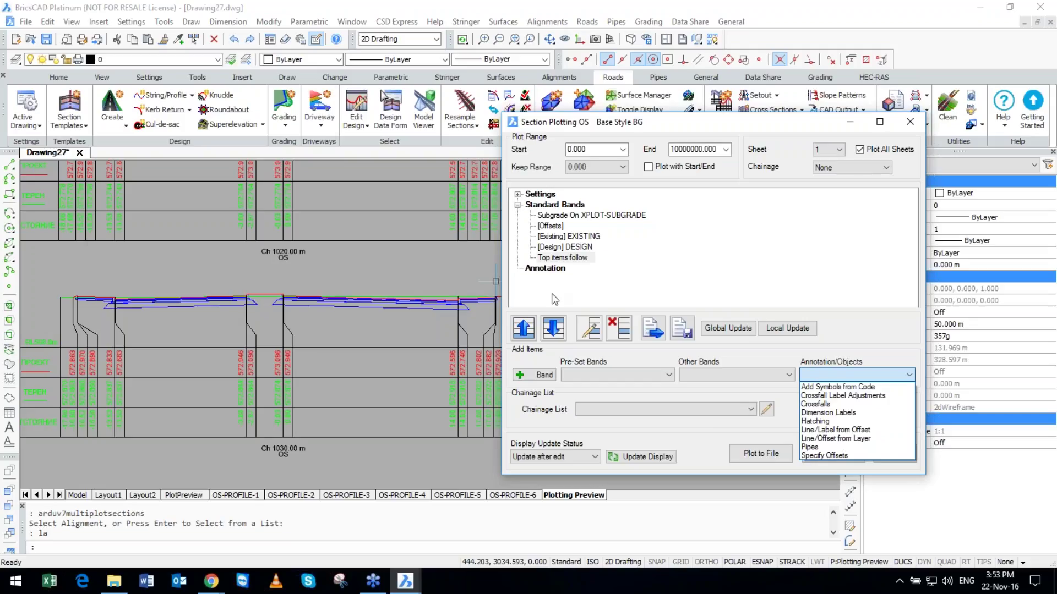
key(Down)
key(Down)
key(Down)
key(Return)
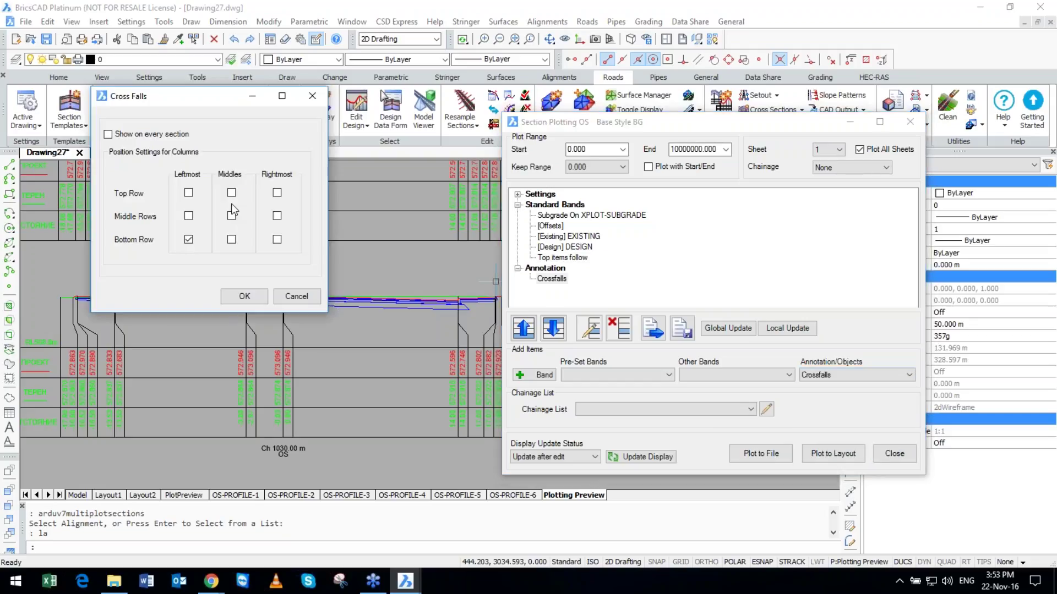
click(108, 134)
click(231, 192)
key(Return)
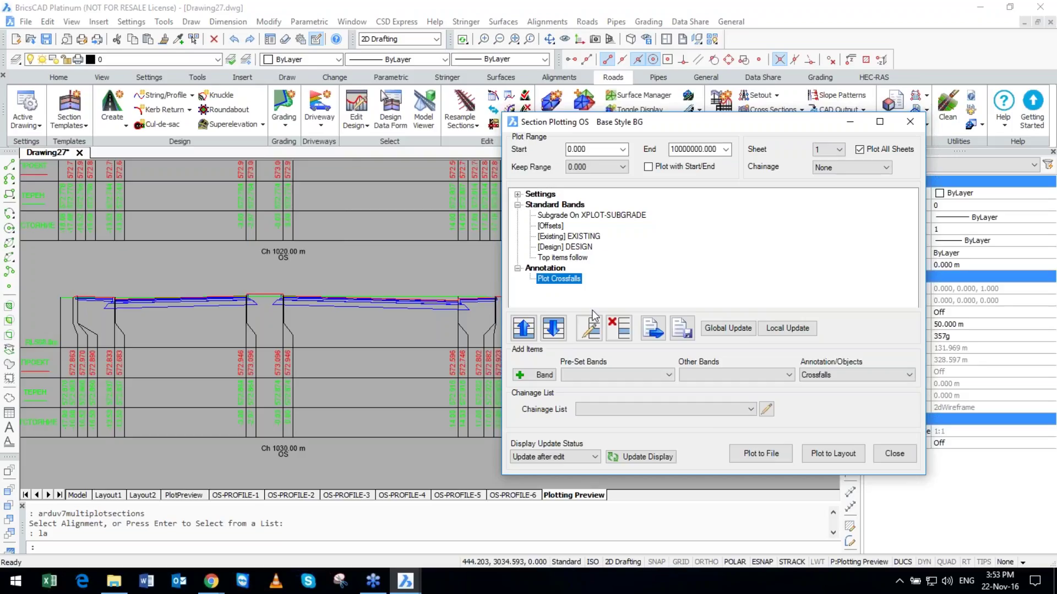
Set the DESIGN band's crossfall section label text style to CSS.
click(551, 281)
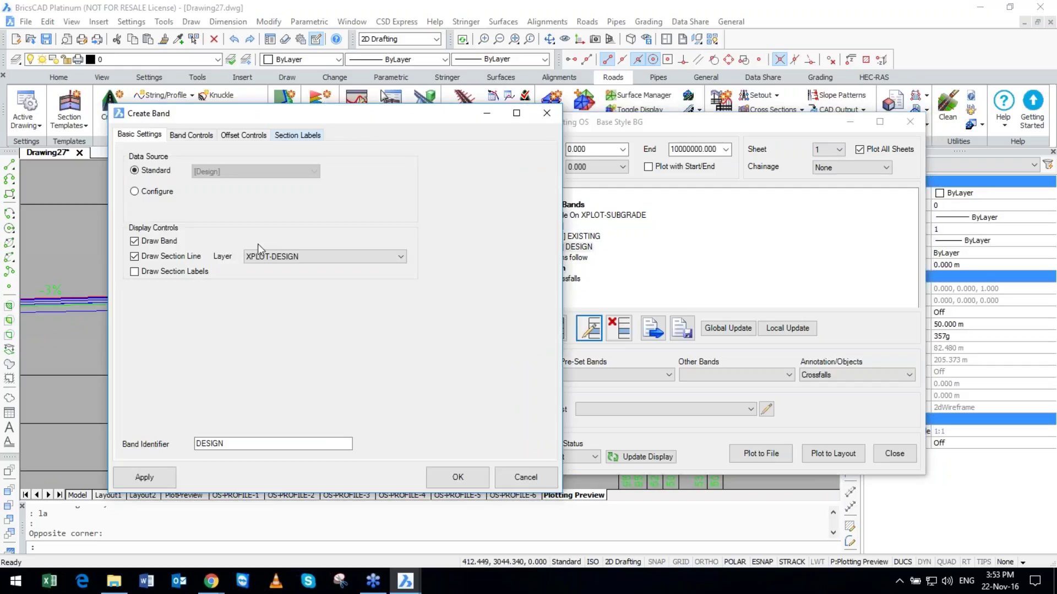
click(309, 134)
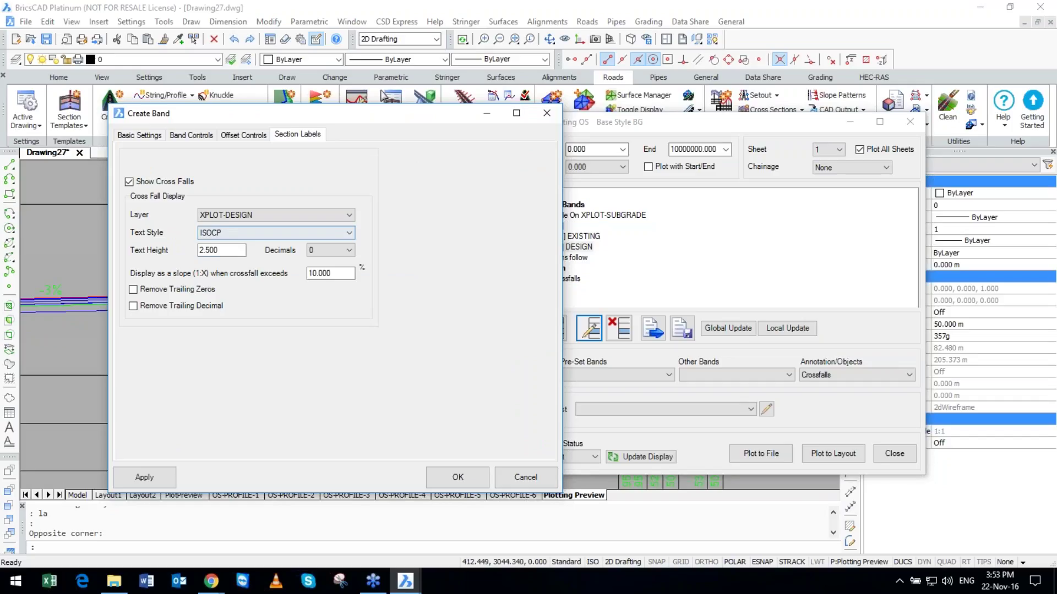
key(c)
key(Tab)
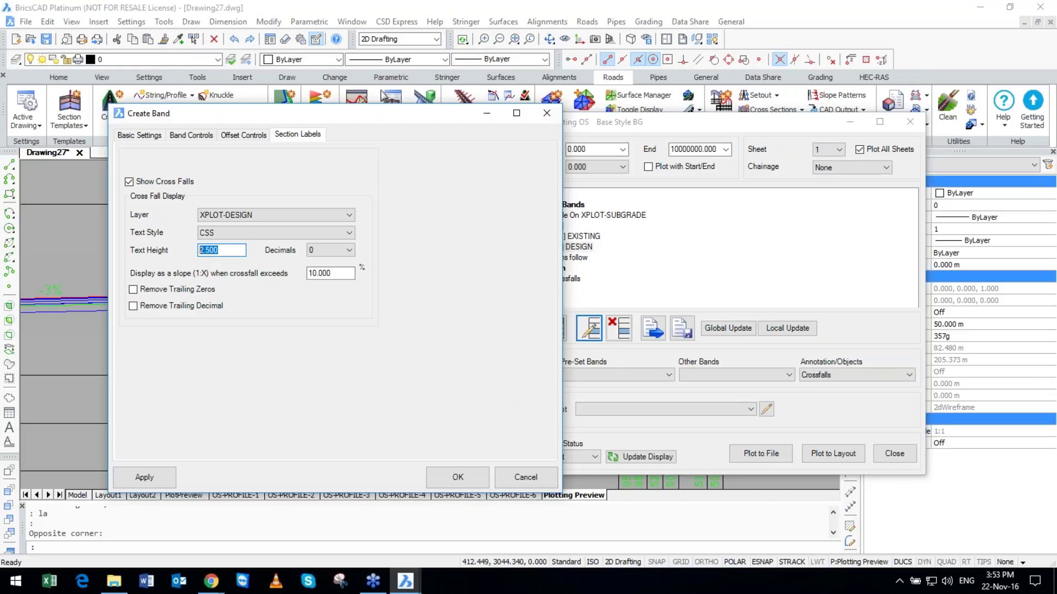
key(Return)
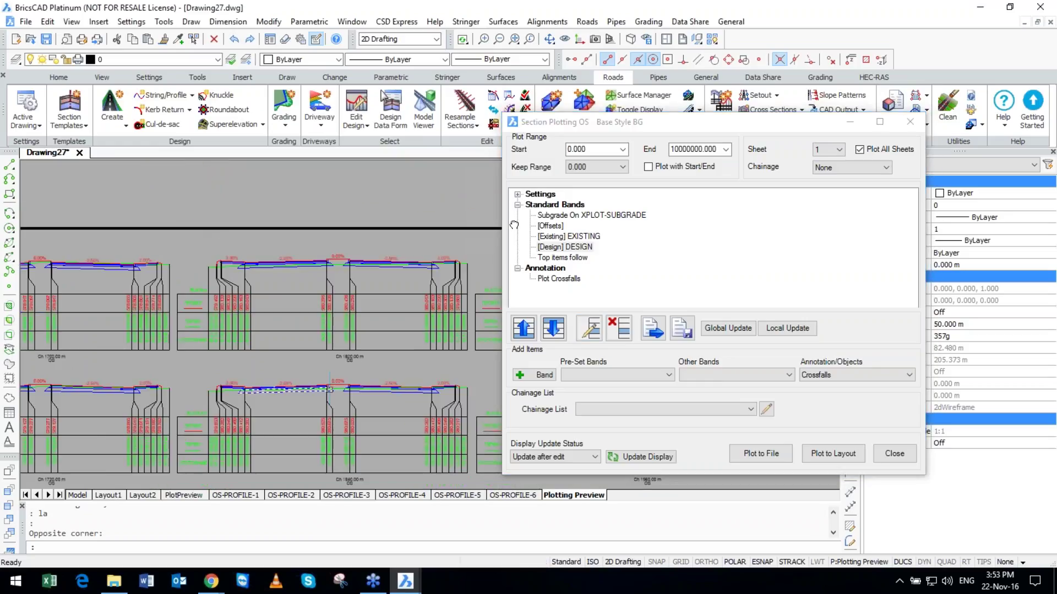
Inspect the Ch 1760 and Ch 1780 sections and review layers in the layer manager (LA).
scroll(231, 297, up, 3)
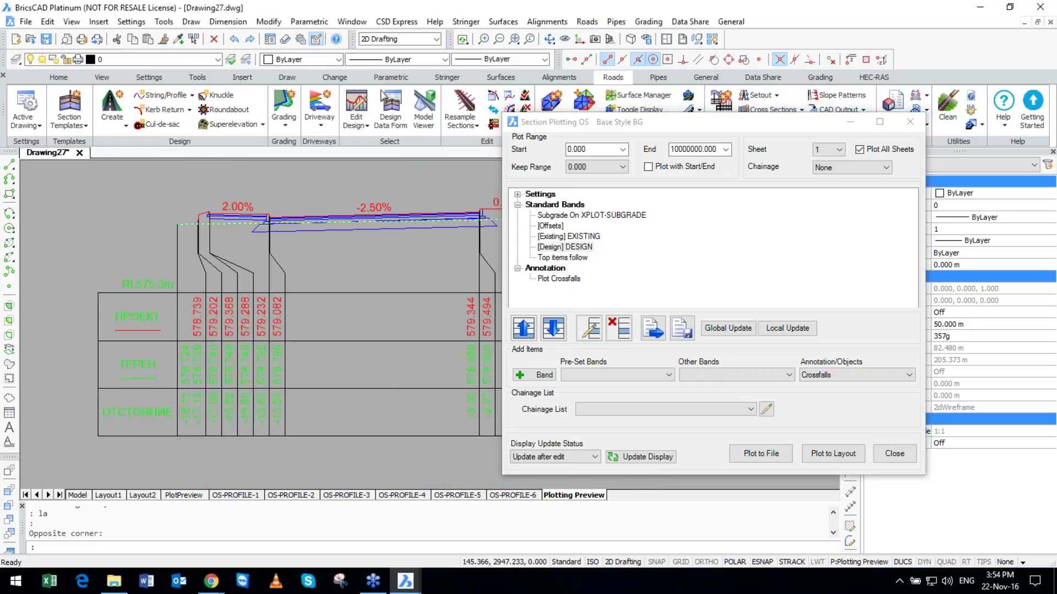
scroll(333, 300, down, 3)
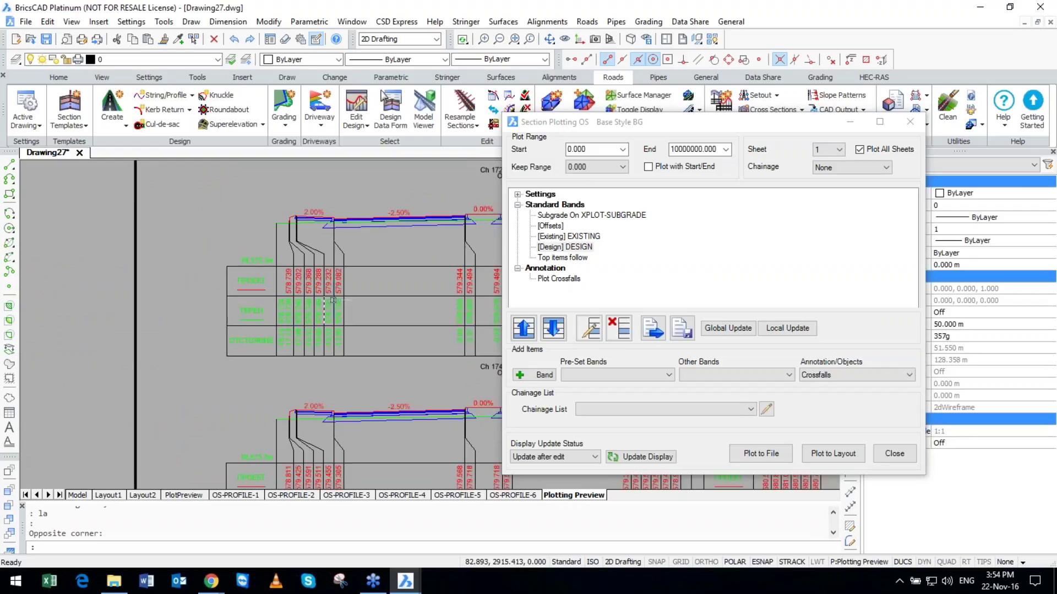
middle_drag(333, 300, 289, 253)
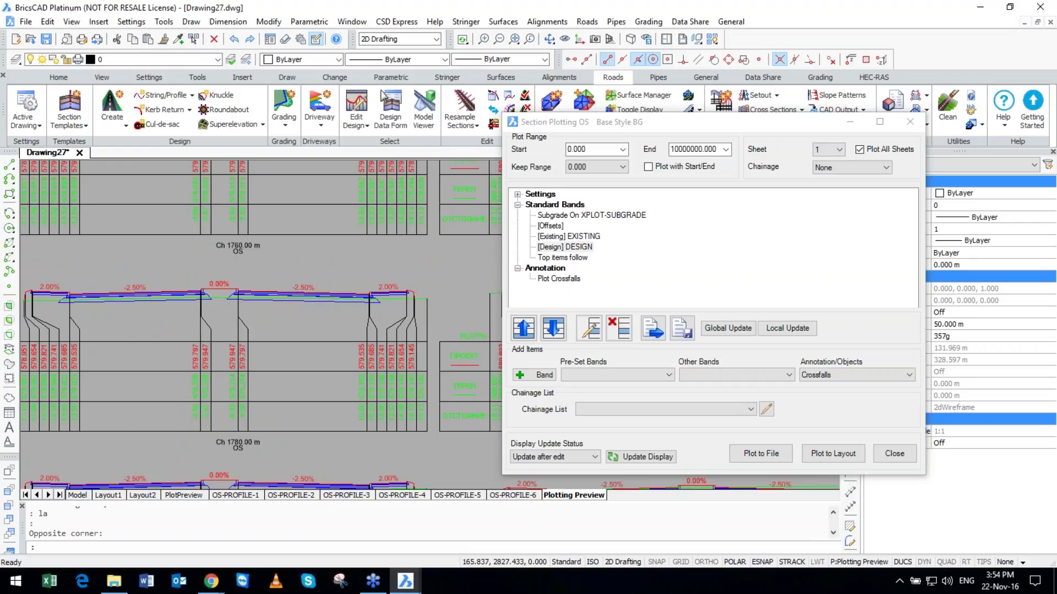
text(la)
key(Return)
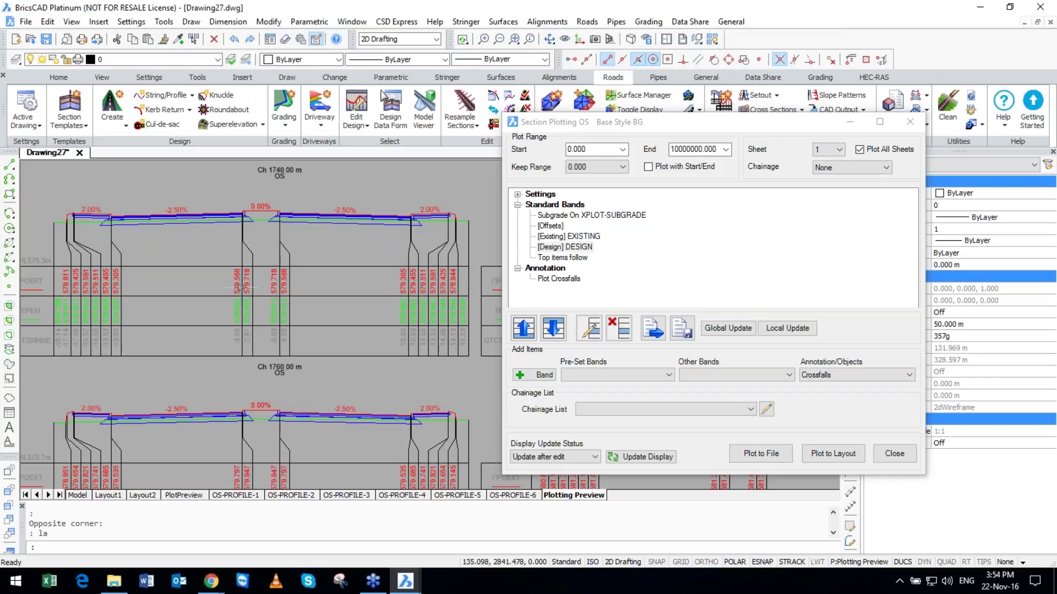
scroll(240, 287, up, 2)
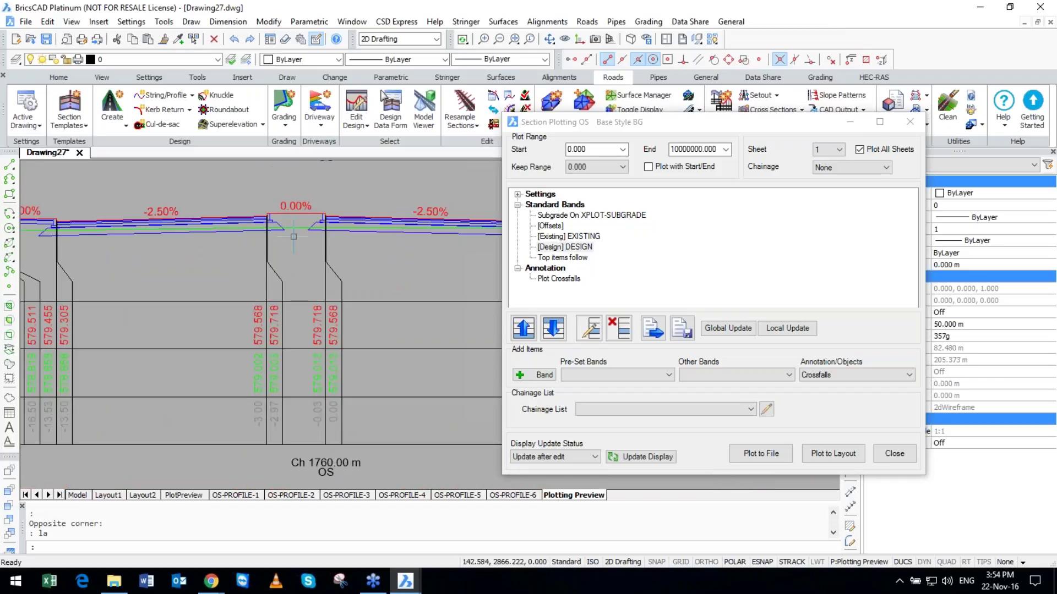
scroll(293, 236, down, 4)
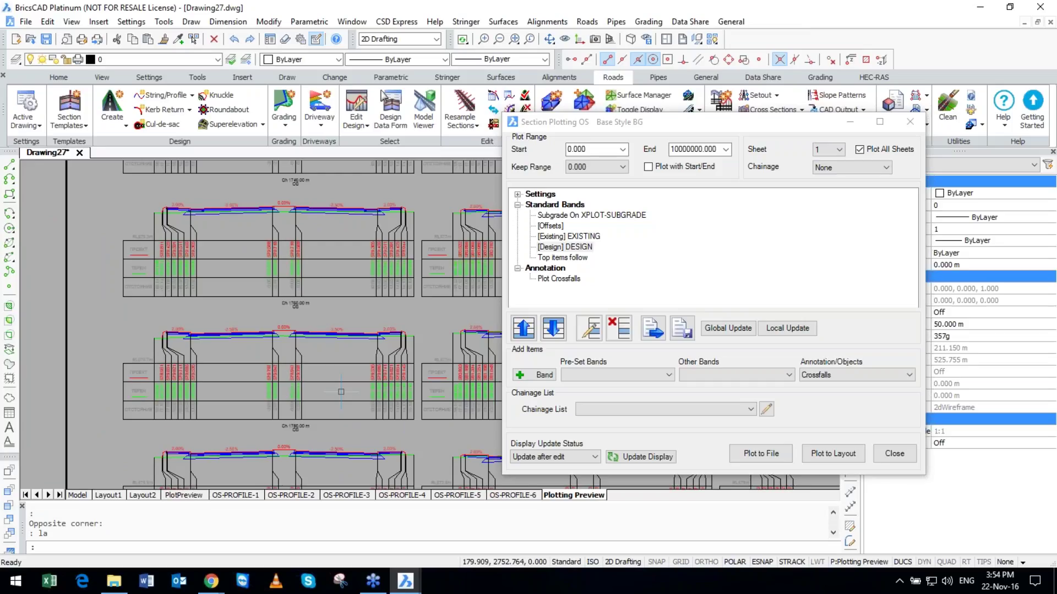
scroll(342, 392, down, 5)
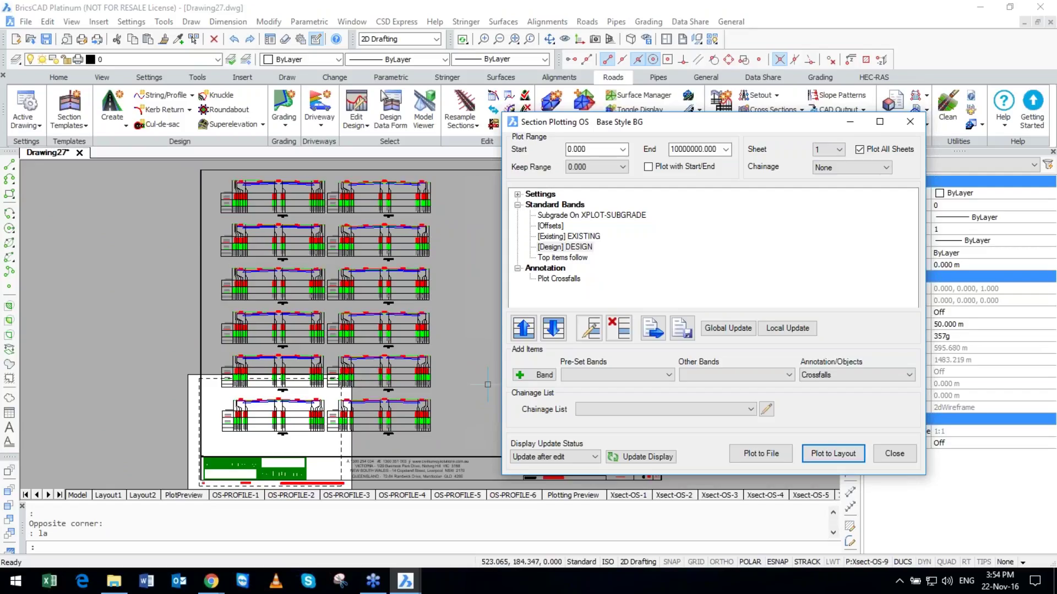
Review Xsect-OS-2 and its Page Setup, pan to the Ch 500–640 sections, then return to Model.
click(671, 496)
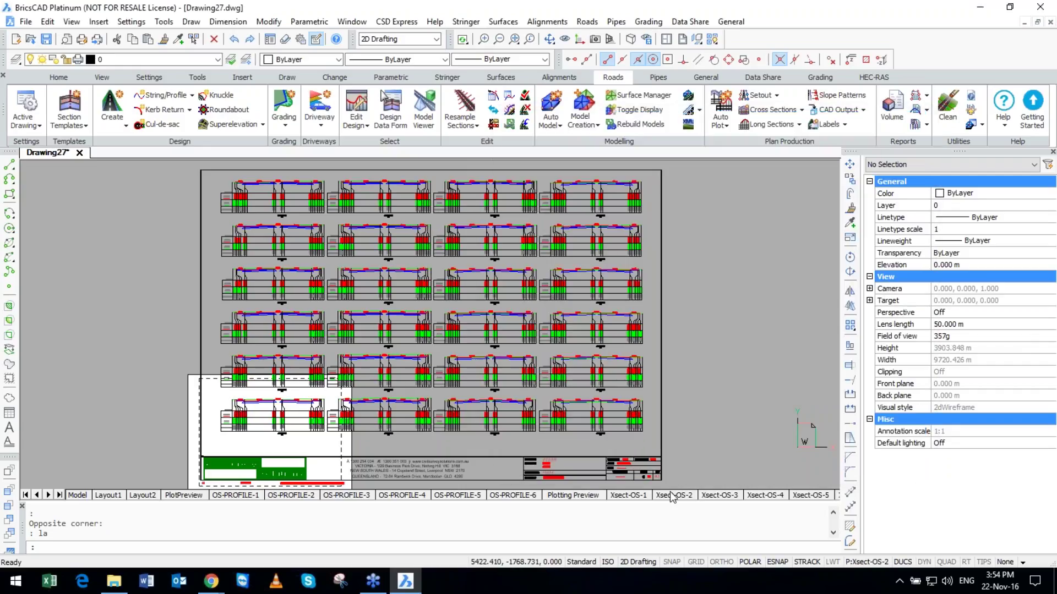
right_click(671, 495)
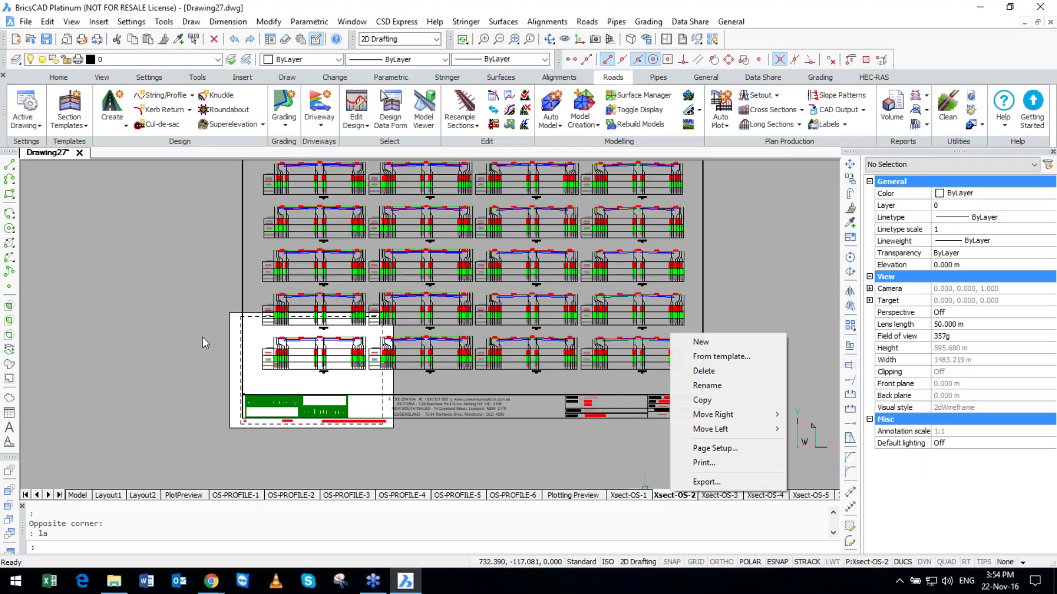
click(714, 448)
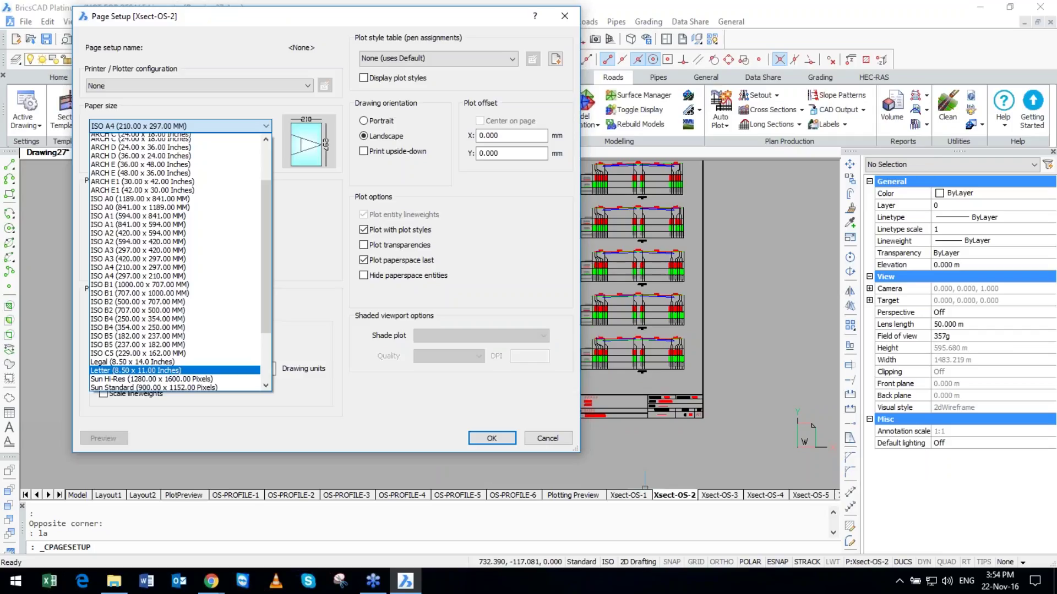
key(Escape)
key(Escape)
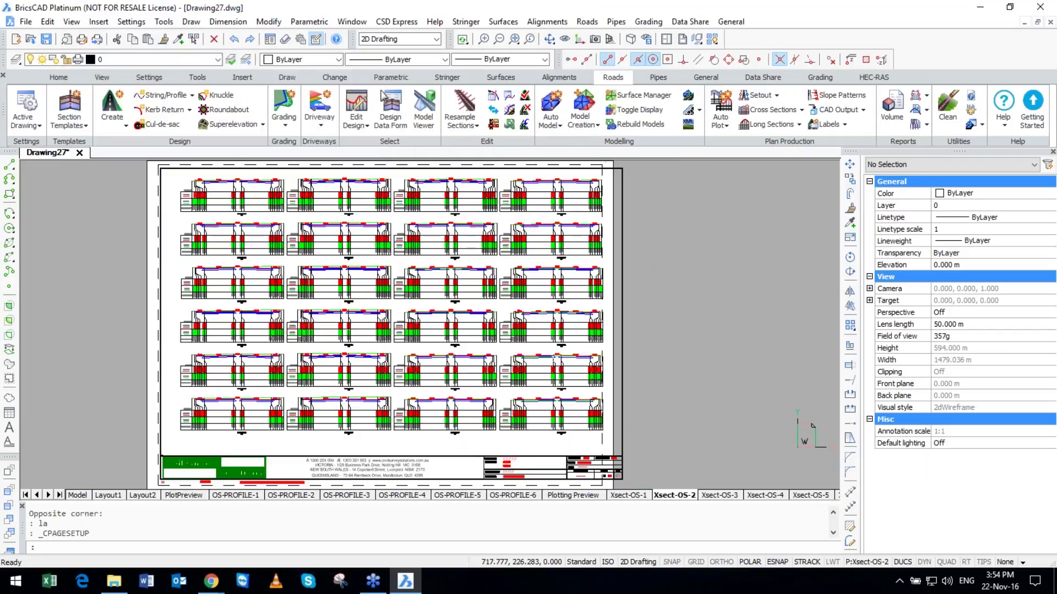
scroll(294, 313, up, 5)
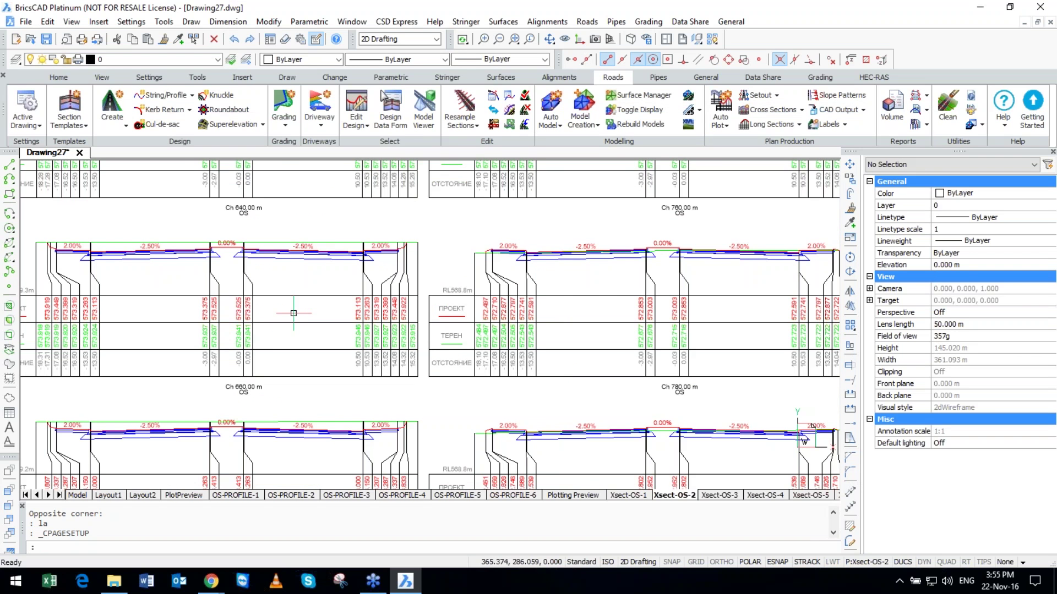
middle_drag(294, 313, 521, 350)
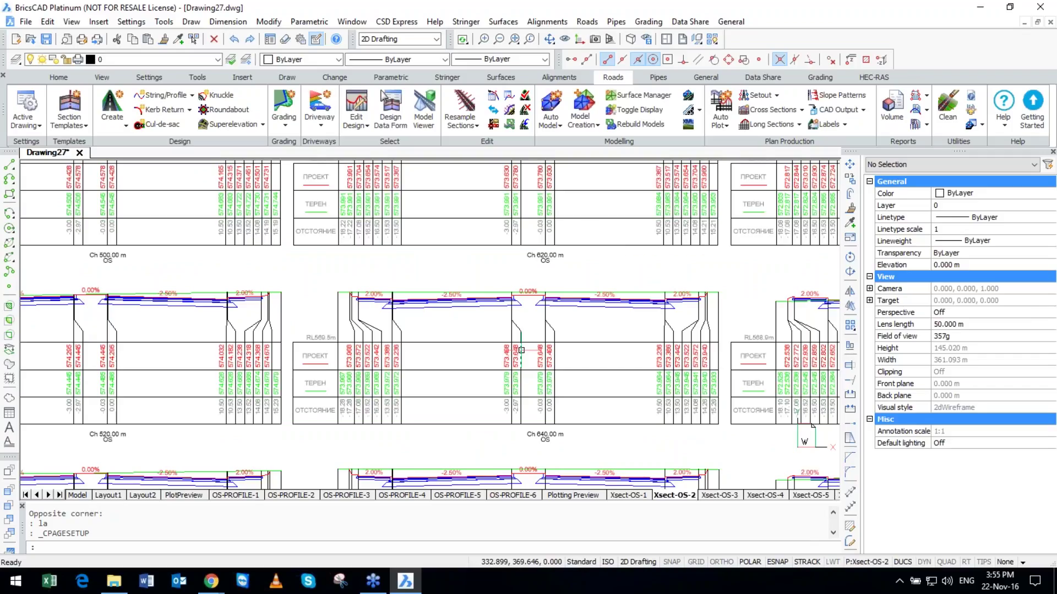
scroll(521, 350, down, 5)
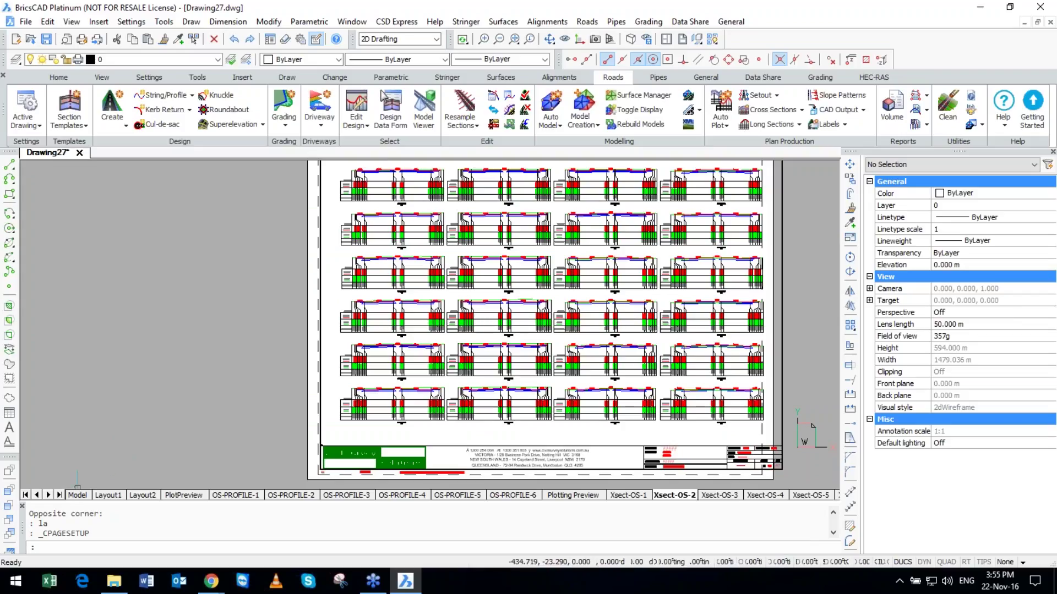
click(78, 495)
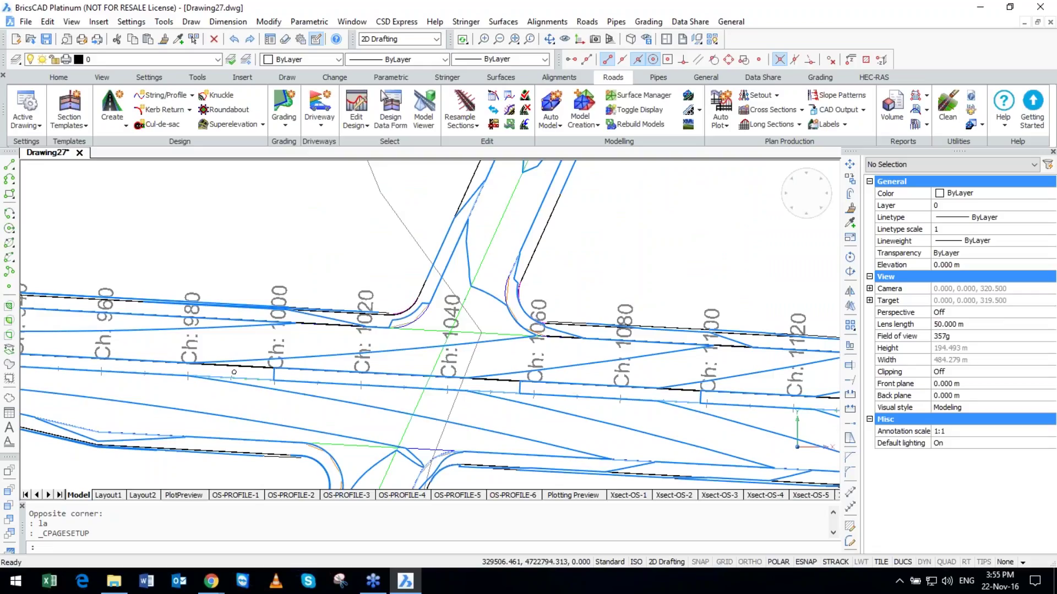
In Setout, switch off both OS and OS2 roads and set the reference surface to TotalModel.
click(840, 114)
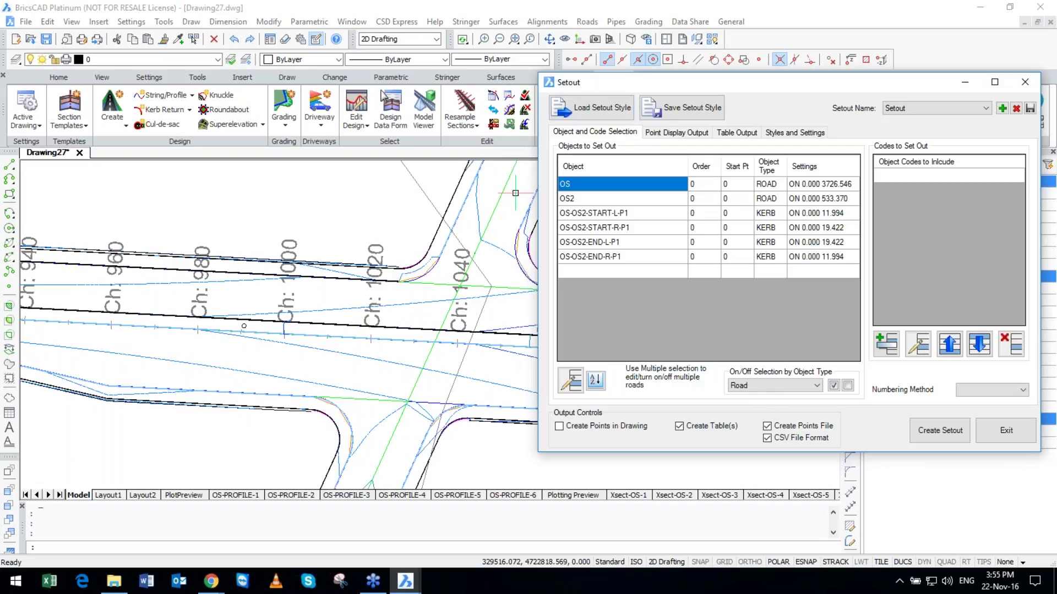
click(847, 385)
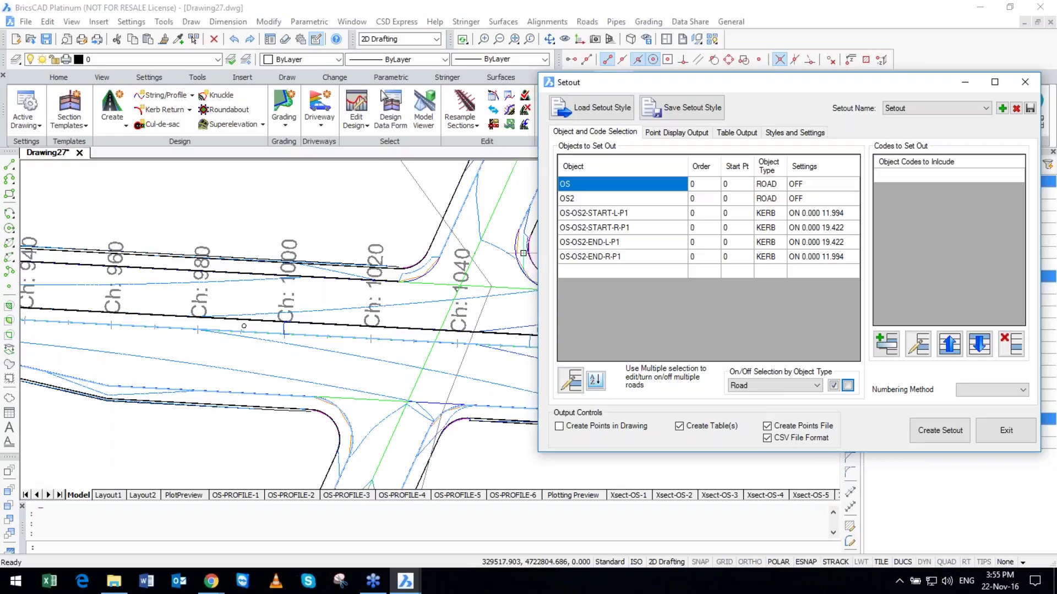
drag(606, 82, 525, 71)
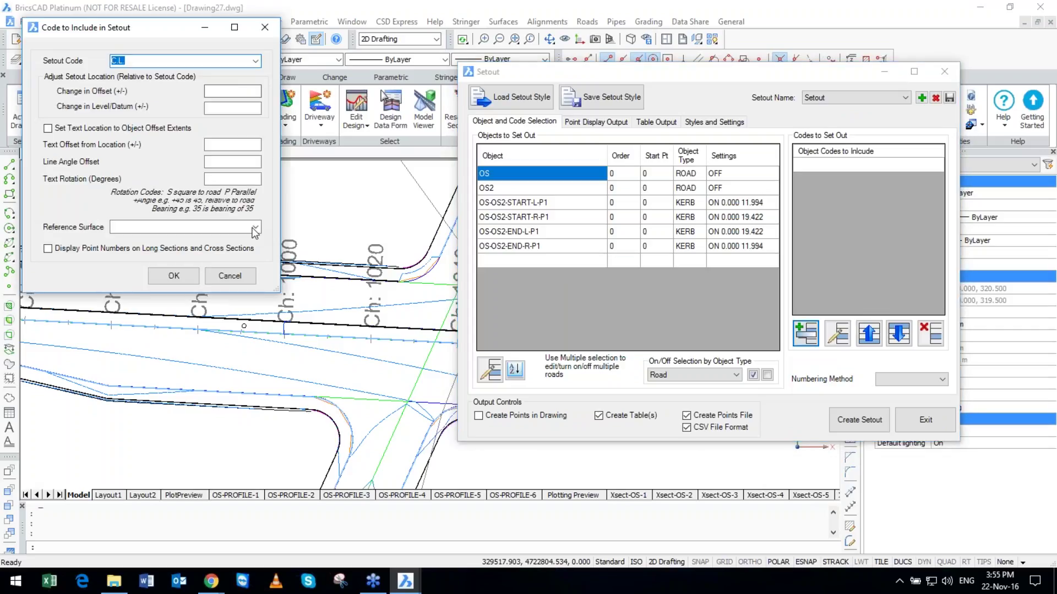
click(255, 227)
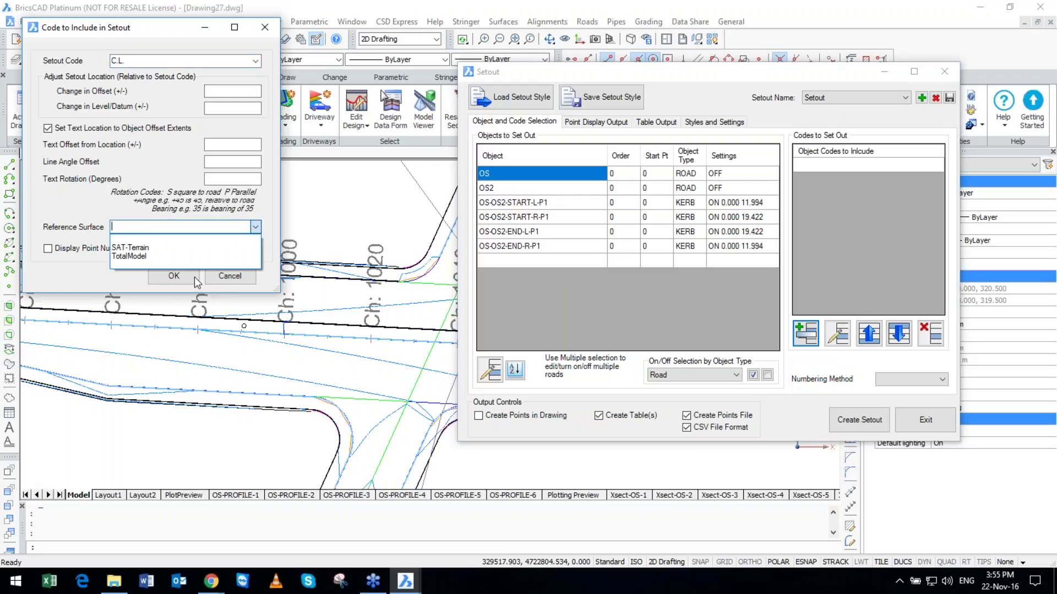
key(Down)
key(Down)
key(Return)
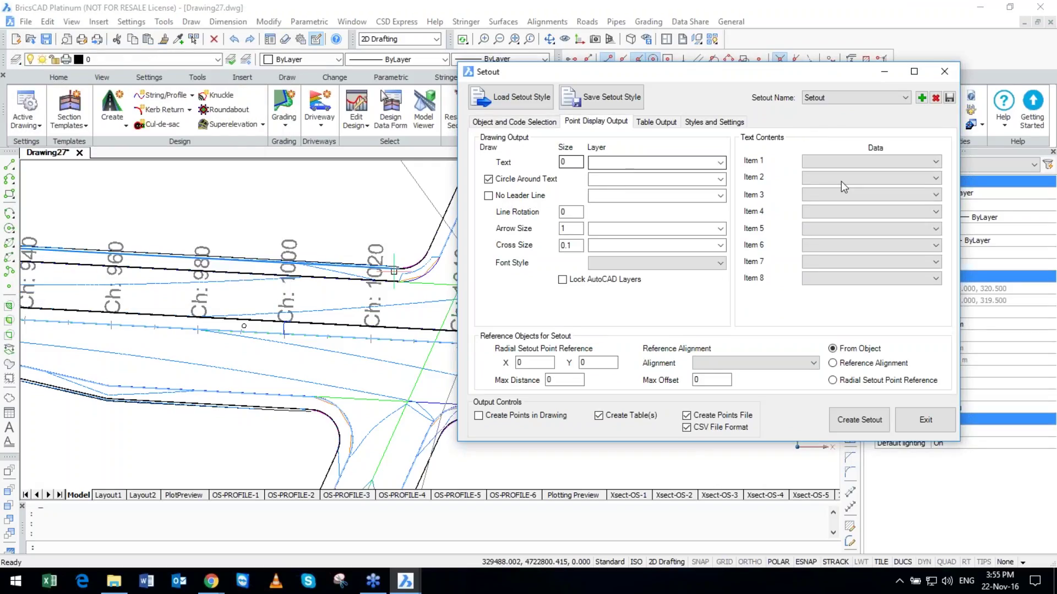
Label points by Point Number at text size 2, create points in drawing, and rerun the setout.
click(841, 179)
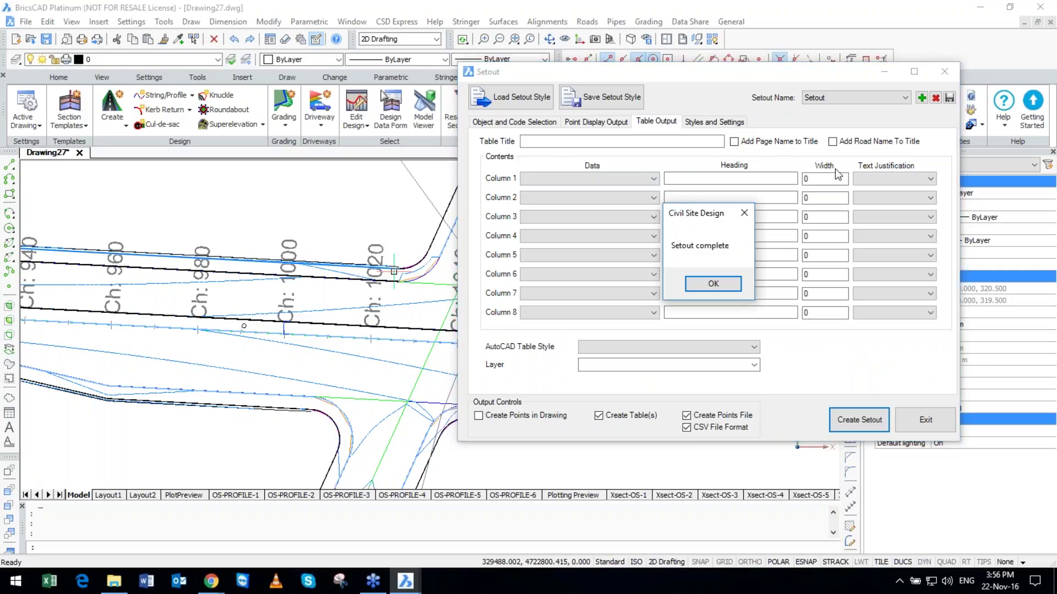
key(Return)
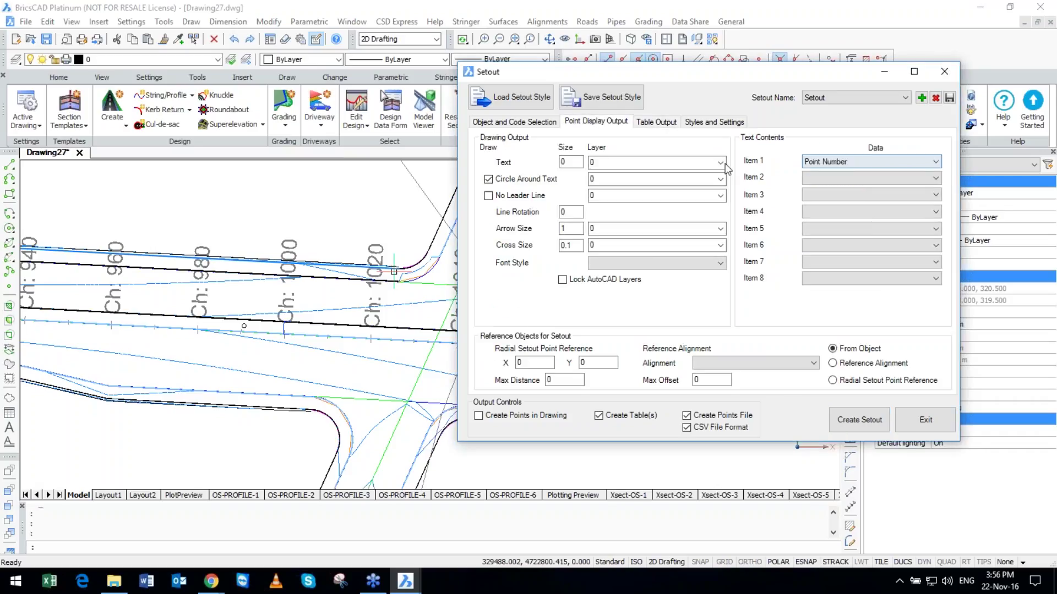
text(2)
click(478, 415)
click(859, 420)
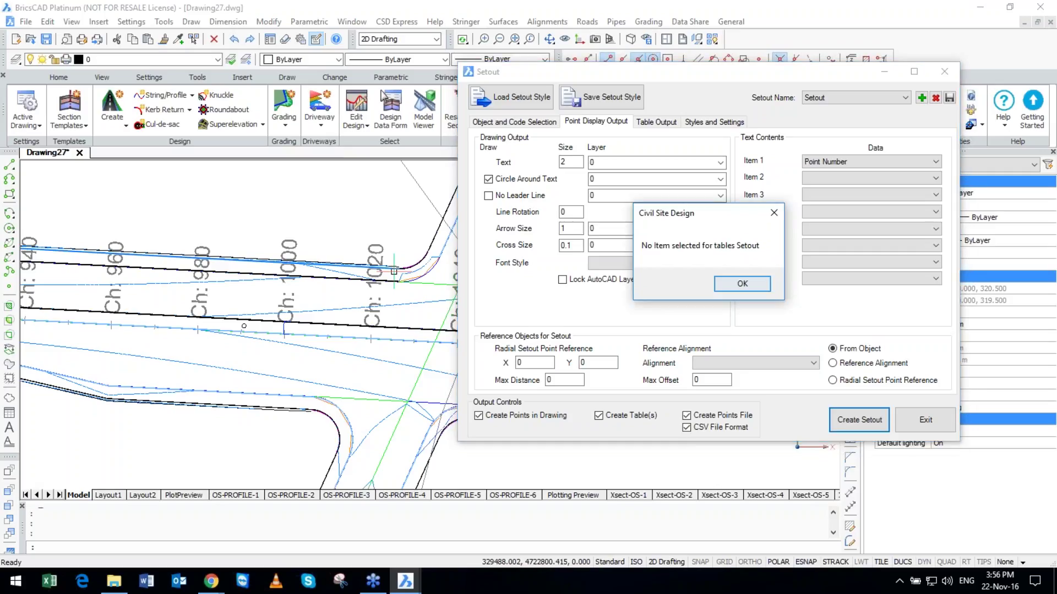
key(Return)
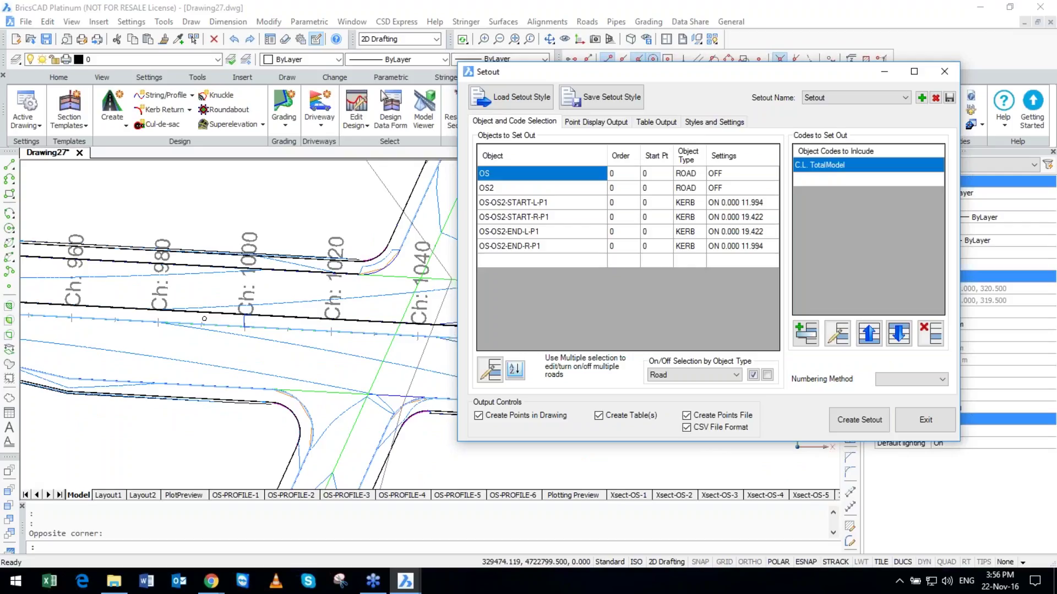
Set the C.L. setout code on the OS-OS2-START-L-P1 kerb row and regenerate the setout.
click(735, 203)
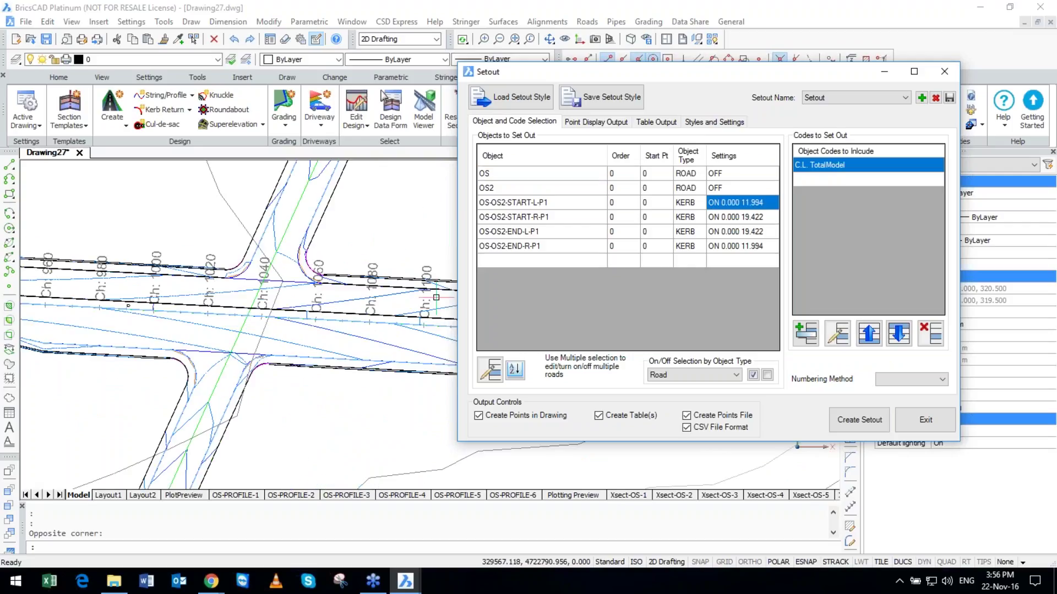
click(837, 333)
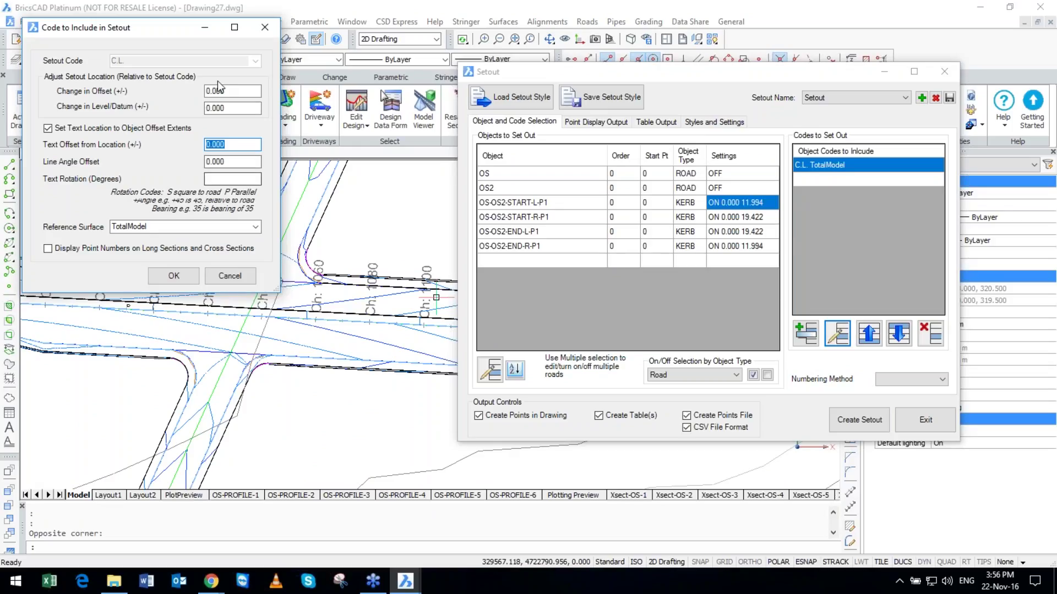
click(173, 276)
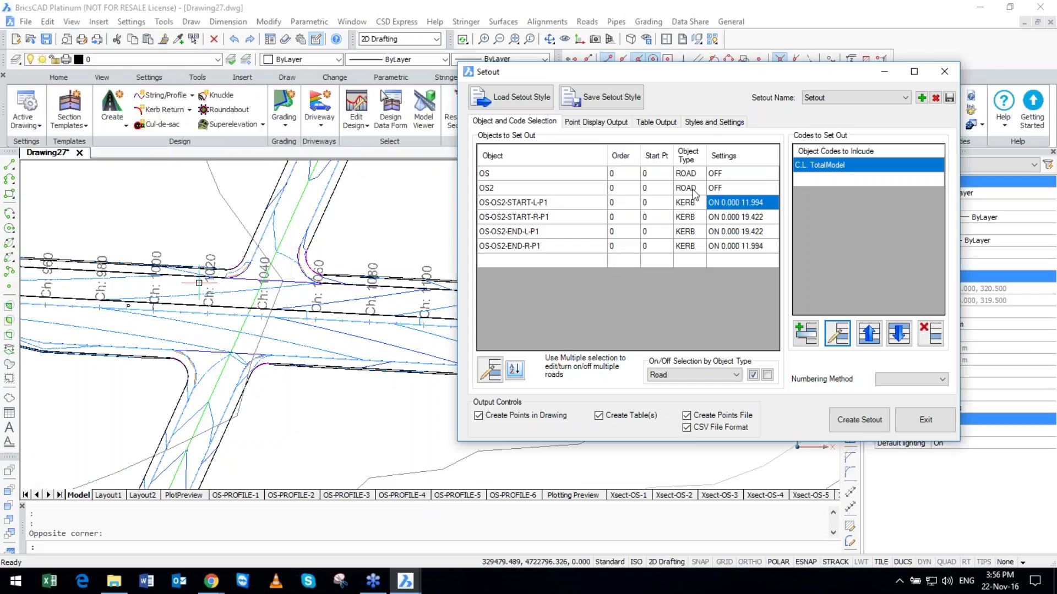
key(Return)
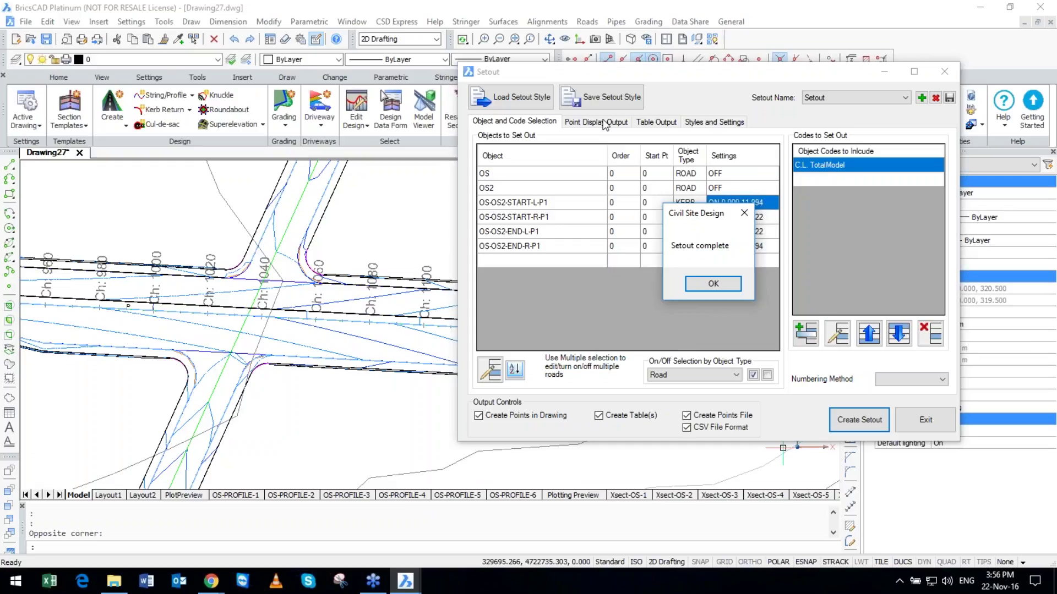
key(Return)
click(603, 122)
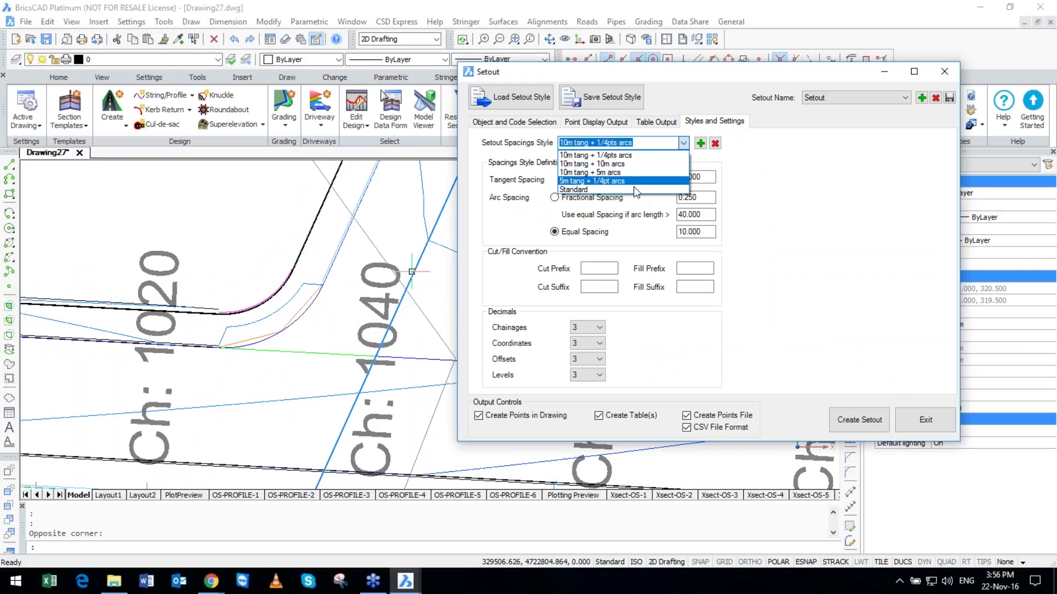
Choose the Standard spacing style with tangent and equal spacing both set to 1.
click(633, 188)
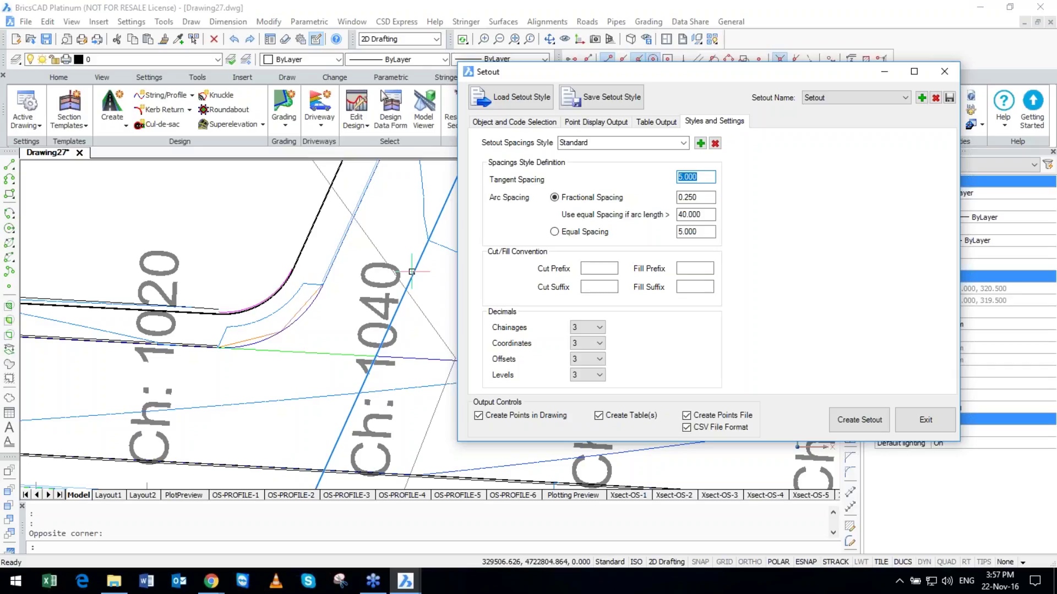
key(shift+Tab)
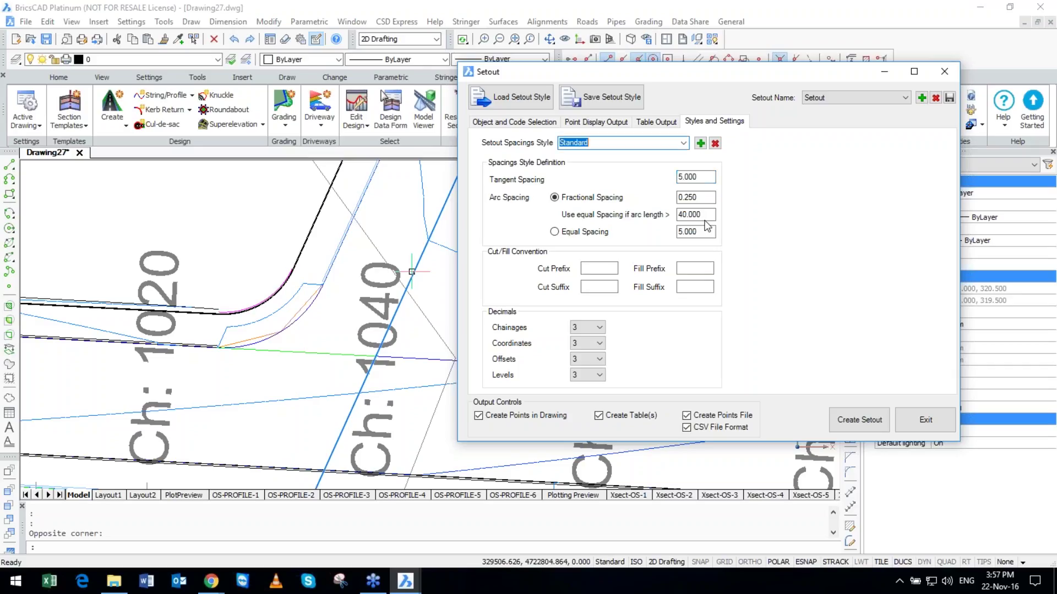
key(Tab)
text(1)
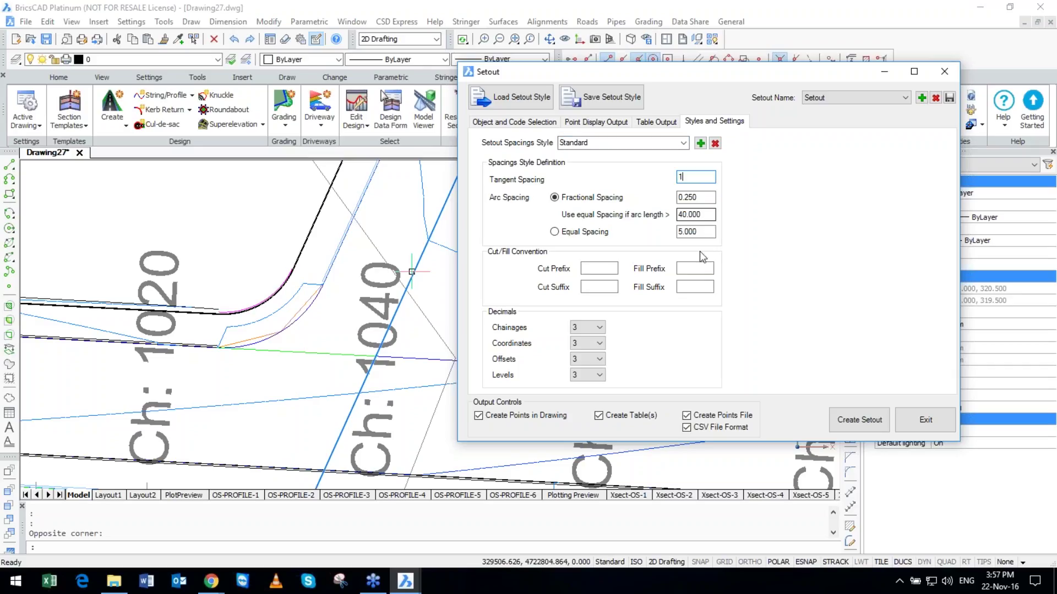
key(Tab)
key(Tab)
key(Tab)
text(1)
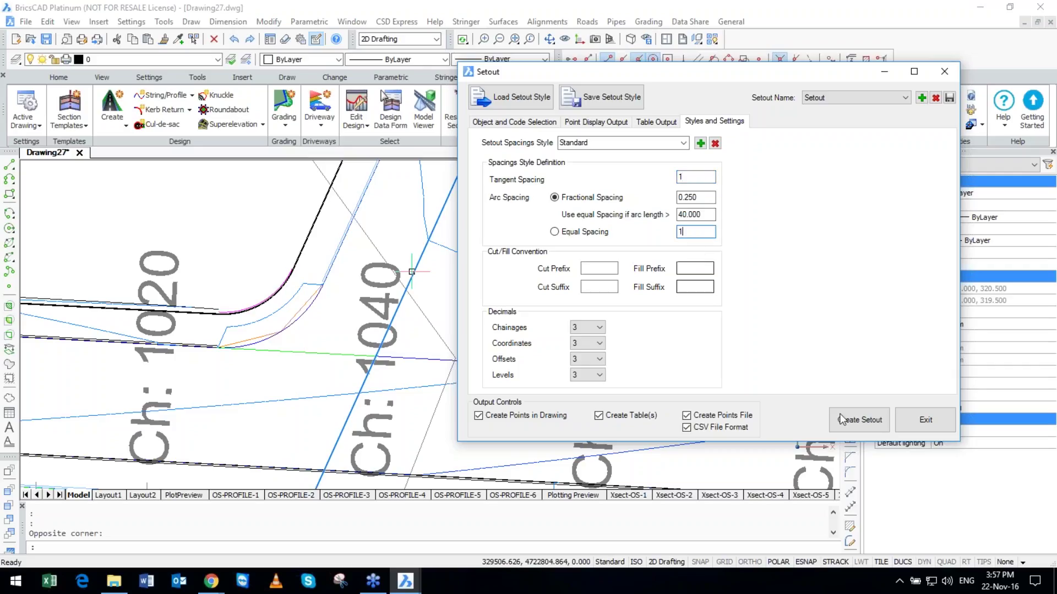
Generate the setout points file, close the Setout dialog, and open the drawing's data folder.
click(840, 419)
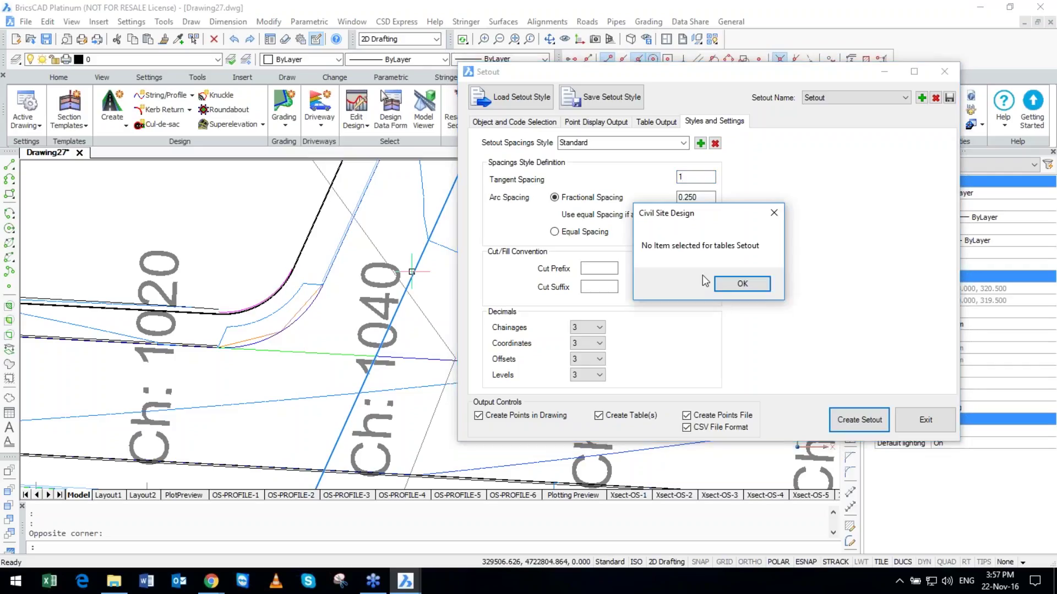
key(Return)
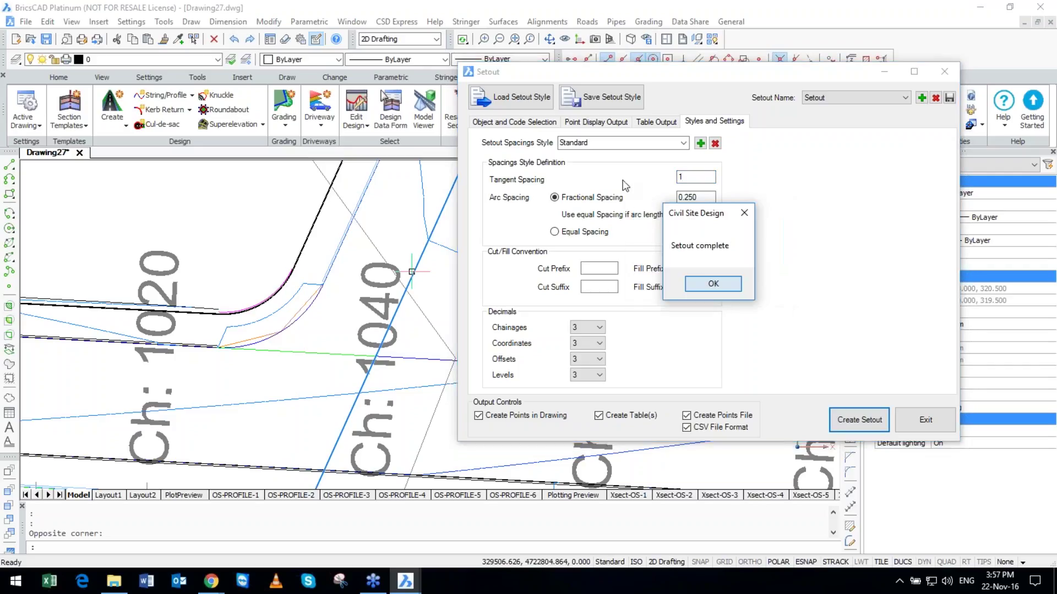
key(Return)
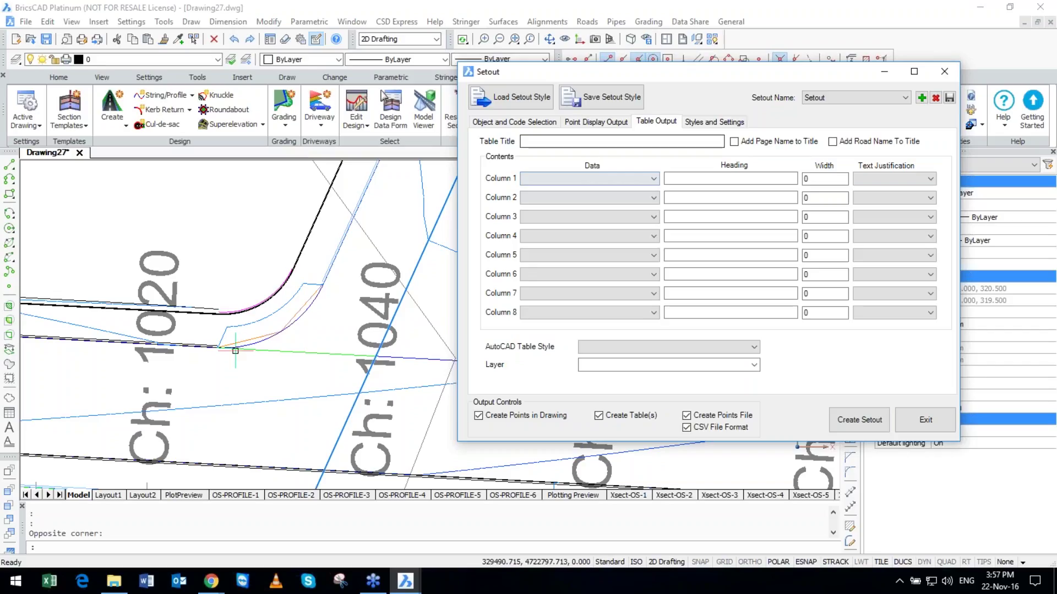
key(Escape)
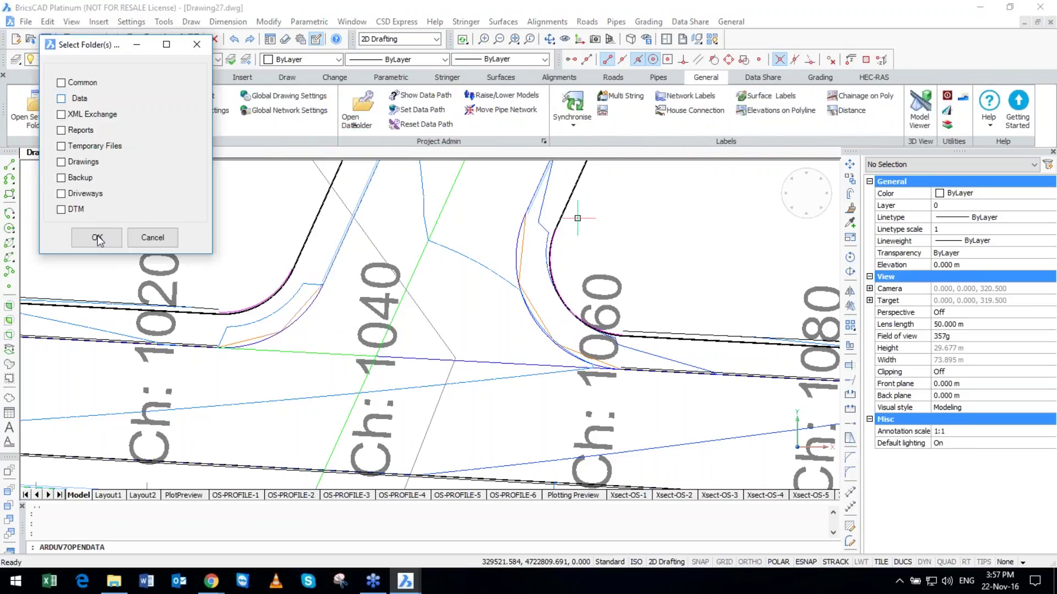
click(97, 238)
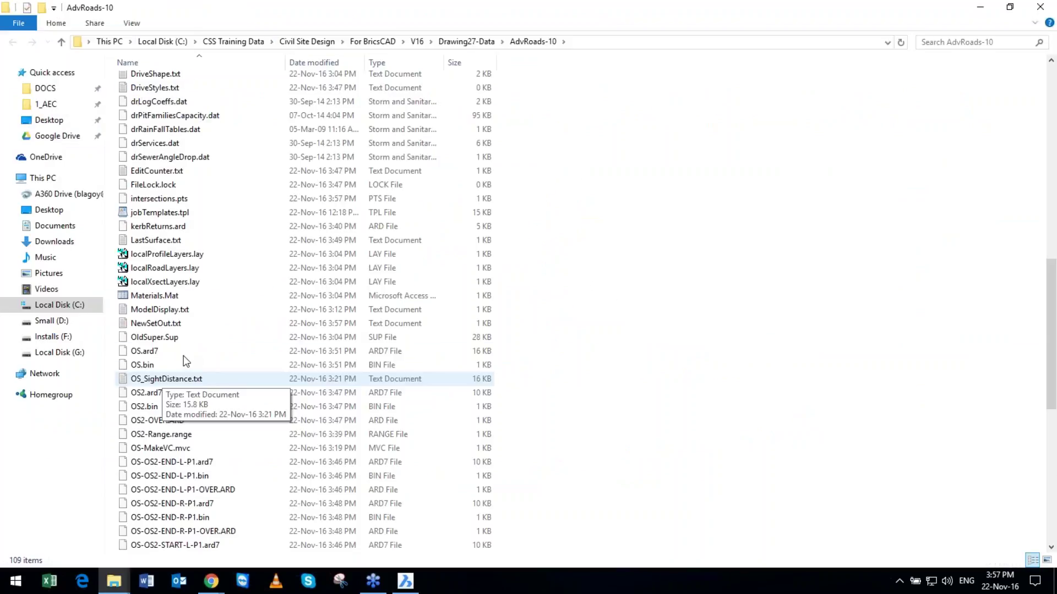
Open NewSetOut.txt from the AdvRoads-10 folder in Notepad, review it, then close it.
scroll(186, 361, down, 5)
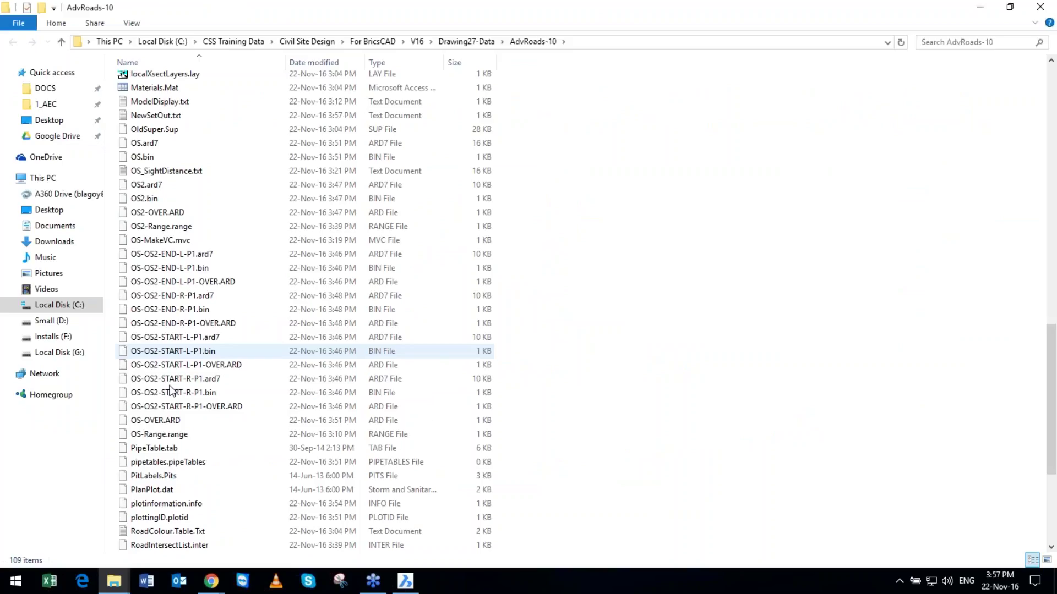
scroll(182, 396, down, 4)
scroll(192, 406, down, 1)
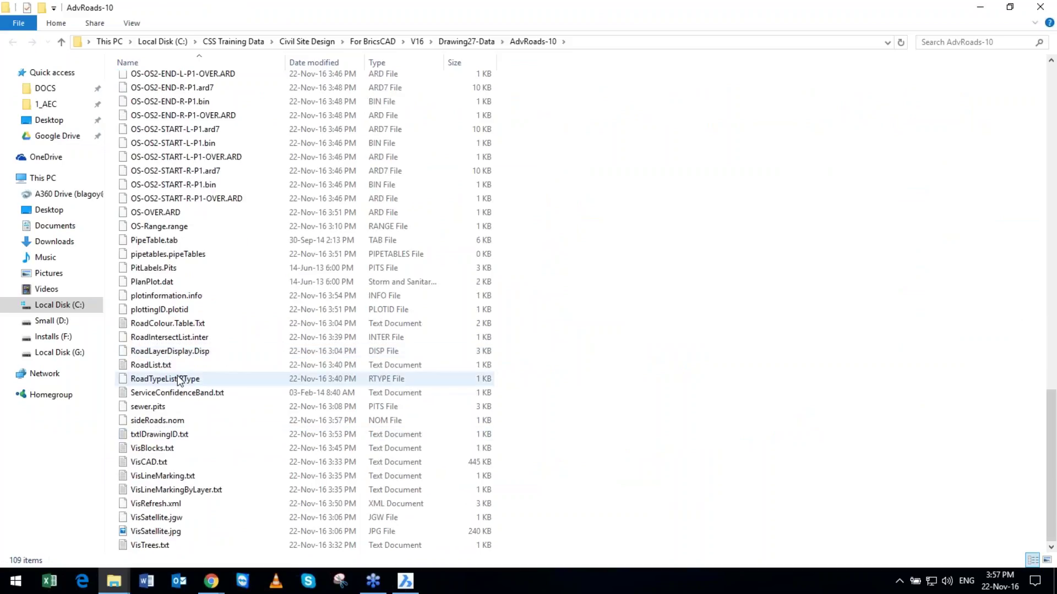
scroll(180, 379, up, 2)
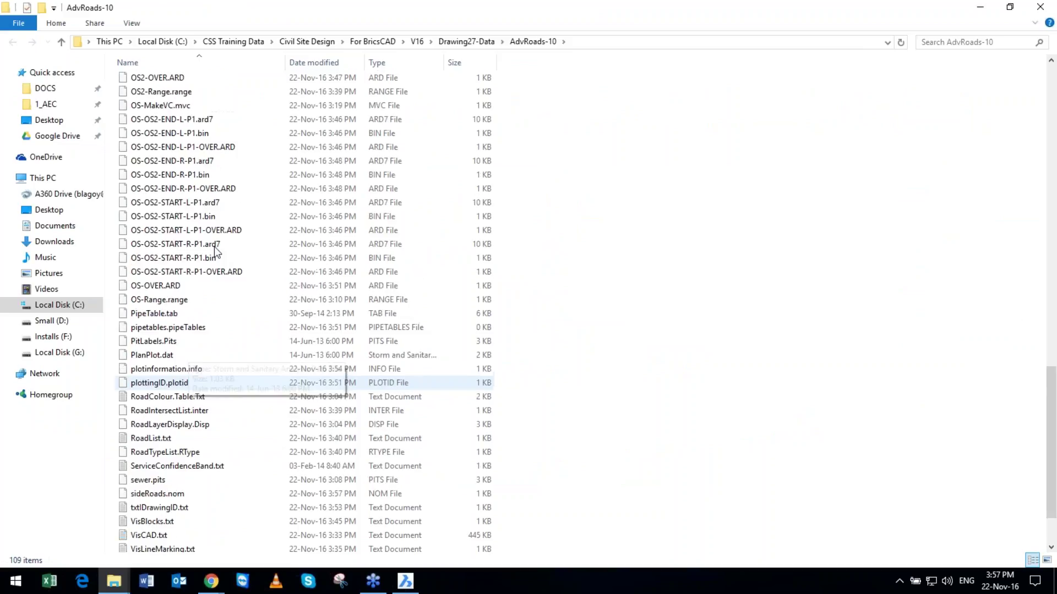
scroll(214, 251, up, 4)
double_click(155, 147)
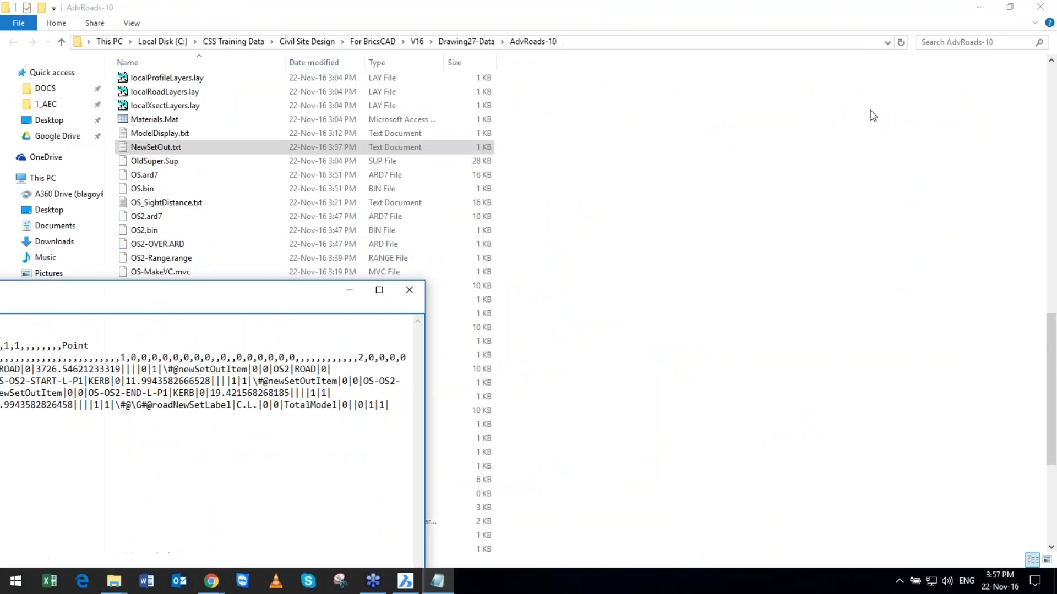
drag(322, 97, 247, 89)
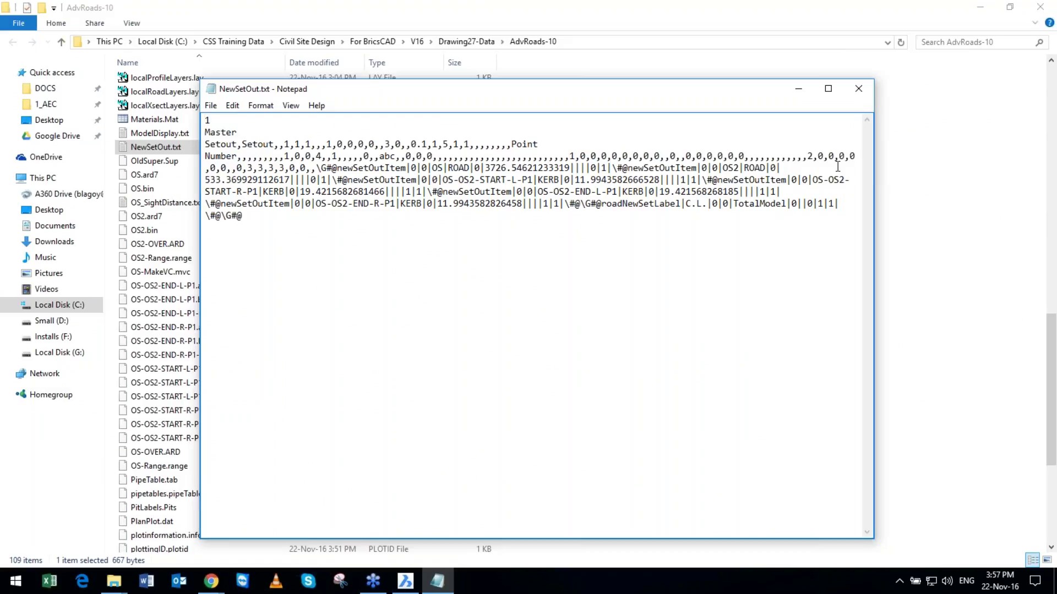
key(alt+F4)
key(alt+F4)
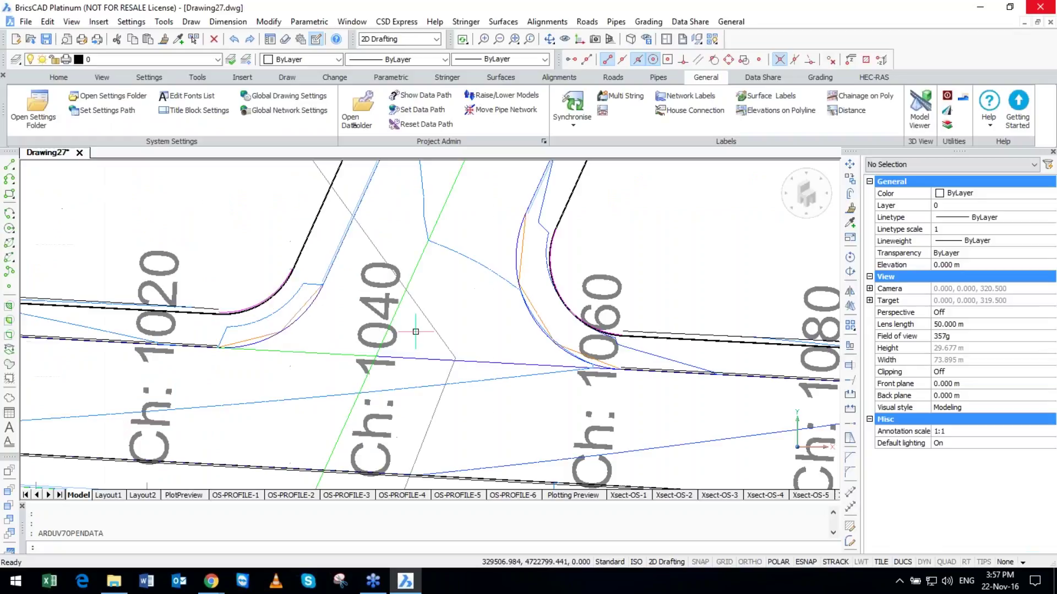
Export the Report Top Sections Points CSV for the road alignment.
scroll(415, 332, down, 2)
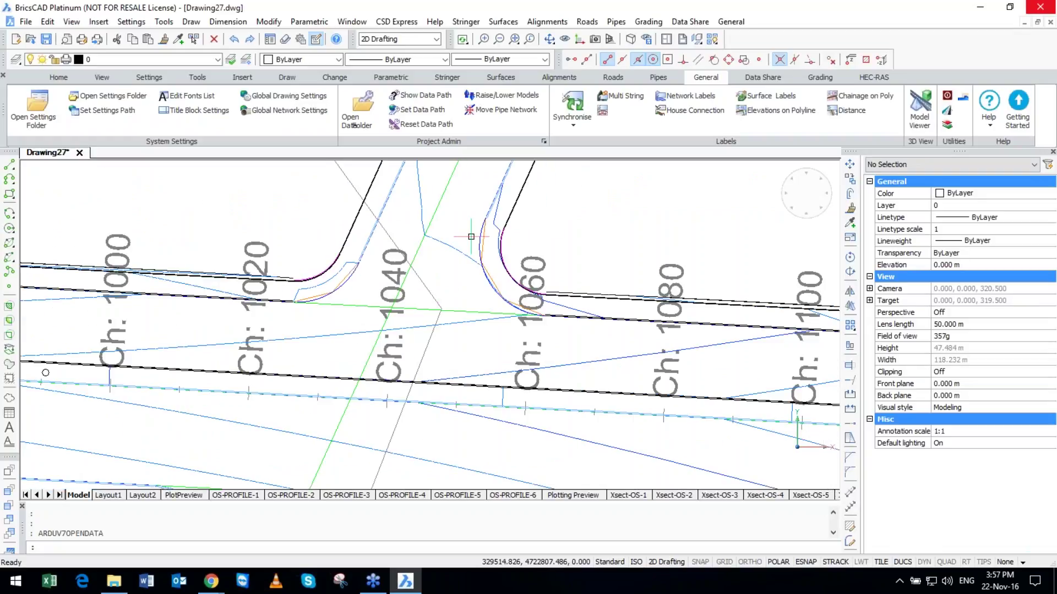
scroll(373, 311, down, 6)
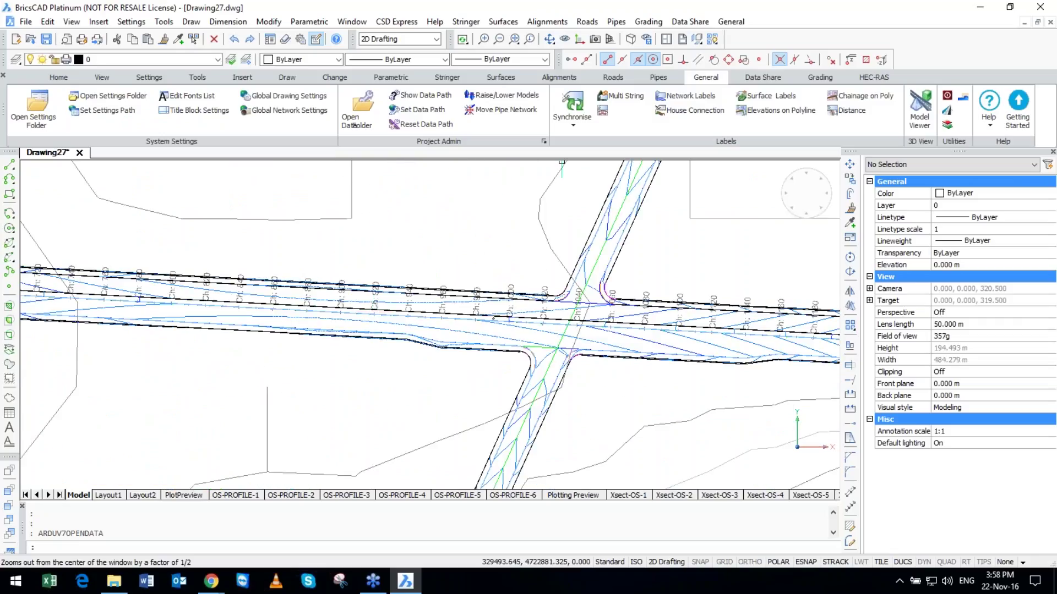
click(586, 21)
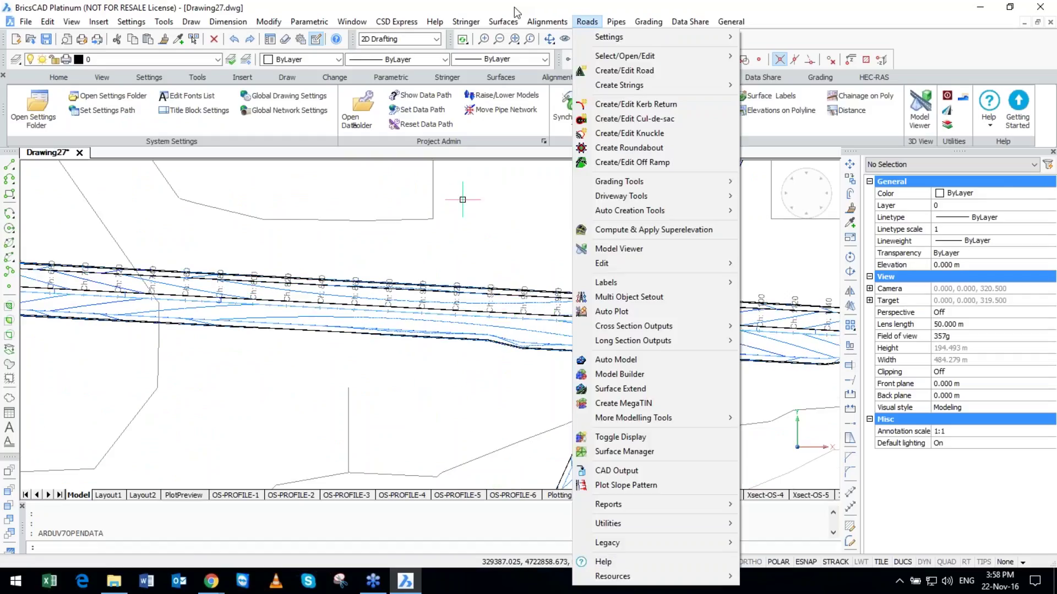
click(514, 7)
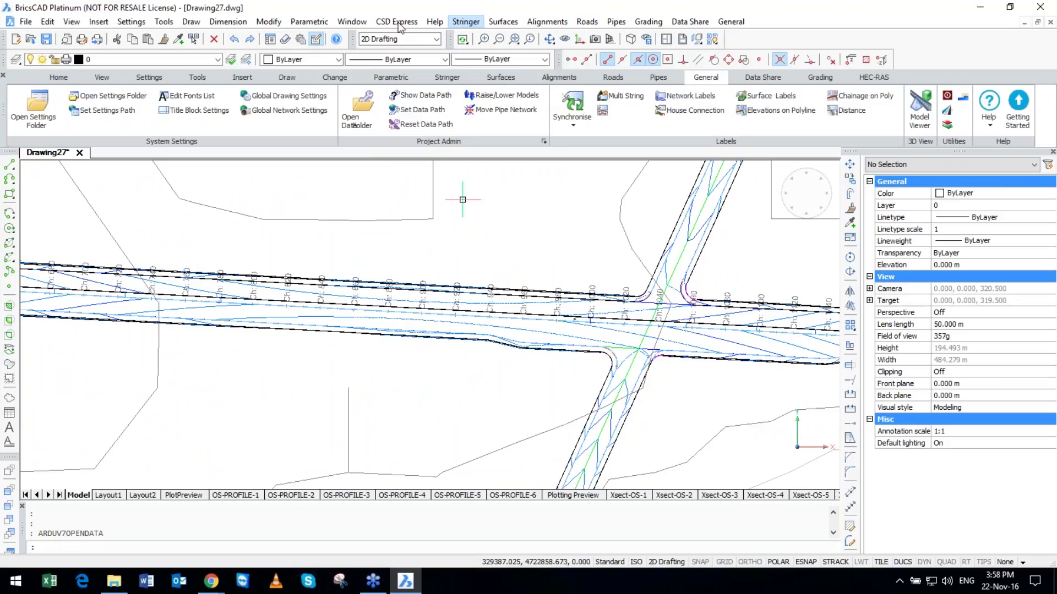
click(399, 25)
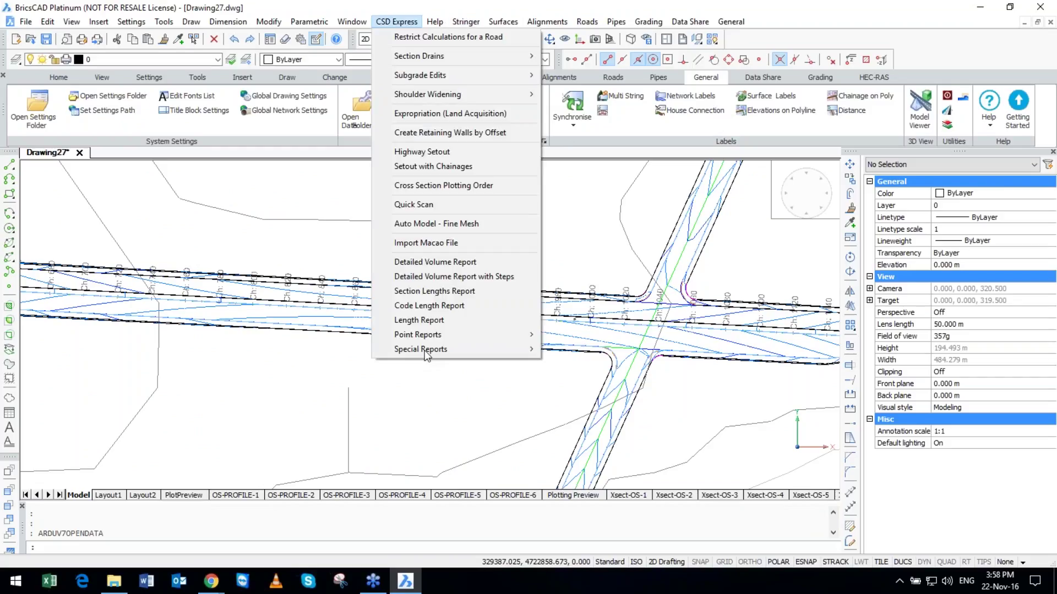
mouse_move(421, 349)
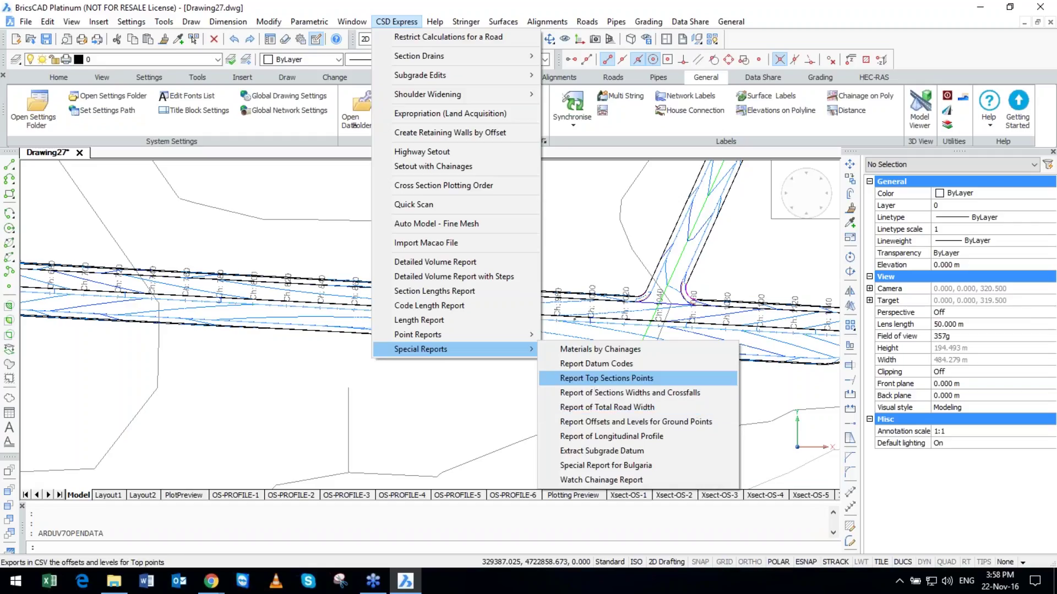
click(605, 378)
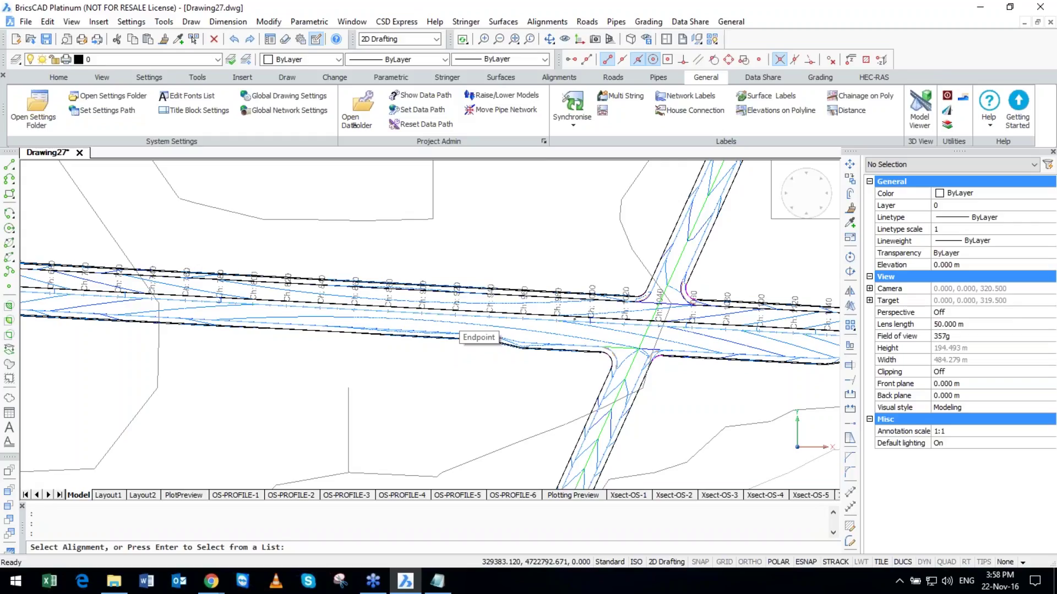
click(500, 339)
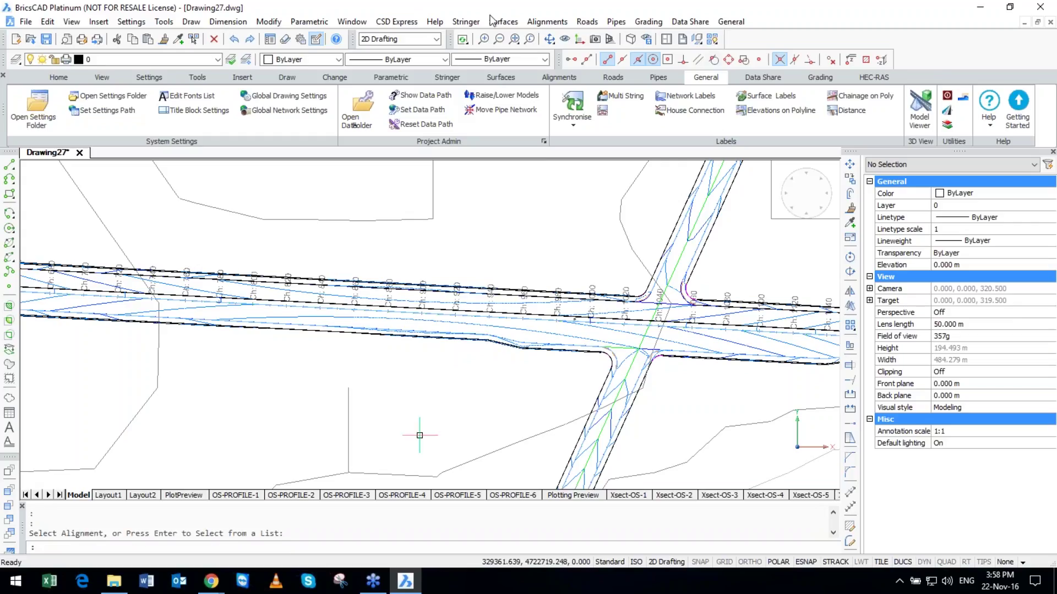
Export the Report of Sections Widths and Crossfalls CSV for the road alignment.
click(465, 21)
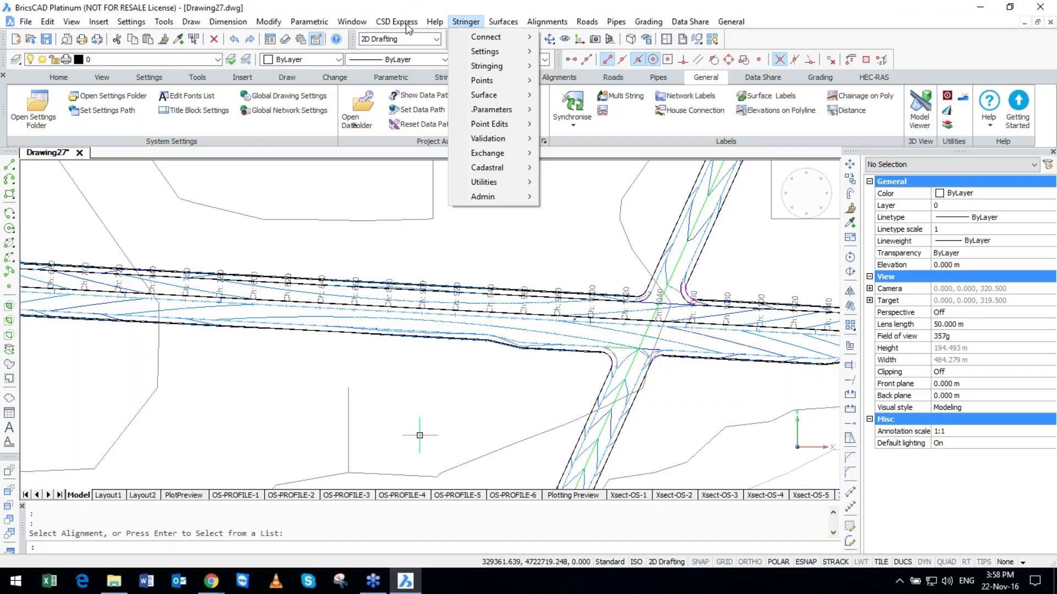
click(646, 391)
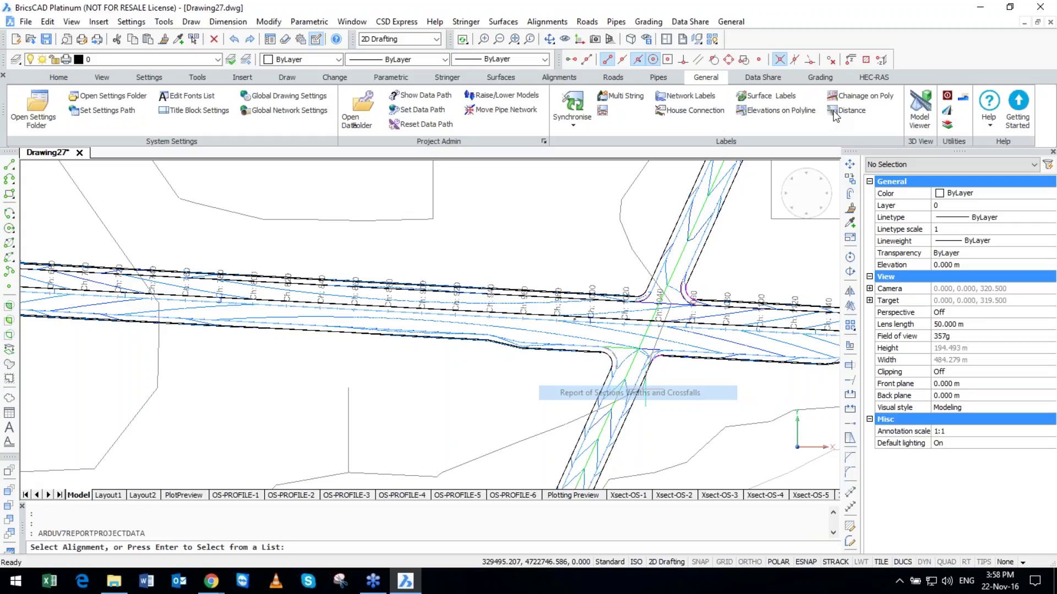
click(574, 319)
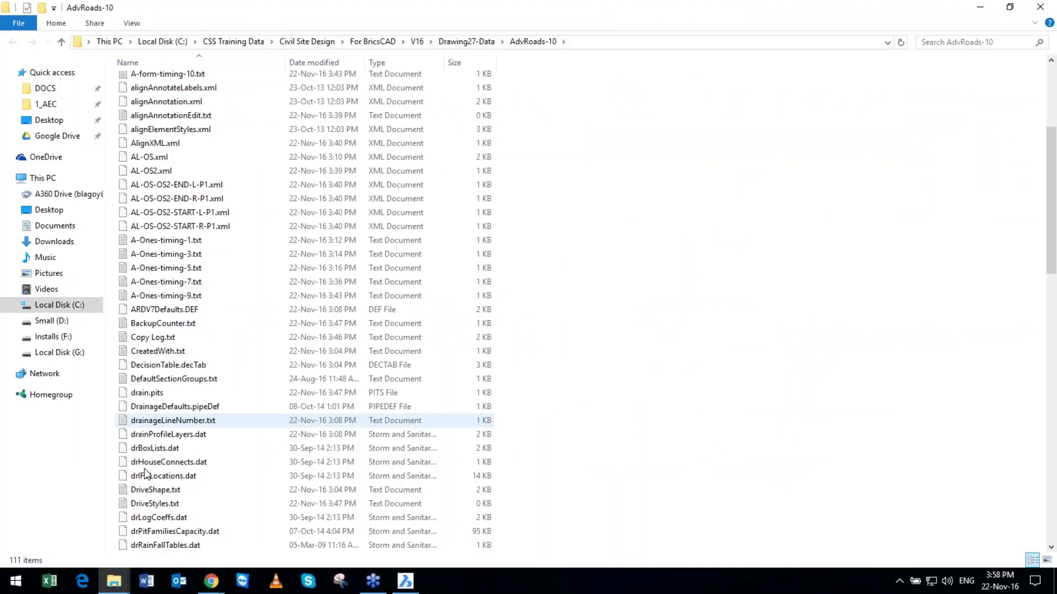
Open Report1-Project-OS.csv from the bottom of the AdvRoads-10 folder in Excel.
scroll(144, 468, down, 20)
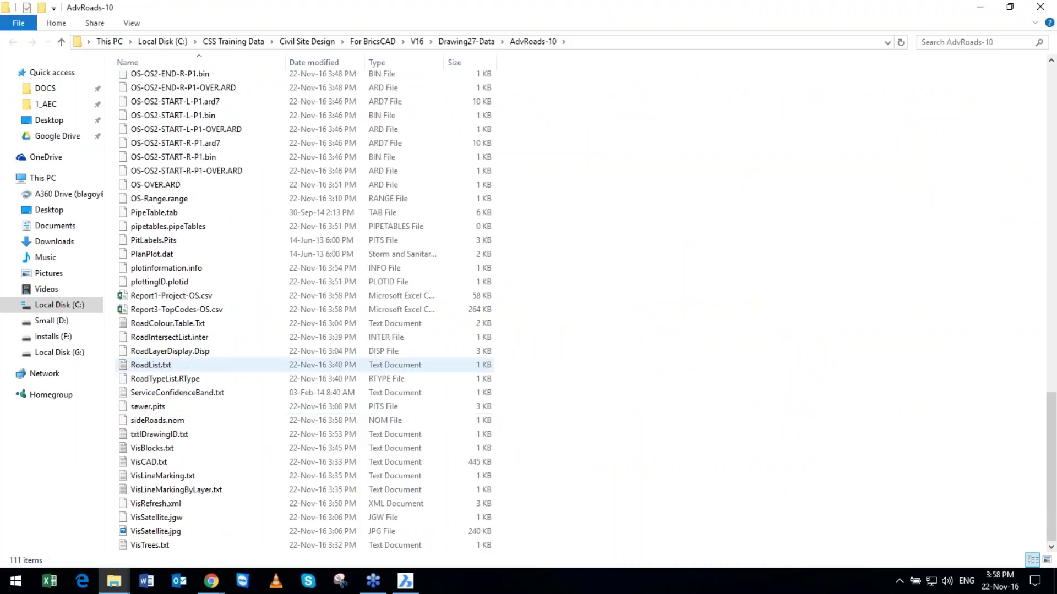
double_click(187, 297)
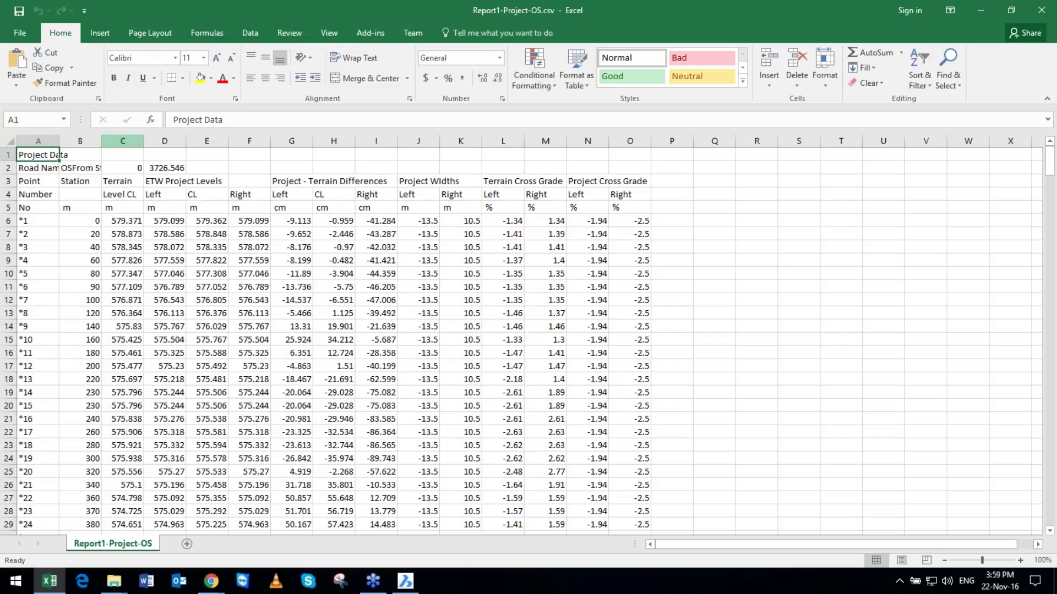
Inspect point 1's project levels, width and cross grades in cells D6 through O6.
click(122, 141)
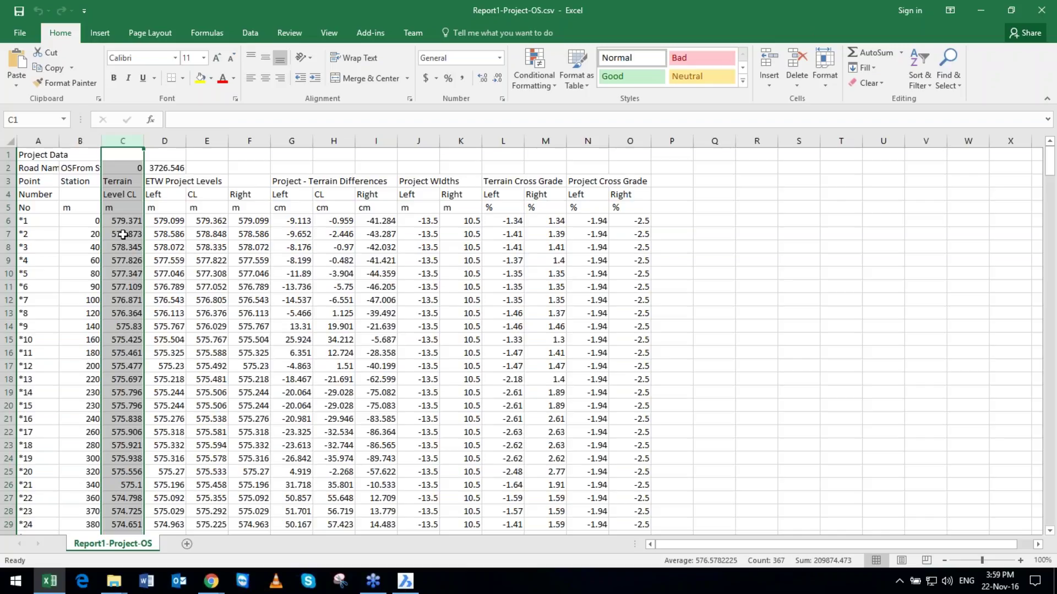
click(165, 221)
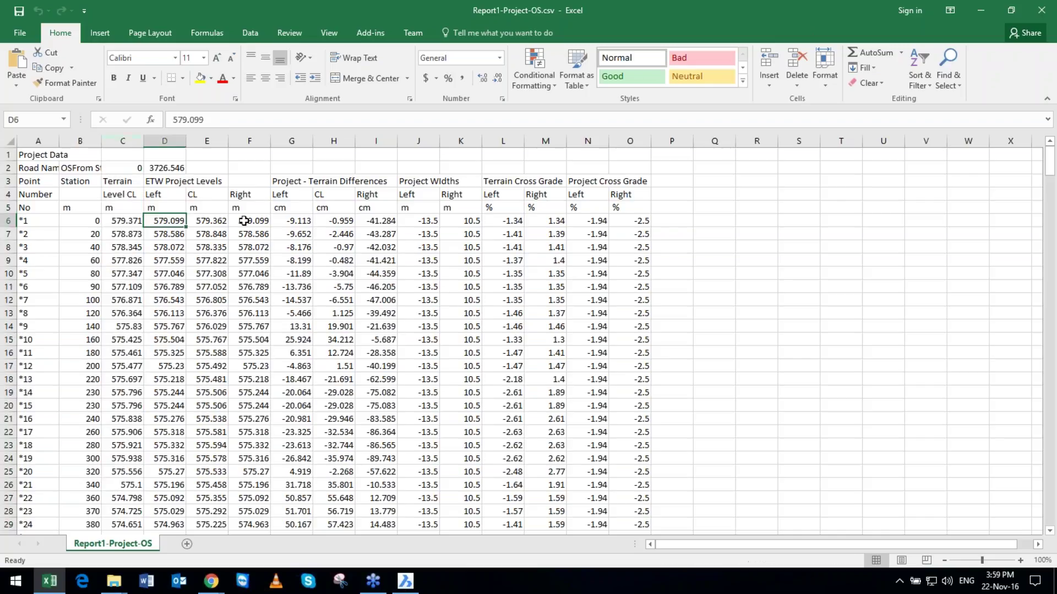
click(243, 221)
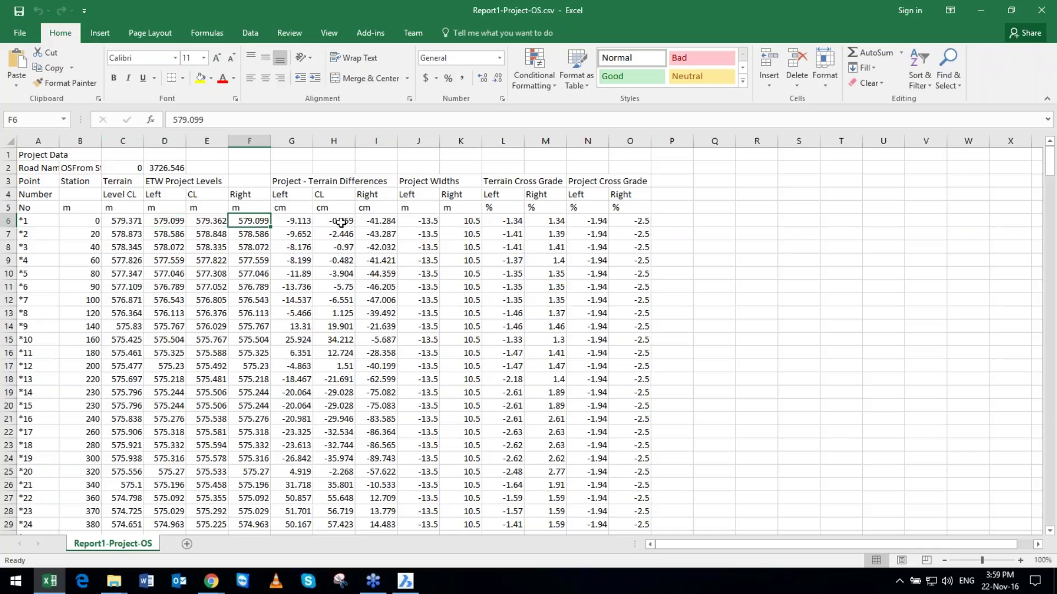
click(376, 221)
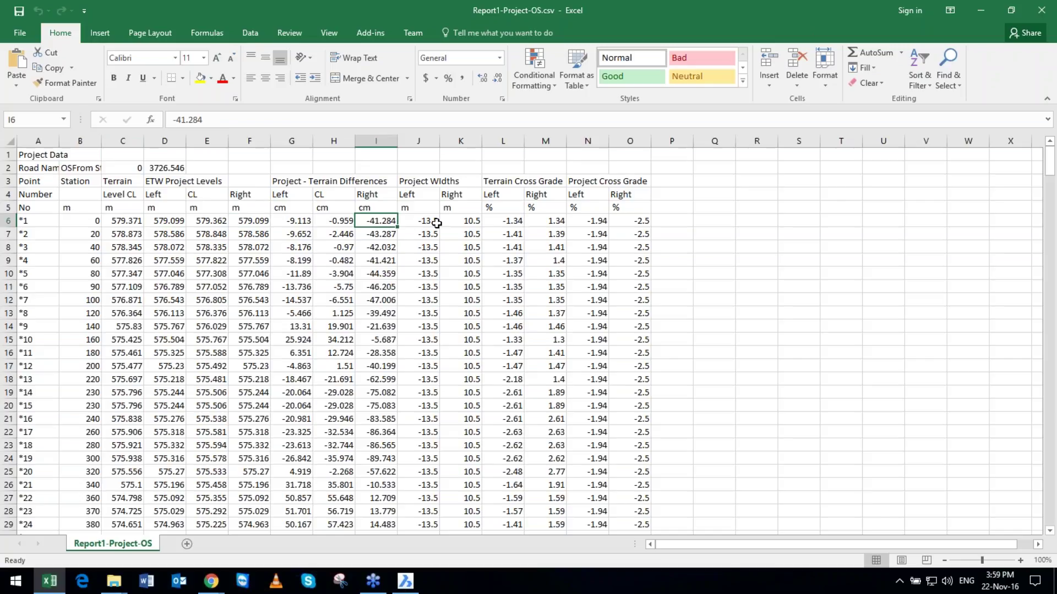
click(447, 221)
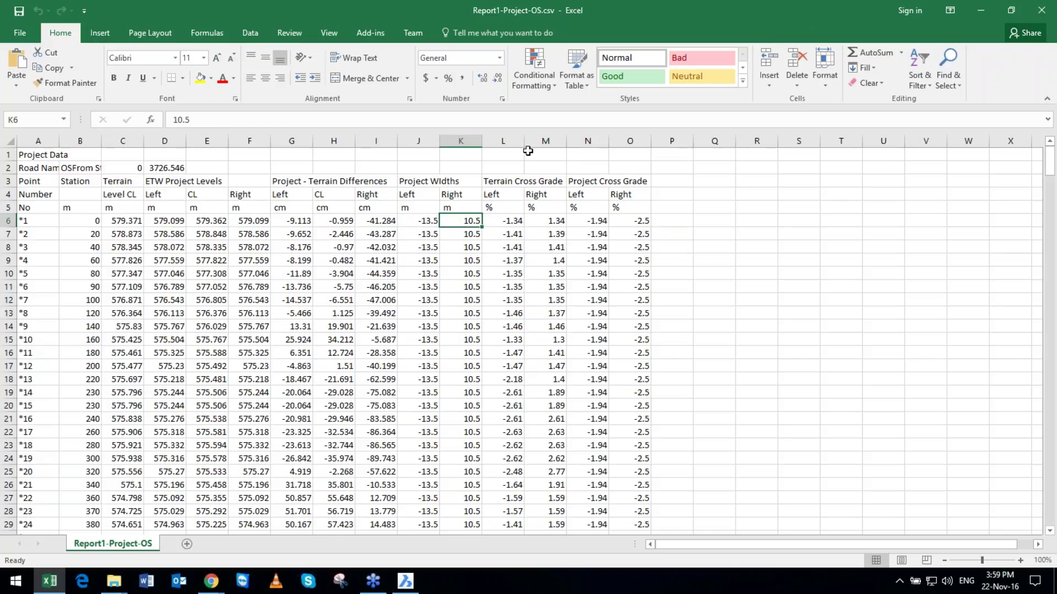
click(545, 221)
key(Right)
key(Right)
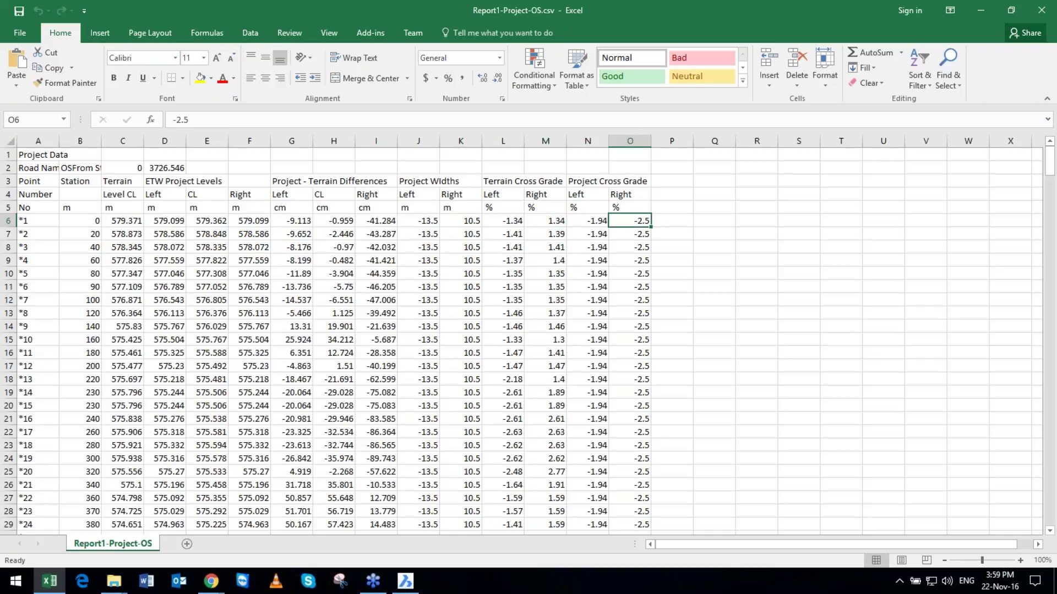
Open Report3-TopCodes-OS.csv from File Explorer in Excel.
key(alt+Tab)
key(Down)
key(Return)
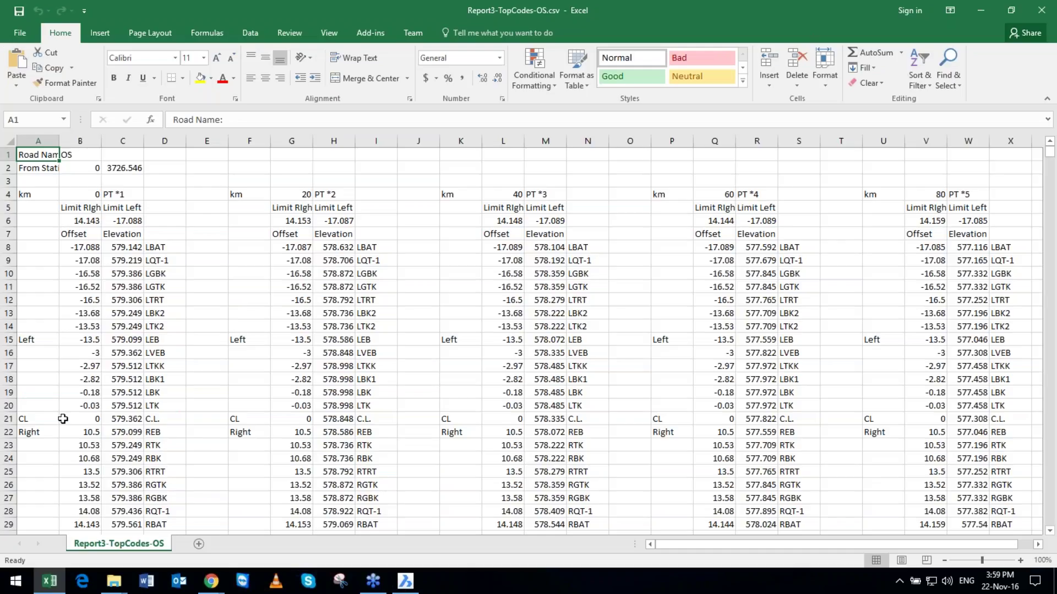
Highlight the C.L. rows A21:D21 and G21:I21 of the top-codes report, then return to BricsCAD.
drag(55, 419, 165, 419)
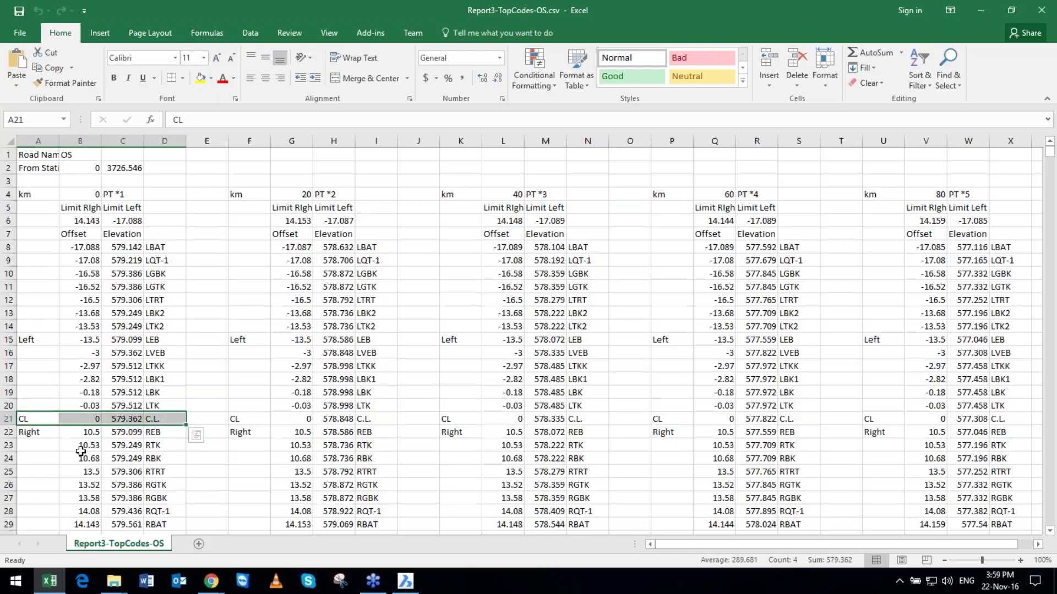
scroll(710, 426, down, 1)
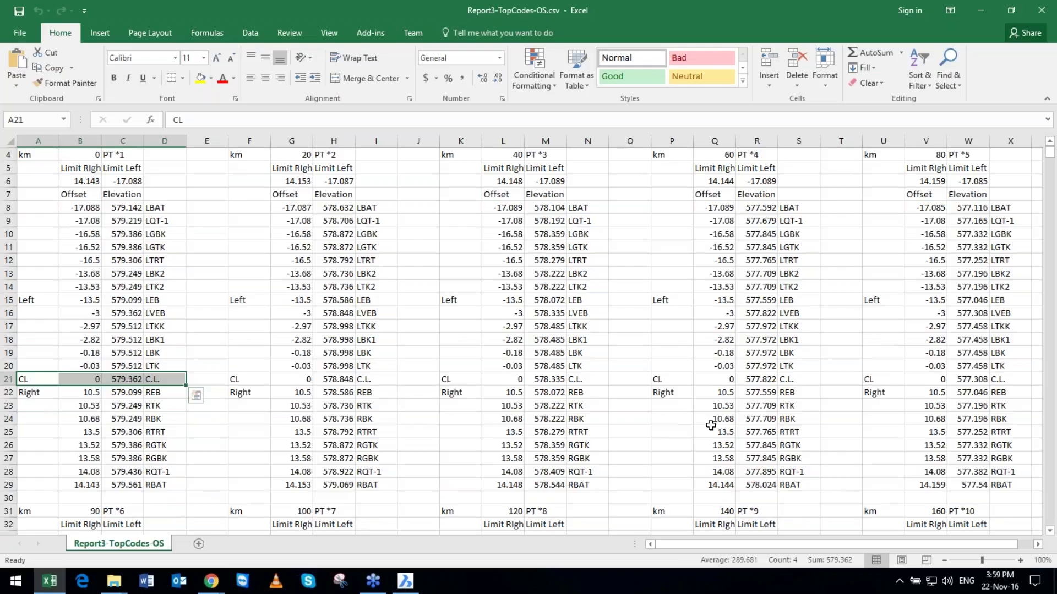
scroll(369, 420, up, 1)
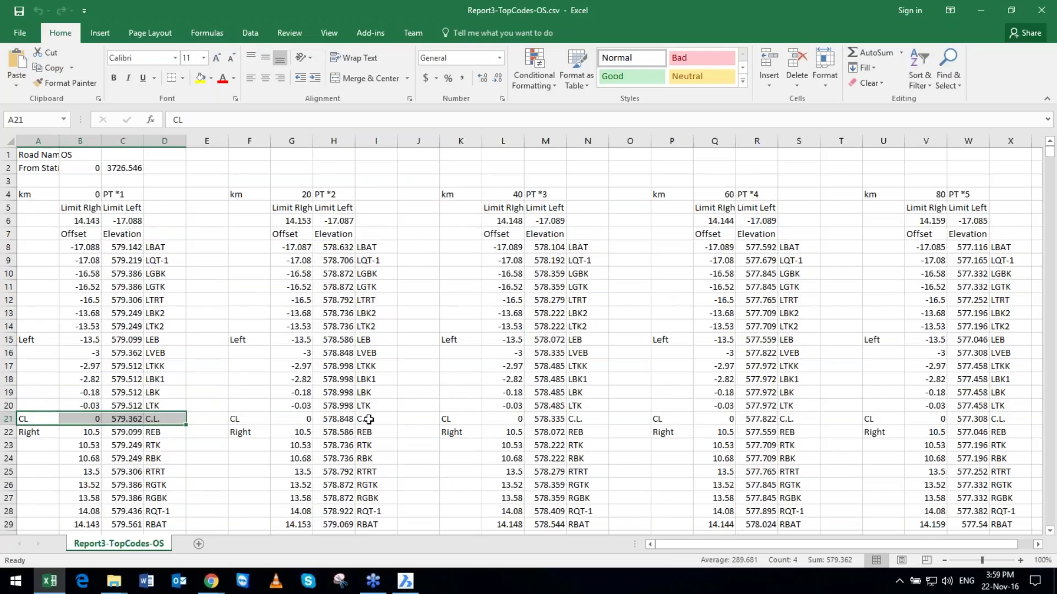
drag(369, 419, 292, 419)
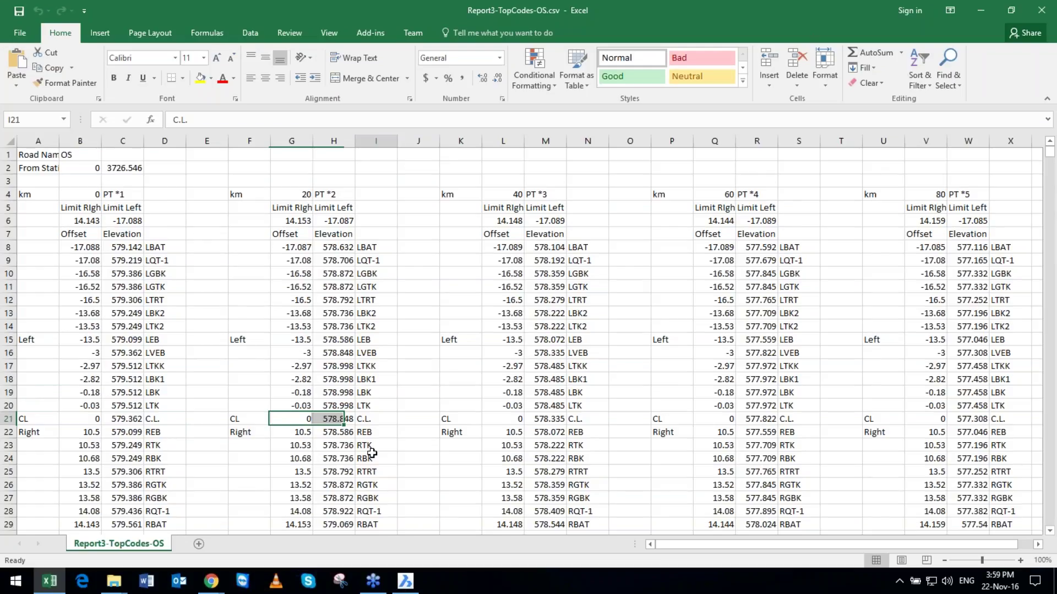
click(376, 418)
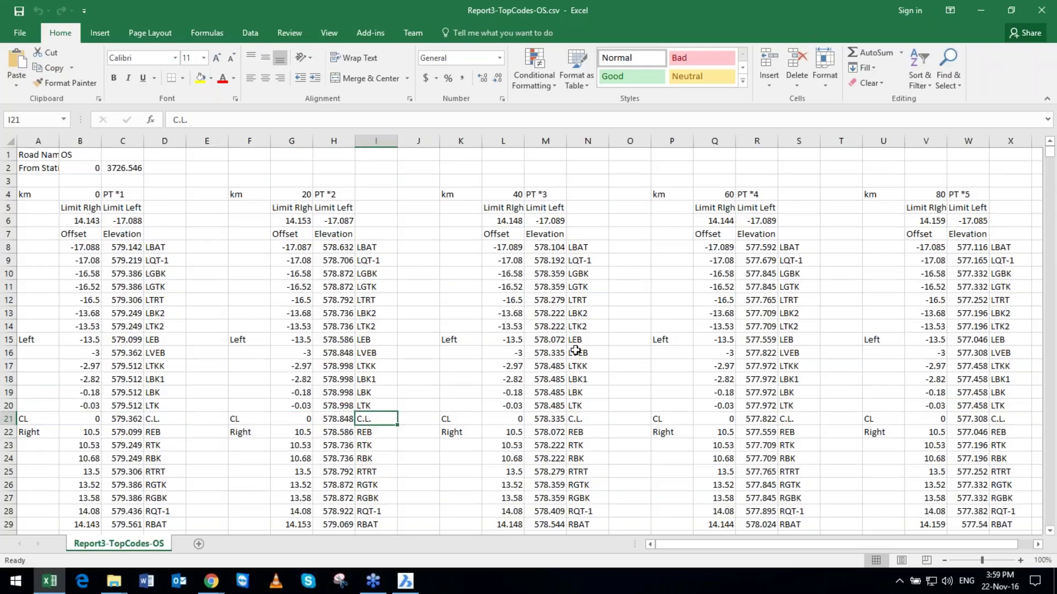
scroll(178, 156, down, 2)
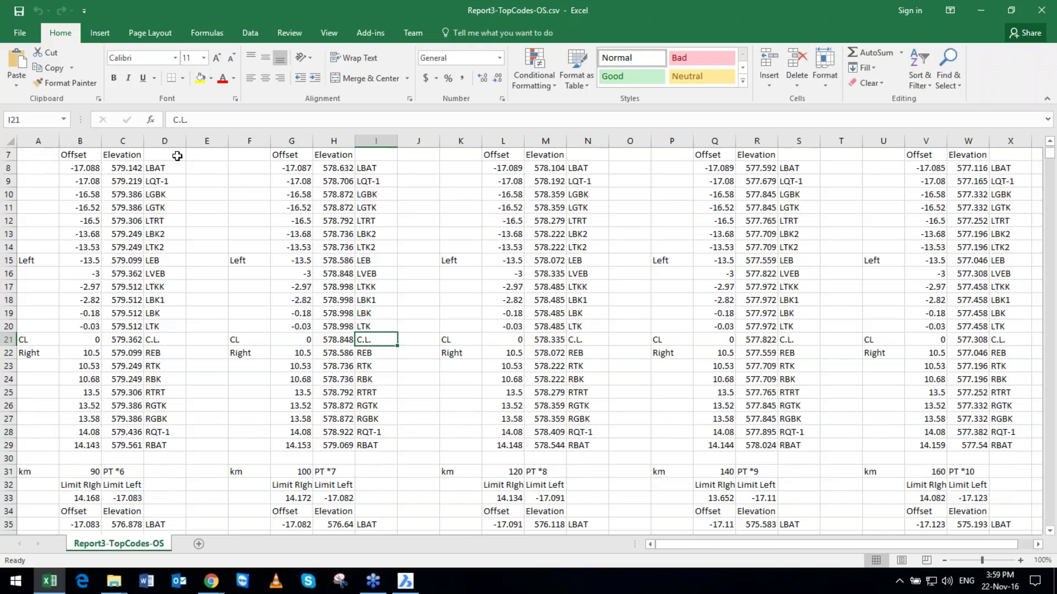
scroll(177, 156, up, 2)
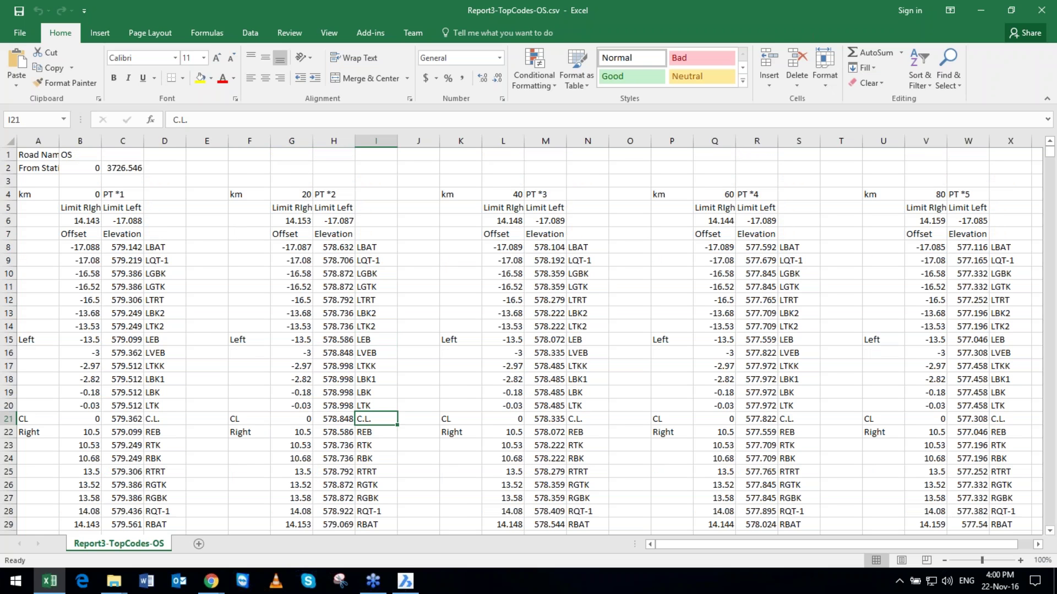
key(alt+Tab)
key(alt+Tab)
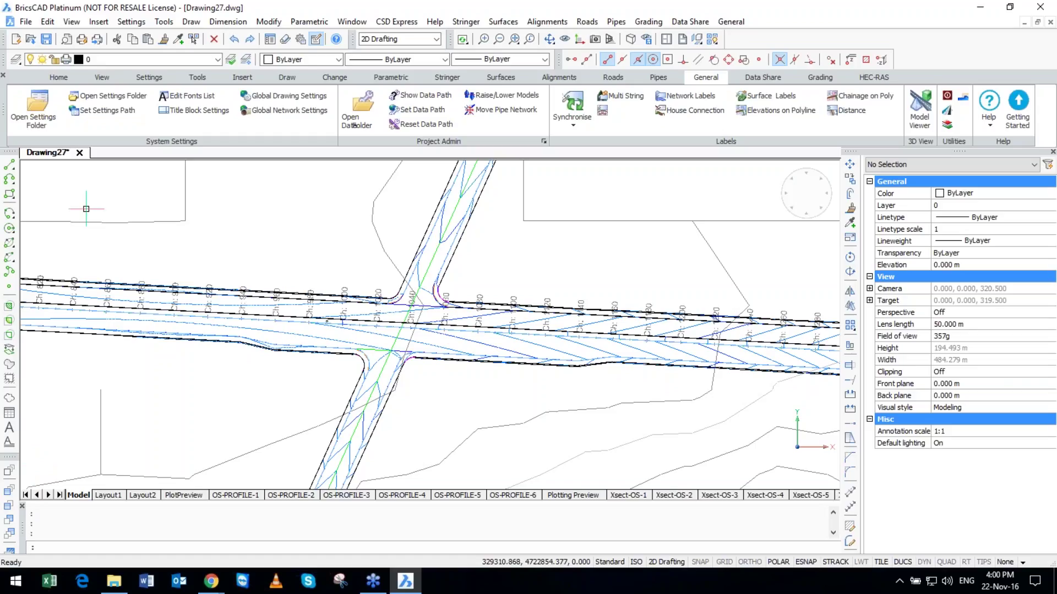
Switch to the Civil Site Design webinars tab in Chrome.
mouse_move(211, 581)
click(281, 523)
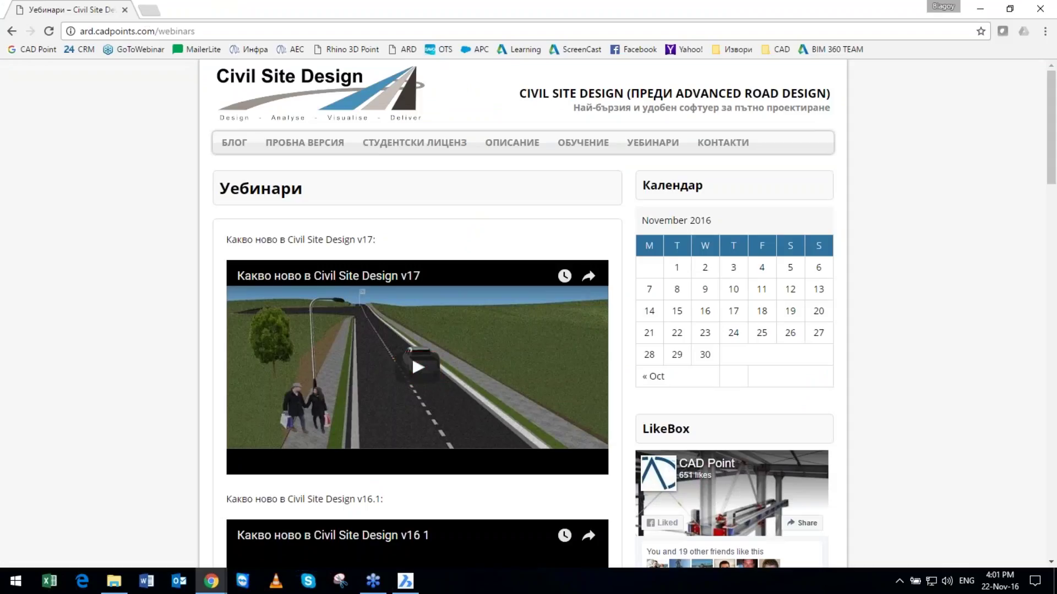
Browse the ПРОБНА ВЕРСИЯ trial downloads page, then go back to the BricsCAD drawing.
click(304, 143)
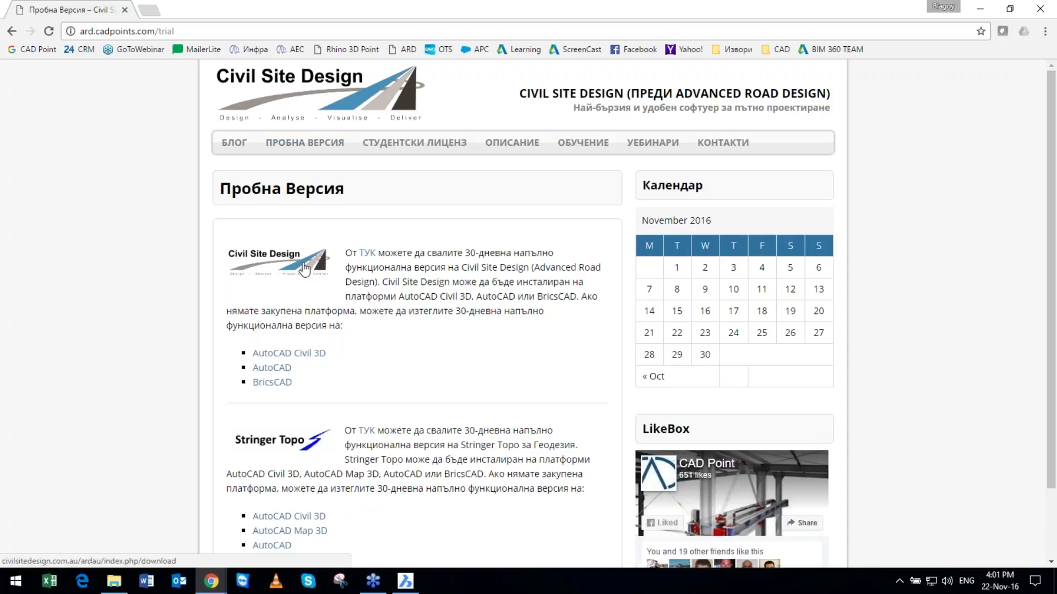
scroll(304, 268, down, 2)
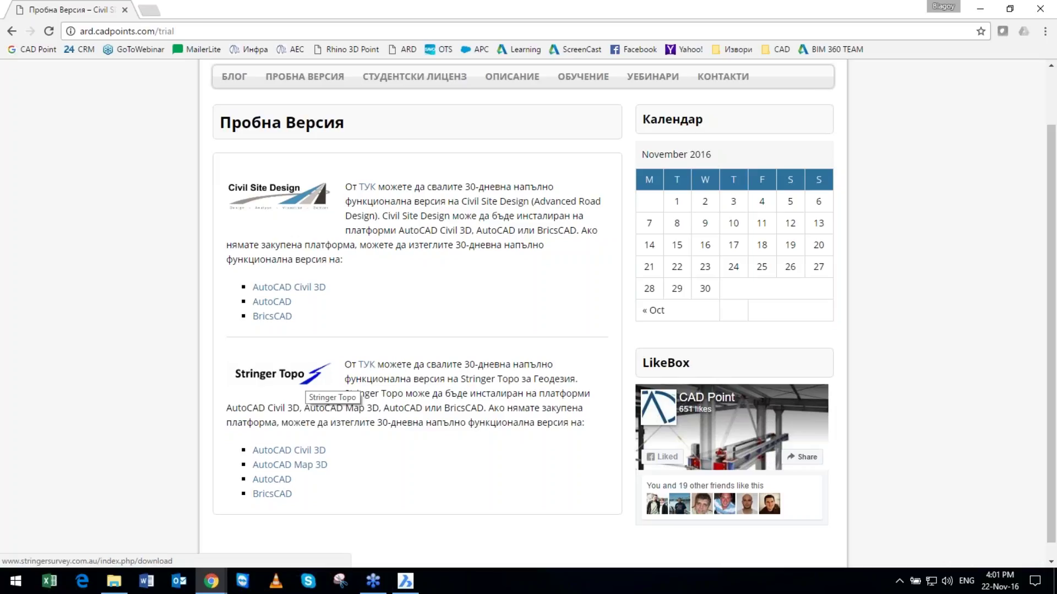
key(alt+Tab)
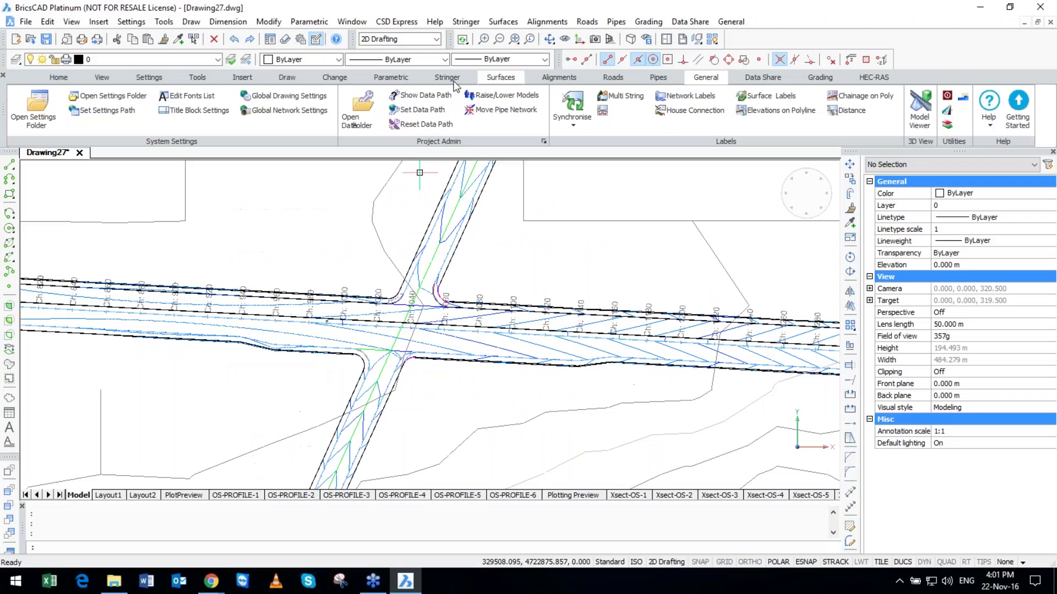
Browse Stringer Connect's supported survey file types, cancel without importing, and switch to the Chrome blog page.
click(452, 78)
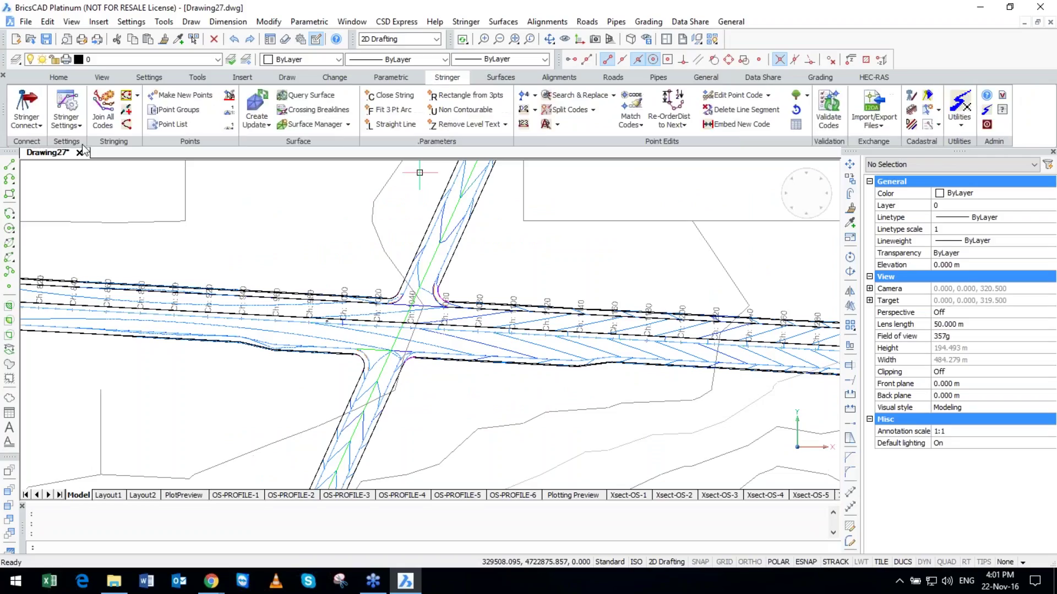
click(36, 124)
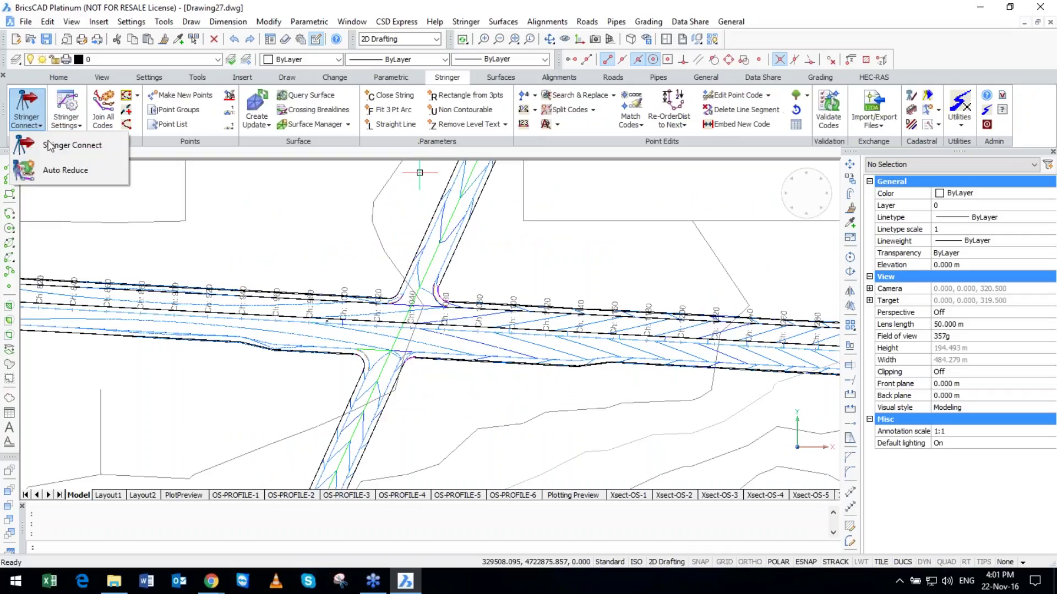
click(50, 145)
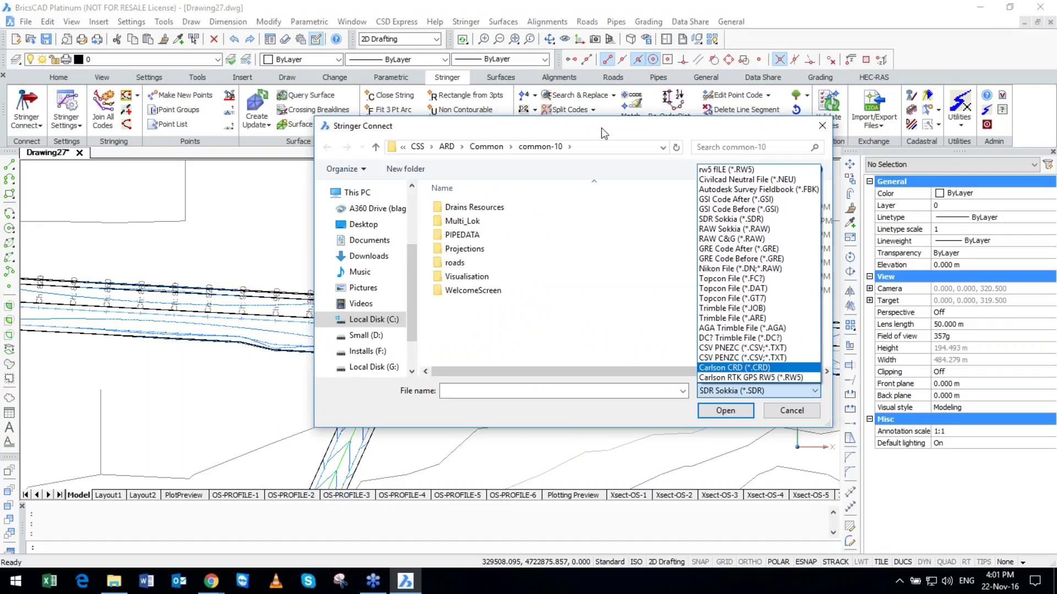
click(739, 395)
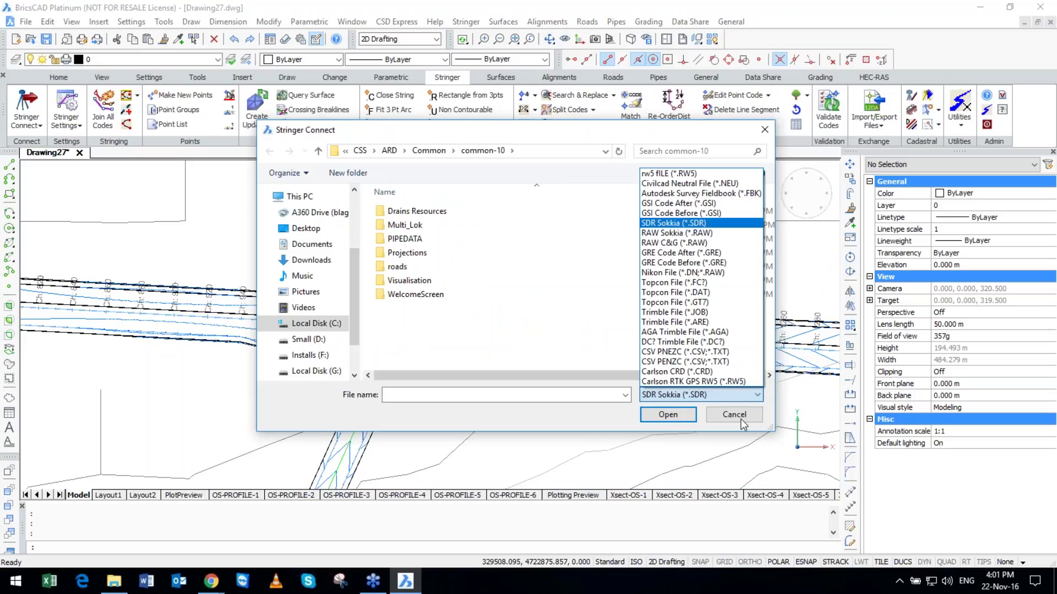
click(741, 420)
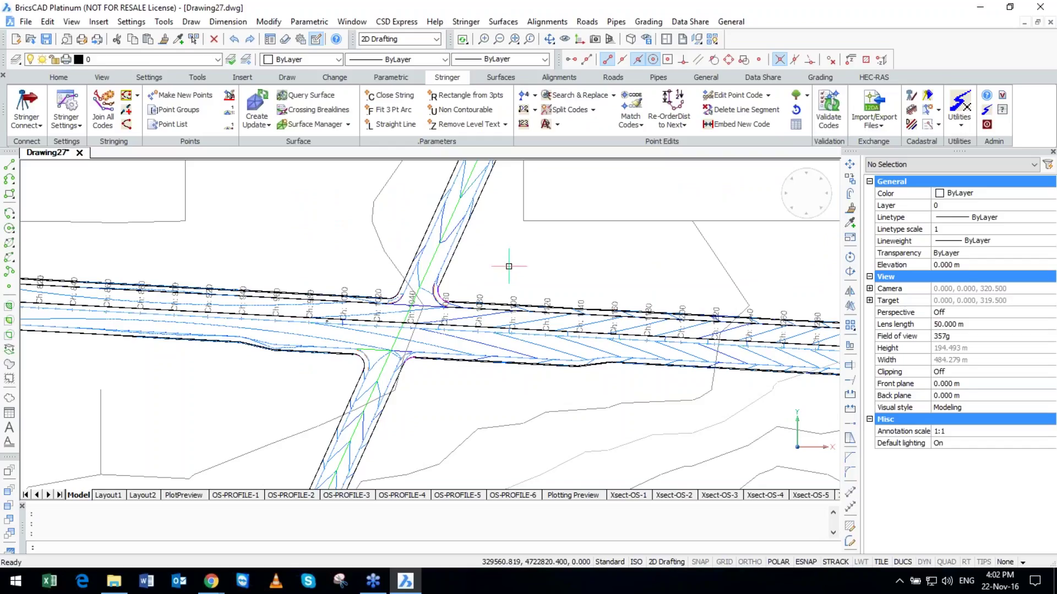
mouse_move(211, 581)
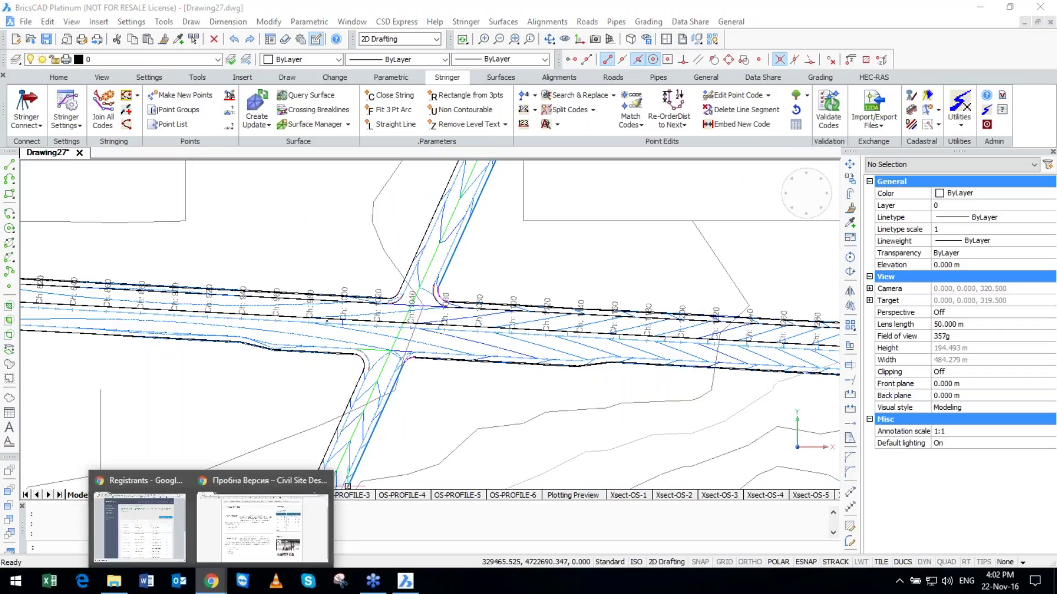
click(262, 523)
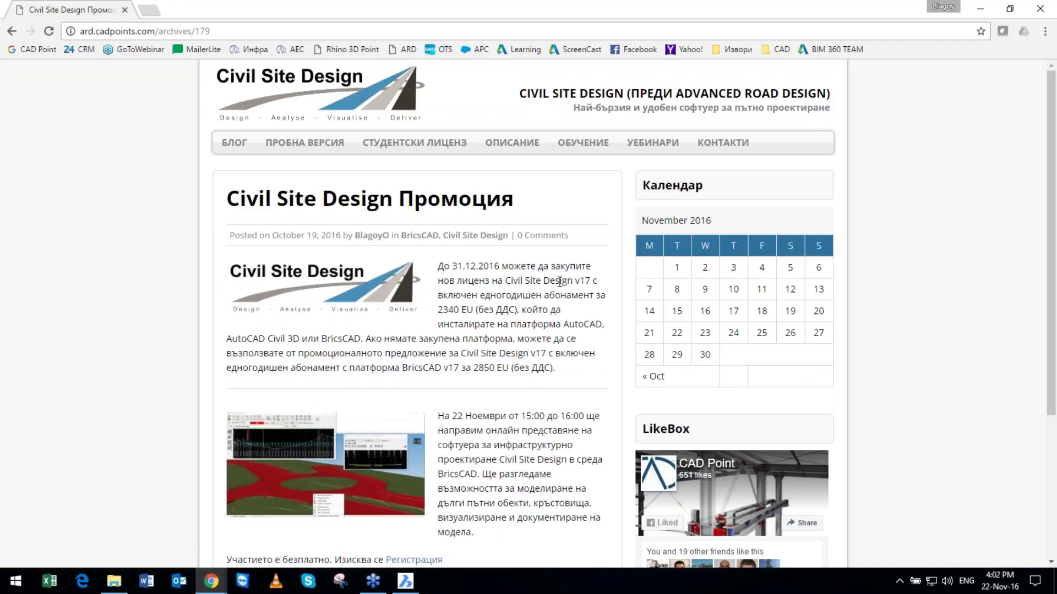
drag(590, 296, 505, 281)
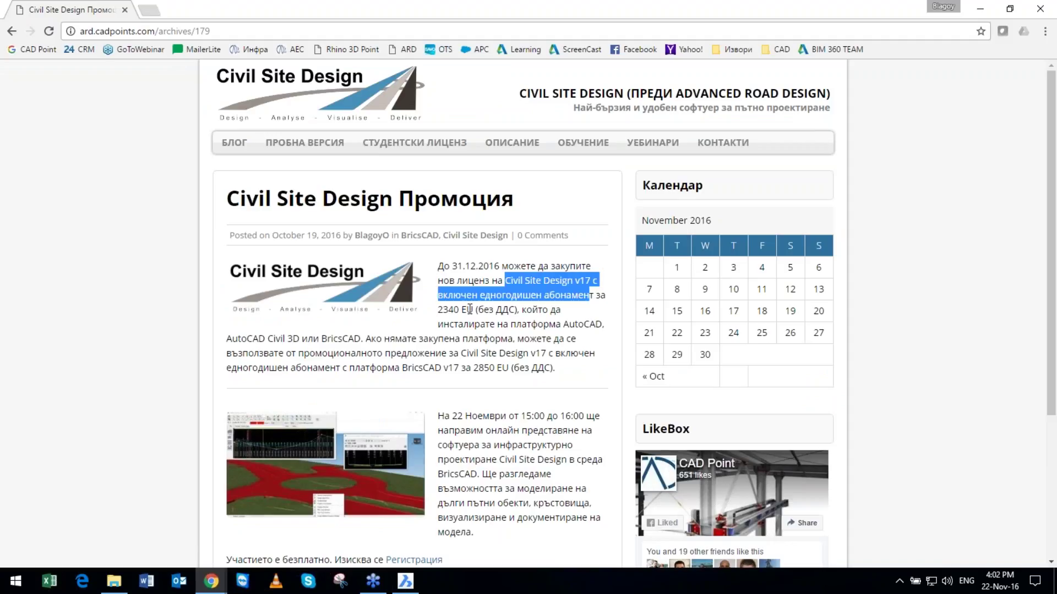
mouse_move(469, 310)
mouse_down()
mouse_move(438, 310)
mouse_move(473, 310)
mouse_up()
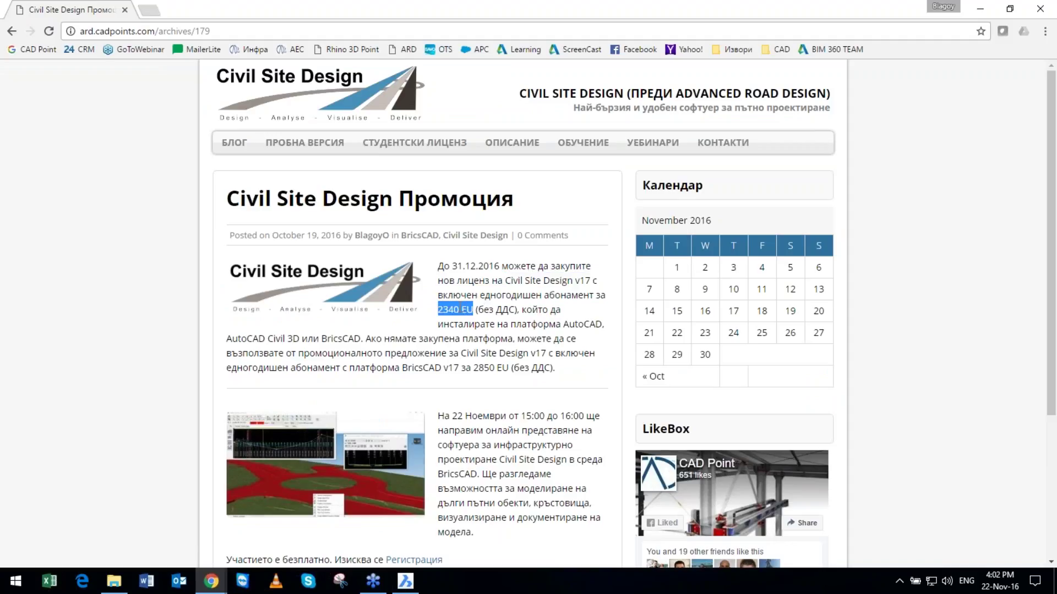
click(444, 373)
drag(402, 367, 473, 367)
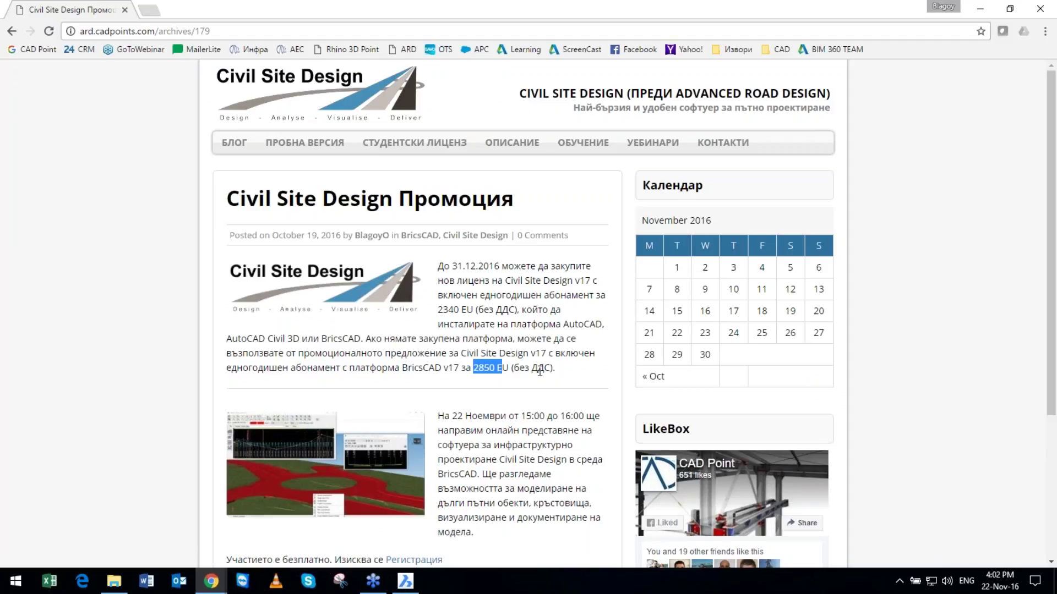
click(512, 365)
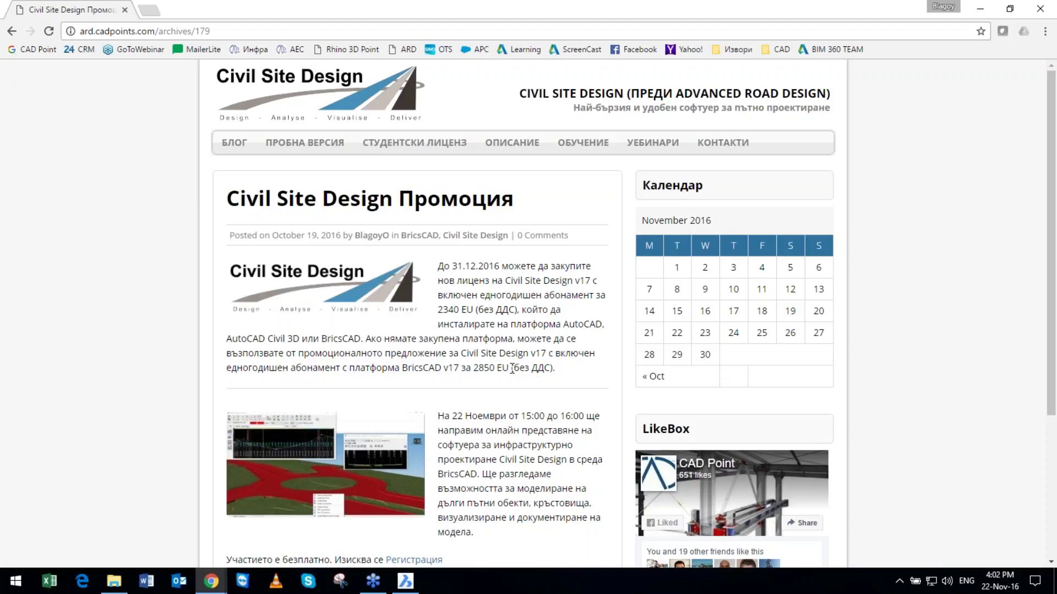